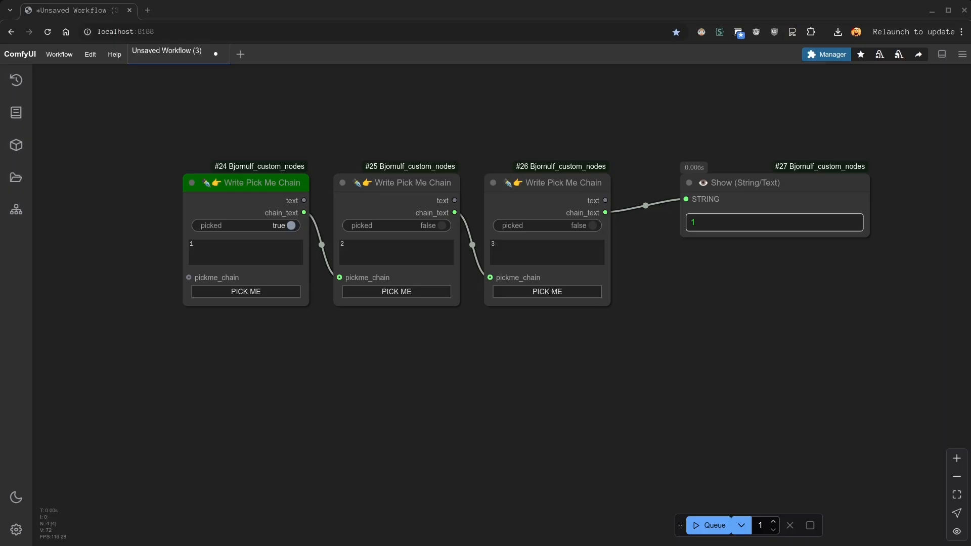
- Run the workflow, pick the Write Pick Me Chain node containing 3, and run the workflow again
left_click(708, 524)
left_click(538, 292)
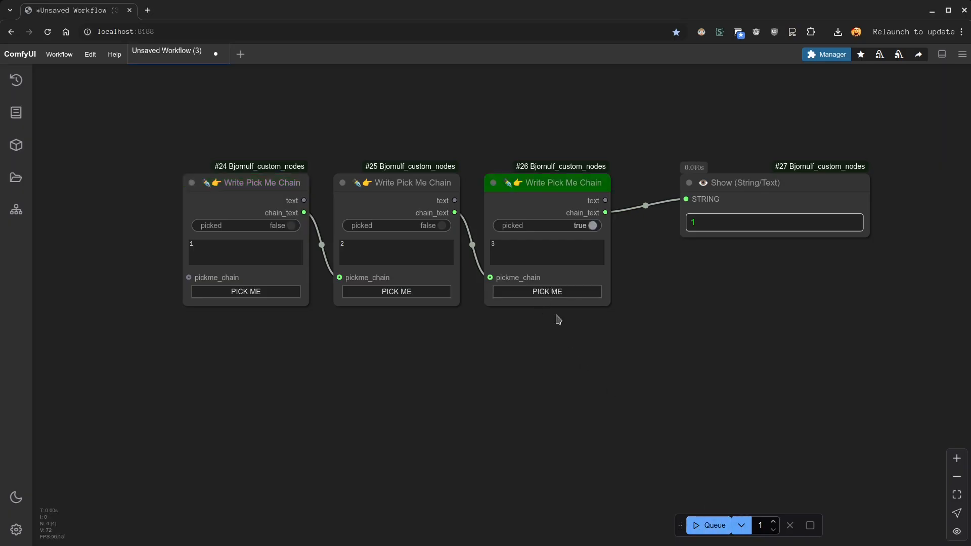
left_click(702, 525)
- Add a Global Write Pick Me node, place it below the first chain node, and narrow it
double_click(474, 415)
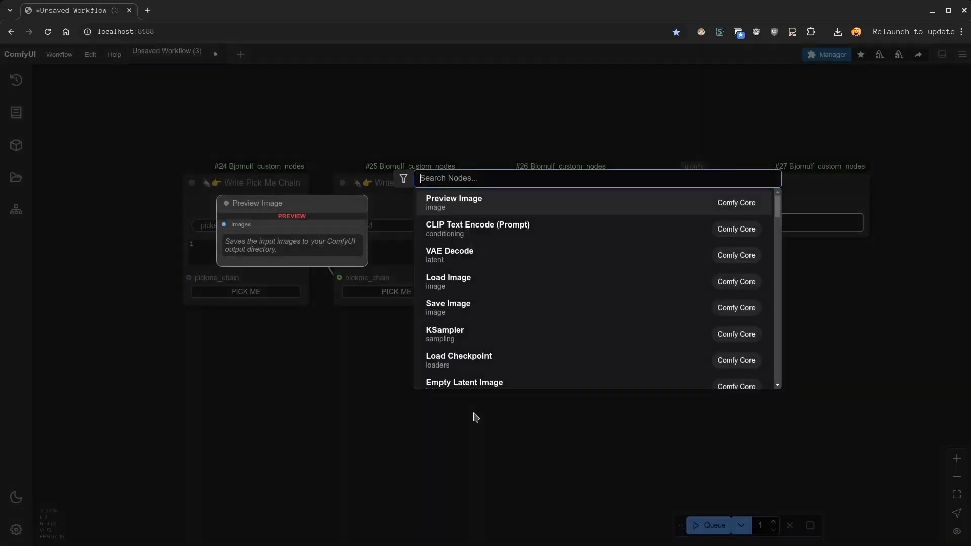
type("pick me")
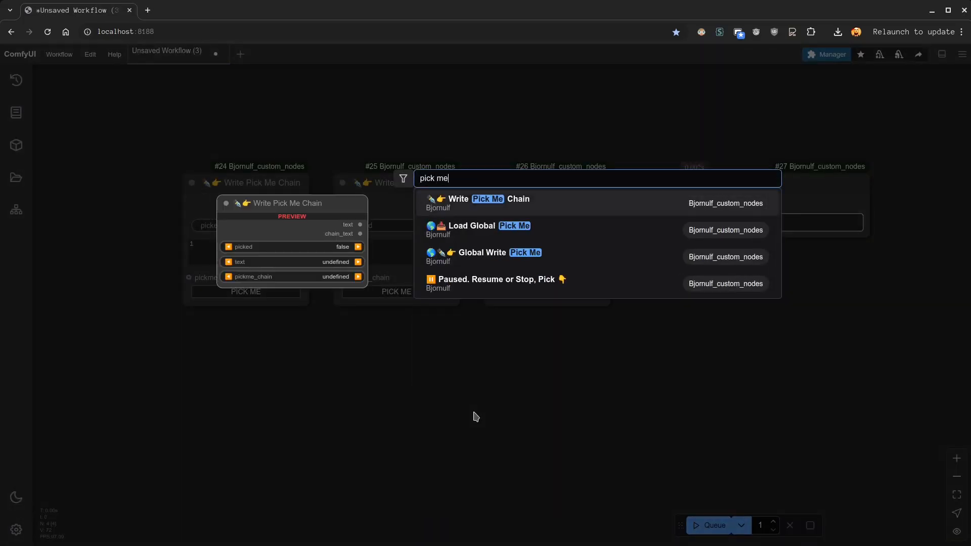
left_click(500, 254)
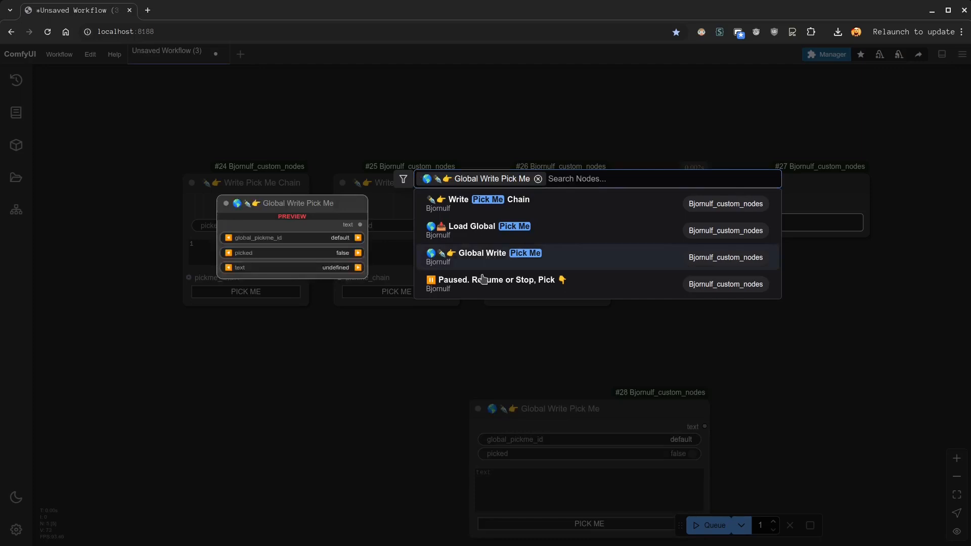
left_click_drag(467, 309, 478, 231)
left_click_drag(592, 294, 290, 264)
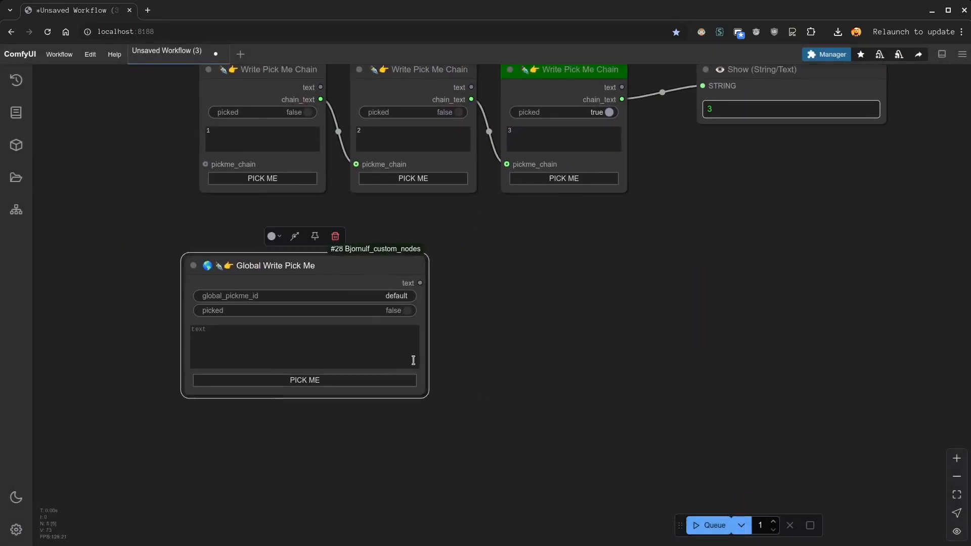
left_click_drag(425, 400, 333, 396)
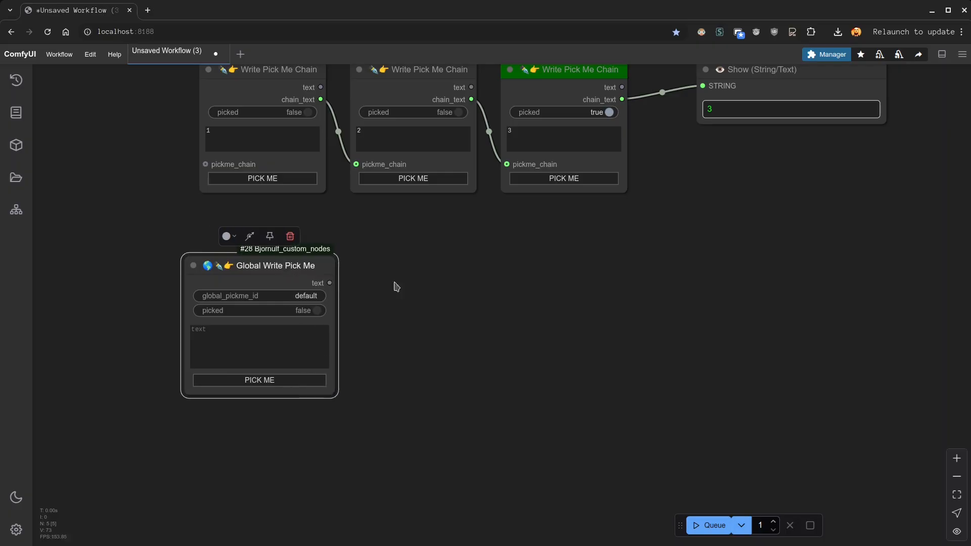
- Duplicate the Global Write Pick Me node twice and line the copies up beside it in a row
key("ctrl+c")
key("ctrl+v")
left_click_drag(474, 281, 414, 275)
key("ctrl+v")
left_click_drag(649, 313, 686, 290)
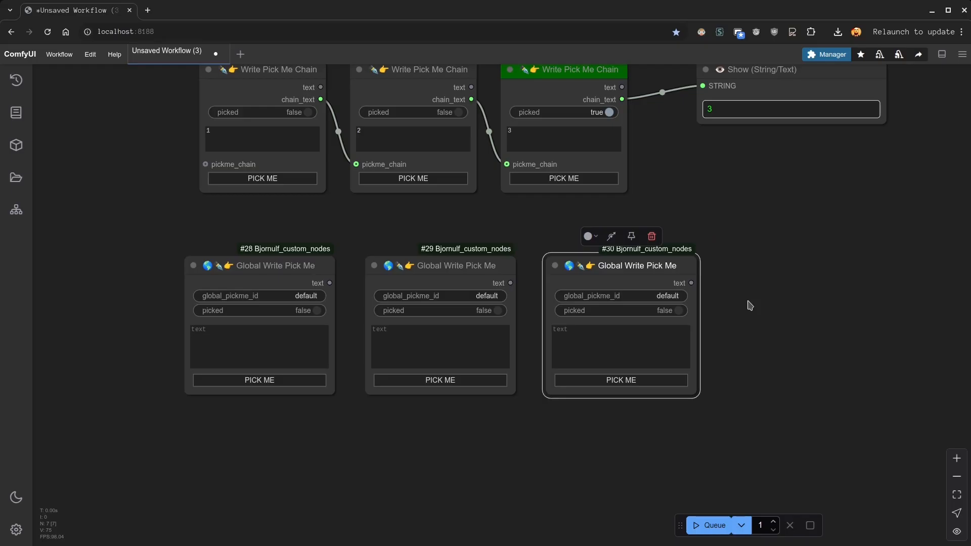
- Add a Load Global Pick Me node at the end of the Global Write Pick Me row and narrow it
double_click(797, 308)
type("load ")
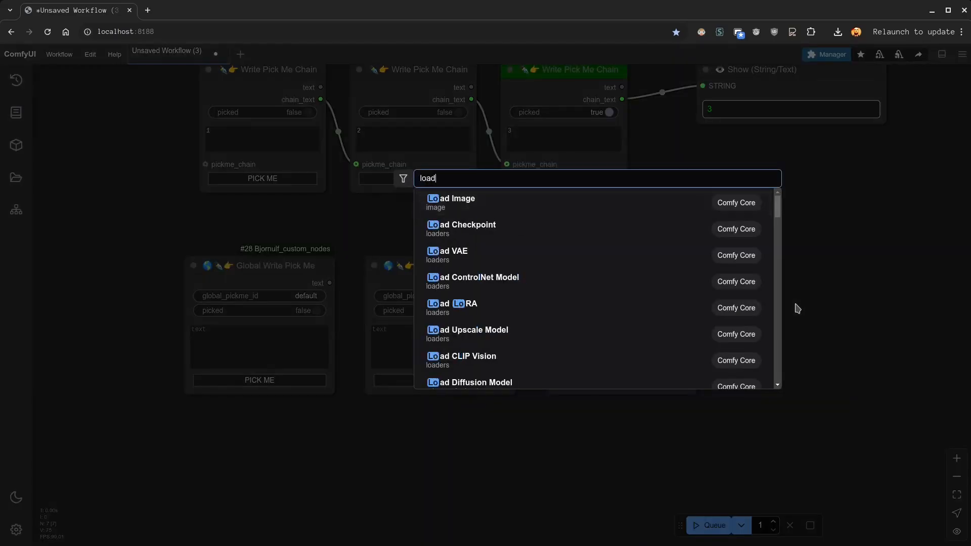
type("gl")
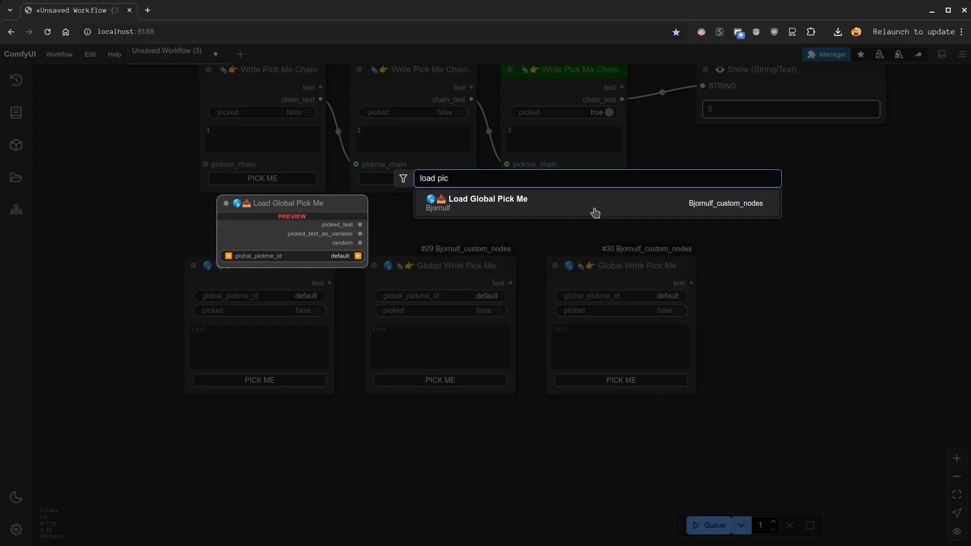
left_click(594, 212)
left_click_drag(870, 302, 809, 272)
left_click_drag(931, 332, 896, 336)
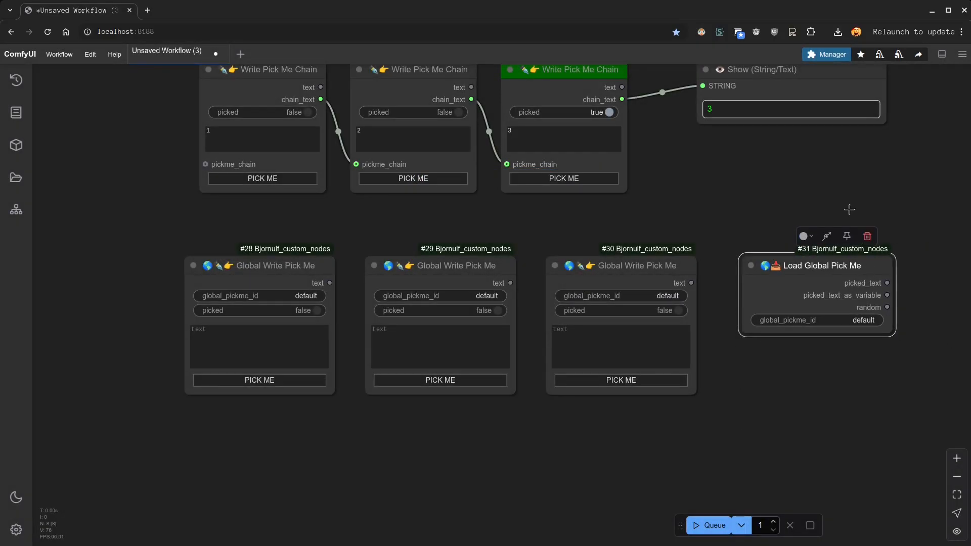
- Copy the Show (String/Text) node below Load Global Pick Me and connect the picked_text output to its STRING input
left_click(842, 76)
key("ctrl+c")
key("ctrl+v")
left_click_drag(904, 246, 762, 385)
left_click_drag(887, 284, 748, 387)
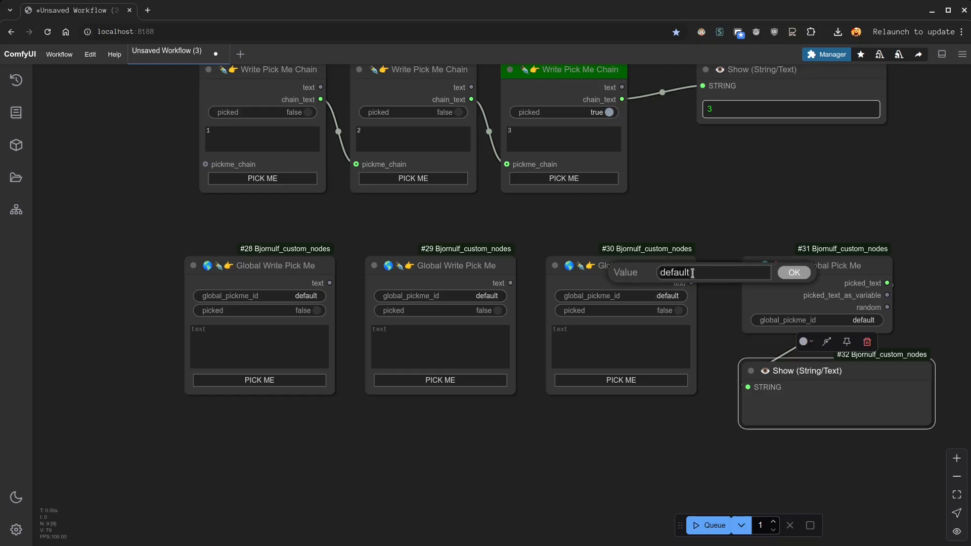
- Enter the texts a, b and c in the three Global Write Pick Me nodes
left_click(306, 339)
type("a")
left_click(475, 360)
type("b")
left_click(557, 353)
type("c")
- Switch the pick between the a, b and c nodes, running the workflow with b picked and again with c picked
left_click(458, 379)
left_click(293, 375)
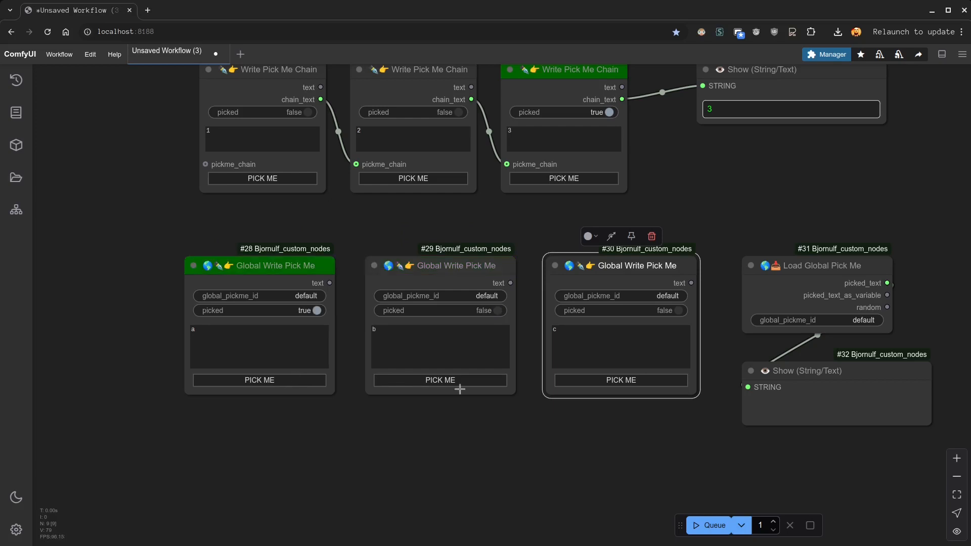
left_click(608, 380)
left_click(455, 381)
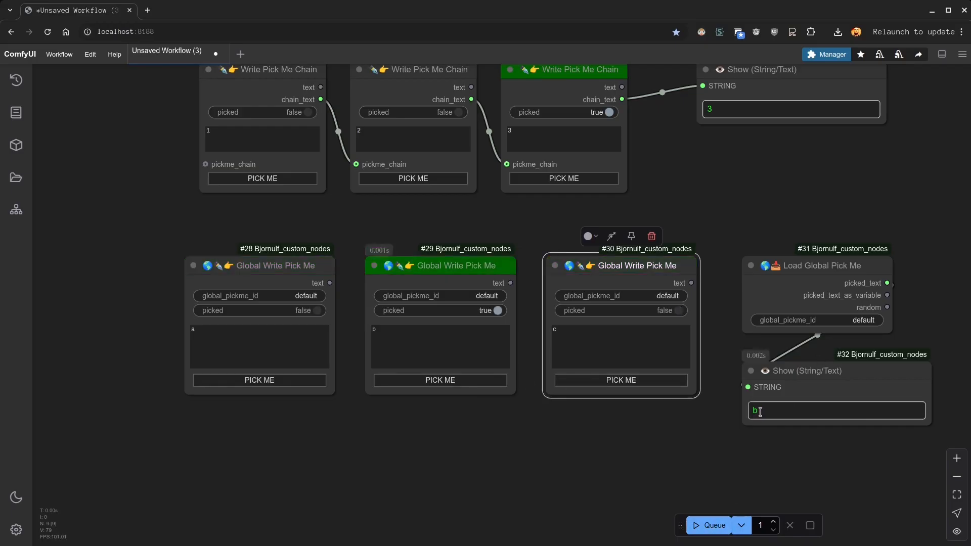
left_click(759, 411)
left_click(632, 380)
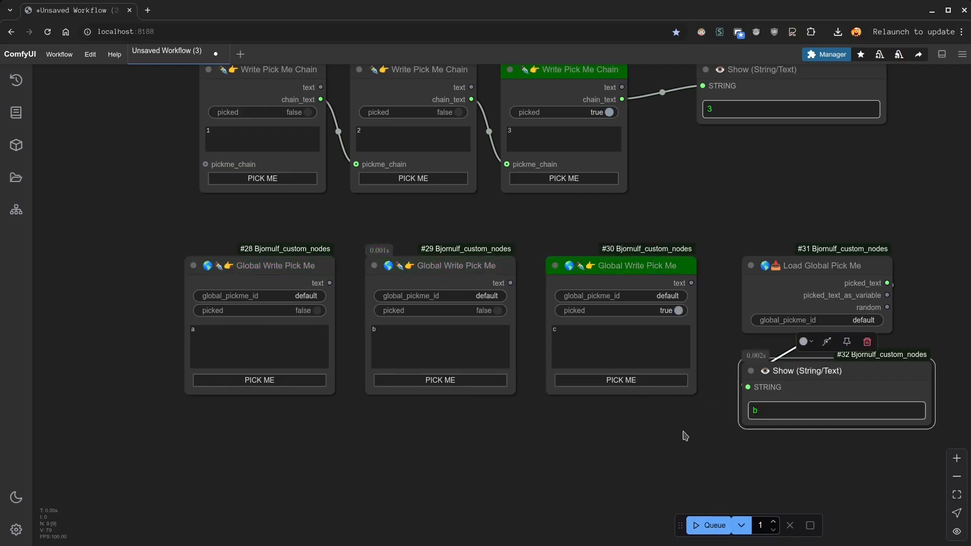
left_click(705, 526)
- Duplicate the Global Write Pick Me node containing a and place the copy directly below it
scroll(642, 401, "down", 2)
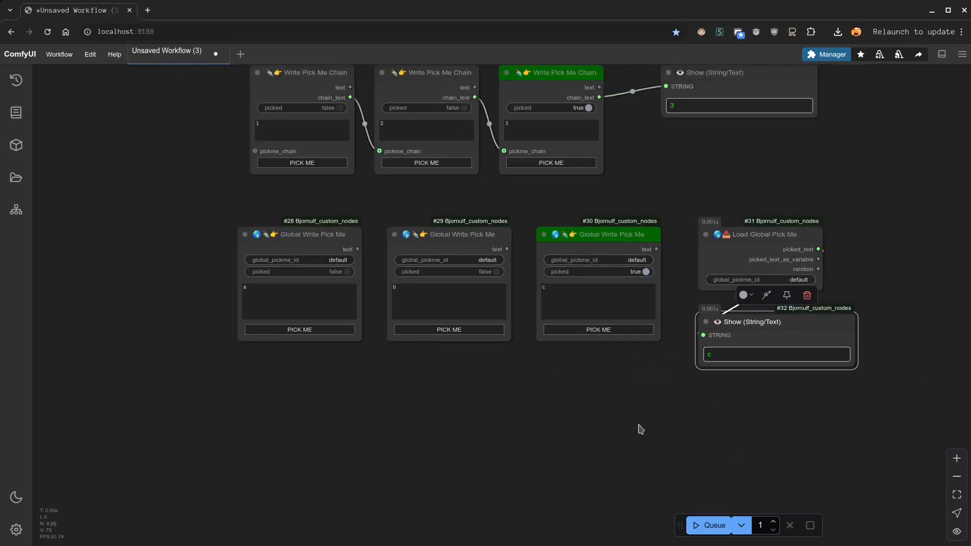
scroll(641, 429, "down", 1)
left_click(296, 205)
key("ctrl+c")
key("ctrl+v")
left_click_drag(511, 287, 305, 353)
- Set the copied Global Write Pick Me node's global_pickme_id to color
left_click(358, 389)
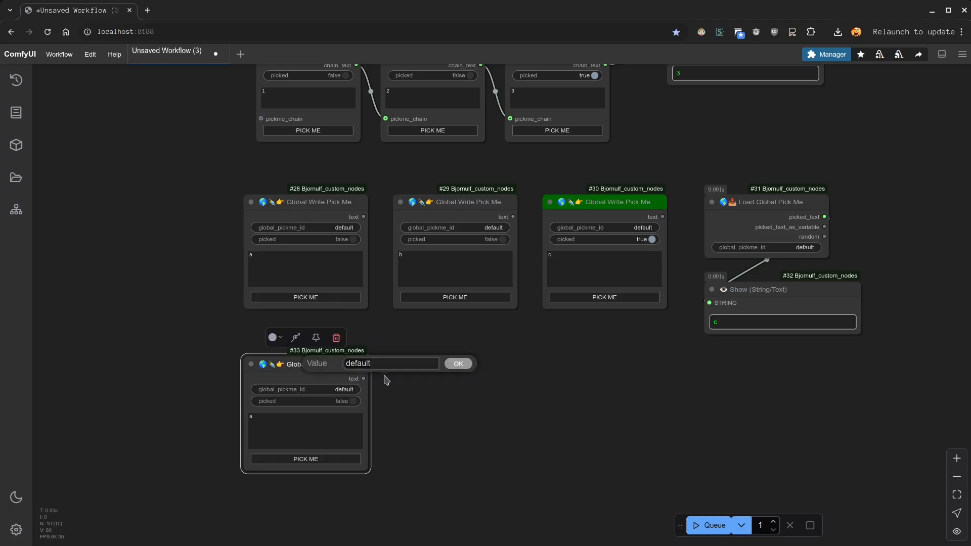
left_click(392, 360)
key("ctrl+a")
type("color")
key("Return")
- Duplicate the color Global Write Pick Me node twice to form a second row of three
key("ctrl+c")
key("ctrl+v")
left_click_drag(482, 371, 450, 369)
key("ctrl+v")
left_click_drag(586, 373, 590, 365)
- Copy the Load Global Pick Me and connected Show (String/Text) nodes together and place the copies at the end of the second row
left_click(816, 350)
left_click_drag(838, 373, 792, 251)
key("ctrl+c")
key("ctrl+v")
left_click_drag(922, 348, 731, 371)
left_click_drag(848, 397, 876, 360)
left_click(911, 343)
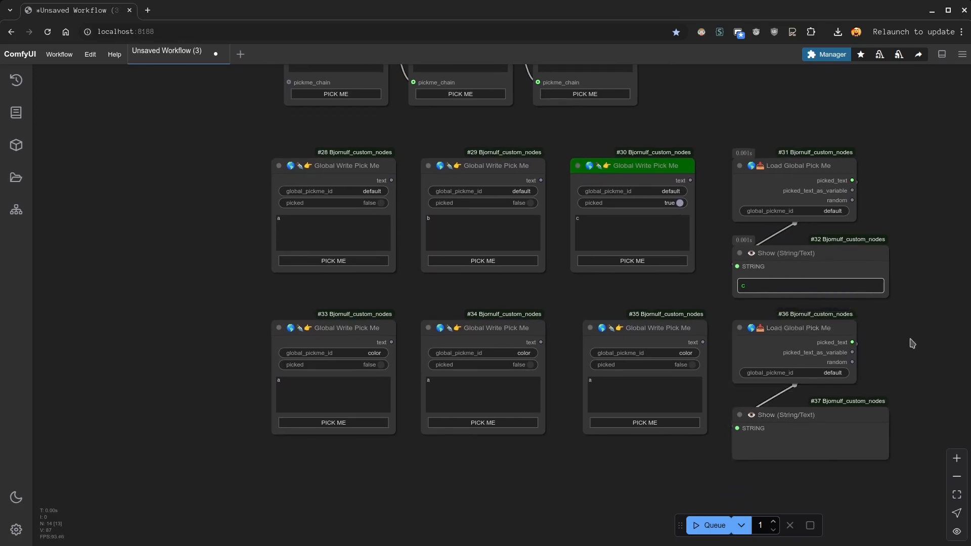
- Enter the texts blue, red and yellow in the three color Global Write Pick Me nodes
left_click(331, 389)
type("bl")
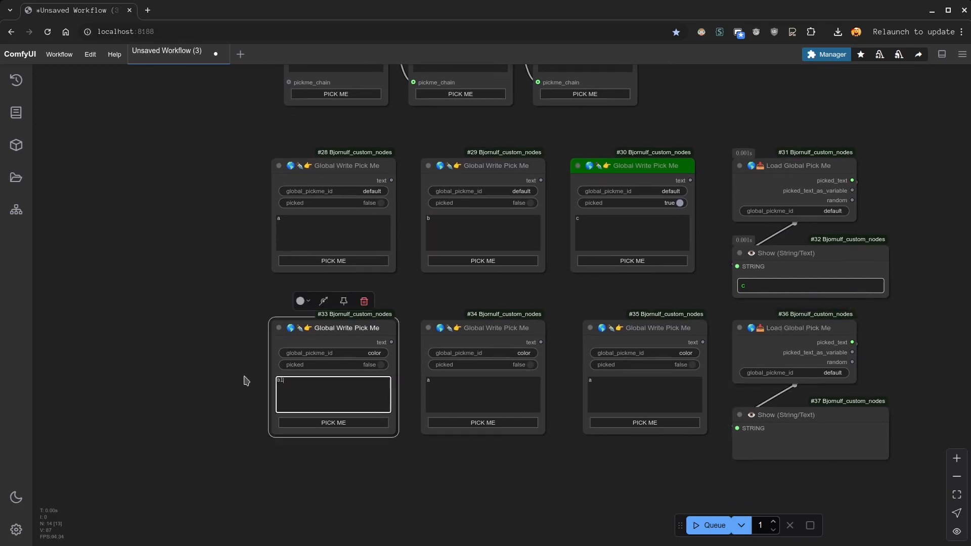
type("ue")
key("Tab")
type("red")
key("Tab")
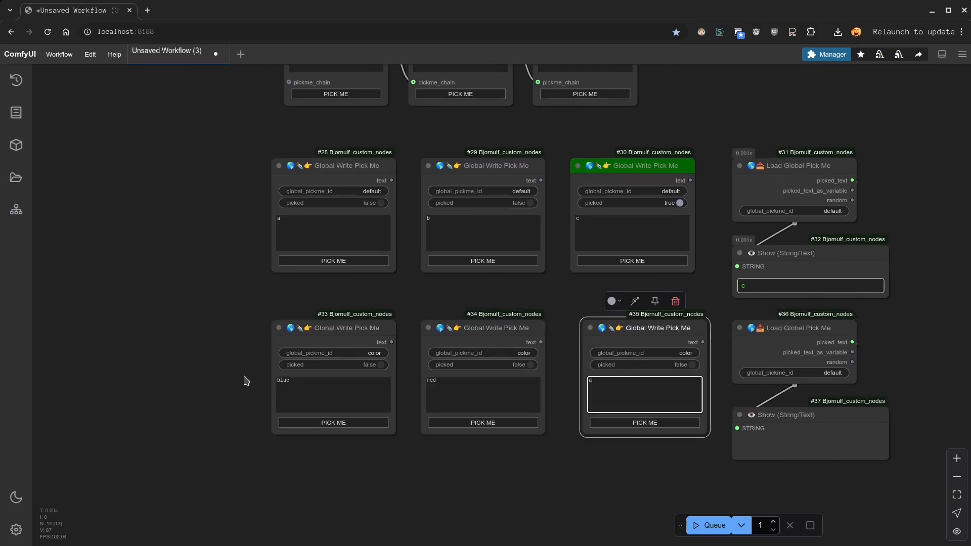
left_click(508, 463)
- Pick the red, blue and yellow nodes in turn, leaving yellow as the picked one
left_click(464, 424)
left_click(346, 425)
left_click(611, 422)
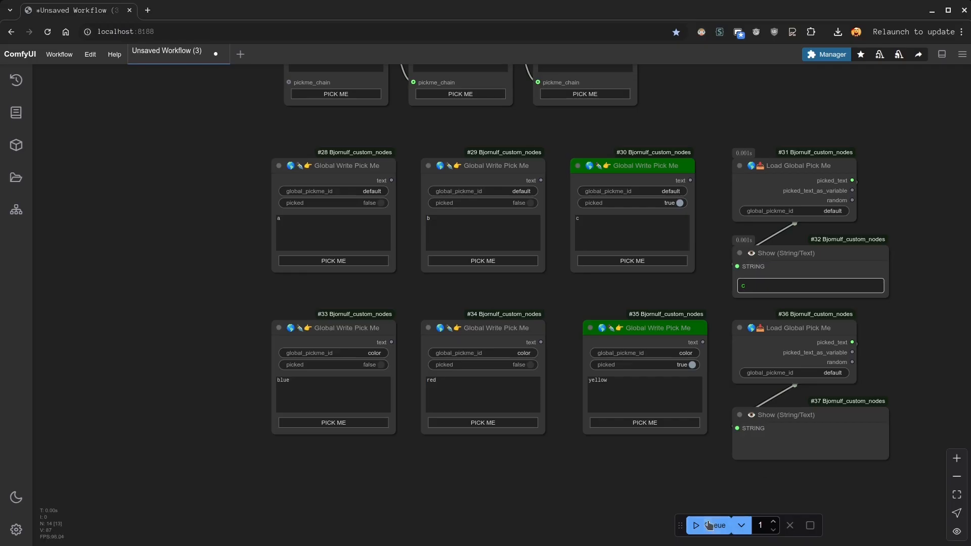
- Set the second Load Global Pick Me node's global_pickme_id to color and run the workflow
left_click(837, 370)
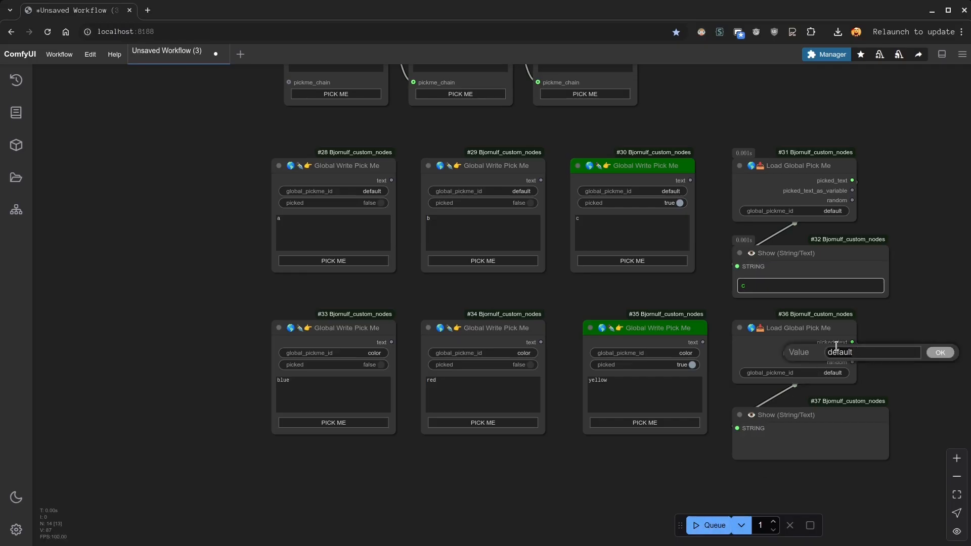
double_click(836, 349)
type("color")
key("Return")
left_click(710, 524)
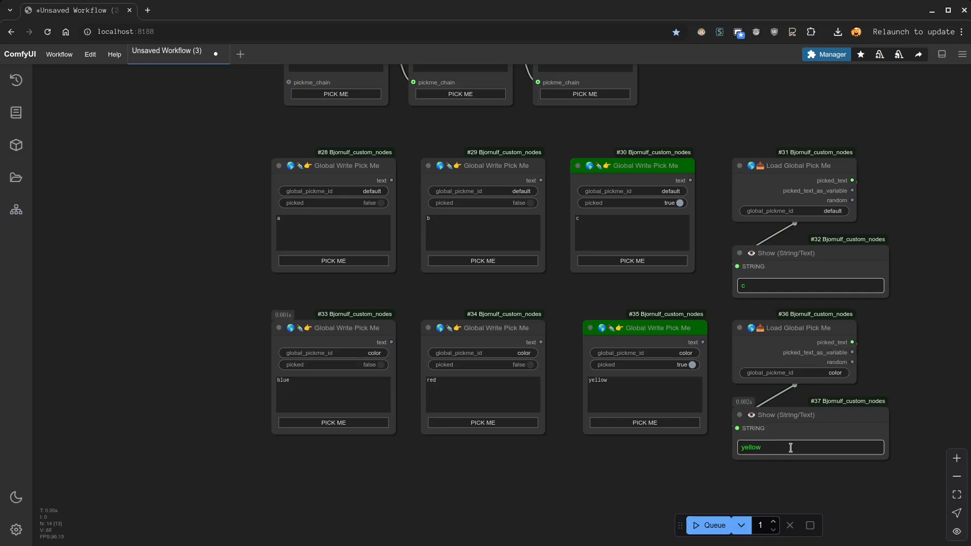
- Move the second row's Show (String/Text) node out to the side of its Load Global Pick Me node
left_click_drag(884, 385, 724, 373)
left_click_drag(601, 402, 748, 390)
scroll(796, 332, "up", 2)
left_click_drag(832, 347, 720, 287)
- Duplicate the second row's Show (String/Text) node above the original and connect the copy to the random output of Load Global Pick Me
key("ctrl+c")
key("ctrl+v")
left_click_drag(802, 331, 663, 263)
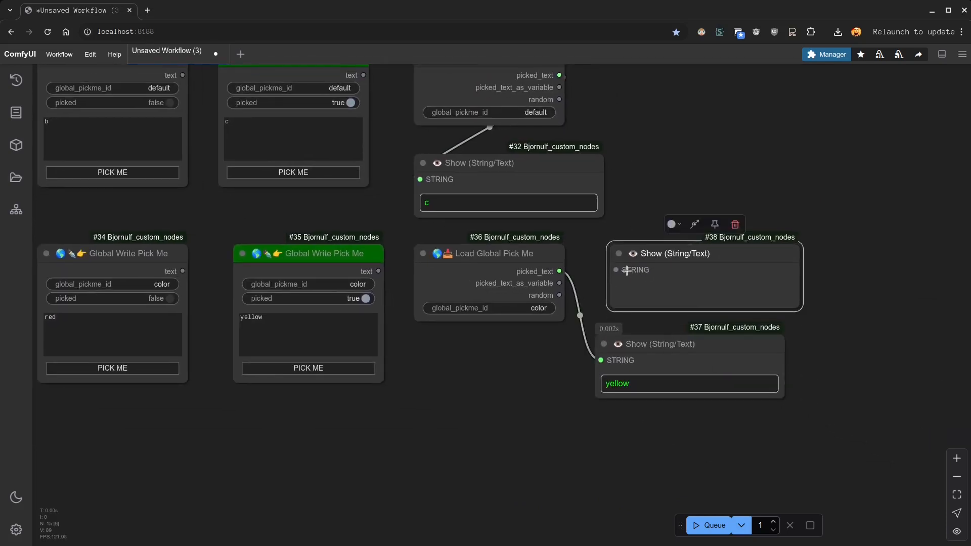
left_click_drag(559, 295, 615, 273)
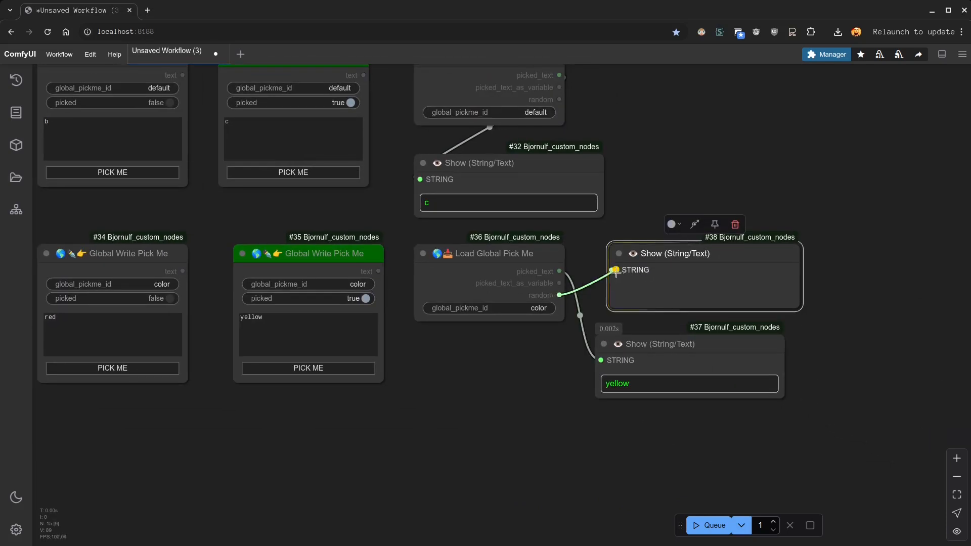
- Align the new Show (String/Text) node with the one below it and run the workflow several times to test the random output
left_click(700, 527)
left_click_drag(668, 250, 654, 252)
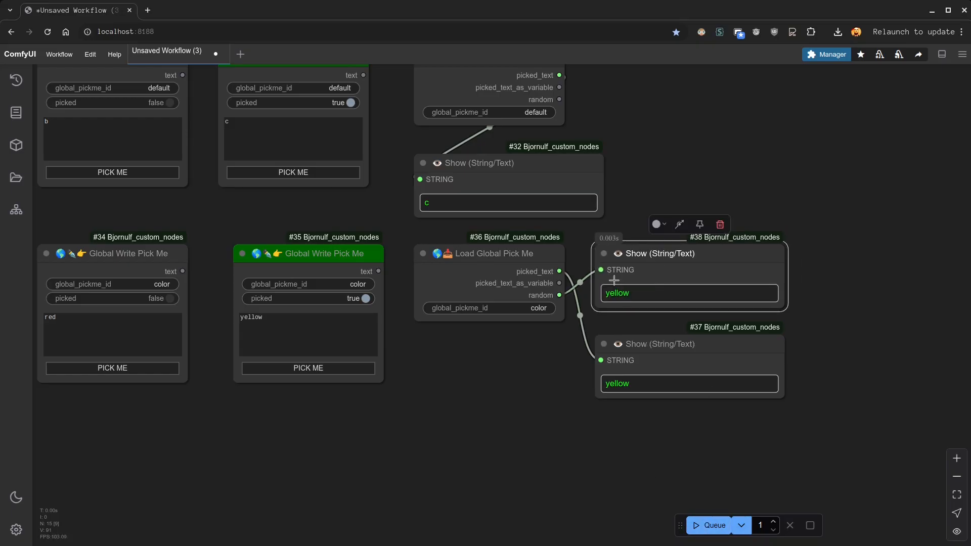
left_click(711, 524)
left_click(711, 524)
left_click(712, 524)
left_click(712, 524)
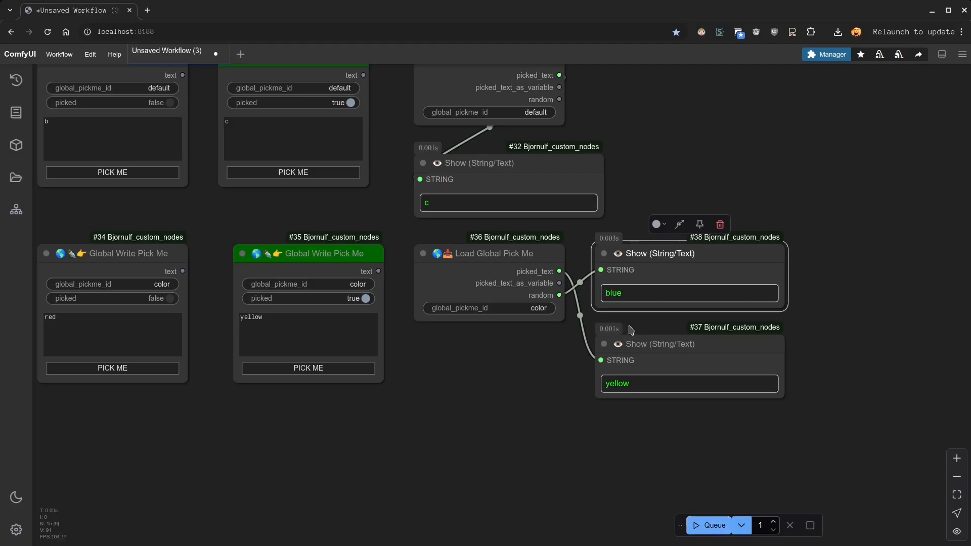
left_click(618, 384)
left_click(494, 412)
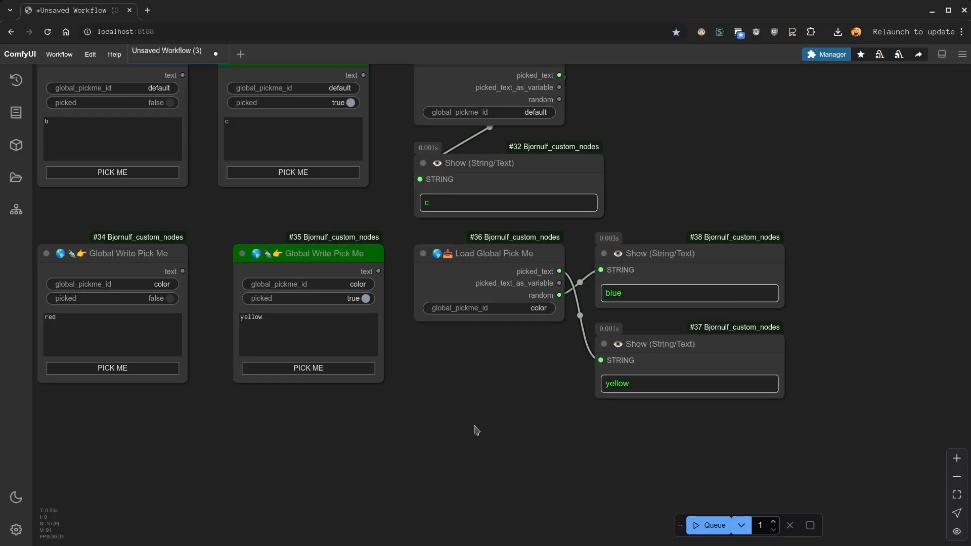
- Add a Show (String/Text) node connected to the color loader's picked_text_as_variable output and place it below the loader
left_click_drag(462, 411, 635, 474)
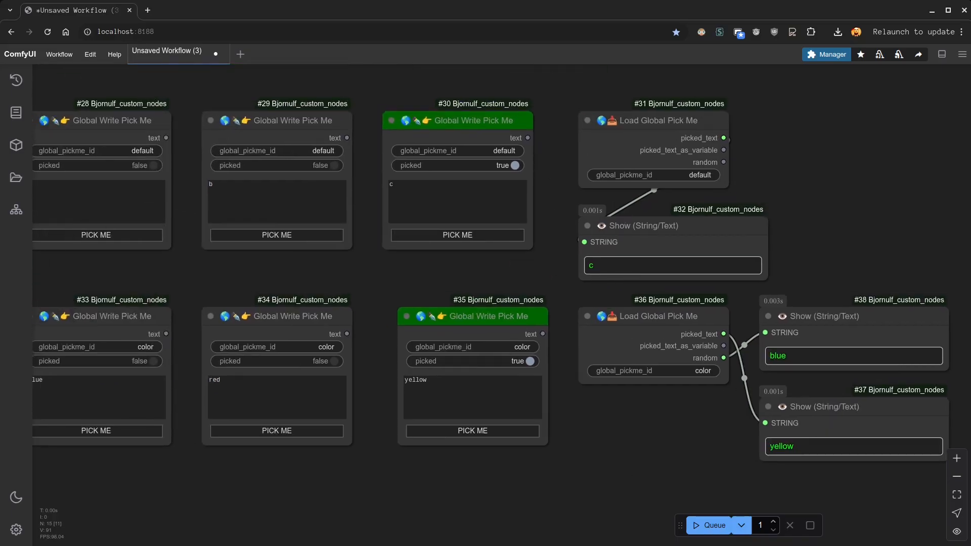
left_click_drag(724, 346, 591, 412)
left_click(620, 432)
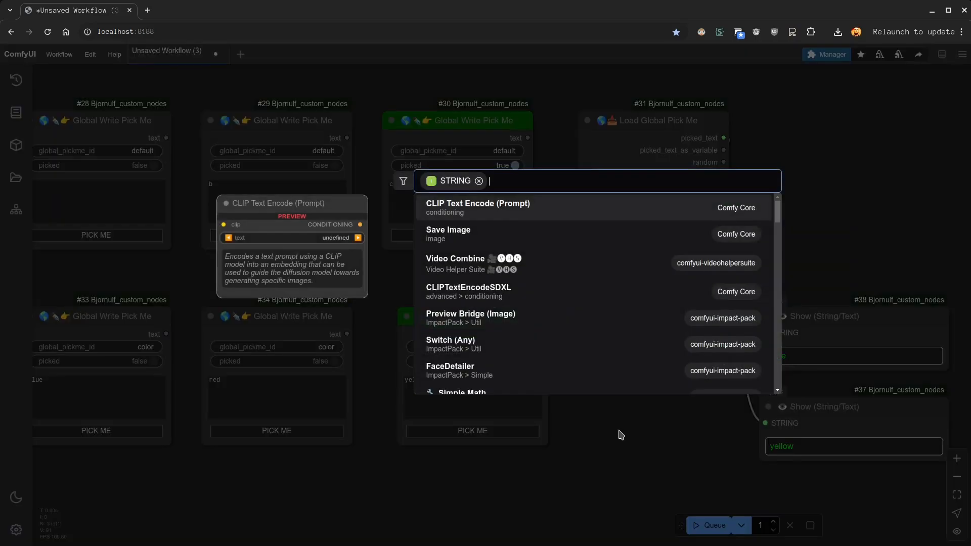
type("show te")
key("Down")
key("Down")
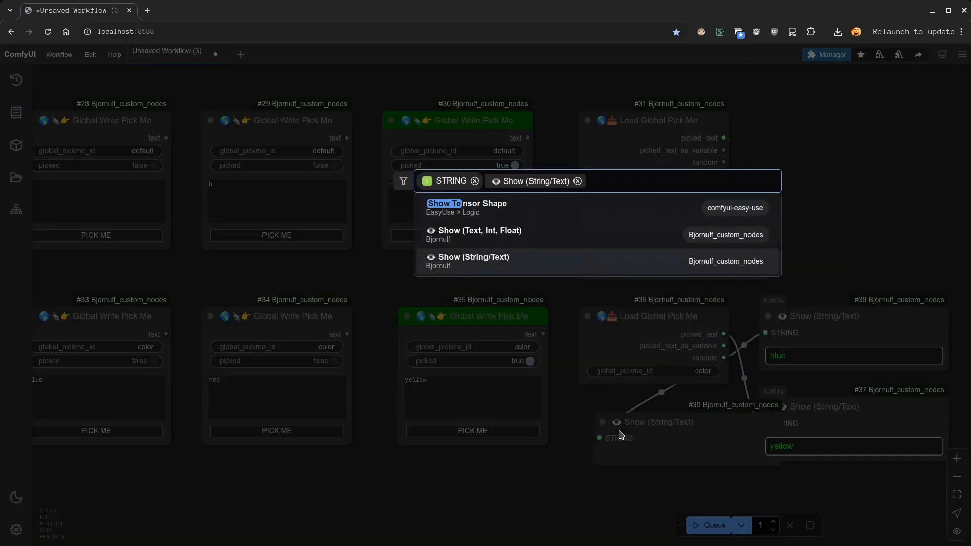
key("Return")
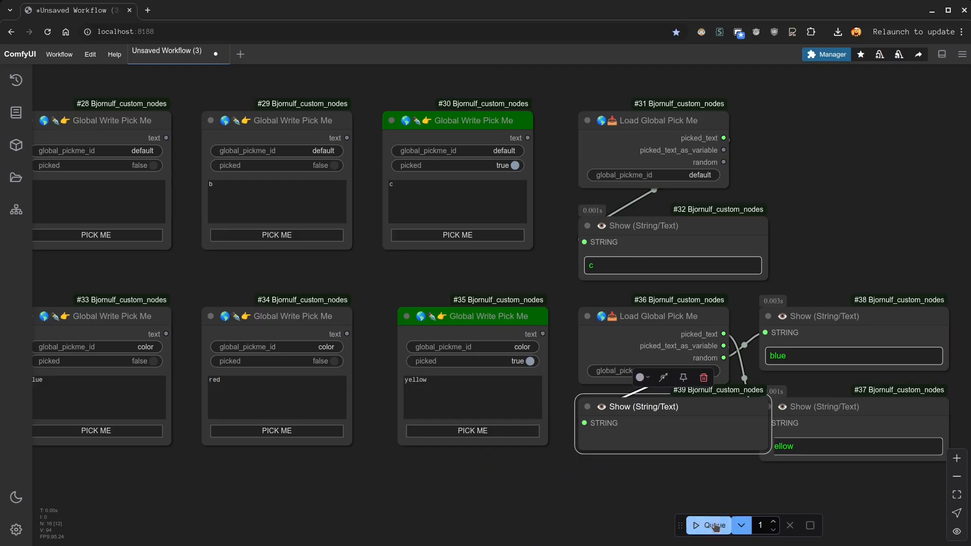
- Run the workflow and resize the new Show (String/Text) node to be narrower and taller
left_click(711, 525)
left_click_drag(761, 455, 733, 472)
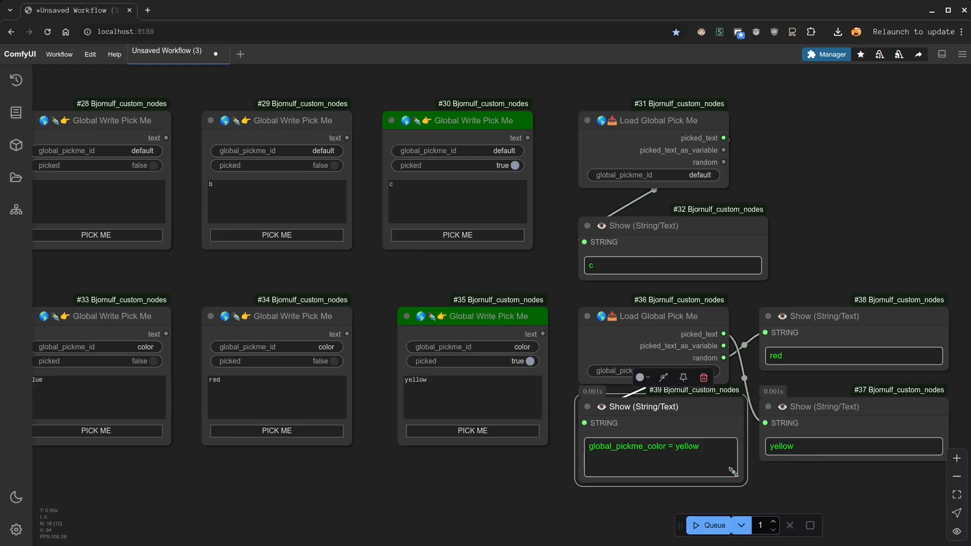
left_click(660, 457)
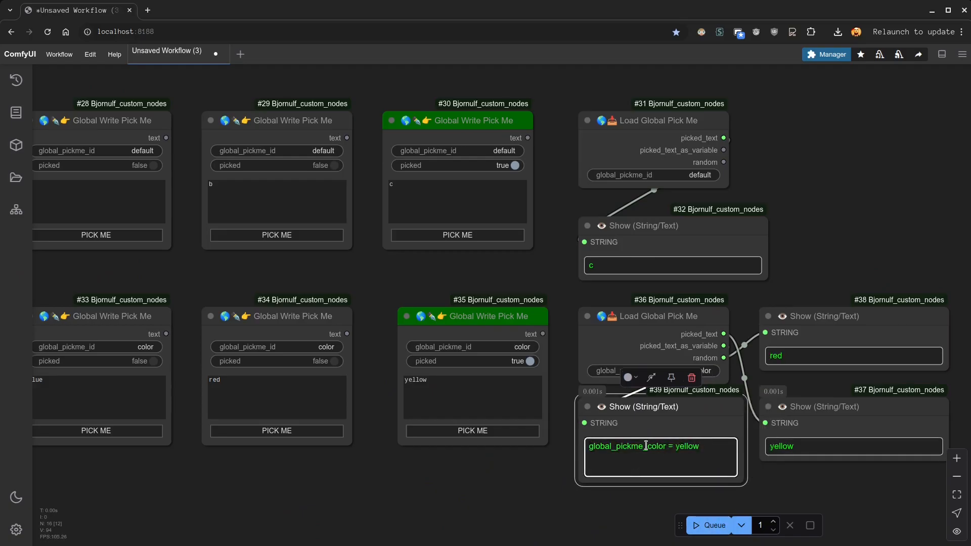
left_click(596, 532)
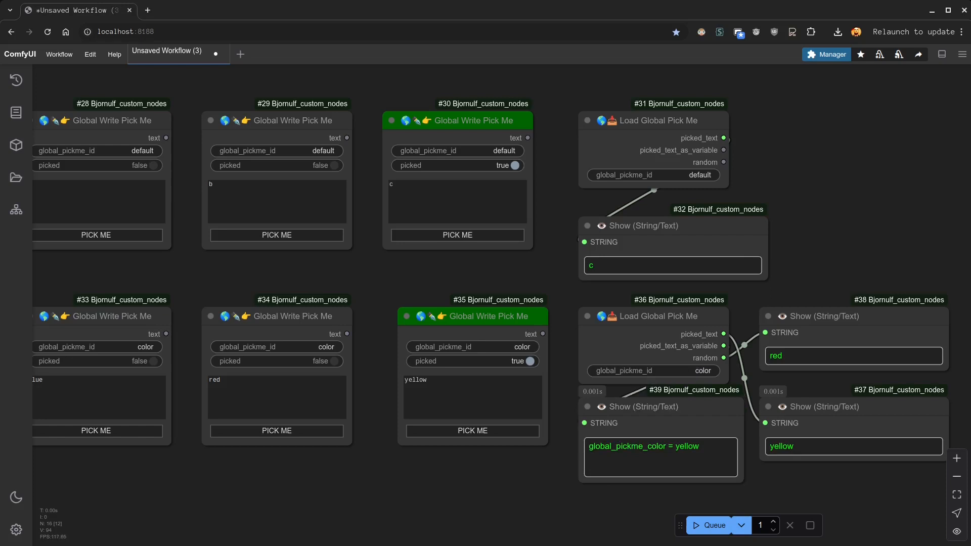
- Add an Advanced Write Text node in the empty area below the color row of Global Write Pick Me nodes
left_click_drag(543, 478, 580, 172)
scroll(636, 304, "down", 1)
left_click_drag(657, 368, 579, 350)
double_click(442, 326)
type("ad")
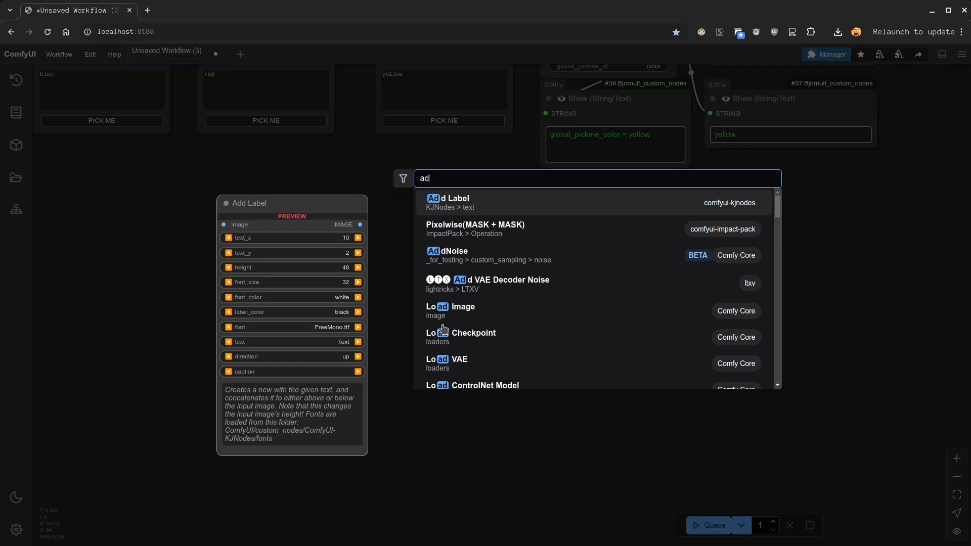
type("vanced te")
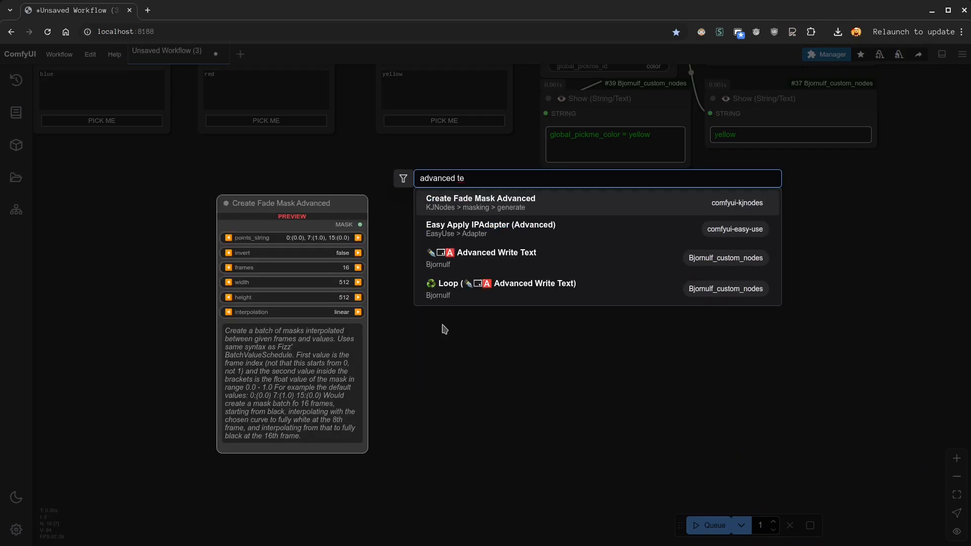
key("Down")
key("Down")
key("Return")
- Position the Advanced Write Text node and connect the color loader's picked_text_as_variable output to its variables input
left_click_drag(505, 315, 490, 244)
left_click_drag(704, 218, 741, 300)
left_click_drag(710, 126, 474, 401)
- Write "color is <global_pickme_color>" in the Advanced Write Text node, copying the variable name from the Show (String/Text) output
left_click(527, 353)
left_click(629, 208)
left_click(525, 375)
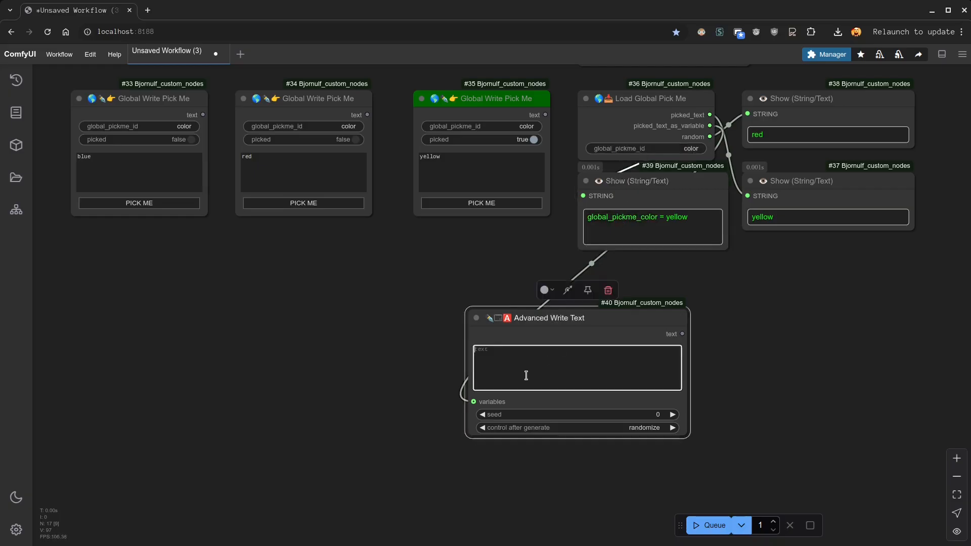
type("color is")
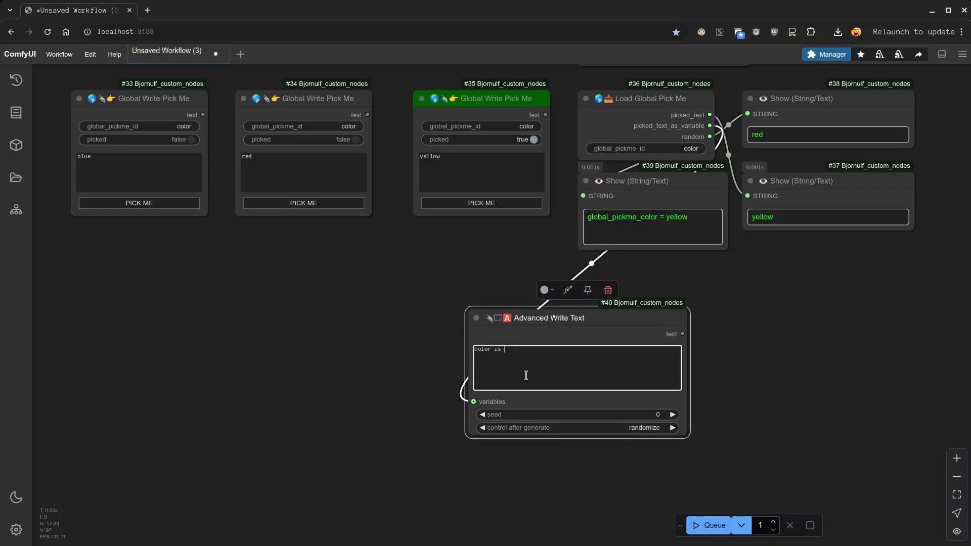
key("Left")
key("ctrl+v")
left_click(758, 251)
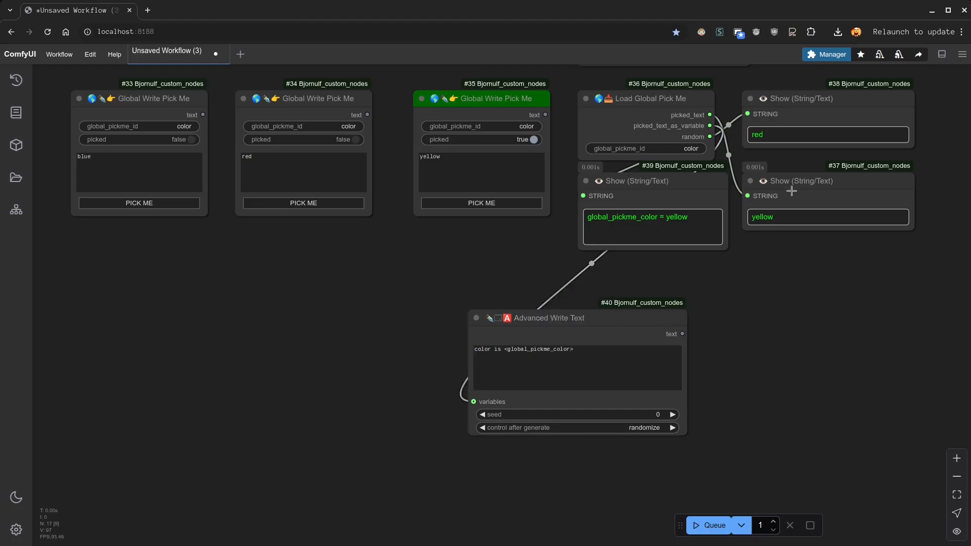
- Duplicate a Show (String/Text) node, place it beside Advanced Write Text and connect it to that node's text output
left_click(792, 191)
key("ctrl+c")
key("ctrl+v")
left_click_drag(880, 330, 741, 319)
left_click_drag(682, 334, 707, 334)
- Run the workflow several times to test the variable substitution in the Advanced Write Text output
left_click(710, 526)
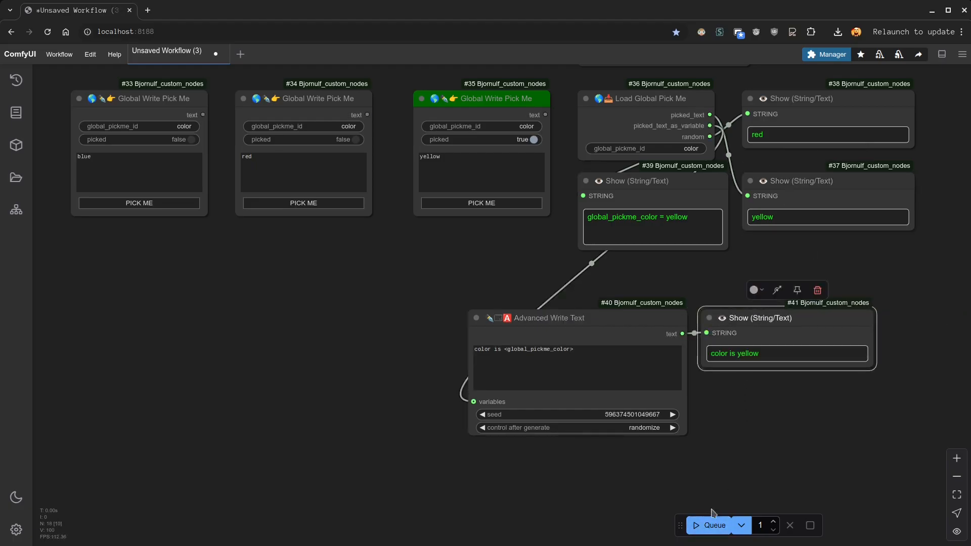
left_click(710, 525)
left_click(710, 525)
left_click(710, 525)
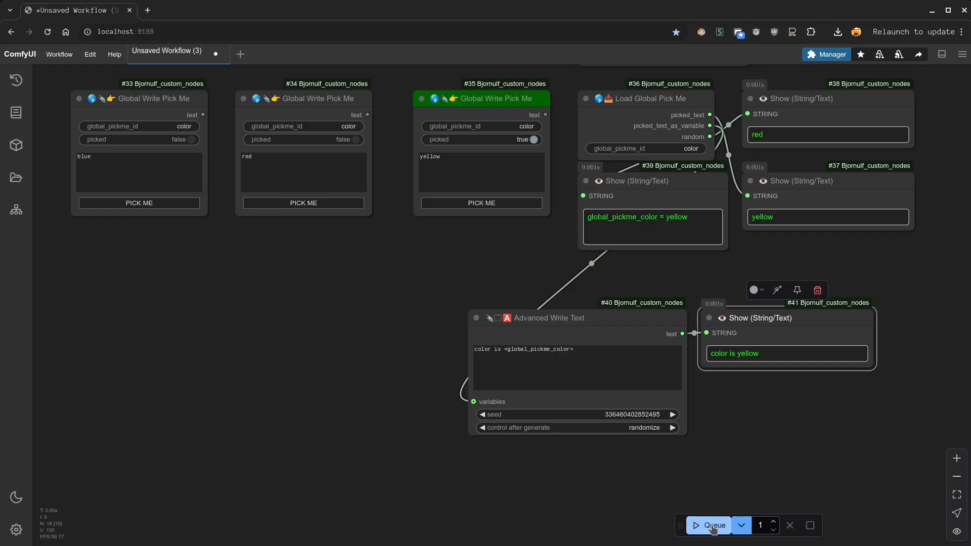
left_click(710, 525)
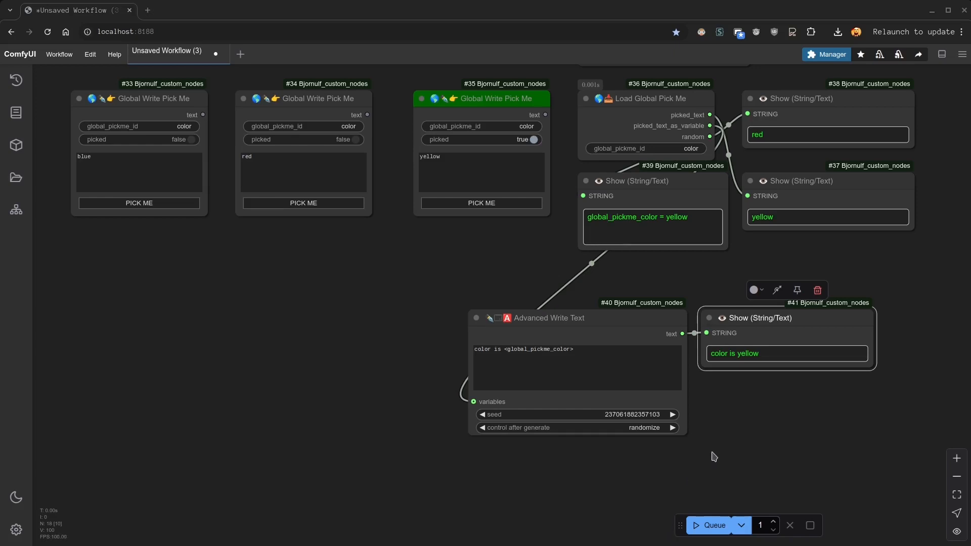
- Add a second line "random {blue|red}" to the text of the Advanced Write Text node
scroll(718, 456, "up", 5)
scroll(788, 436, "up", 1)
left_click_drag(797, 433, 678, 383)
left_click(380, 241)
left_click(535, 430)
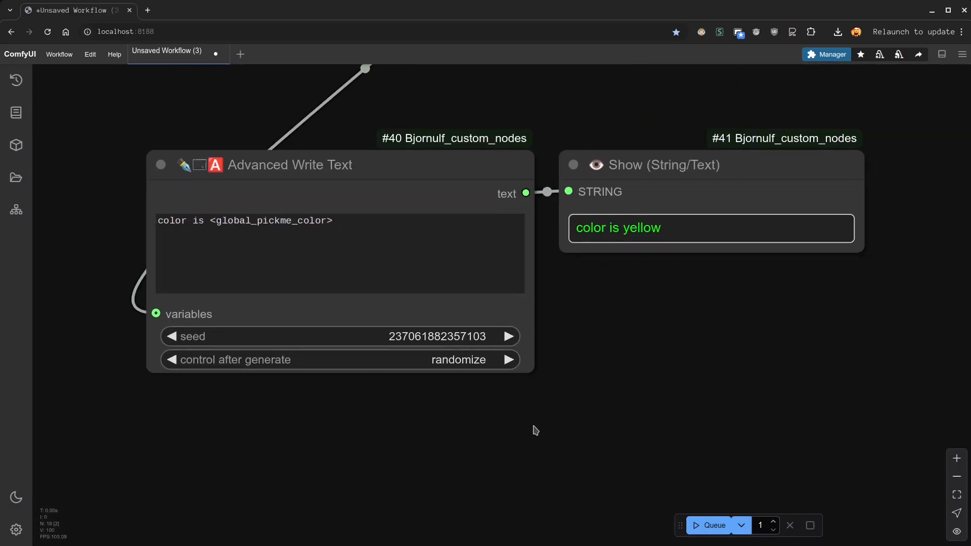
left_click(362, 253)
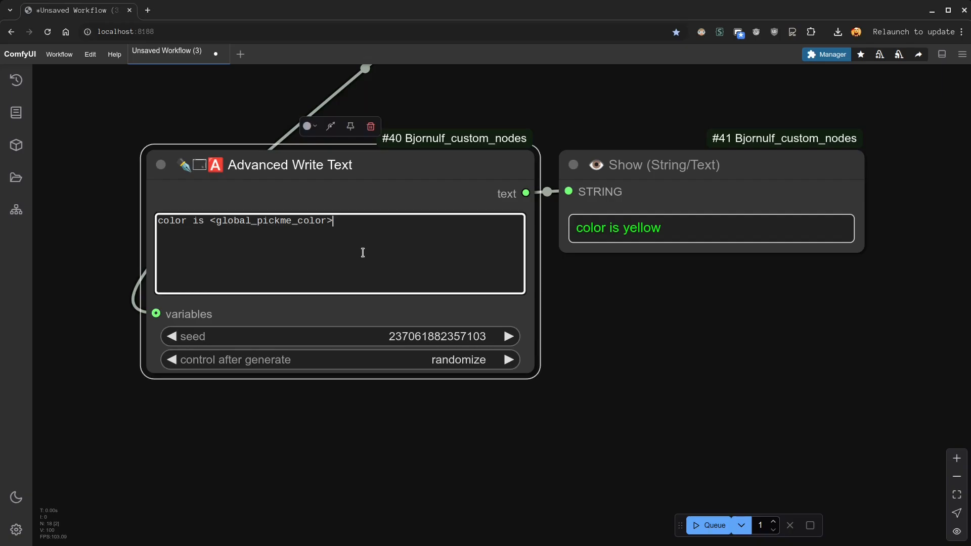
key("Return")
type("random {}")
key("Left")
type("blue|red")
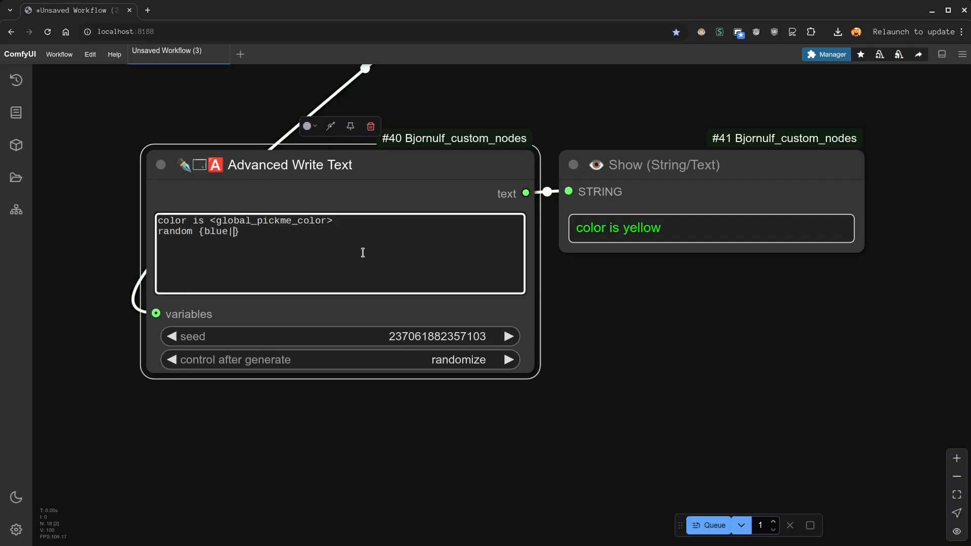
- Run the workflow and make the Show (String/Text) node beside Advanced Write Text taller
left_click(614, 331)
left_click(711, 525)
left_click_drag(861, 250, 862, 369)
- Change the second line to "random color : {blue|red}" and run the workflow several times
left_click(196, 229)
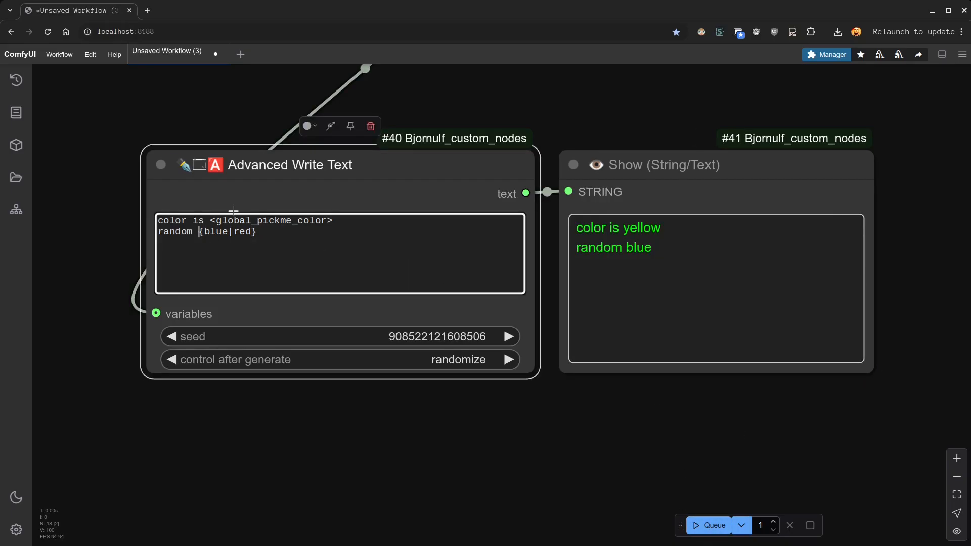
type("color :")
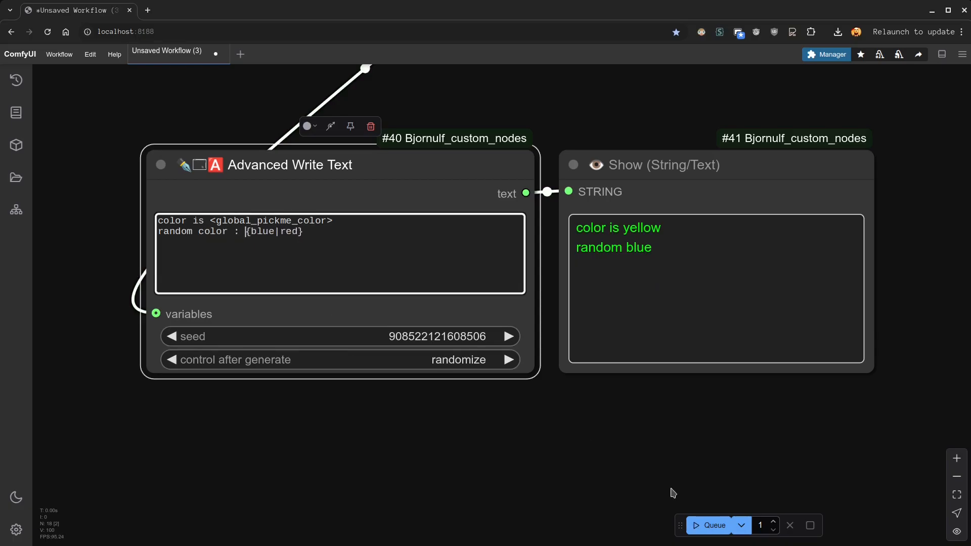
left_click(709, 529)
left_click(708, 529)
left_click(708, 529)
left_click(709, 528)
left_click(708, 529)
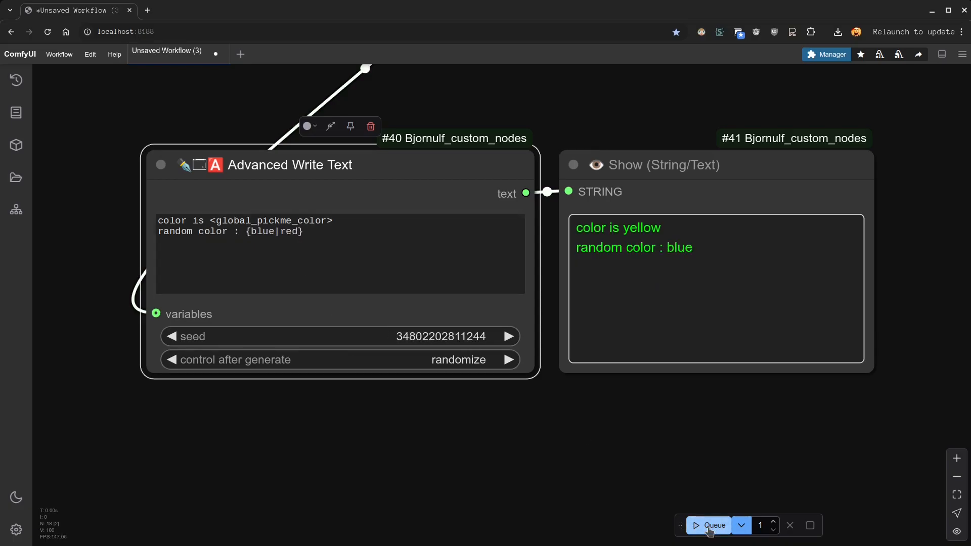
- Add a third line with the weighted random choice "{A(80%)|B(15%)|C(5%)}" to the Advanced Write Text node
left_click(409, 282)
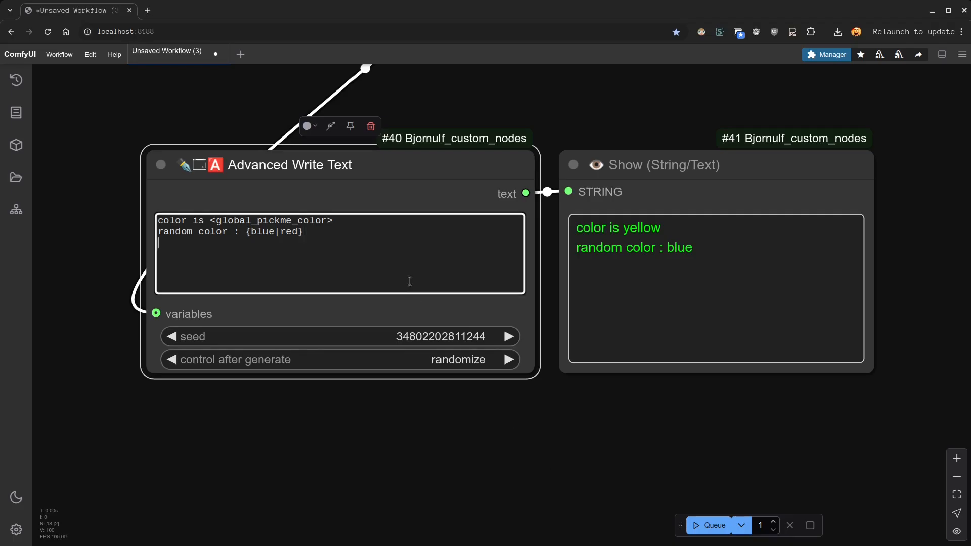
type("{A(80%")
type("|B")
type("(80%)")
key("BackSpace")
type("1")
key("Left")
key("BackSpace")
type("5")
key("Right")
key("Right")
type("|(80%)")
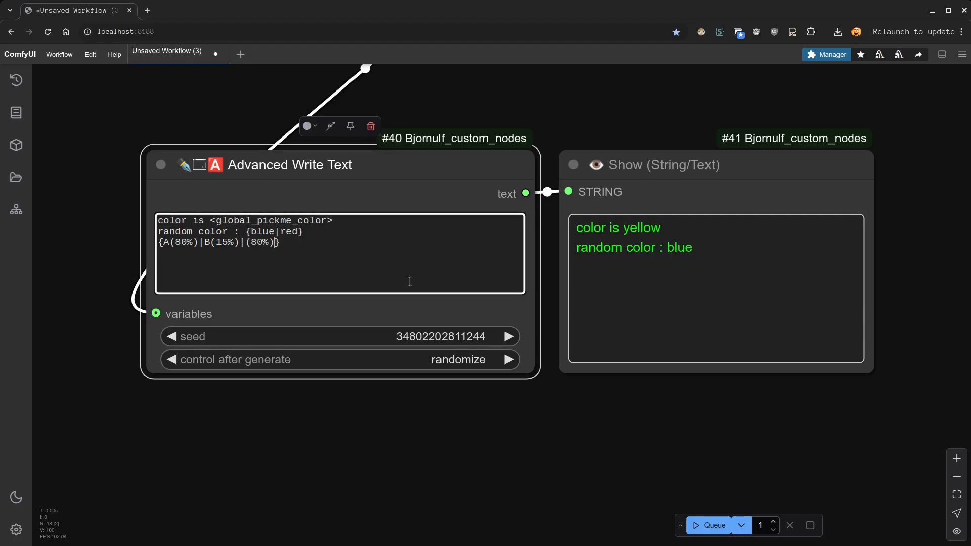
key("BackSpace")
key("BackSpace")
type("5")
key("Left")
key("Left")
type("C")
left_click(630, 279)
- Insert the label "A, B ou C : " before the weighted choice in the third line and run the workflow
left_click(388, 256)
left_click(158, 242)
type("AB")
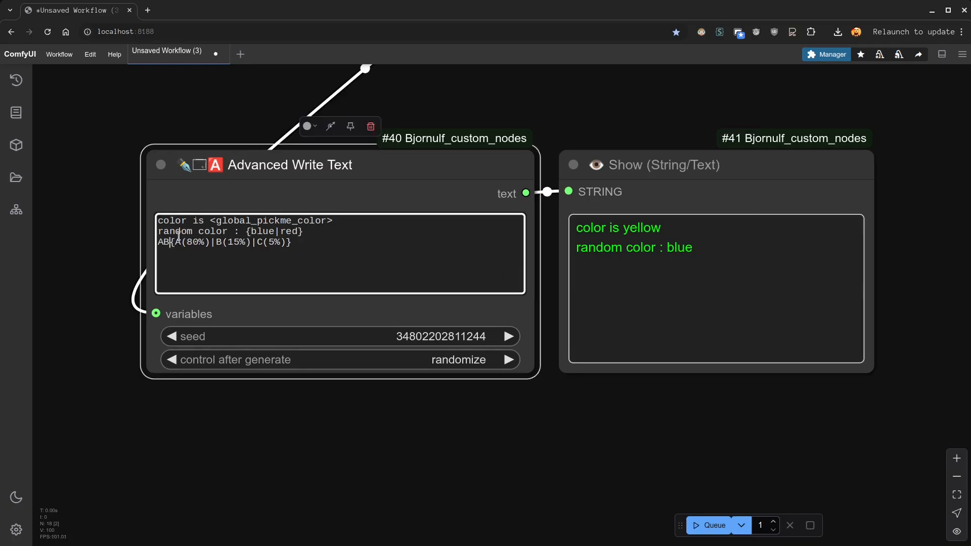
key("BackSpace")
type(", B ou C :")
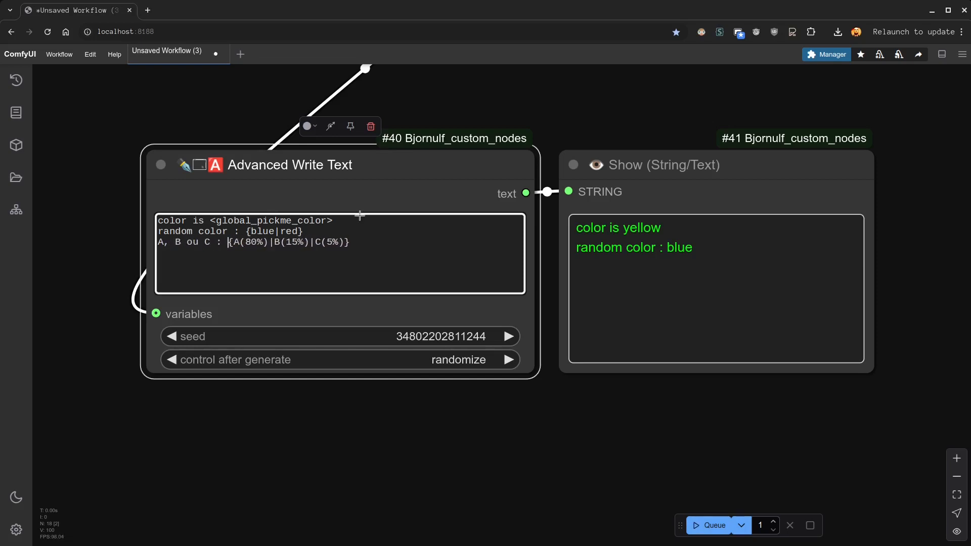
left_click(708, 526)
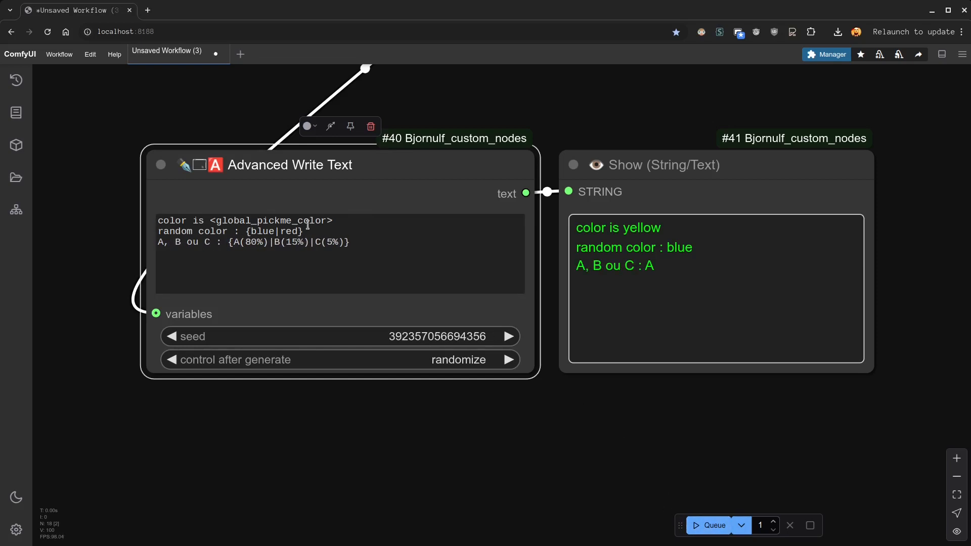
- Correct "ou" to "or" in the third line's label
left_click(199, 242)
key("BackSpace")
type("r")
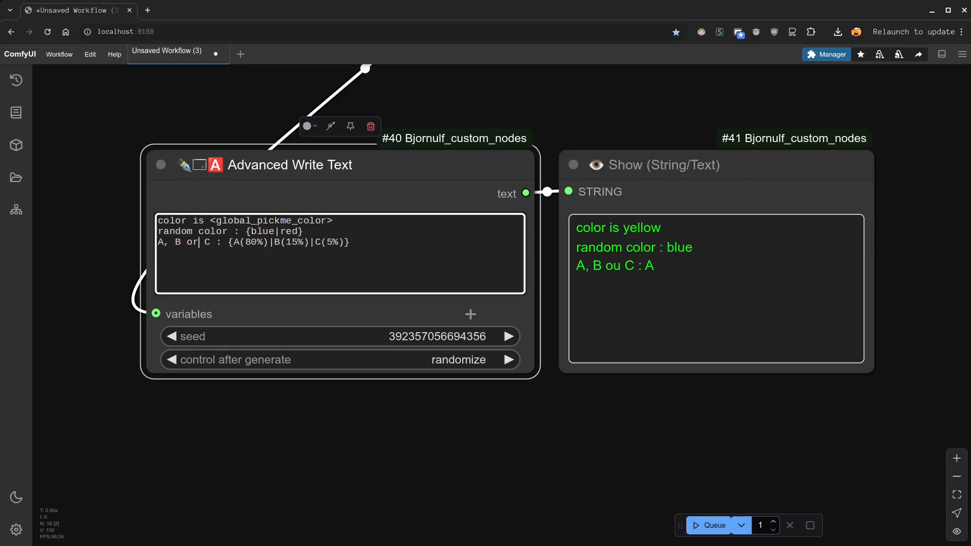
- Run the workflow repeatedly to test how often the weighted choice gives A, B or C
left_click(707, 525)
left_click(708, 526)
left_click(708, 526)
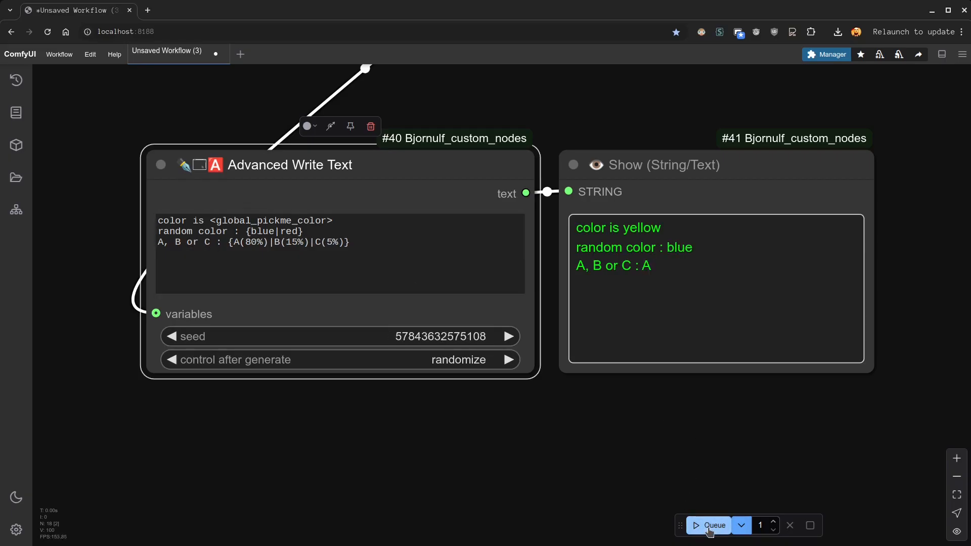
left_click(709, 525)
left_click(653, 260)
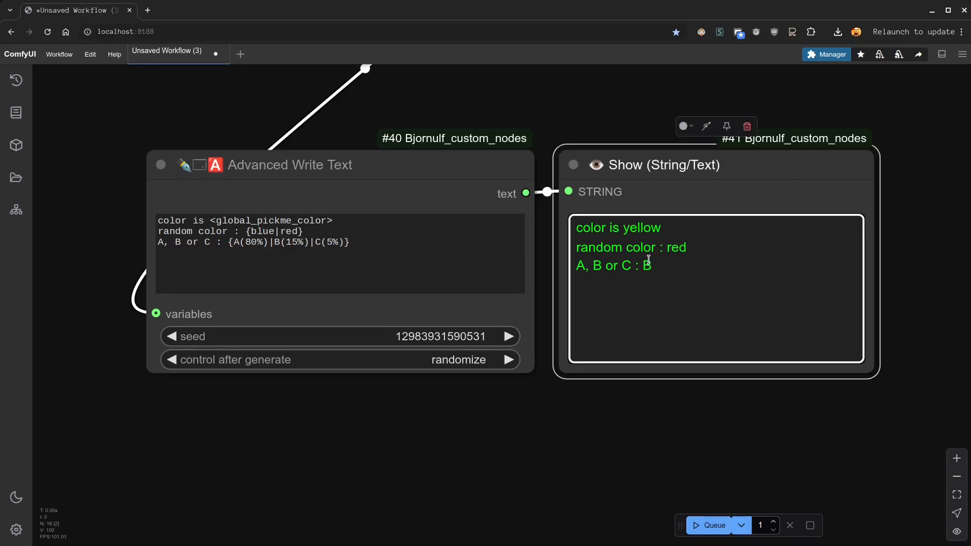
left_click(712, 513)
left_click(708, 526)
left_click(708, 526)
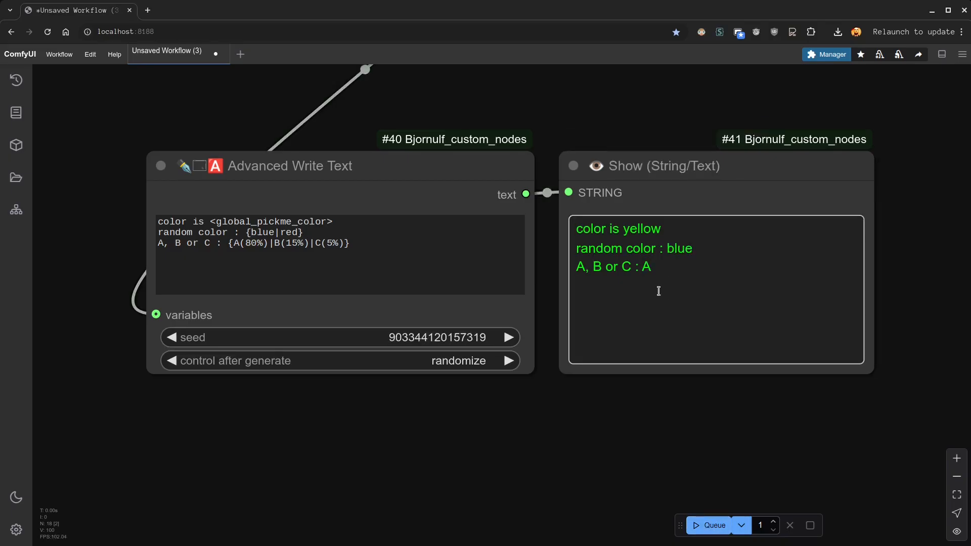
left_click(648, 266)
left_click(708, 526)
left_click(709, 527)
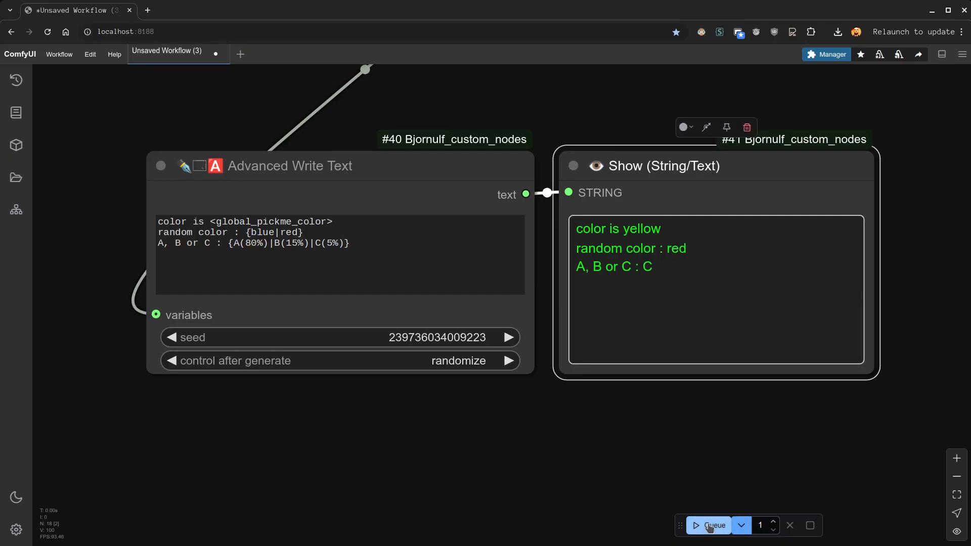
left_click(709, 527)
left_click(710, 527)
left_click(709, 527)
left_click(710, 528)
left_click(709, 527)
left_click(709, 527)
left_click(709, 527)
left_click(709, 527)
left_click(710, 527)
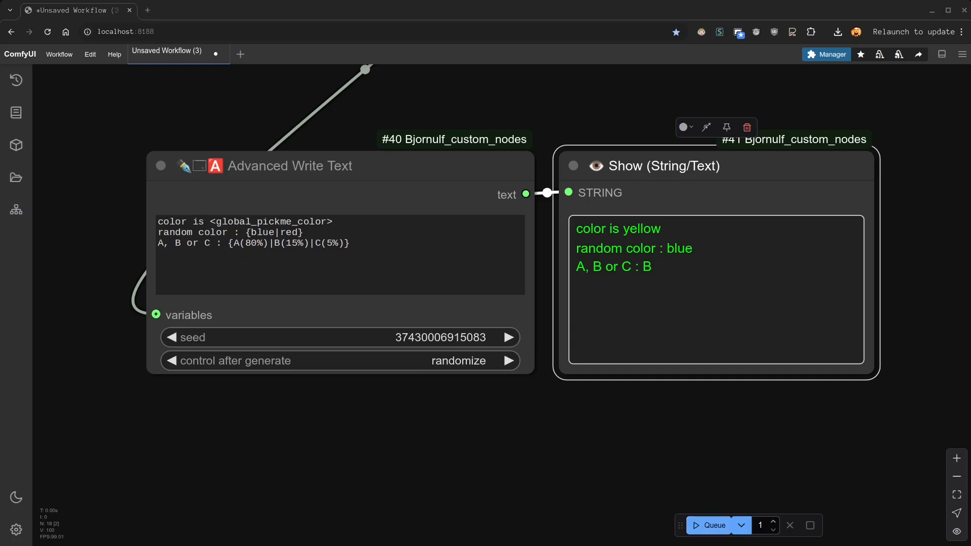
- Set the weights in the third line to 98% for A, 1% for B and 1% for C
left_click(248, 243)
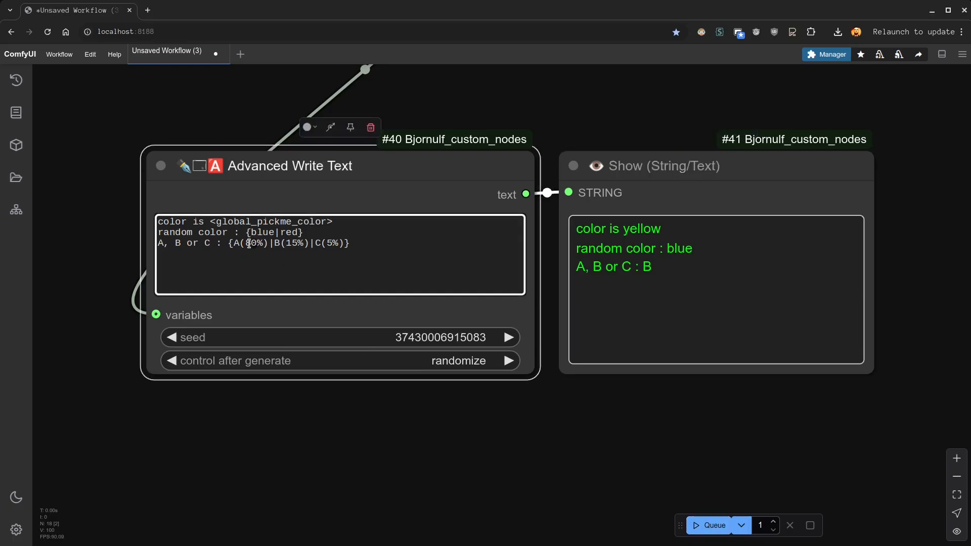
type("98")
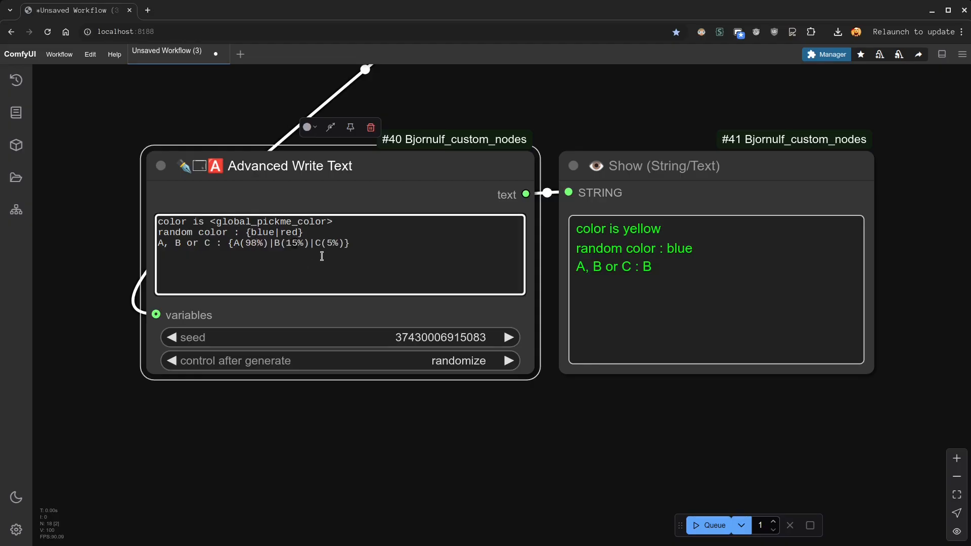
key("BackSpace")
type("1")
left_click(368, 249)
- Run the workflow many times to test the third line's 98%, 1% and 1% weights
left_click(715, 528)
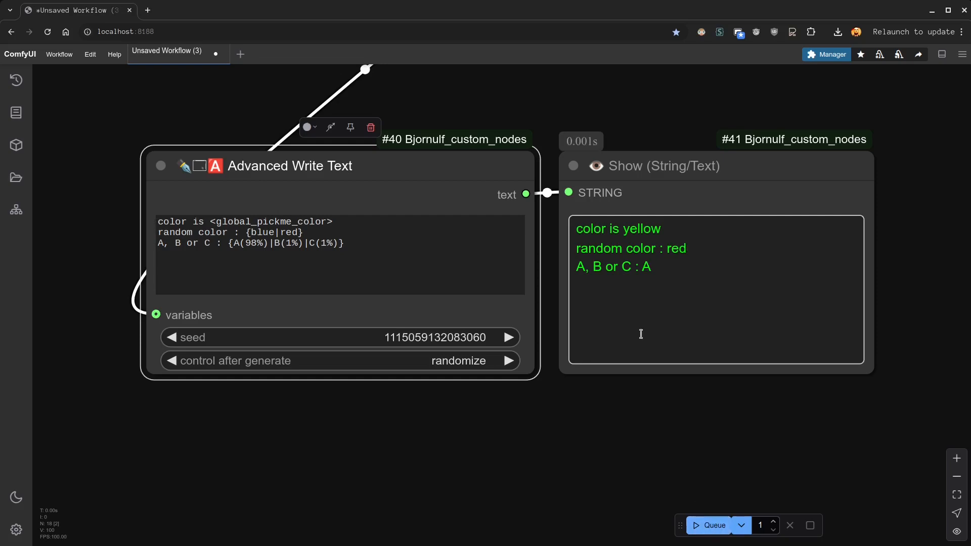
left_click(641, 334)
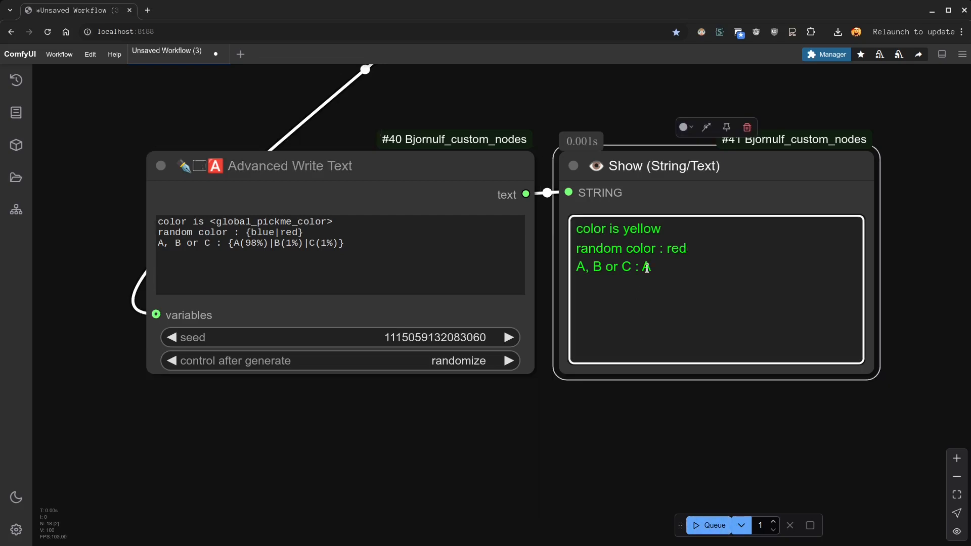
left_click(708, 526)
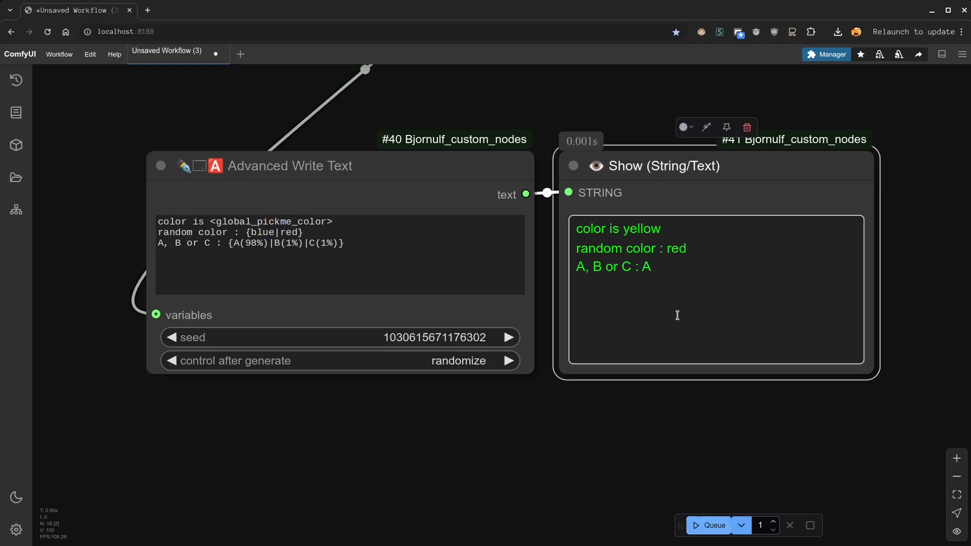
left_click(700, 523)
left_click(703, 528)
left_click(703, 529)
left_click(704, 529)
left_click(703, 528)
left_click(703, 528)
left_click(704, 529)
left_click(703, 528)
left_click(703, 529)
left_click(703, 528)
left_click(703, 528)
left_click(703, 528)
left_click(703, 528)
left_click(703, 529)
left_click(703, 529)
left_click(660, 264)
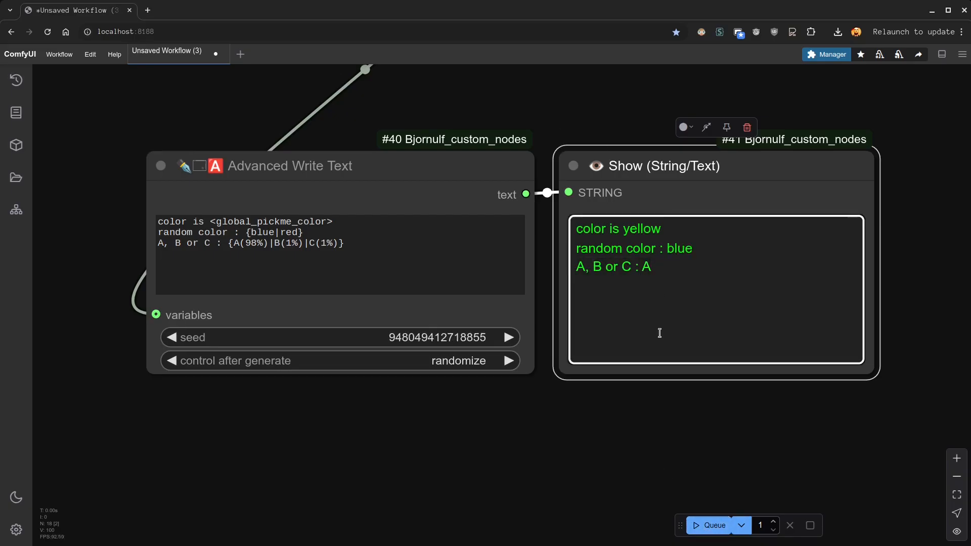
- Relabel the third line of the Advanced Write Text as "Hair color" and replace options A, B and C with black, brown and blond
left_click_drag(212, 241, 158, 241)
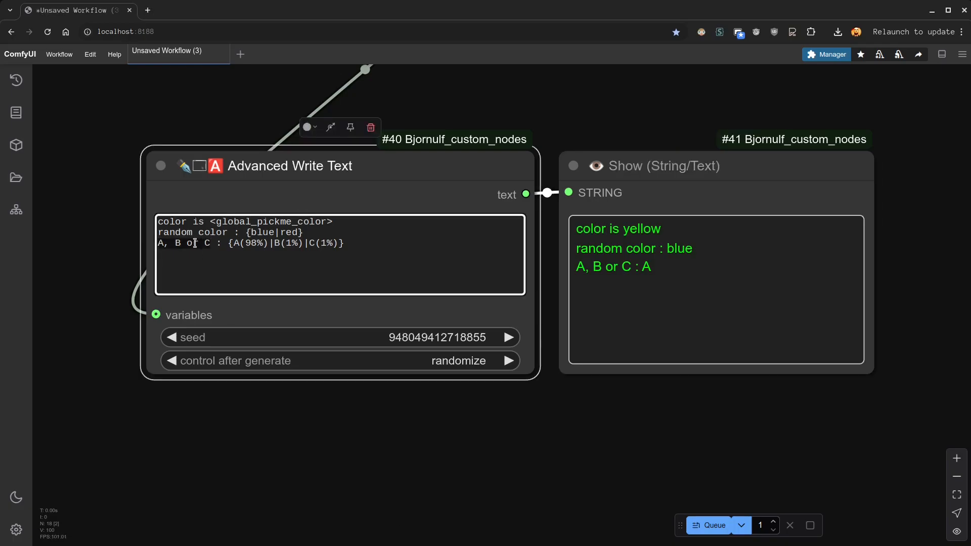
type("Hair color")
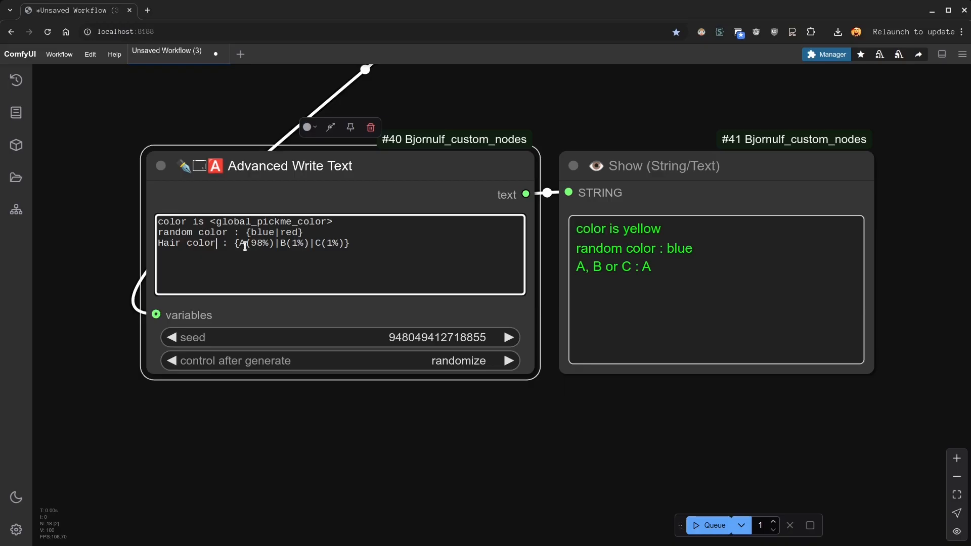
key("BackSpace")
type("black(98%)|b")
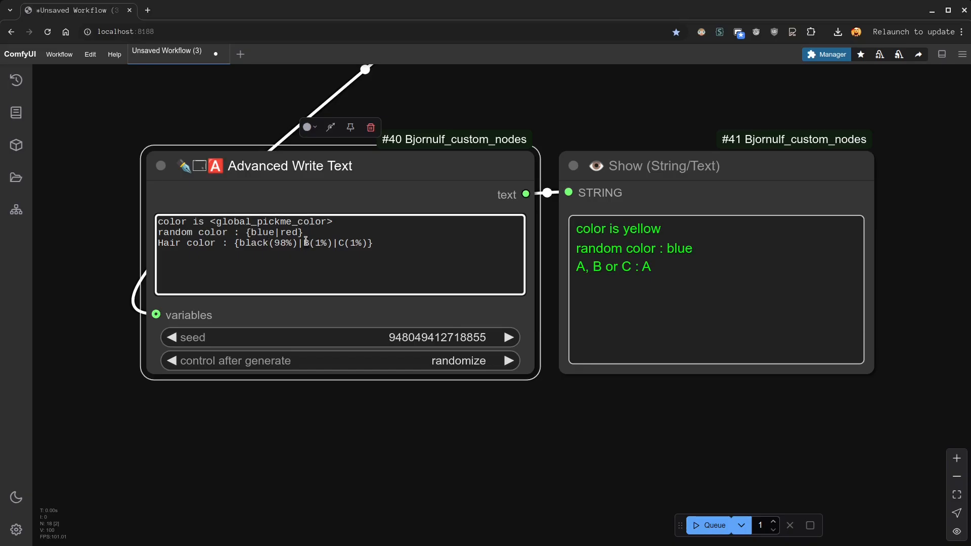
type("rown")
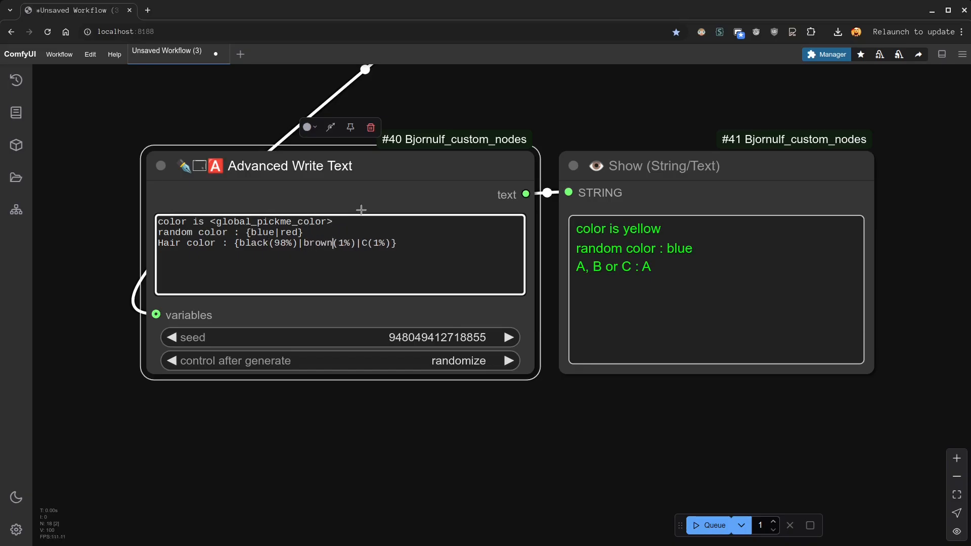
key("BackSpace")
type("blond")
- Set the weights of black, brown and blond in the hair color line to 30% each
left_click(286, 244)
key("BackSpace")
key("BackSpace")
type("30")
left_click(343, 243)
key("BackSpace")
type("30")
left_click(408, 243)
key("BackSpace")
type("30")
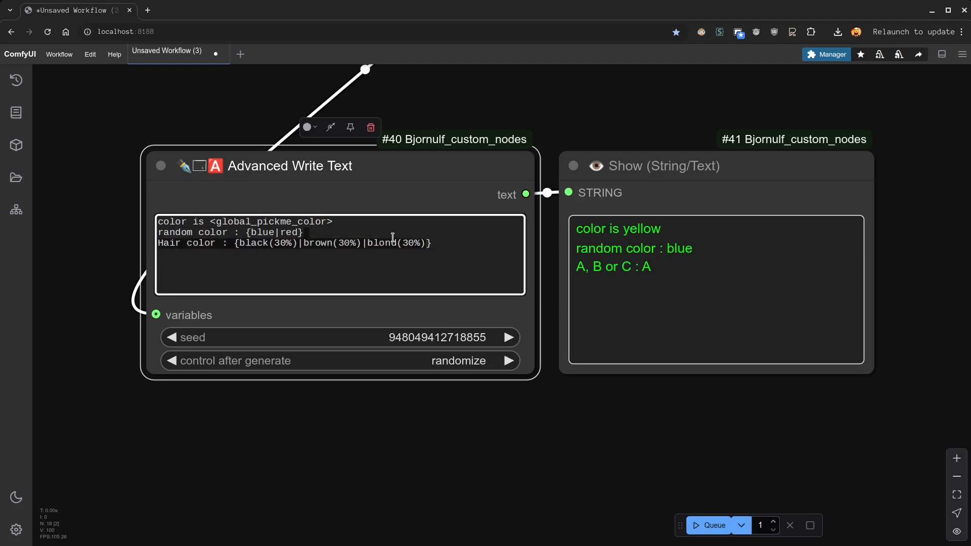
- Add a fourth option, red(2%), after blond in the hair color line
key("ctrl+c")
key("Right")
key("ctrl+v")
double_click(448, 240)
type("red(")
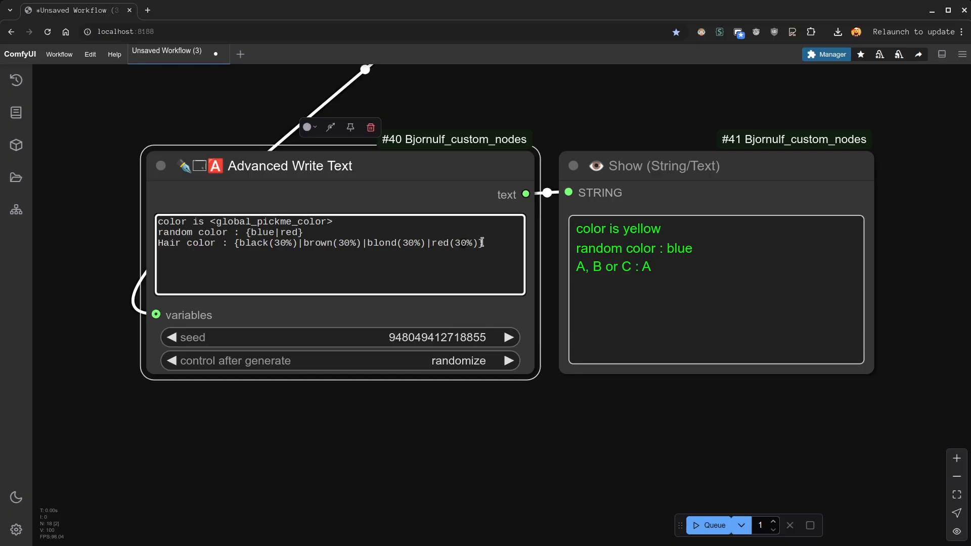
type("2")
- Duplicate the red(2%) option and add blue(2%) at the end of the hair color choices
left_click_drag(473, 243, 428, 243)
key("ctrl+c")
key("Right")
key("ctrl+v")
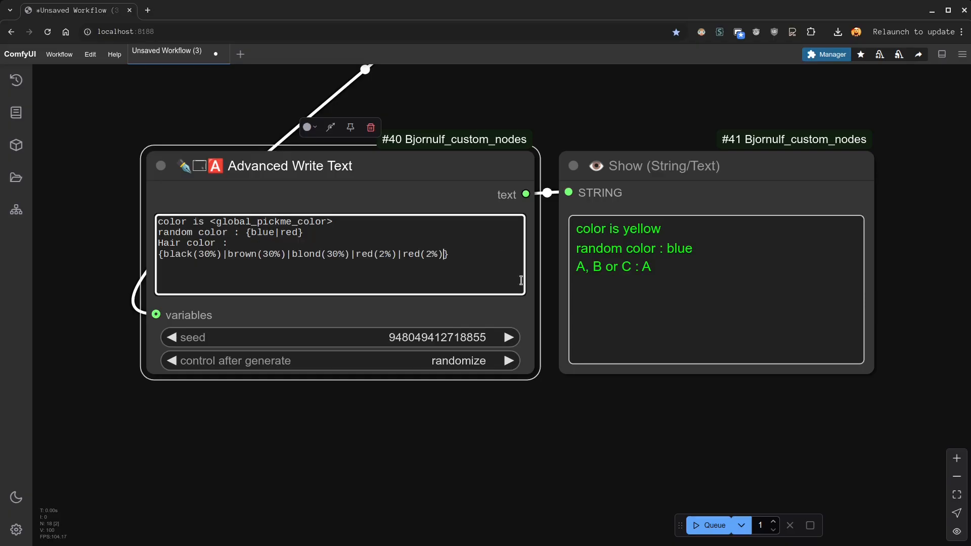
key("ctrl+v")
double_click(462, 254)
type("blue")
left_click(498, 253)
- Run the workflow repeatedly to test the weighted hair color choice
left_click(700, 526)
left_click(700, 525)
left_click(700, 525)
left_click(700, 525)
left_click(700, 526)
left_click(700, 526)
left_click(700, 526)
left_click(700, 526)
left_click(700, 526)
left_click(700, 526)
left_click(700, 526)
left_click(700, 525)
left_click(700, 526)
left_click(700, 526)
left_click(700, 526)
left_click(700, 525)
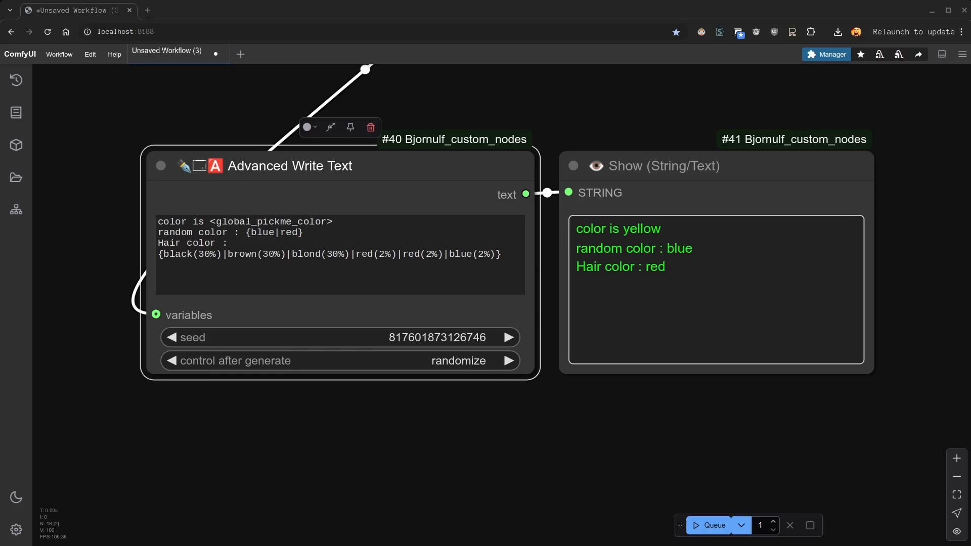
- Widen the Advanced Write Text node and arrange the resized Show (String/Text) node below it
left_click_drag(329, 170, 256, 121)
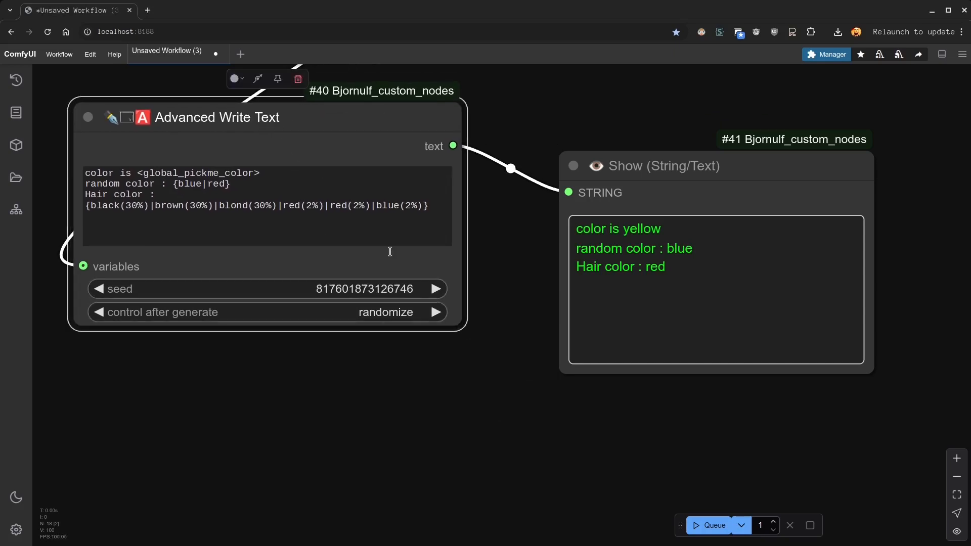
left_click_drag(456, 320, 852, 319)
left_click_drag(864, 173, 401, 270)
left_click_drag(406, 464, 437, 446)
left_click_drag(371, 277, 471, 325)
left_click_drag(526, 513, 604, 473)
left_click_drag(442, 309, 368, 359)
left_click(605, 391)
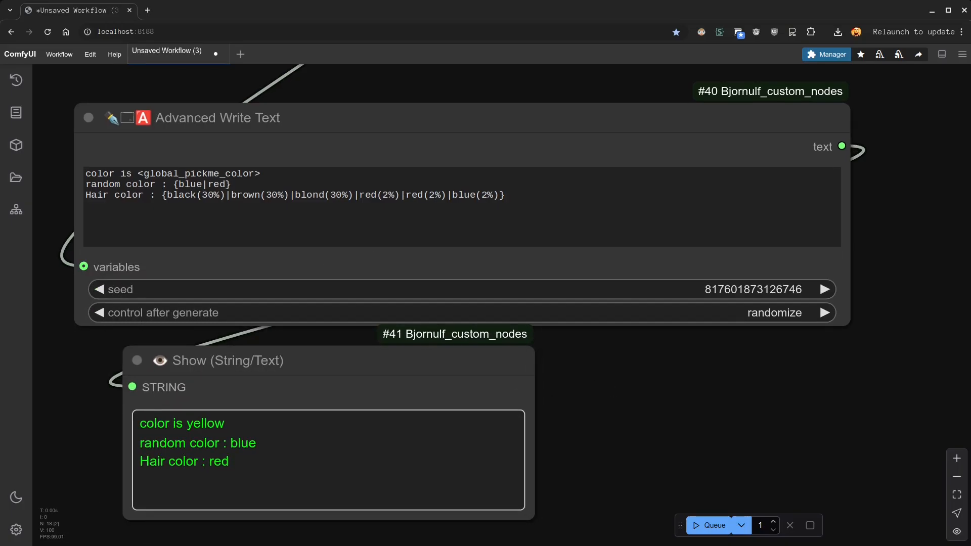
- Clear all text from the Advanced Write Text node and run the workflow to empty the shown output
left_click(244, 227)
key("ctrl+a")
key("Delete")
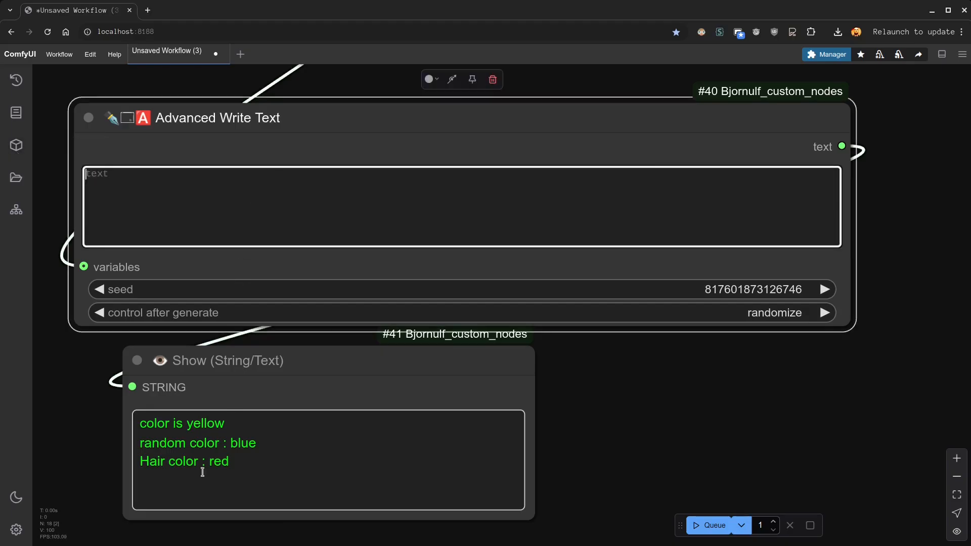
left_click(697, 526)
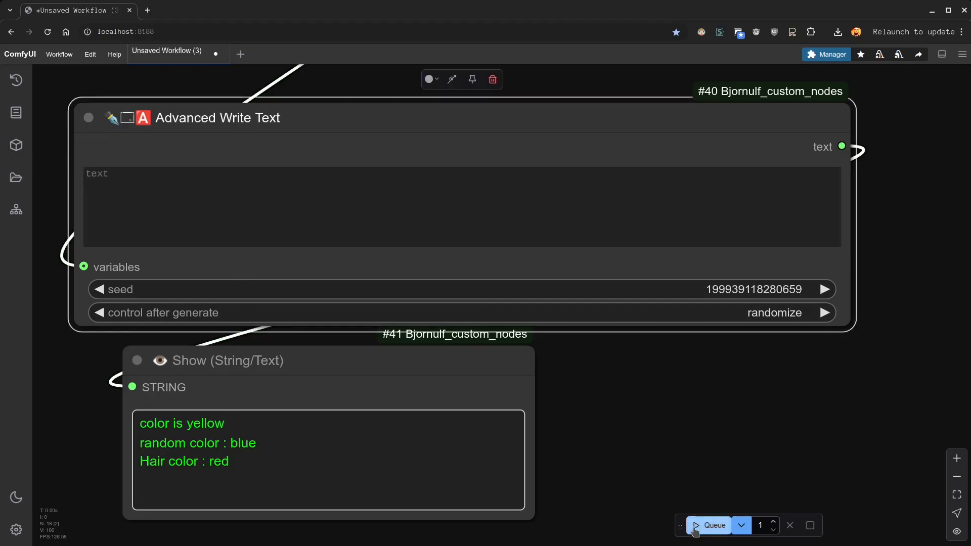
left_click(150, 186)
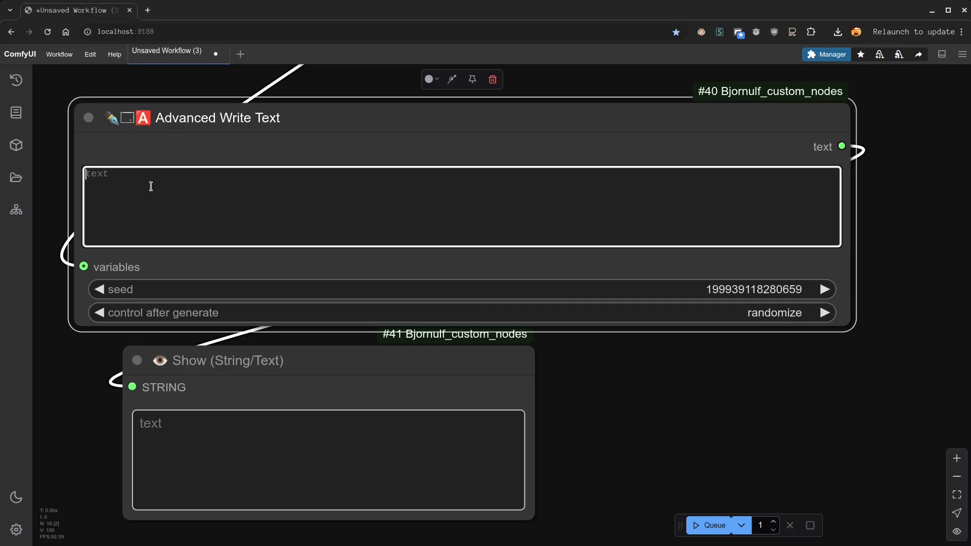
key("ctrl+Return")
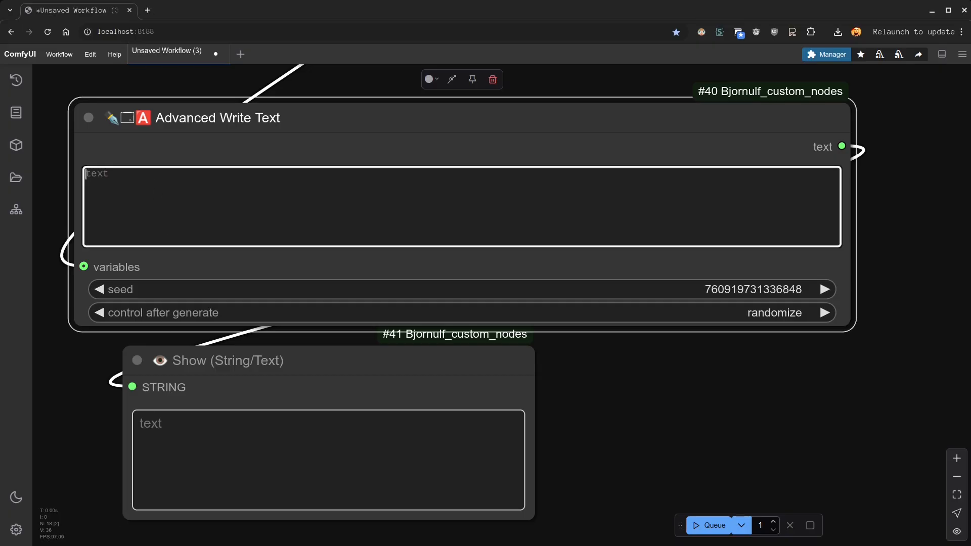
- Write "I have 2 {apple|banana|orange|static_group=FRUIT}s, one … is on the left and one … is on the right.", repeating the same fruit choice in both gaps
type("I have 2 {apple|banana|orange|static_group=FRUIT")
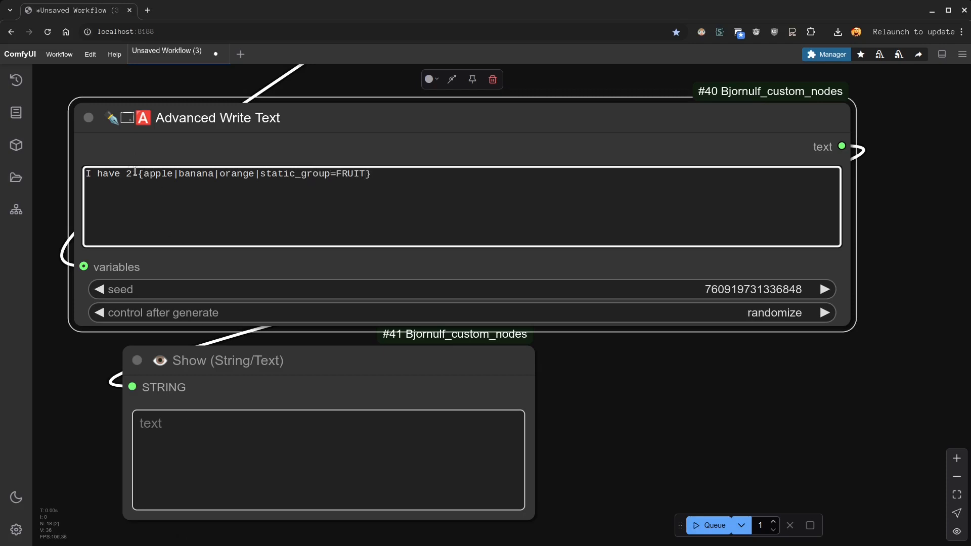
left_click(390, 174)
type("s,")
type("one")
key("ctrl+v")
type("is ")
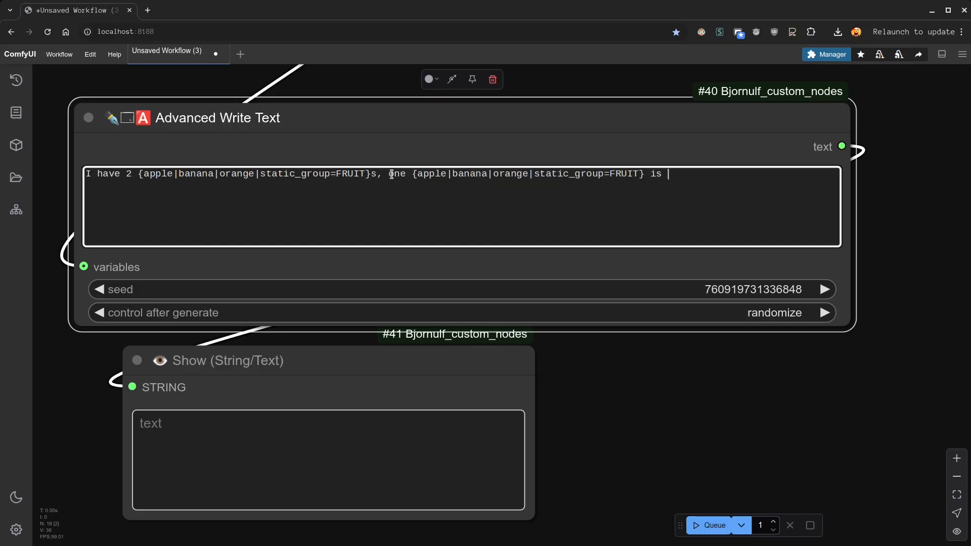
type("on the left and one")
key("ctrl+v")
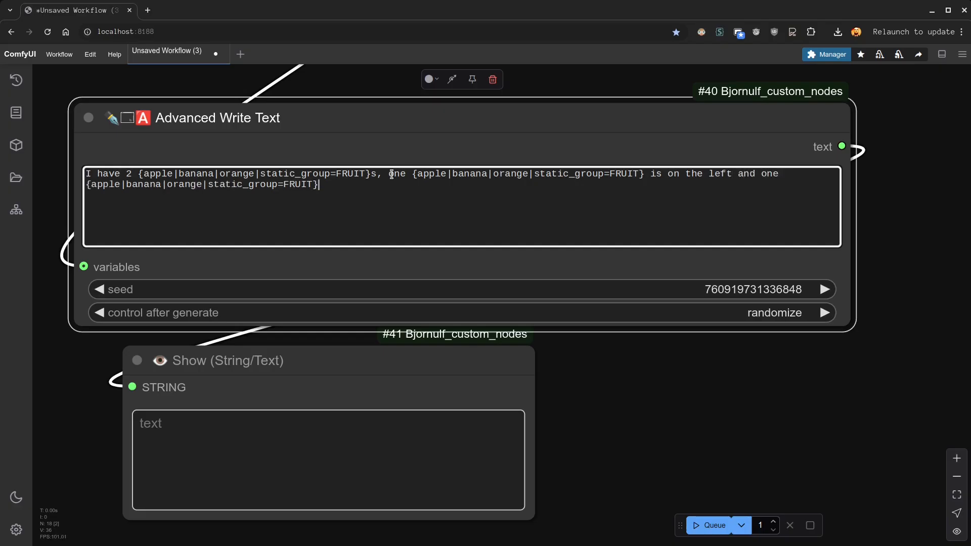
type("is on the right.")
left_click(581, 339)
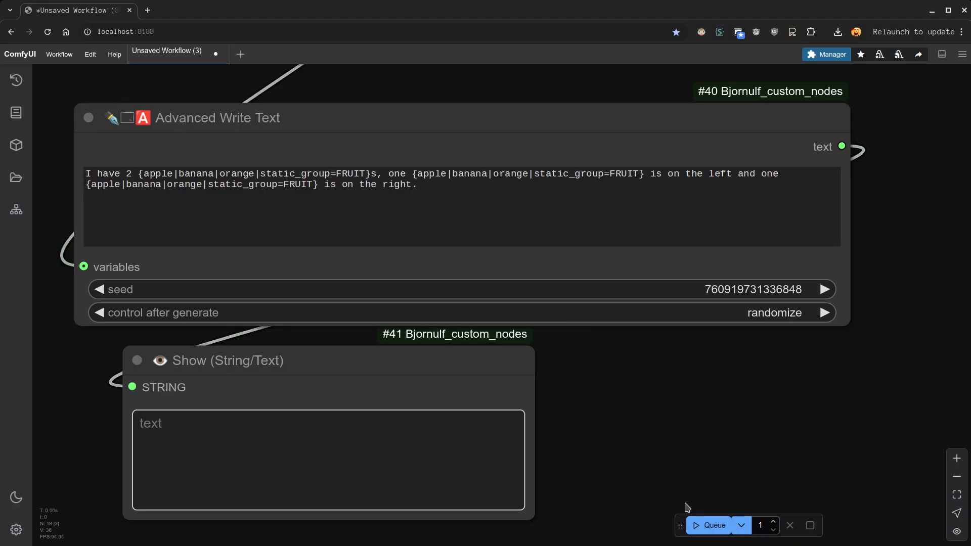
- Run the workflow and compare the three fruit words in the shown text
left_click(710, 525)
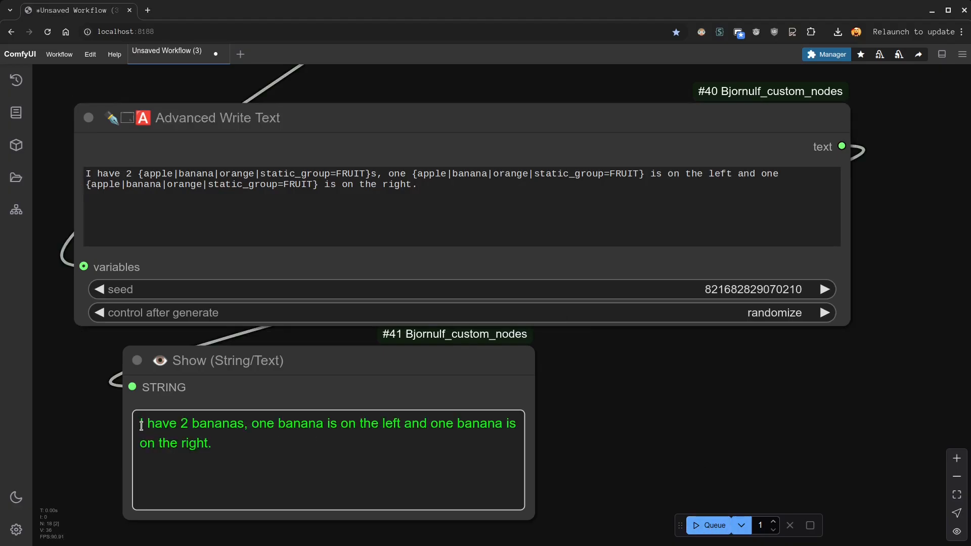
left_click_drag(142, 427, 243, 428)
double_click(307, 425)
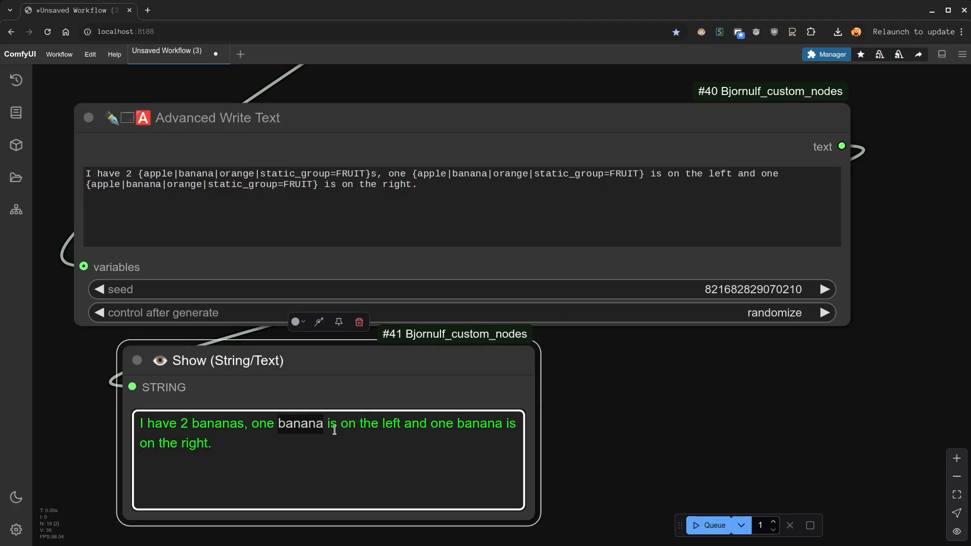
double_click(473, 426)
left_click(288, 438)
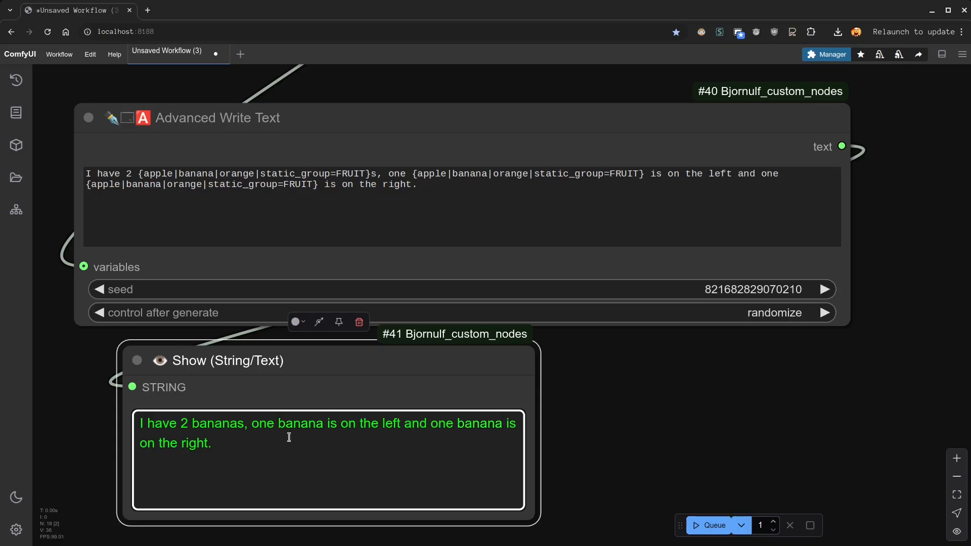
- Change static_group=FRUIT to group=FRUIT in all three fruit choices
left_click(330, 173)
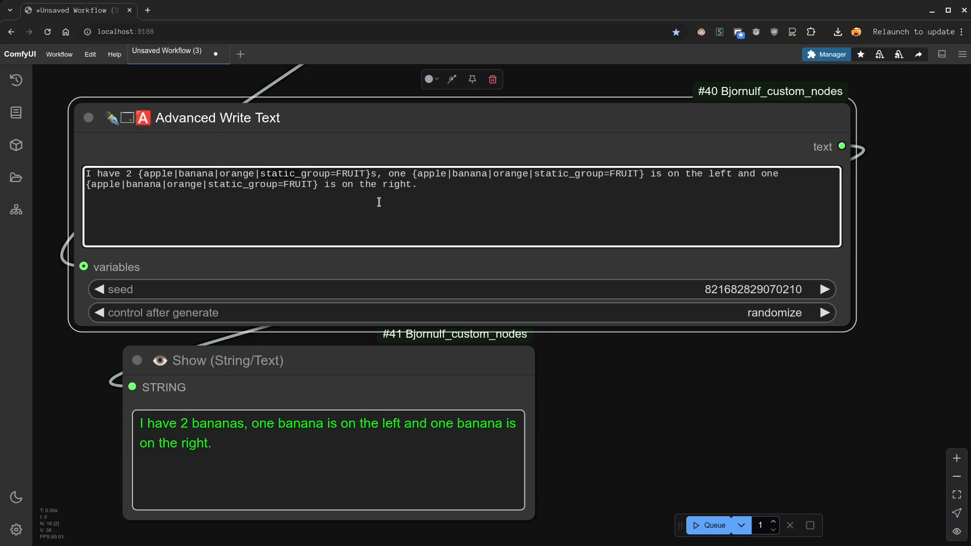
key("Delete")
key("Delete")
key("Delete")
key("Delete")
key("Delete")
key("Delete")
key("Delete")
left_click(492, 175)
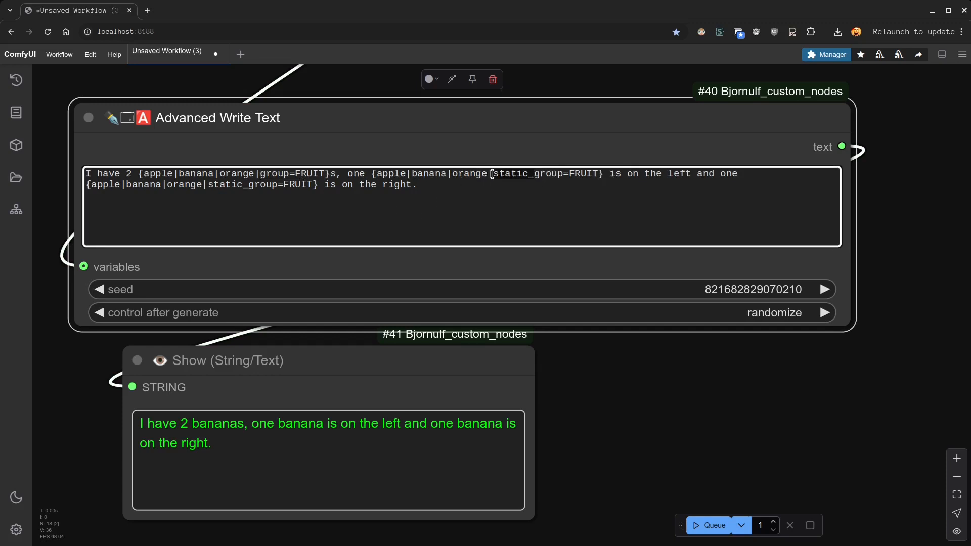
key("Delete")
key("Delete")
key("Delete")
key("Delete")
key("Delete")
key("Delete")
key("Delete")
left_click_drag(247, 184, 208, 184)
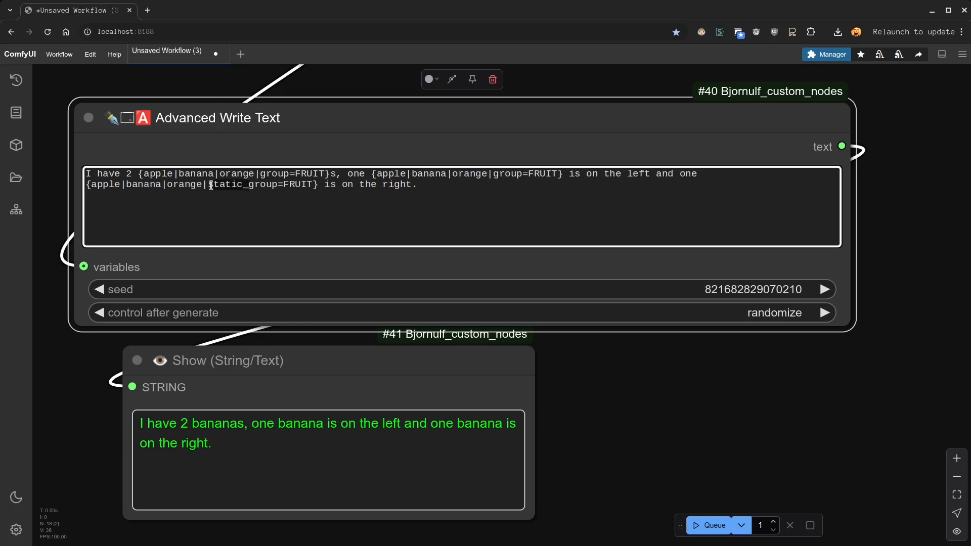
key("Delete")
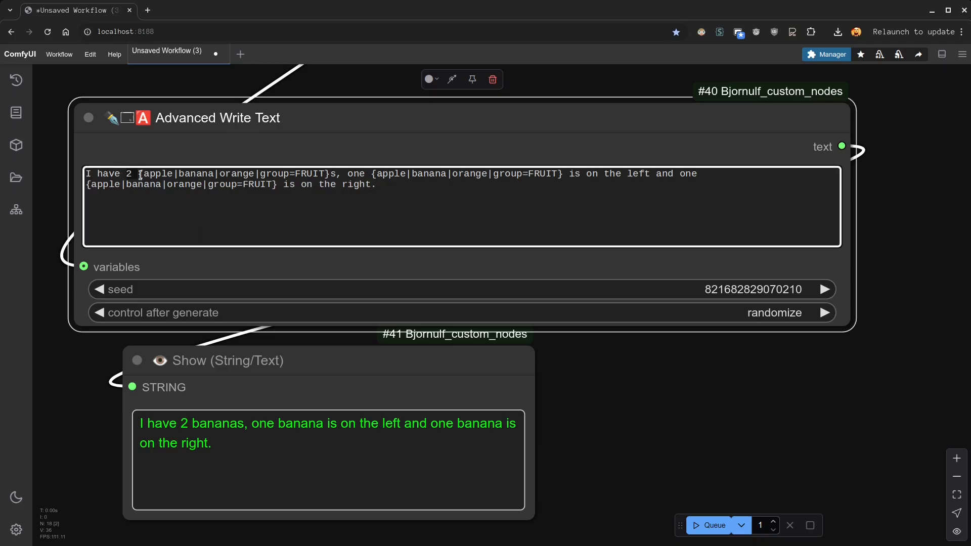
- Reword the sentence's beginning to "I have 3 fruits : one" and remove the "s," after the first fruit choice
type("3 fruits : ")
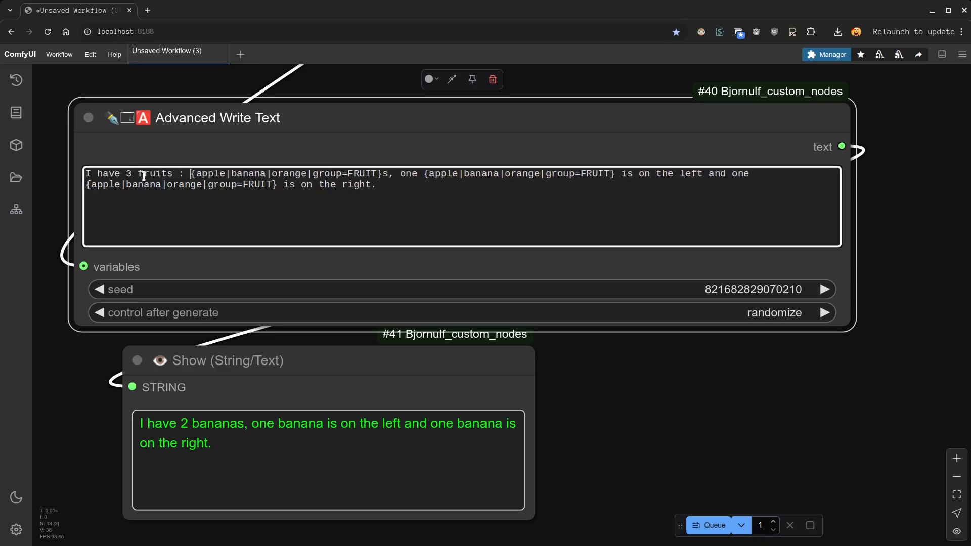
type("one")
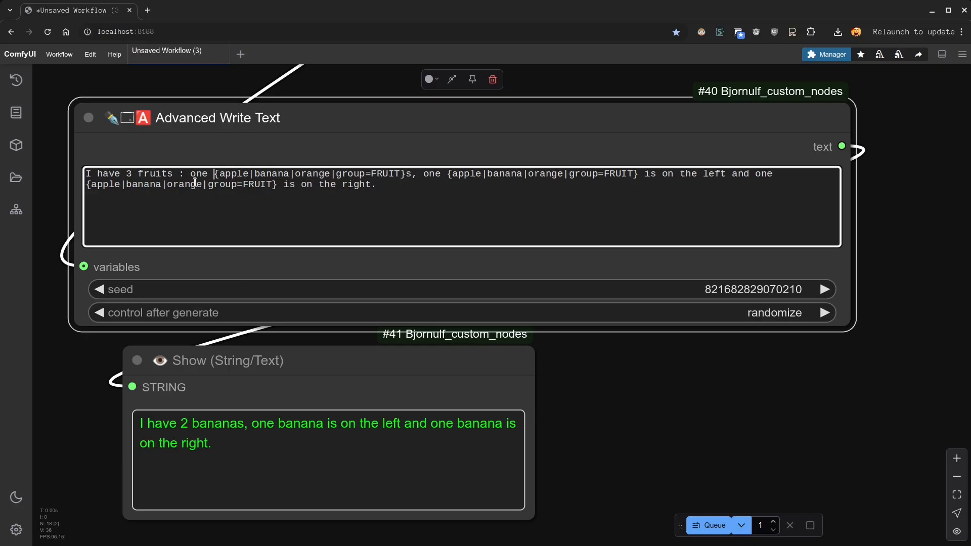
left_click(412, 174)
key("BackSpace")
key("Delete")
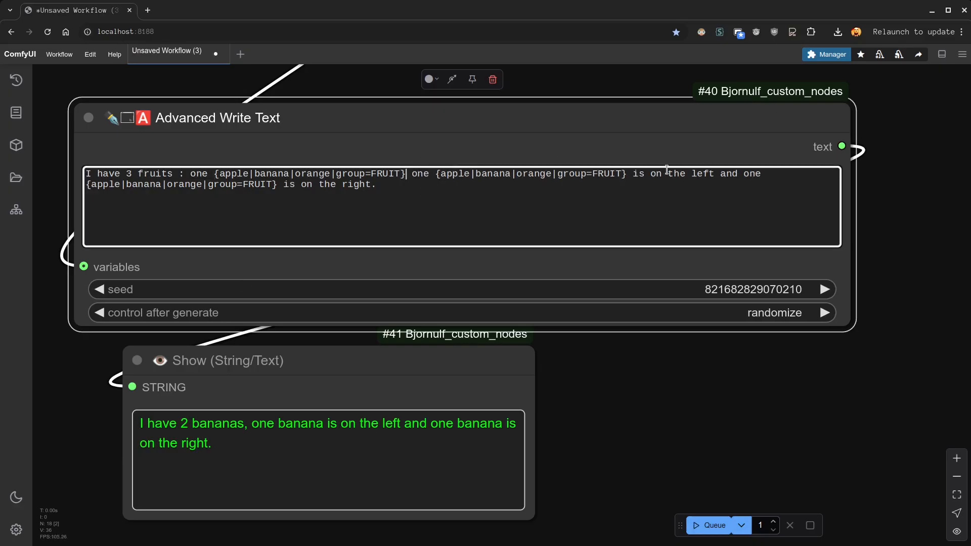
- Remove "is on the left" from the sentence and replace "is on the right." with "!!!"
left_click_drag(634, 173, 720, 173)
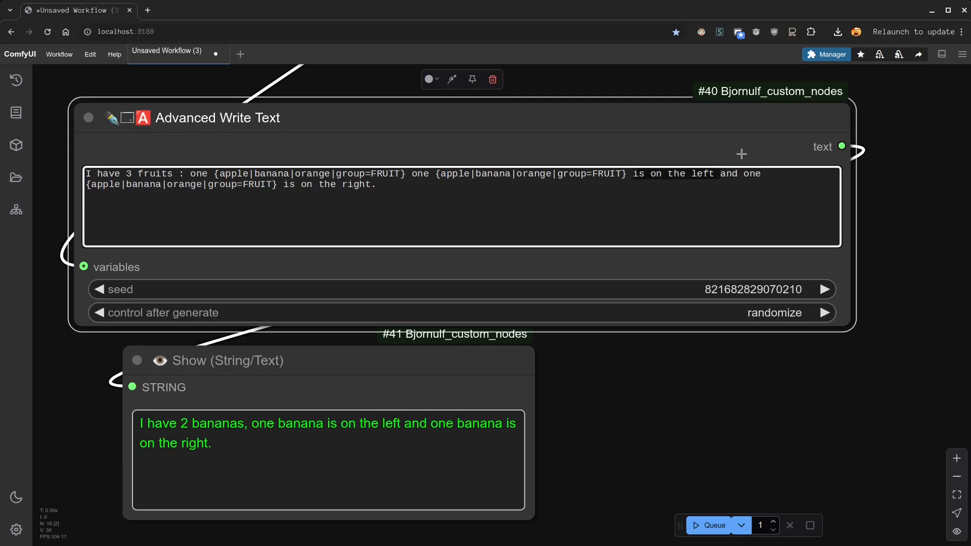
key("Delete")
left_click_drag(393, 184, 283, 184)
type("!!!")
- Run the workflow and check each fruit word in the output of the group=FRUIT sentence
left_click(635, 435)
left_click(700, 524)
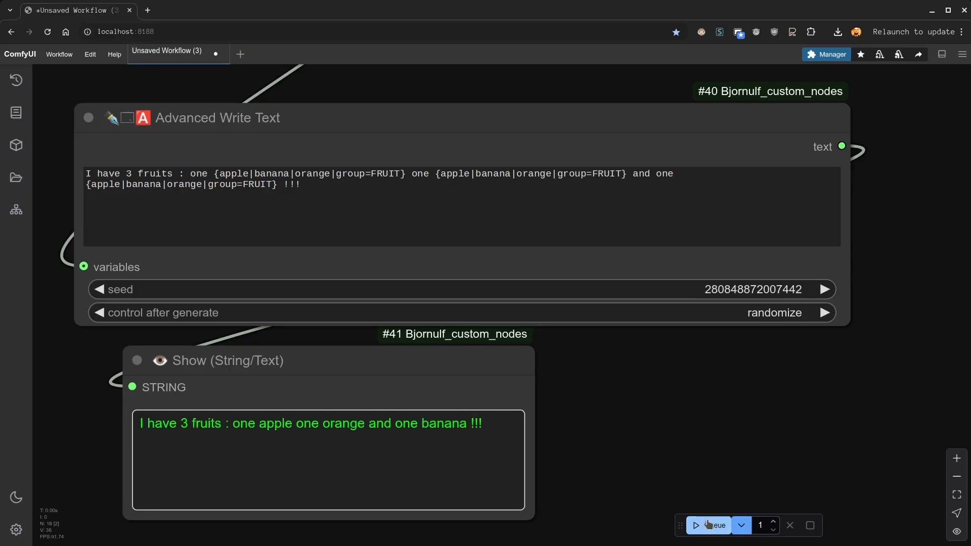
left_click_drag(137, 423, 218, 426)
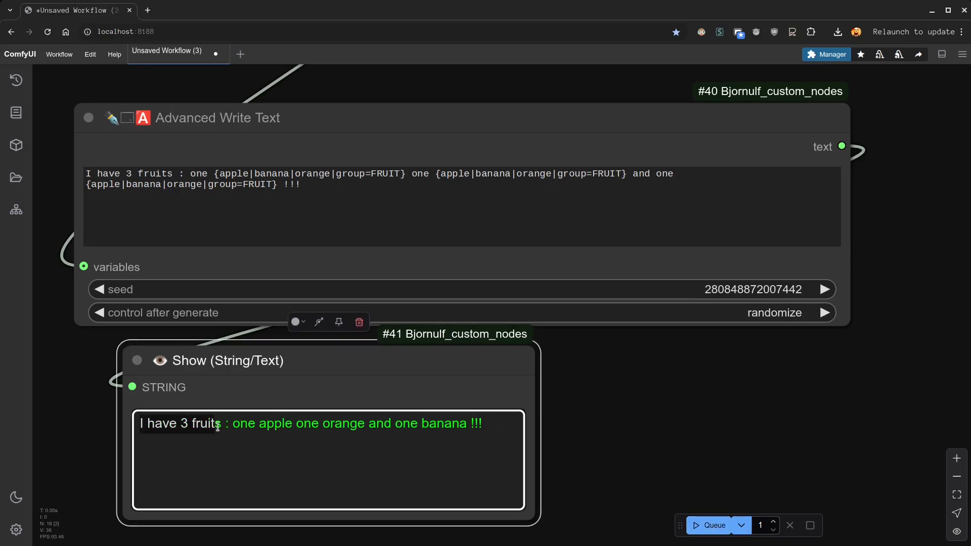
double_click(268, 424)
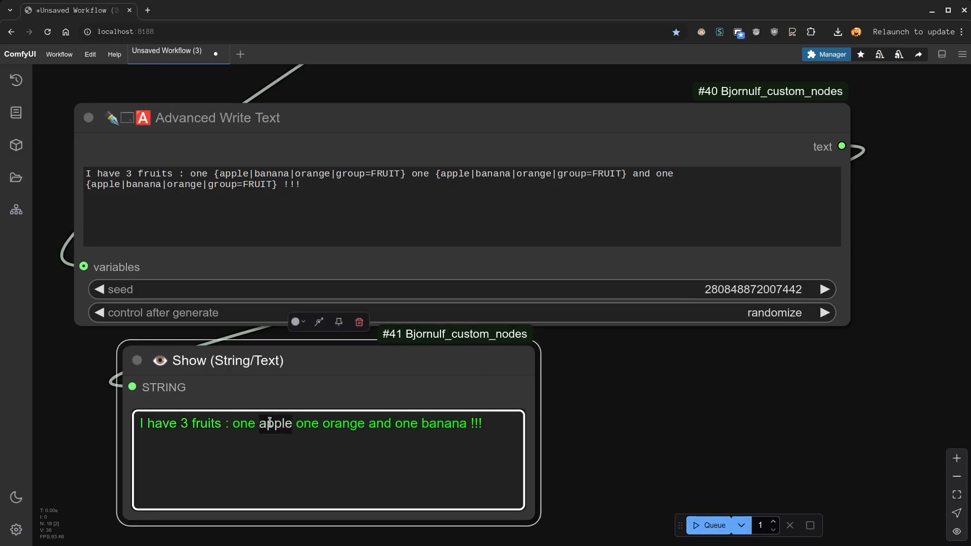
double_click(347, 424)
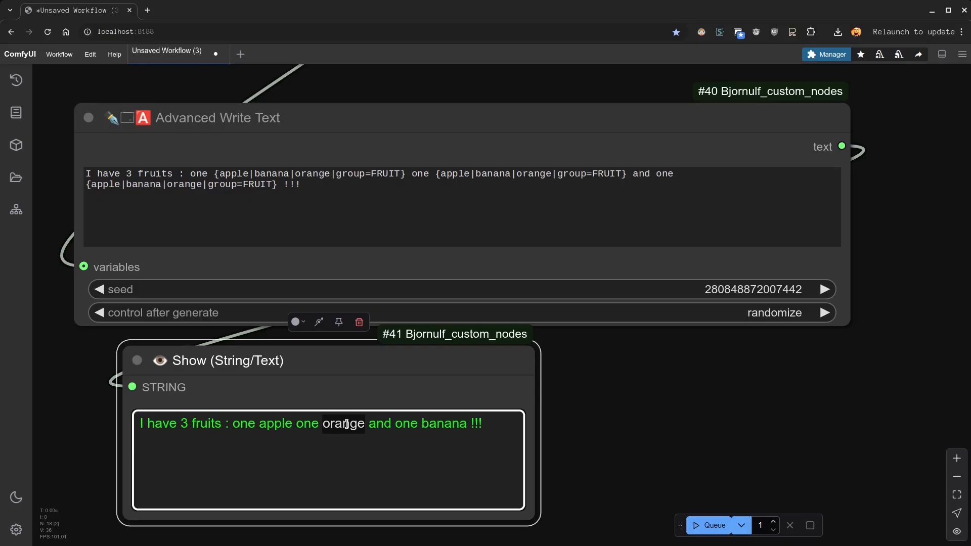
double_click(455, 430)
left_click(498, 422)
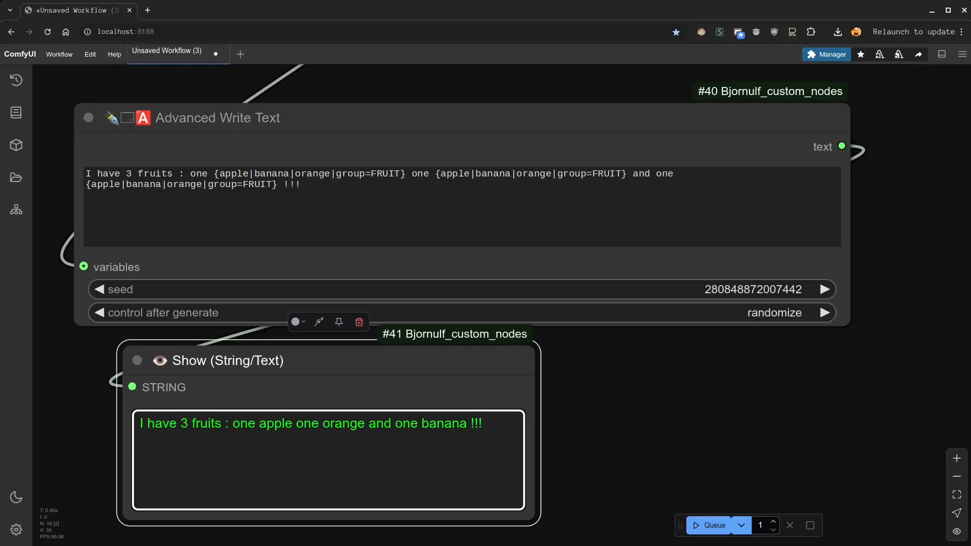
- Clear the fruit sentence from the Advanced Write Text node
left_click(358, 216)
key("ctrl+a")
key("BackSpace")
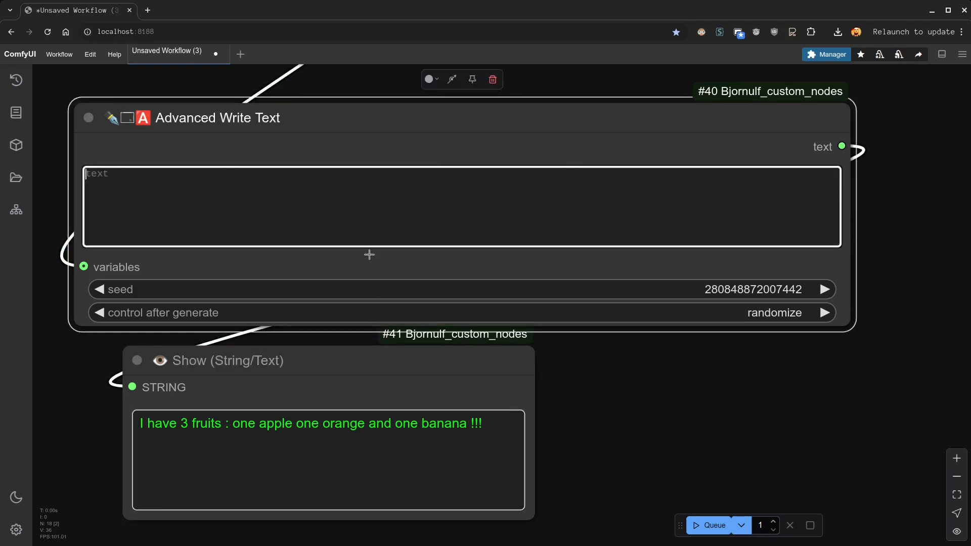
- Run the workflow with empty text, narrow the Advanced Write Text node, and move it and the Show node right
left_click(696, 526)
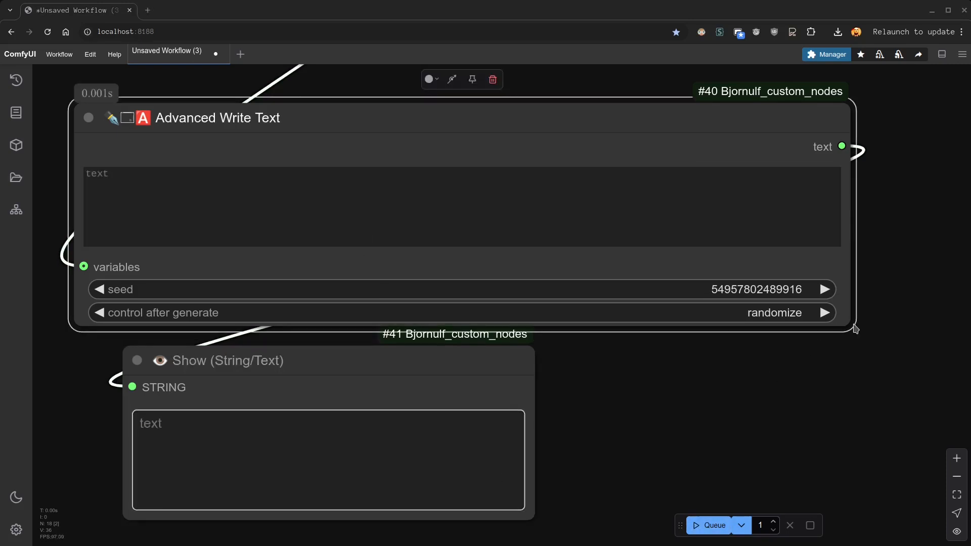
left_click_drag(856, 326, 313, 194)
left_click_drag(288, 131, 749, 131)
left_click_drag(400, 363, 741, 362)
- Add a Write Text node in the free space beside the Advanced Write Text node
double_click(275, 202)
type("write text")
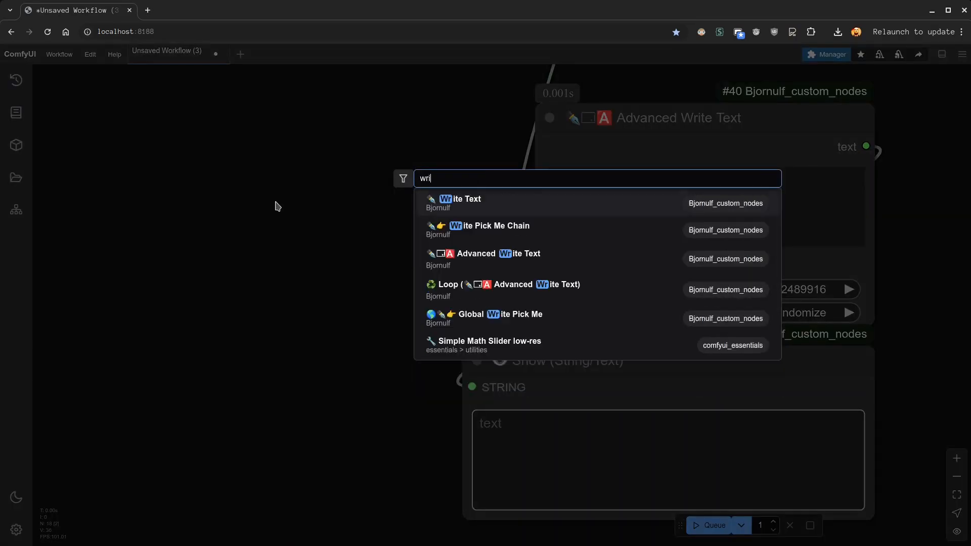
key("Return")
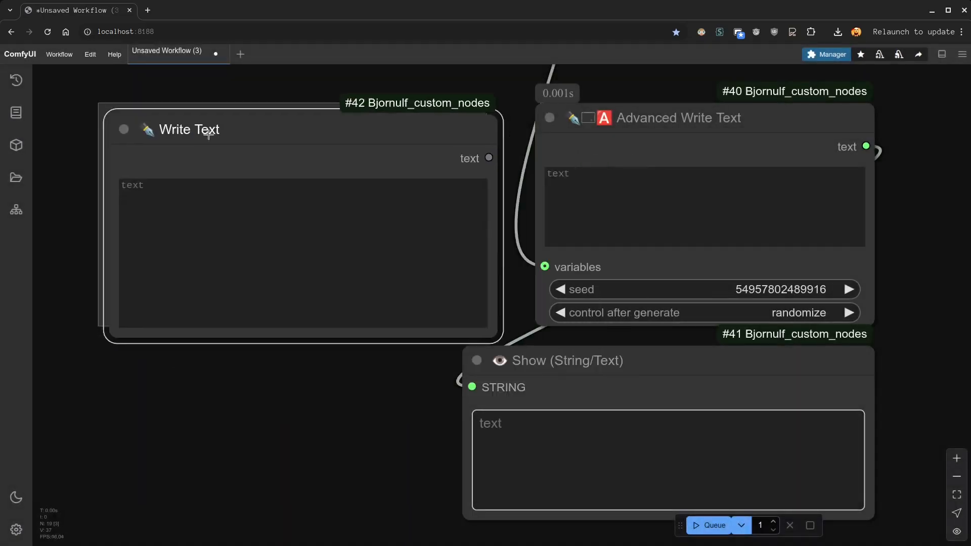
- Enter the lines "character = JESSICA" and "JESSICA = voice_sample_of_jessica.wav" in the Write Text node
left_click(197, 228)
type("c")
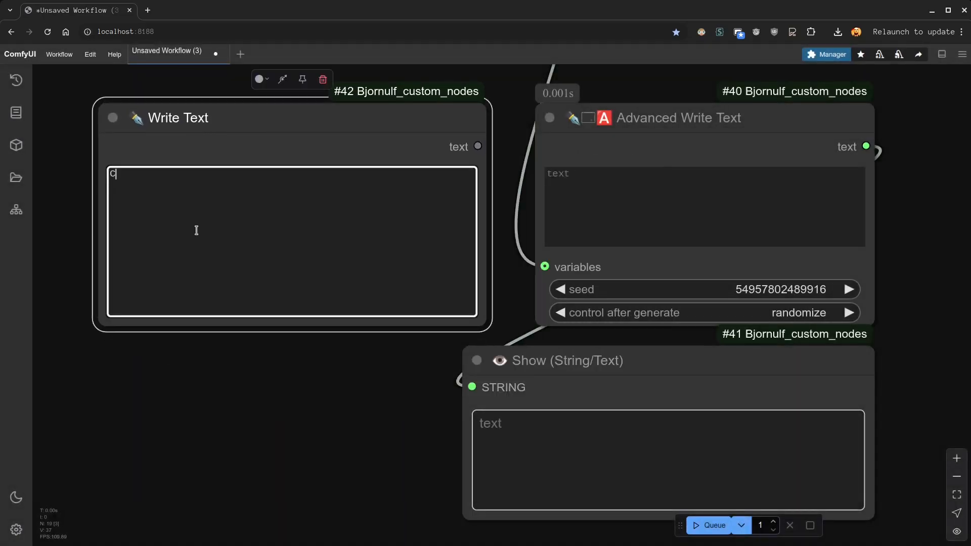
type("haracter = ")
type("JESSICA")
type("JESSIC")
type("A = ")
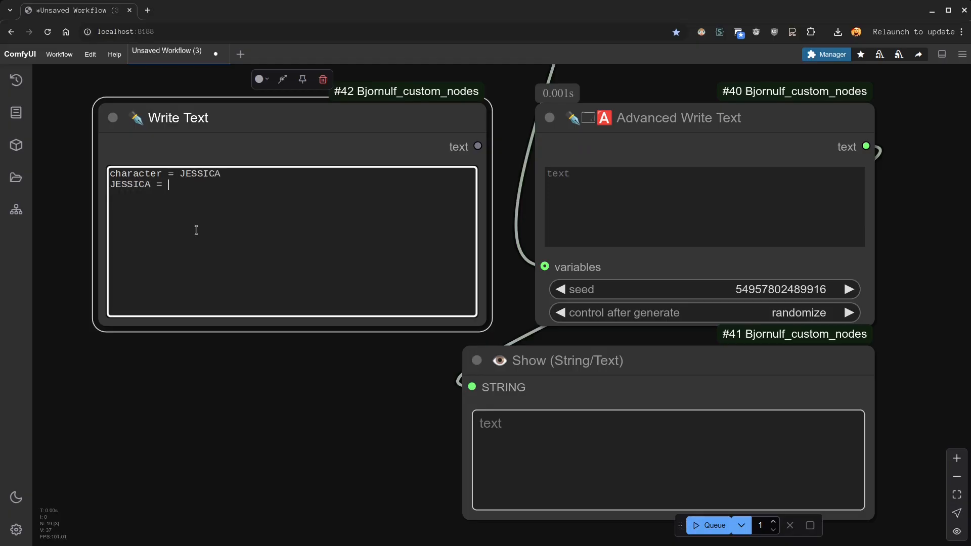
type("voice_sample_of _jessi")
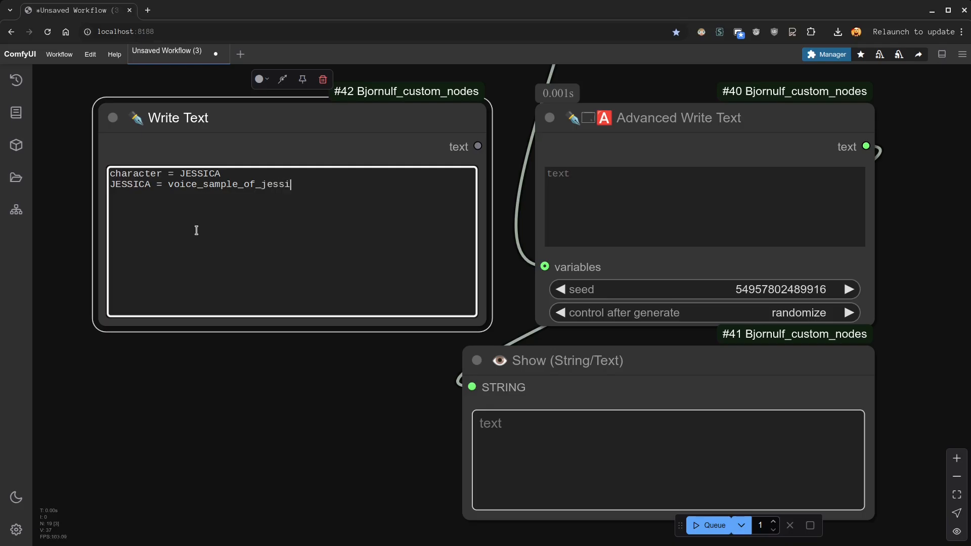
type("ca.wav")
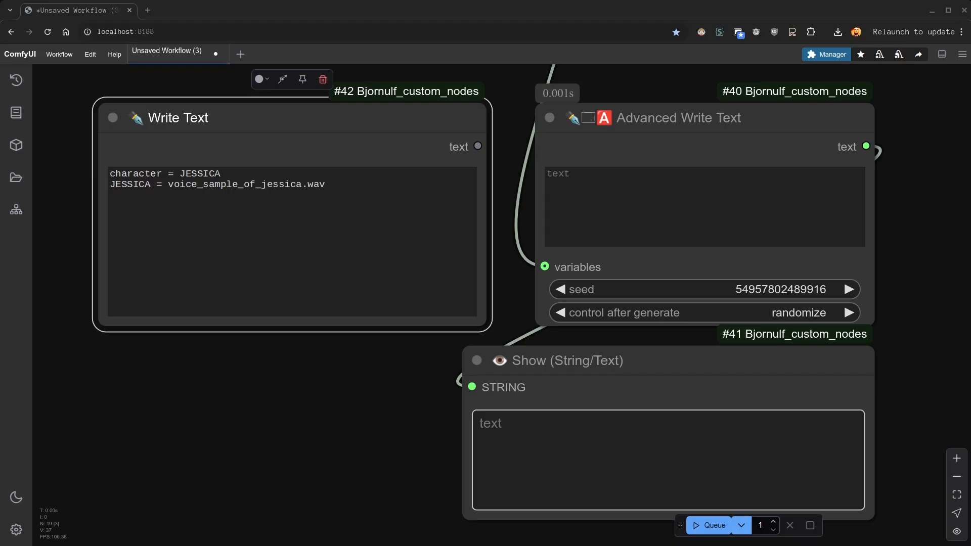
- Connect the Write Text node's text output to the variables input of the Advanced Write Text node
left_click(578, 219)
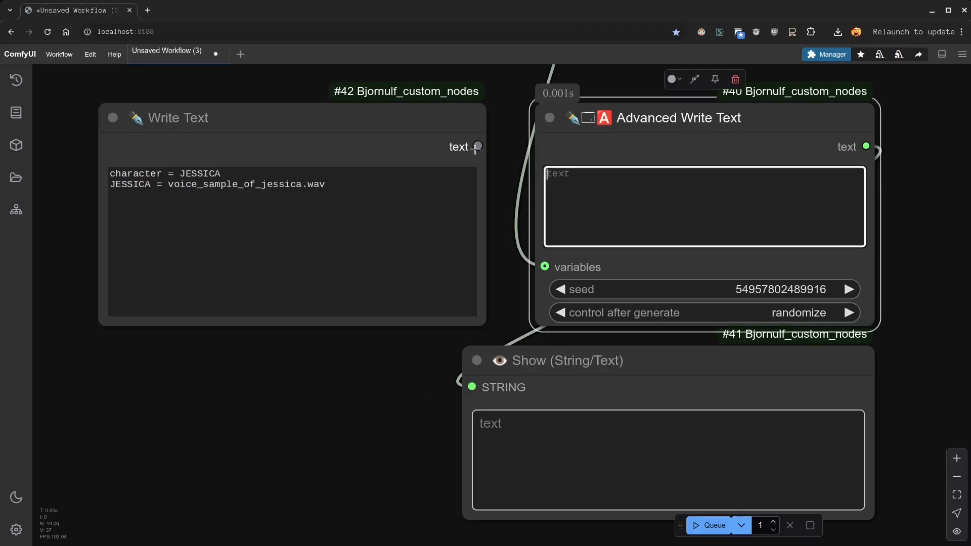
left_click_drag(477, 146, 545, 266)
- Enter "character is <character>" in the Advanced Write Text node and run the workflow to check the output
left_click(574, 185)
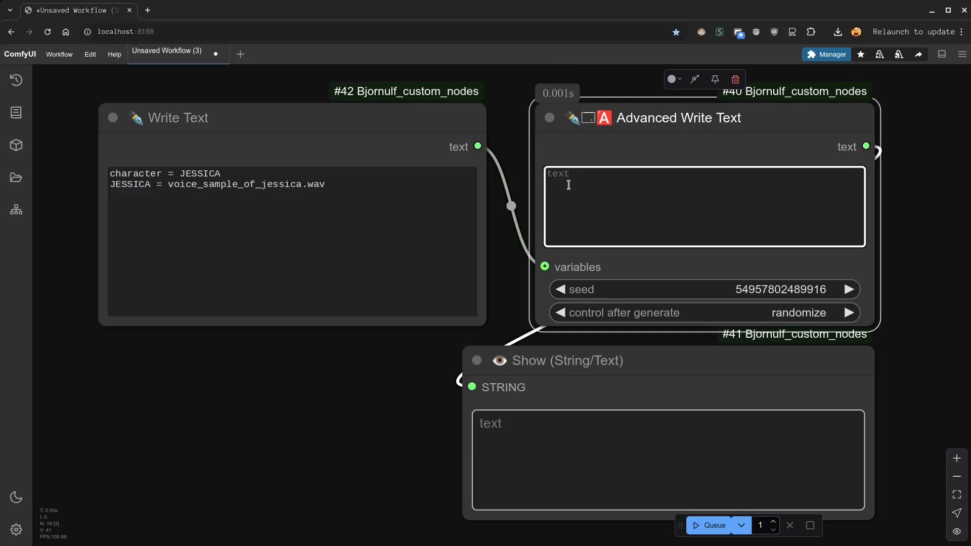
type("character")
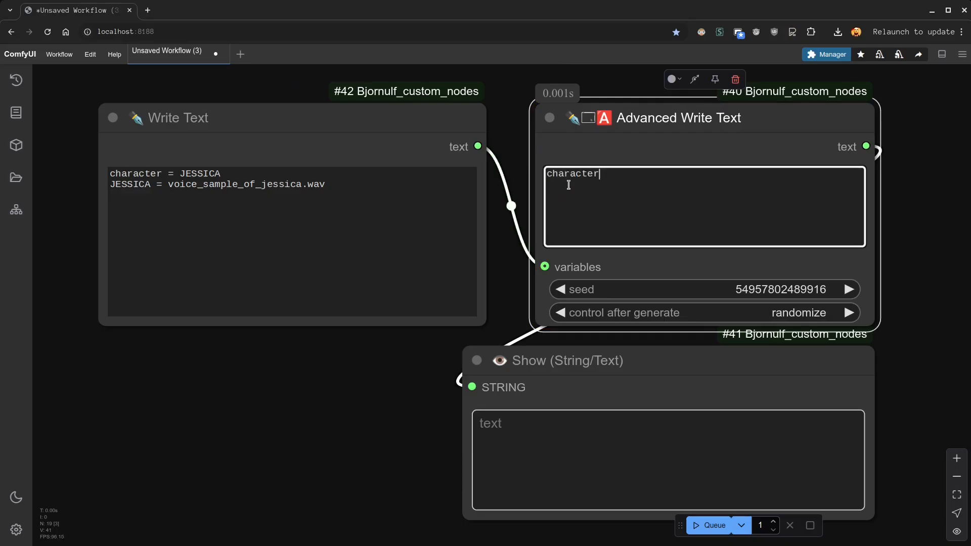
type(" is <>")
left_click(128, 173)
left_click(628, 174)
type("character>")
left_click(710, 528)
left_click_drag(618, 426, 478, 420)
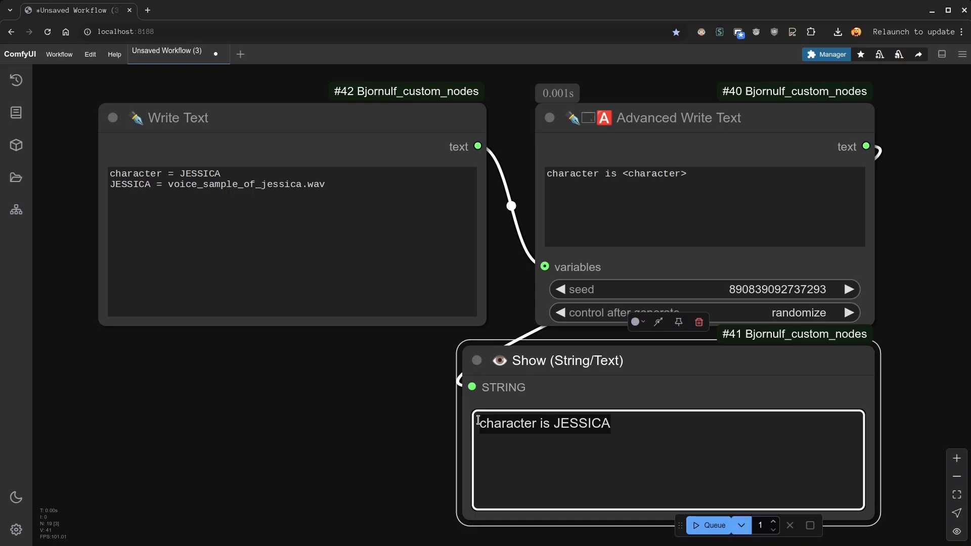
- Add a second line "her voice is : <<character>>" to the Advanced Write Text node and run the workflow
left_click(723, 195)
key("Return")
type("her voice is :")
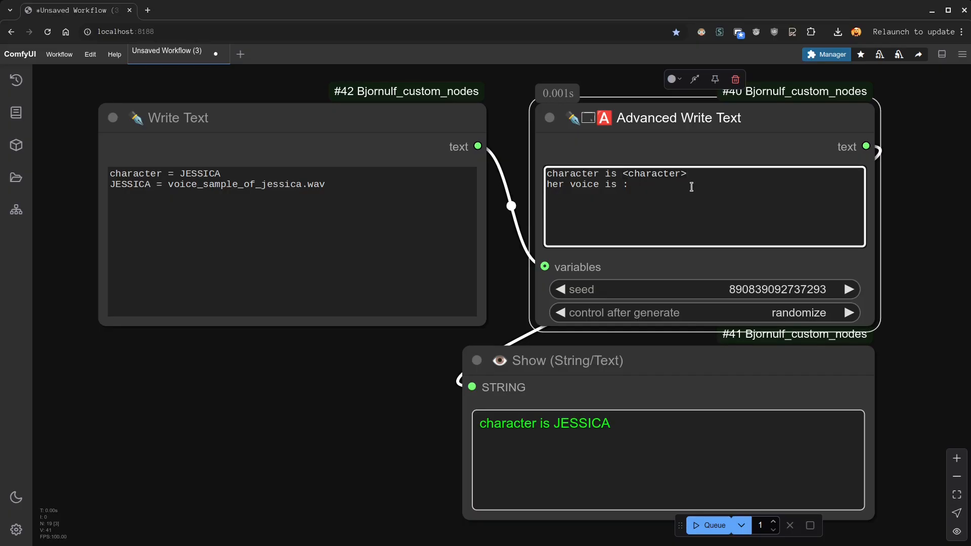
type("<character>")
type("<")
type(">")
left_click(708, 525)
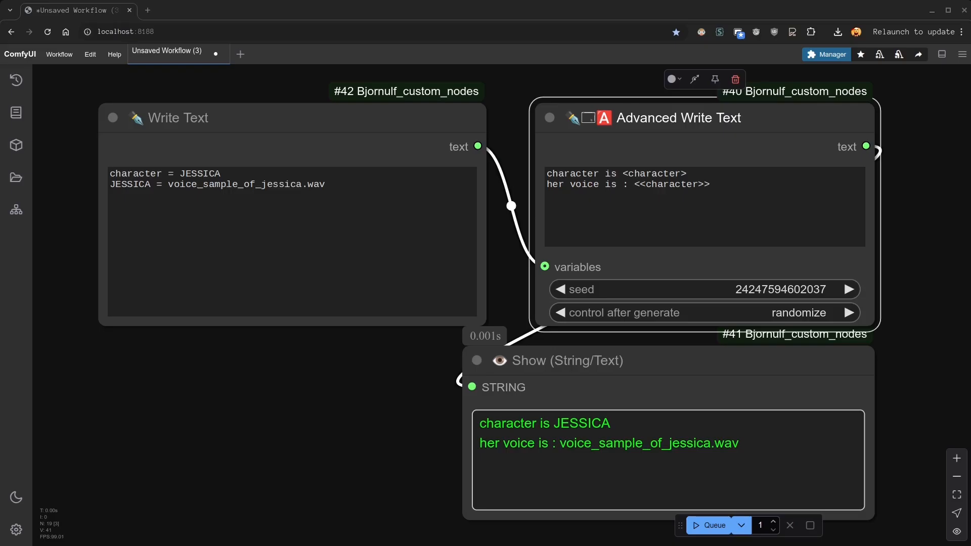
- Insert "/full/path/" before voice_sample_of_jessica.wav in the Write Text node and run the workflow
left_click(170, 185)
type("/full/path/")
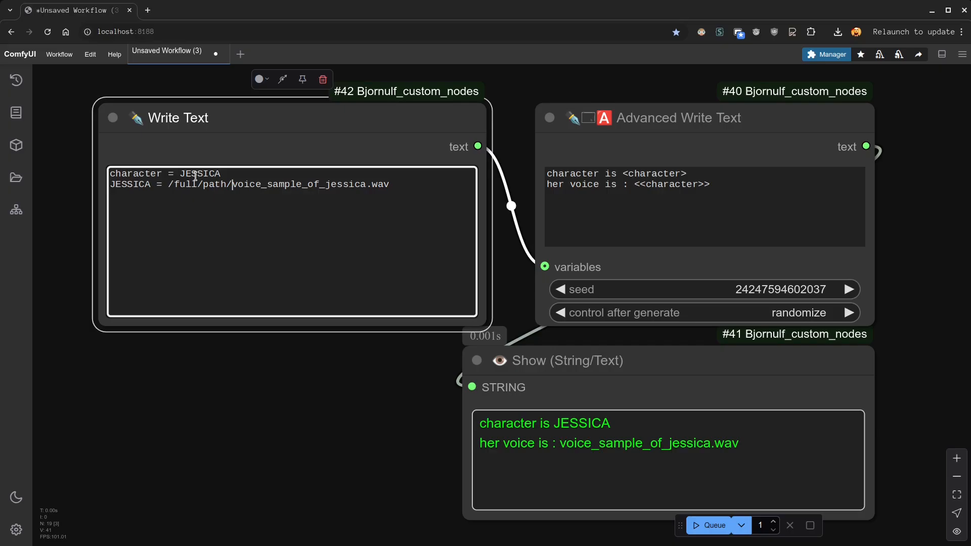
left_click(709, 524)
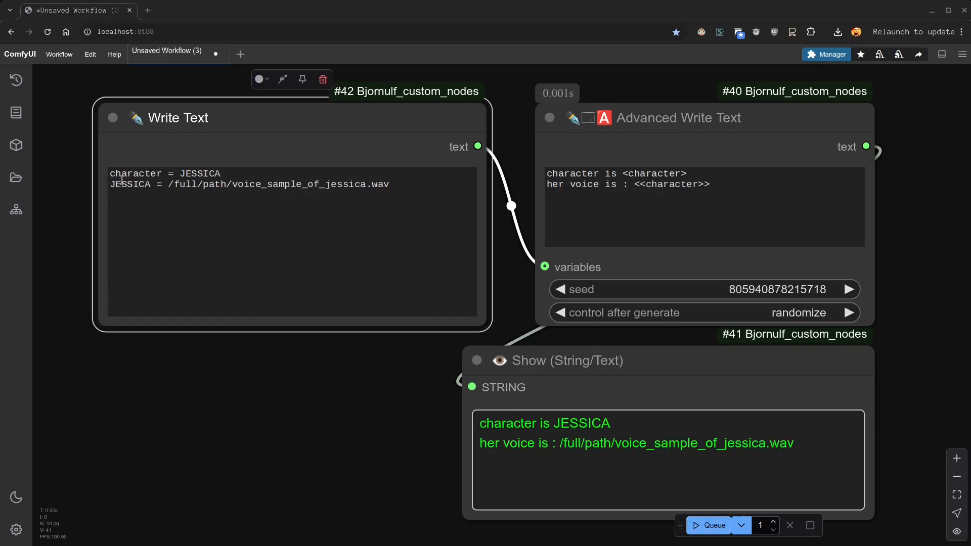
- Move the "character = JESSICA" line below the JESSICA definition and run the workflow to check the voice line
left_click_drag(111, 183, 109, 173)
key("ctrl+c")
key("BackSpace")
left_click(430, 188)
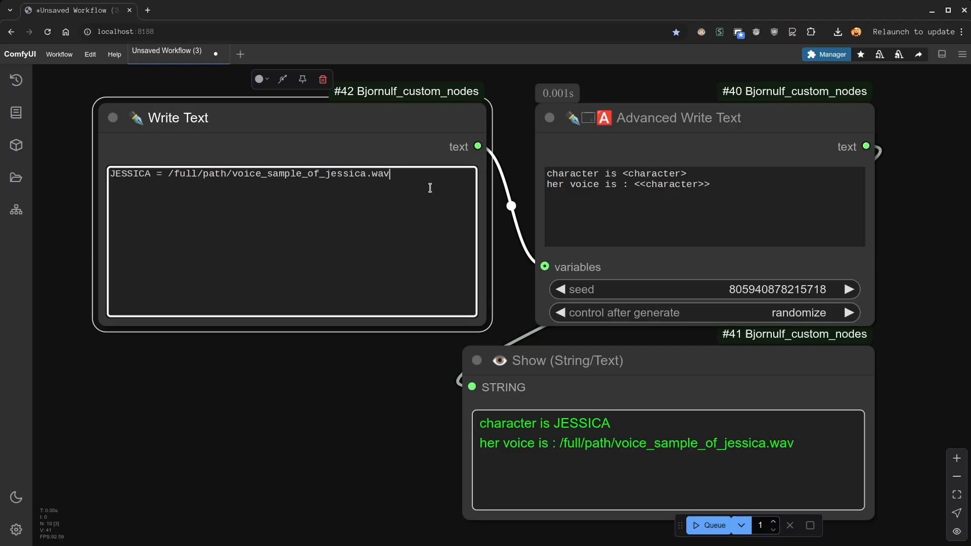
key("ctrl+v")
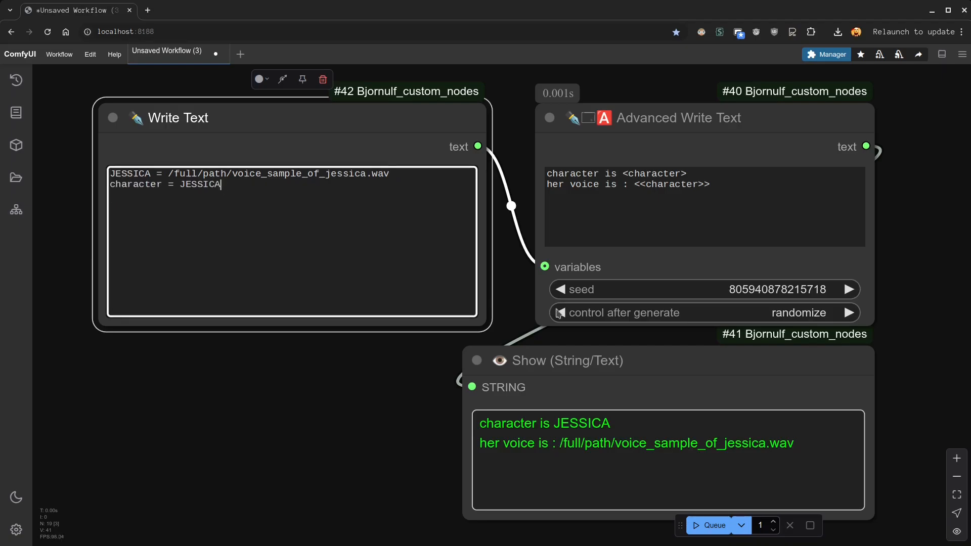
left_click(709, 525)
left_click_drag(637, 446, 560, 444)
left_click(642, 442)
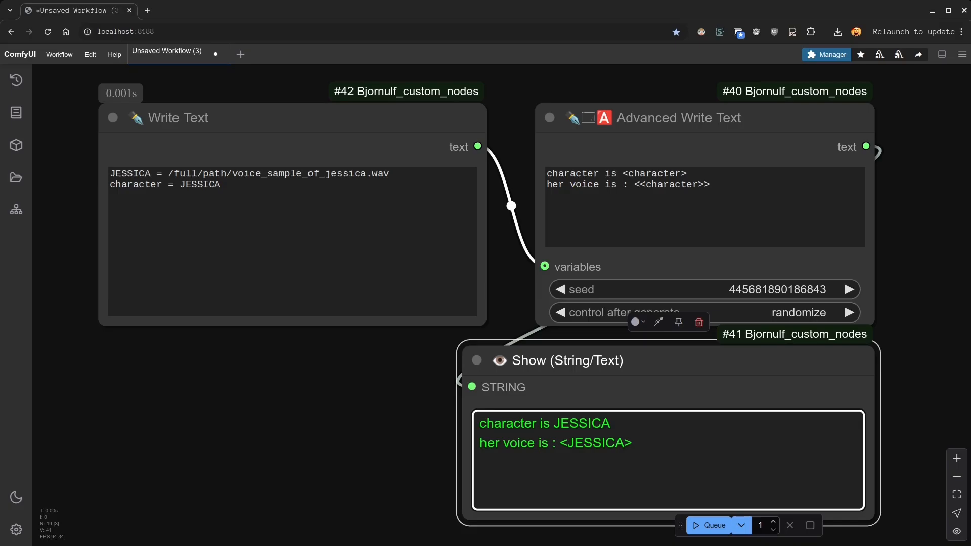
- Clear all variables from the Write Text node and run the workflow
left_click(294, 234)
key("ctrl+a")
key("BackSpace")
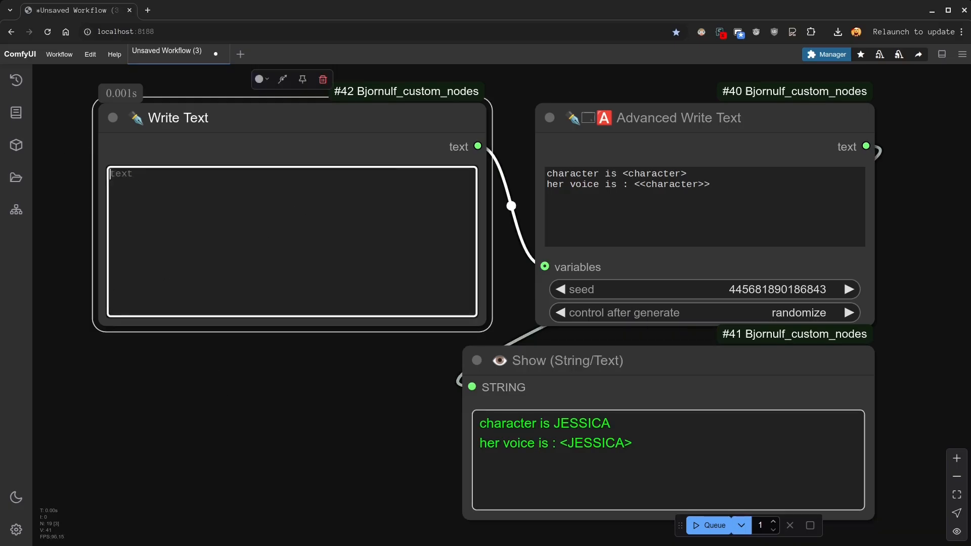
key("ctrl+Return")
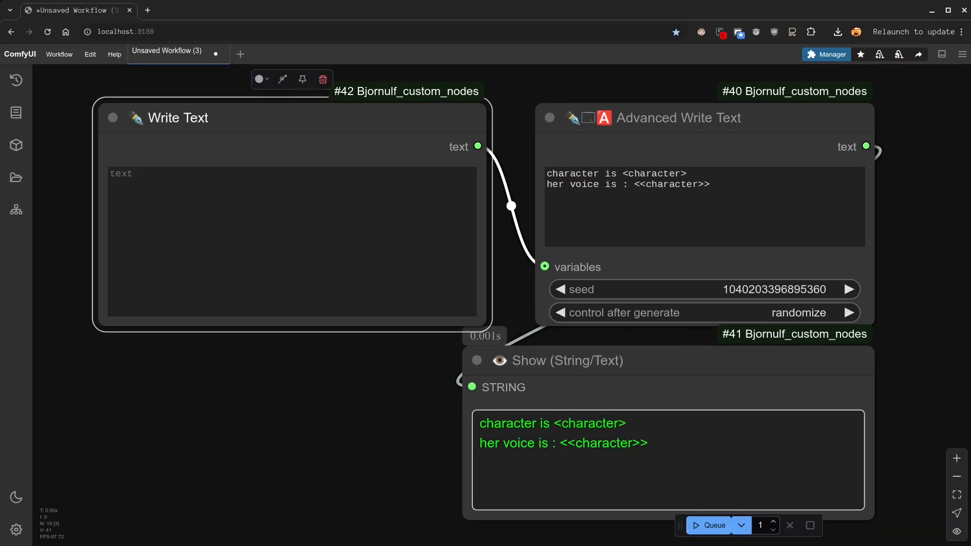
- Define a CHAR variable in the Write Text node as a random choice between Jessica, Mike and Bob
left_click(297, 280)
type("char")
key("BackSpace")
key("BackSpace")
key("BackSpace")
key("BackSpace")
key("BackSpace")
type("CHAT =")
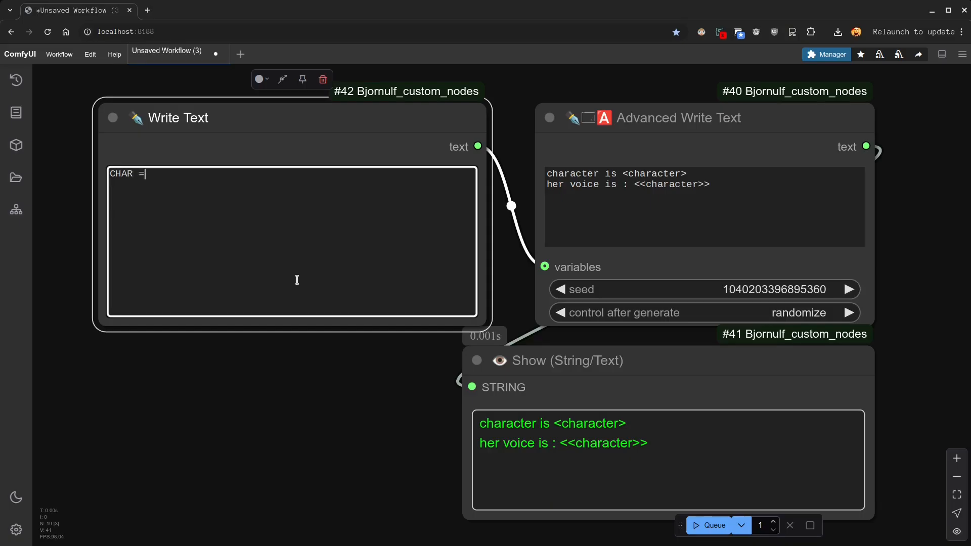
type(" {}Jessica ")
type("Mike|Bob|")
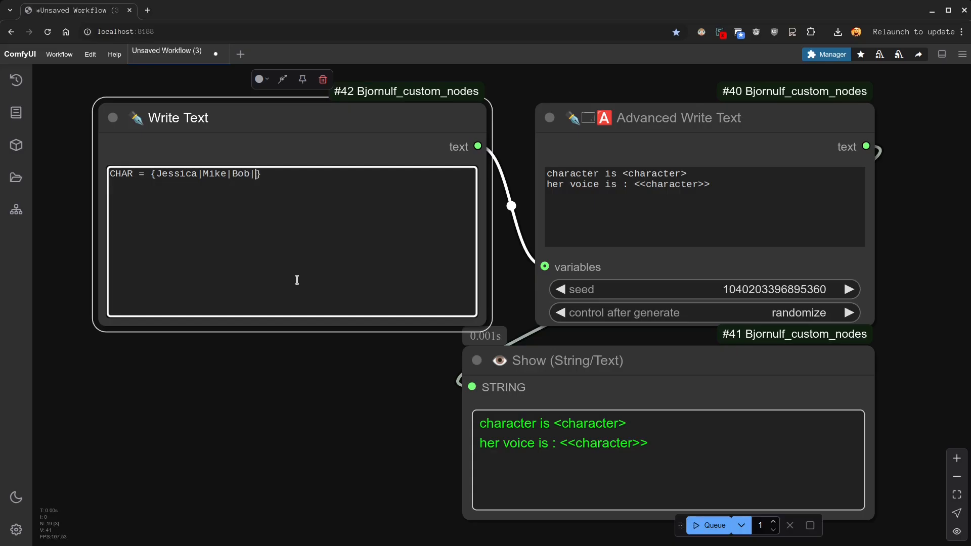
- Add group=CHAR as the last entry inside the CHAR variable's braces
type("group=")
key("Home")
key("ctrl+shift+Right")
key("ctrl+c")
left_click(293, 174)
key("ctrl+v")
- Add the line "LMR = {on the right|on the left|in the middle|group=LMR}" below the CHAR variable
type("LMR ")
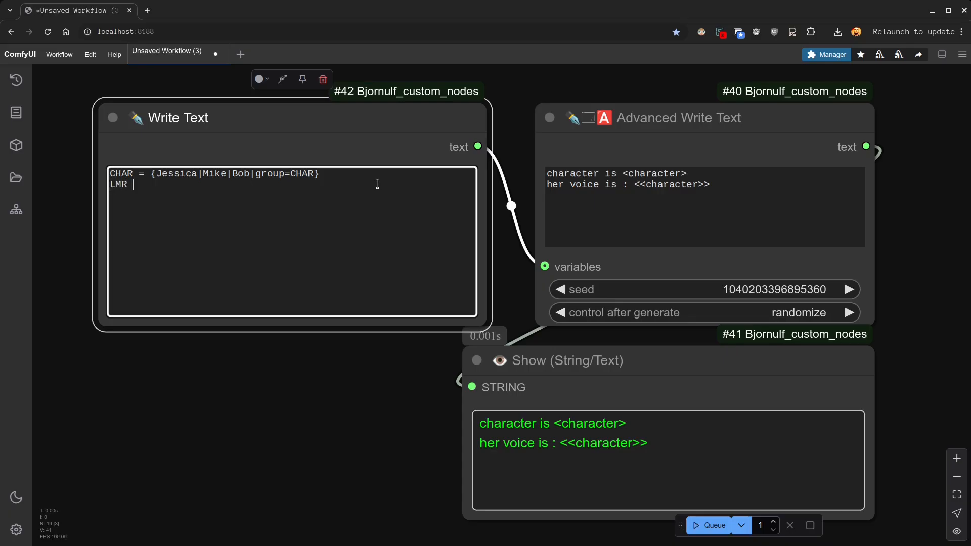
type("\\ {}")
key("Left")
type("on the right|on the left|in the middle")
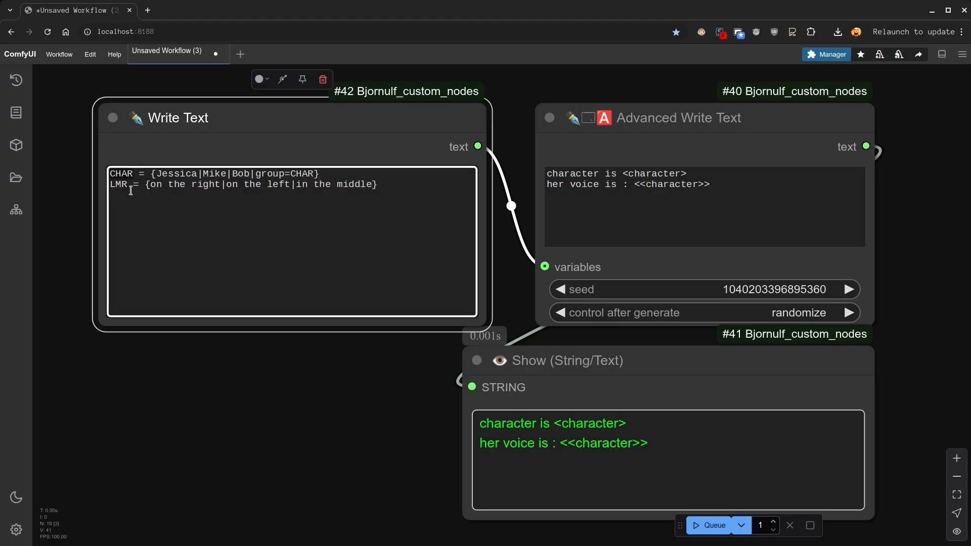
type("|group=")
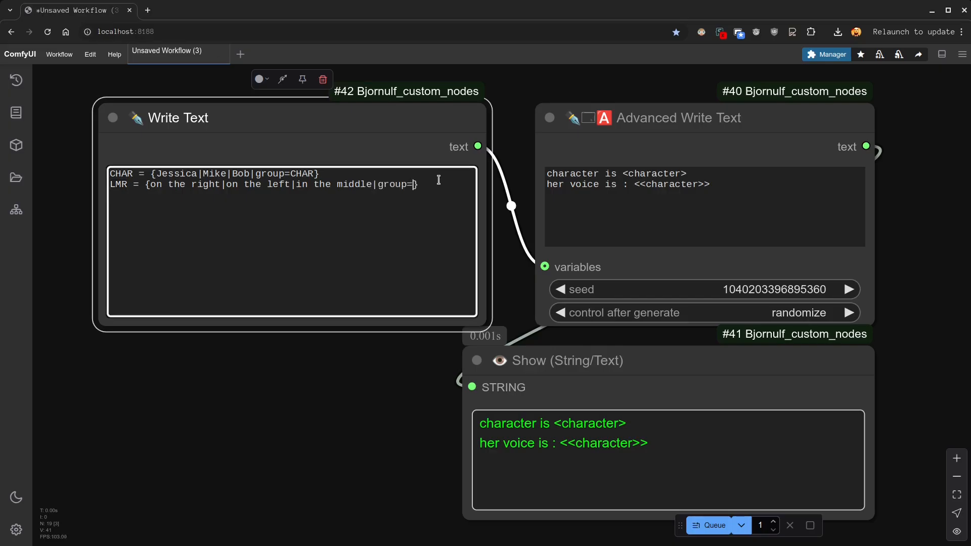
type("LMR")
- Replace the Advanced Write Text node's content with "<CHAR> is <LMR>"
left_click(681, 196)
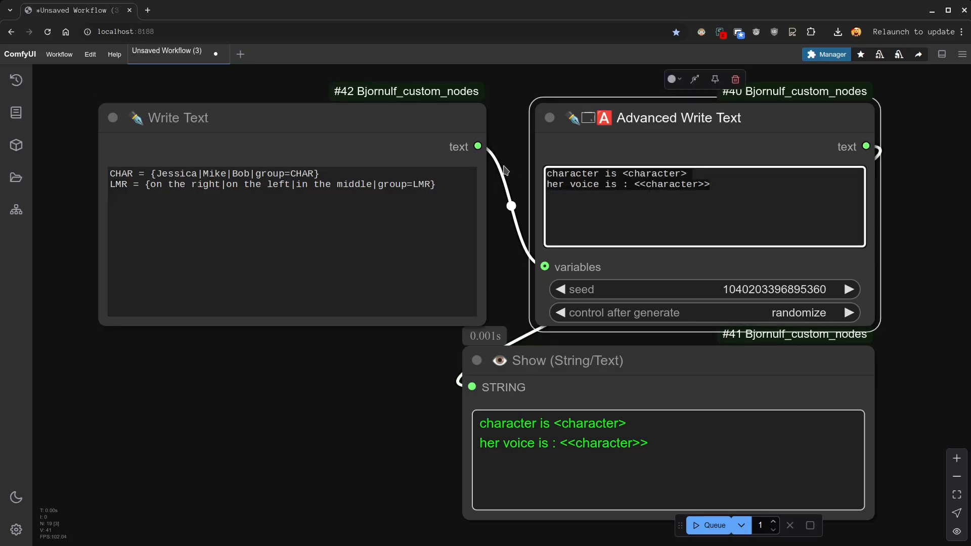
key("BackSpace")
type("|")
key("BackSpace")
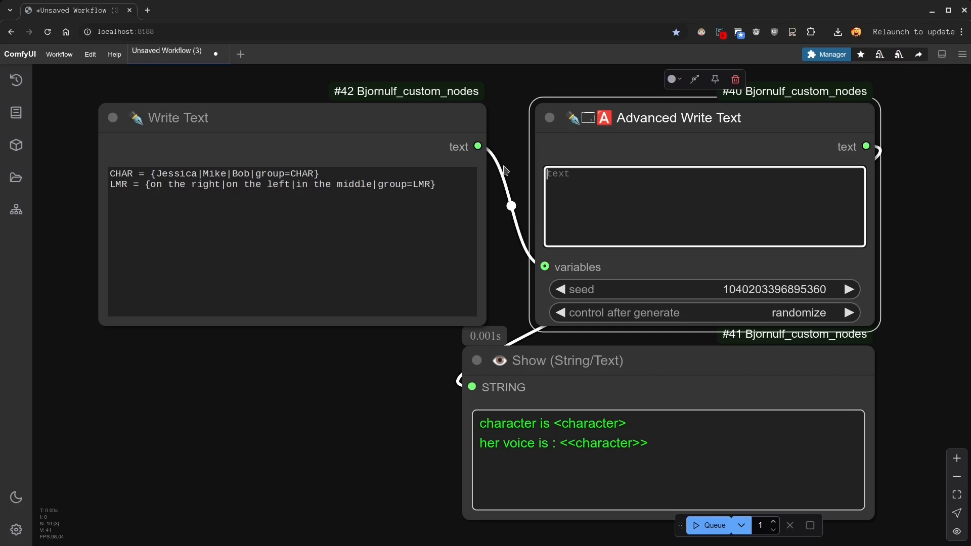
type("<>")
key("Left")
type("CHAR")
key("Right")
type("is <>LMR")
- Duplicate the "<CHAR> is <LMR>" line so that it stands on three lines
key("ctrl+a")
key("ctrl+x")
key("ctrl+v")
key("Return")
key("ctrl+v")
key("Return")
key("ctrl+v")
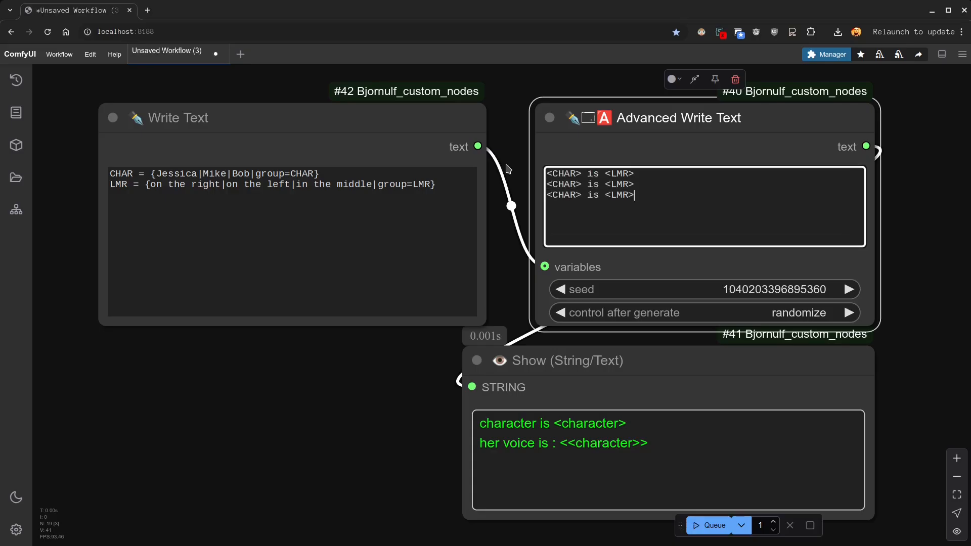
- Run the workflow and check each character name and position in the three output lines
left_click(430, 434)
left_click(711, 536)
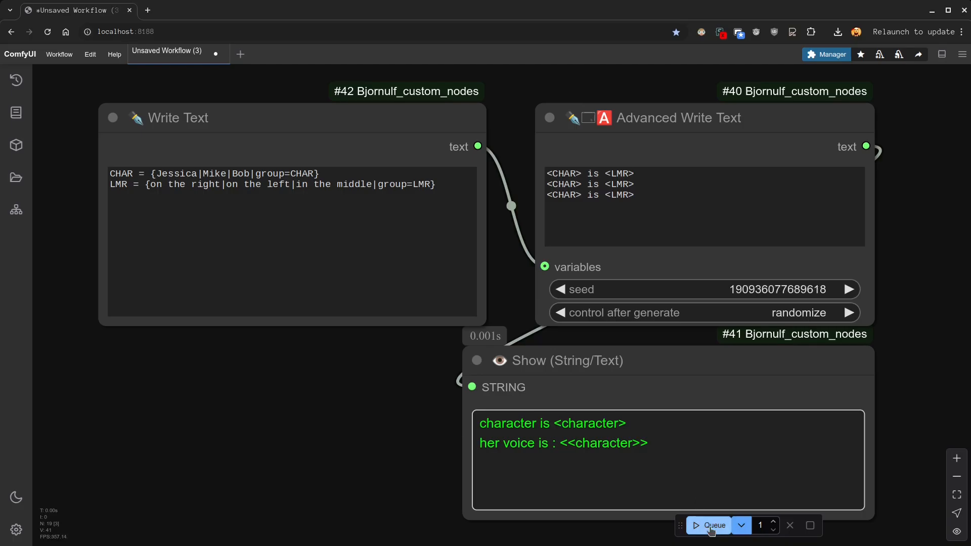
left_click_drag(480, 424, 590, 421)
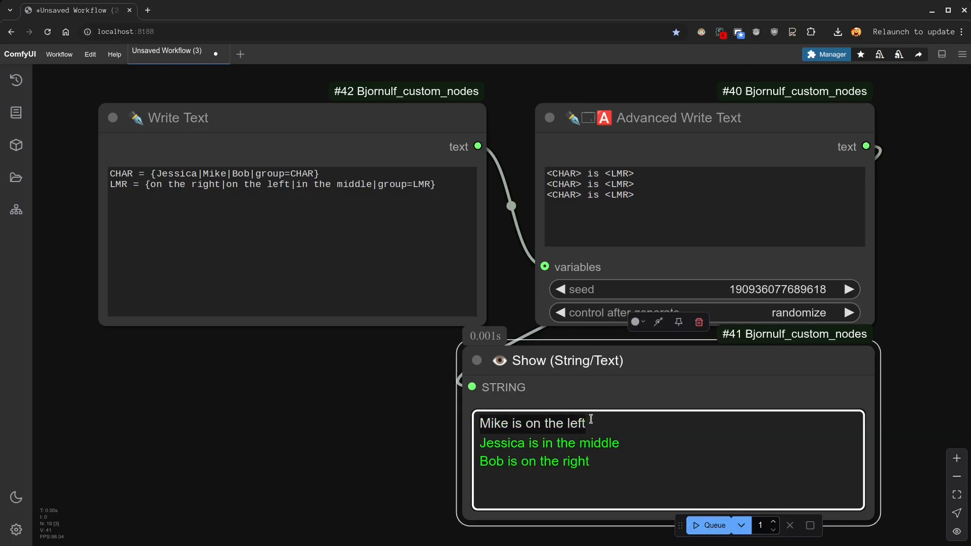
double_click(503, 441)
double_click(598, 445)
double_click(490, 461)
double_click(574, 461)
left_click_drag(484, 423, 487, 429)
double_click(505, 446)
double_click(495, 463)
left_click(580, 428)
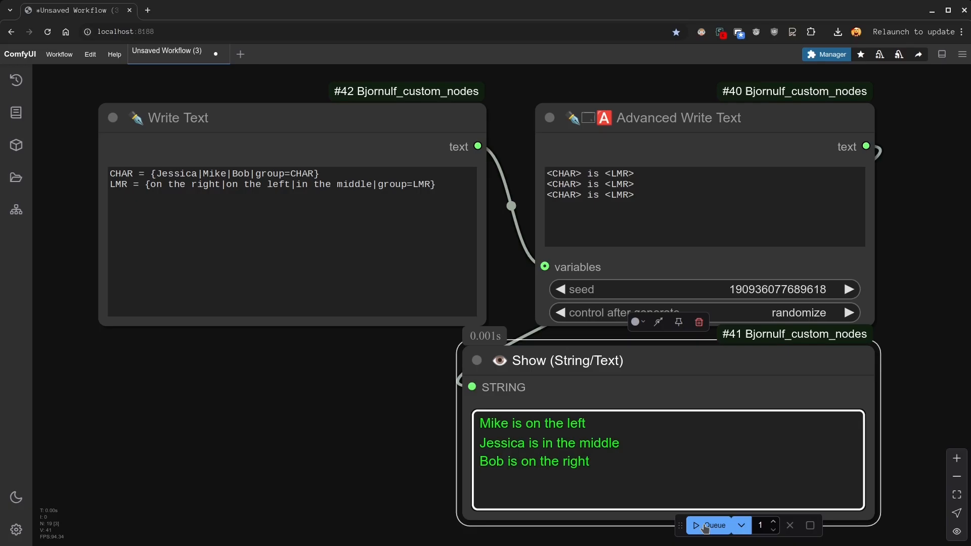
- Run the workflow several more times to generate other combinations of characters and positions
left_click(706, 526)
left_click(707, 527)
left_click(708, 526)
left_click(708, 526)
left_click(708, 527)
left_click(709, 526)
left_click(708, 526)
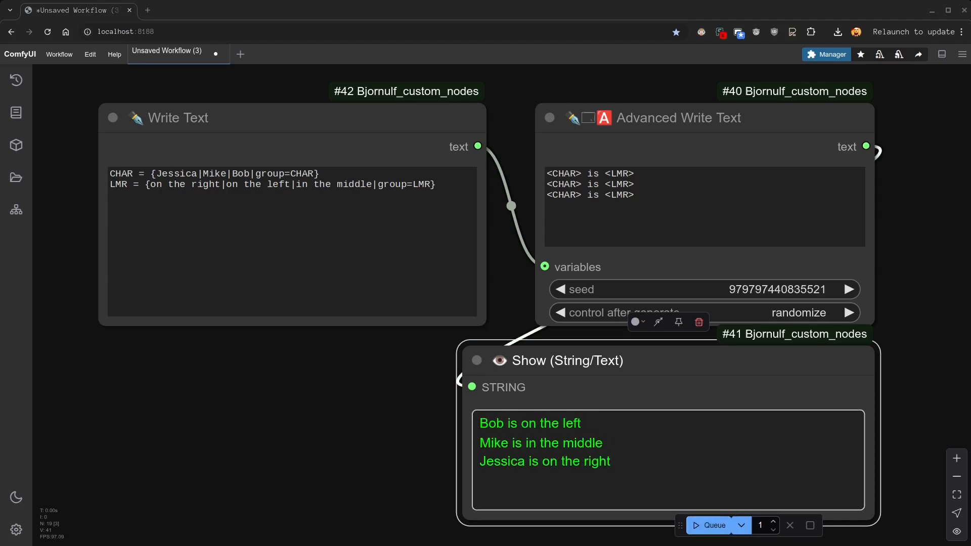
- Comment out the second "<CHAR> is <LMR>" line with # and run the workflow
left_click(640, 186)
key("Home")
type("@")
key("BackSpace")
type("#")
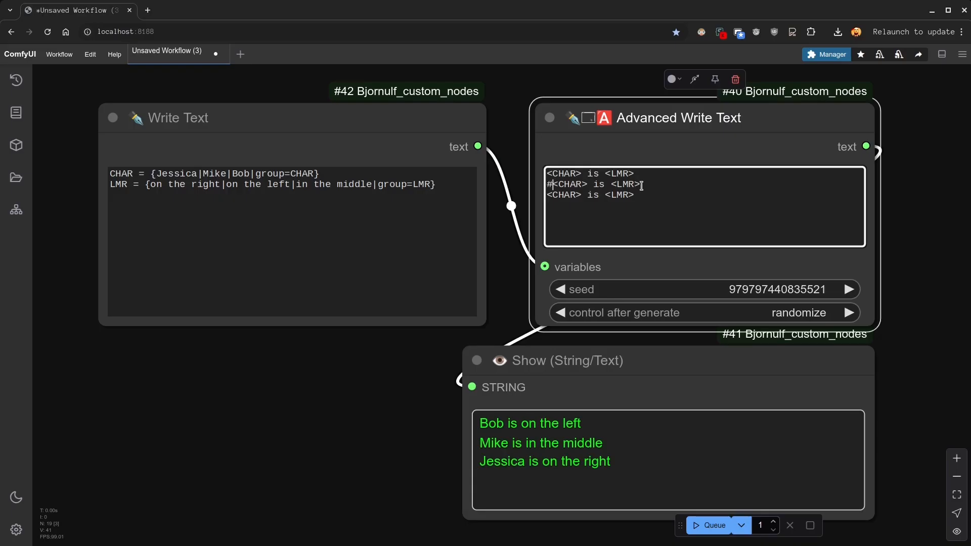
left_click(710, 525)
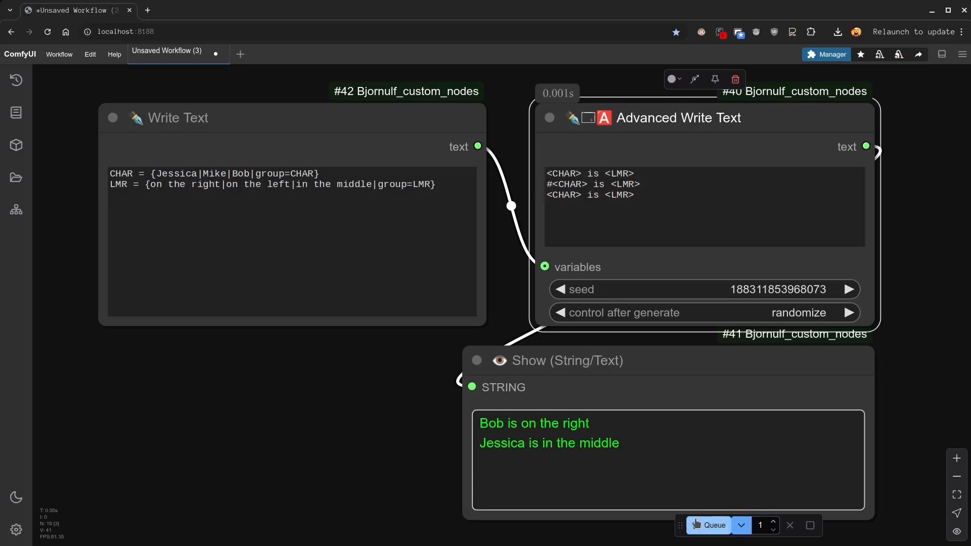
left_click(647, 181)
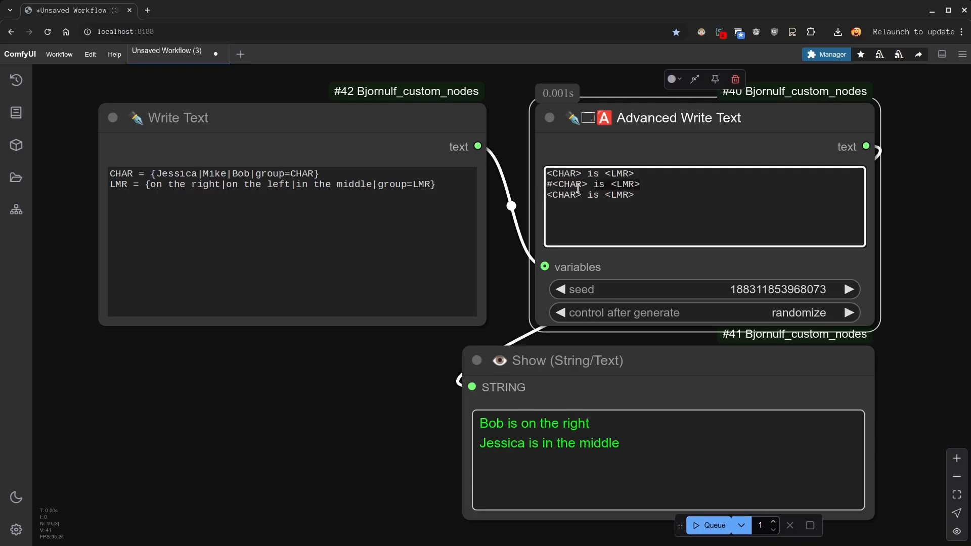
- Add a Combine (Texts) node on an empty area of the canvas
triple_click(547, 180)
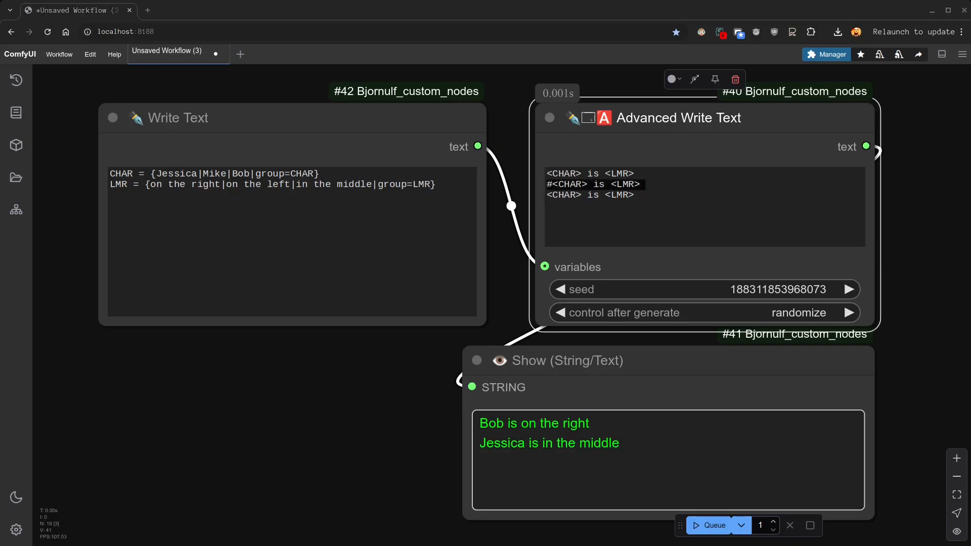
left_click_drag(946, 313, 386, 319)
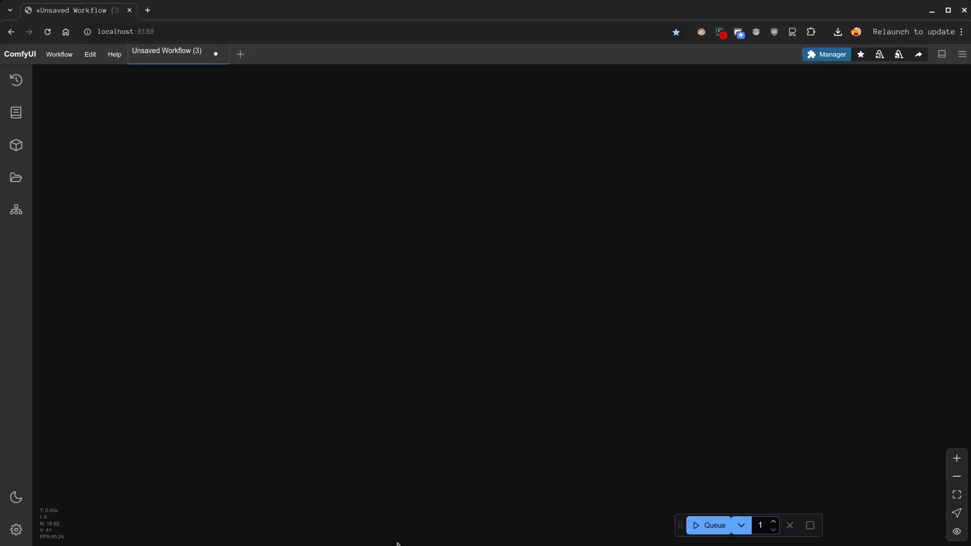
double_click(488, 295)
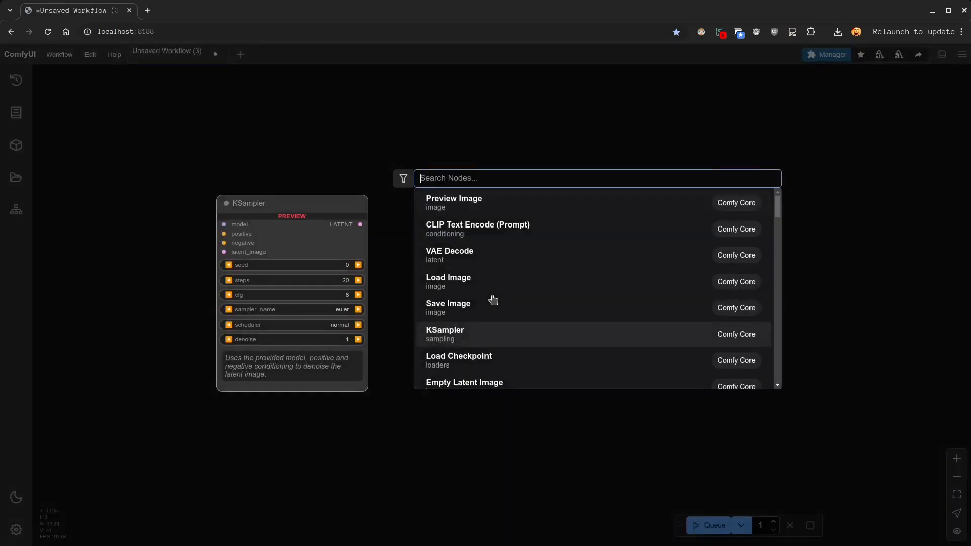
type("combine text")
key("Return")
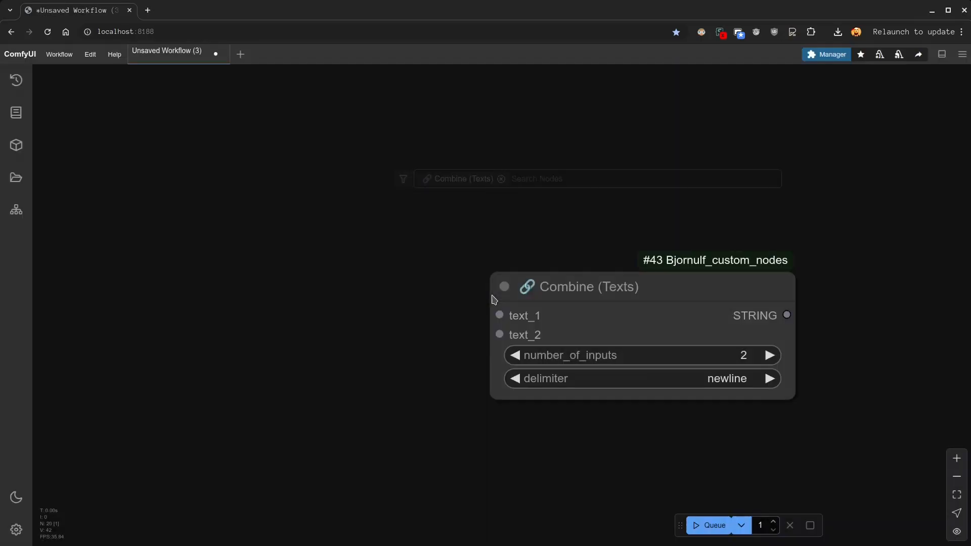
left_click_drag(570, 284, 592, 254)
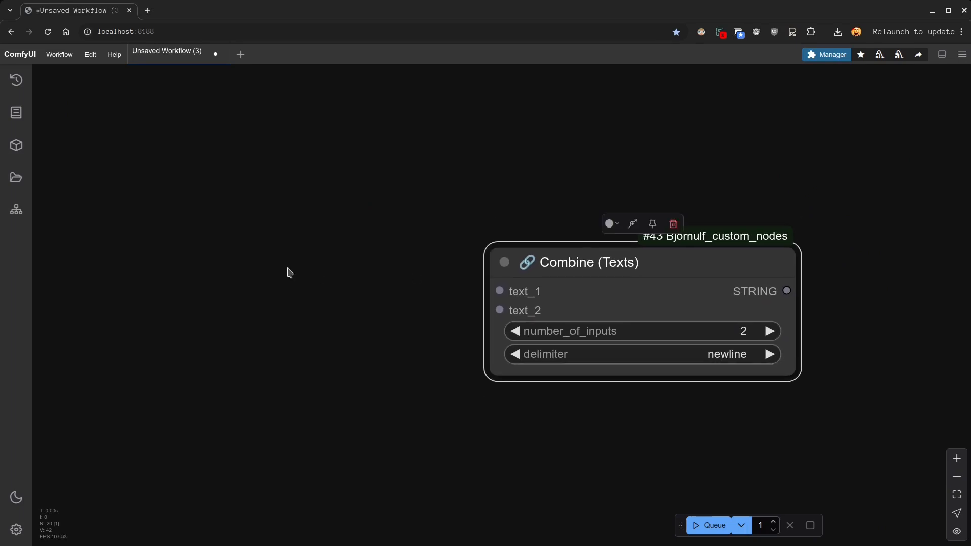
- Add a Write Text node, shrink it, and place it up and to the left of the Combine (Texts) node
double_click(155, 186)
type("write")
key("Return")
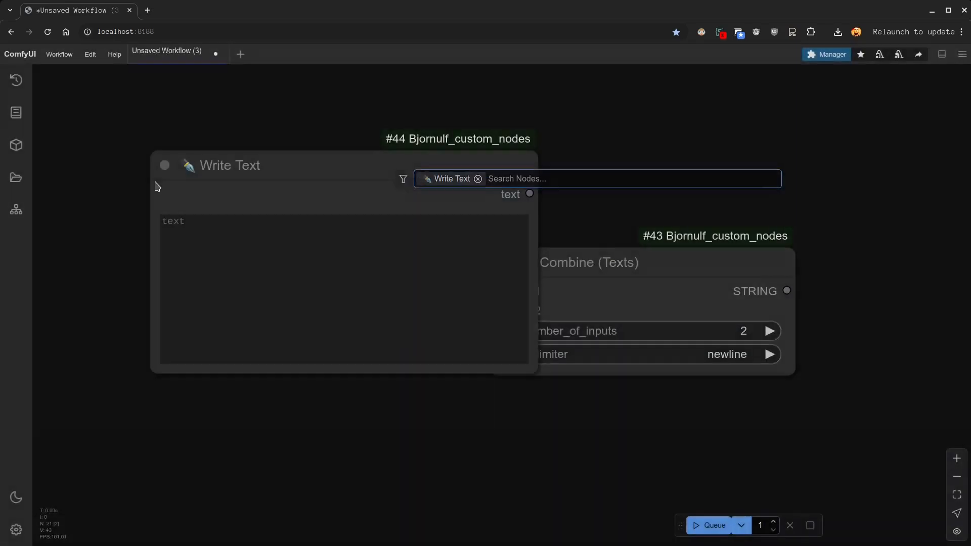
left_click_drag(532, 368, 267, 207)
left_click_drag(275, 166, 197, 145)
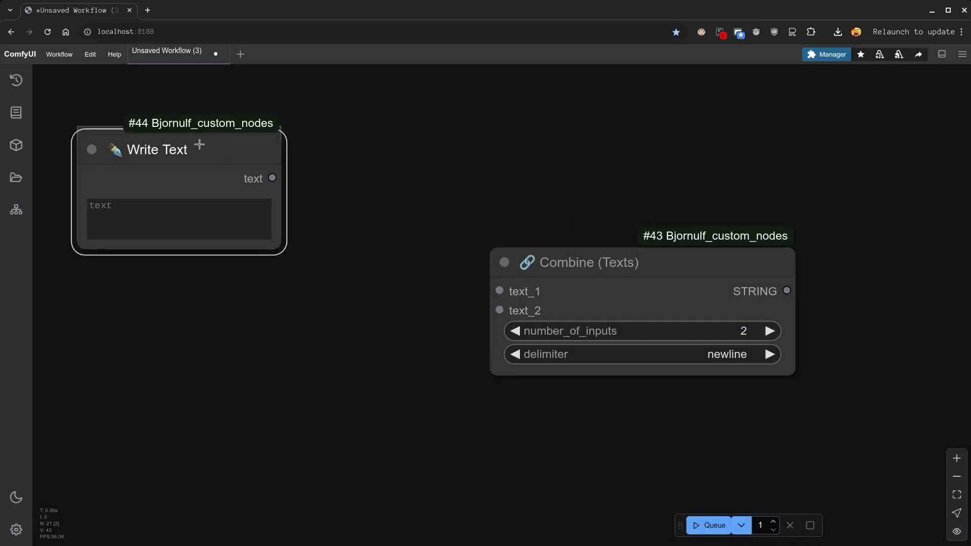
- Add a Show (String/Text) node fed by the Combine (Texts) output and place it beneath that node
left_click_drag(584, 264, 607, 219)
left_click_drag(788, 243, 618, 400)
left_click(652, 420)
type("show st")
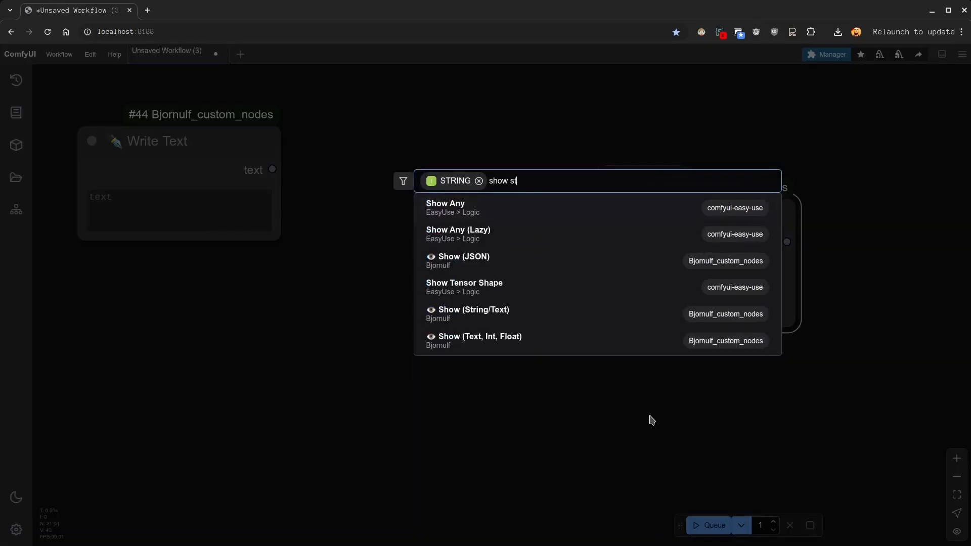
key("Return")
left_click_drag(705, 387, 583, 387)
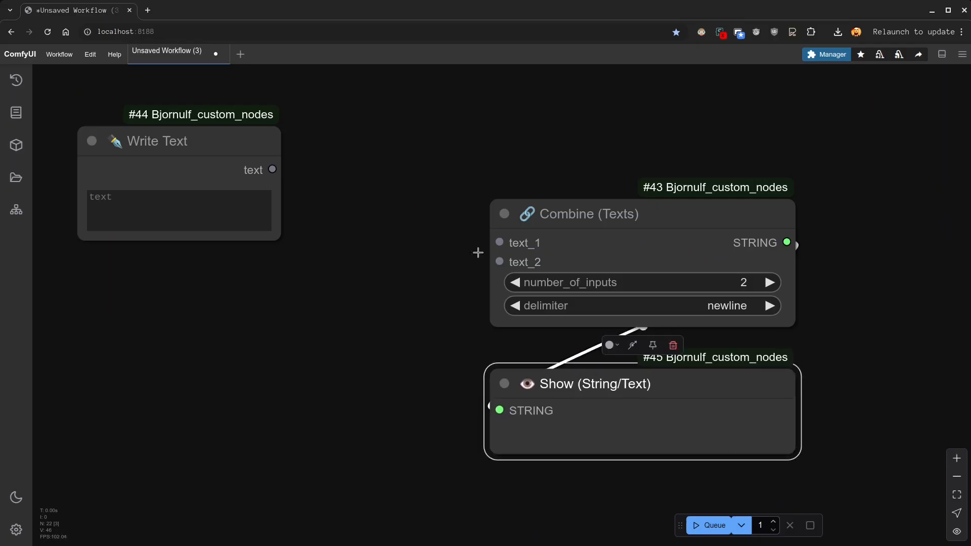
- Duplicate the Write Text node and place the copy directly below the original
left_click_drag(199, 151, 199, 128)
key("ctrl+c")
key("ctrl+v")
left_click_drag(515, 269, 154, 298)
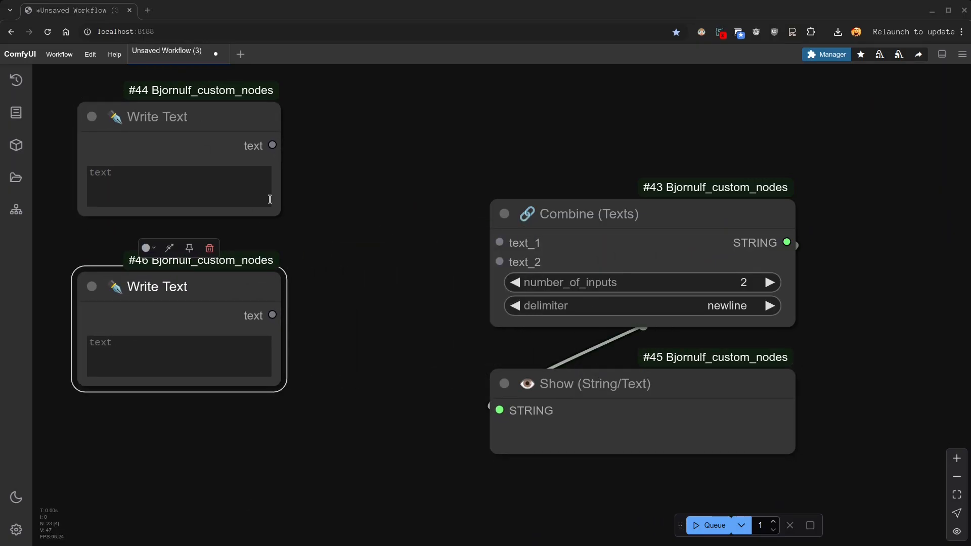
- Add a Text Switch On/Off node beside the Write Text nodes and shift the Combine and Show nodes aside to make room
double_click(315, 175)
type("switch on")
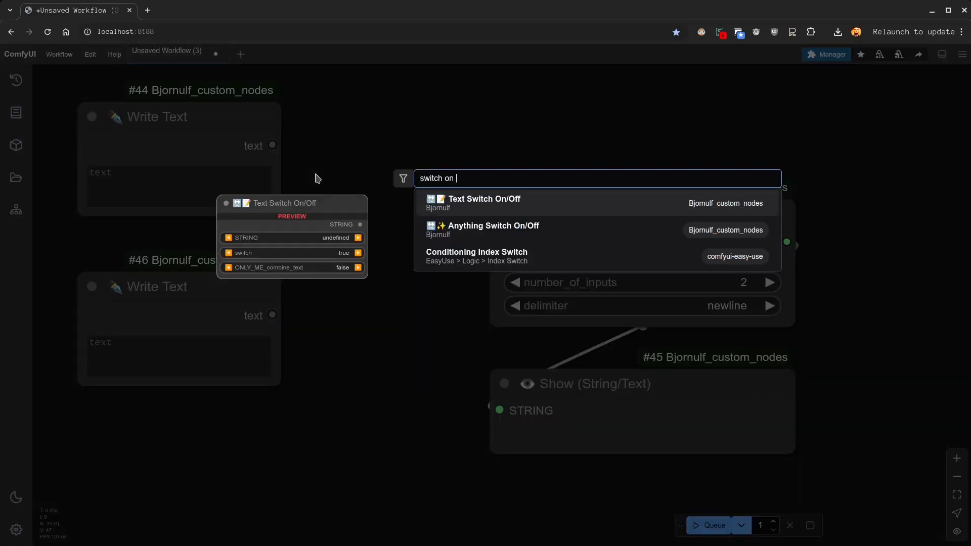
key("Return")
left_click_drag(625, 201, 746, 177)
left_click_drag(667, 382, 813, 406)
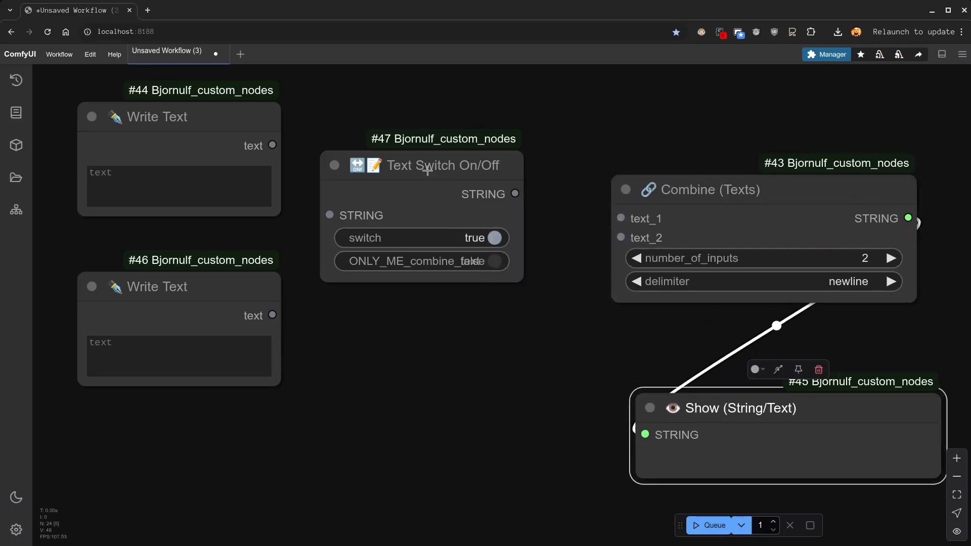
- Align the Text Switch On/Off node with the upper Write Text node and place a duplicate beside the lower one
left_click_drag(427, 171, 427, 123)
key("ctrl+c")
key("ctrl+v")
left_click_drag(663, 266, 377, 274)
- Connect each Write Text node to its own Text Switch and wire the switches to text_1 and text_2 of Combine (Texts)
left_click_drag(272, 145, 329, 166)
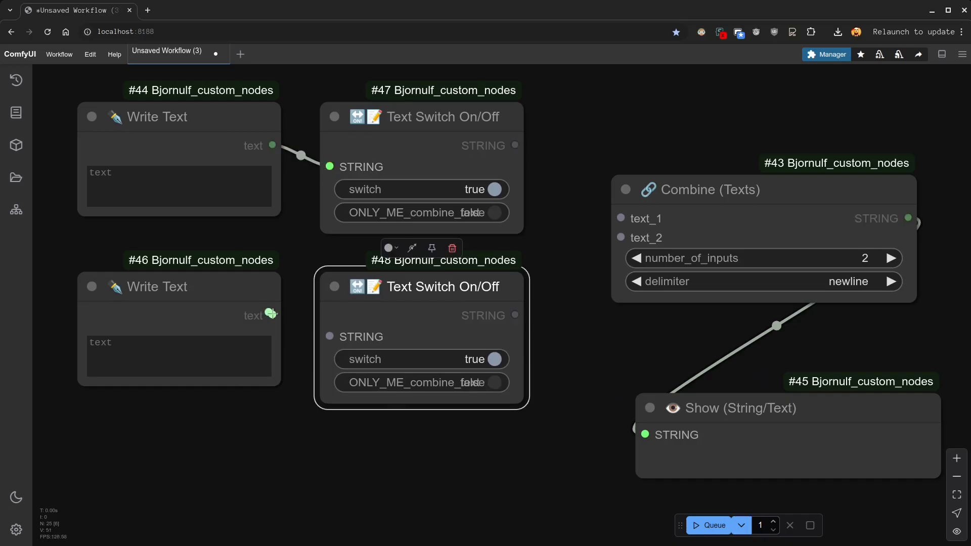
left_click_drag(272, 313, 329, 336)
left_click_drag(515, 145, 620, 218)
left_click_drag(505, 309, 621, 238)
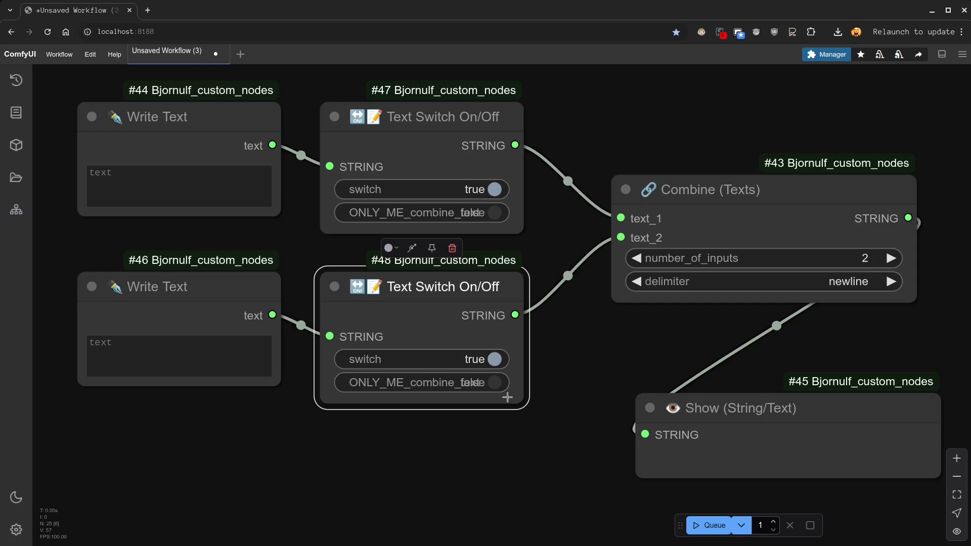
- Widen both Text Switch On/Off nodes and slightly enlarge both Write Text nodes
left_click_drag(507, 397, 546, 398)
left_click_drag(521, 231, 560, 232)
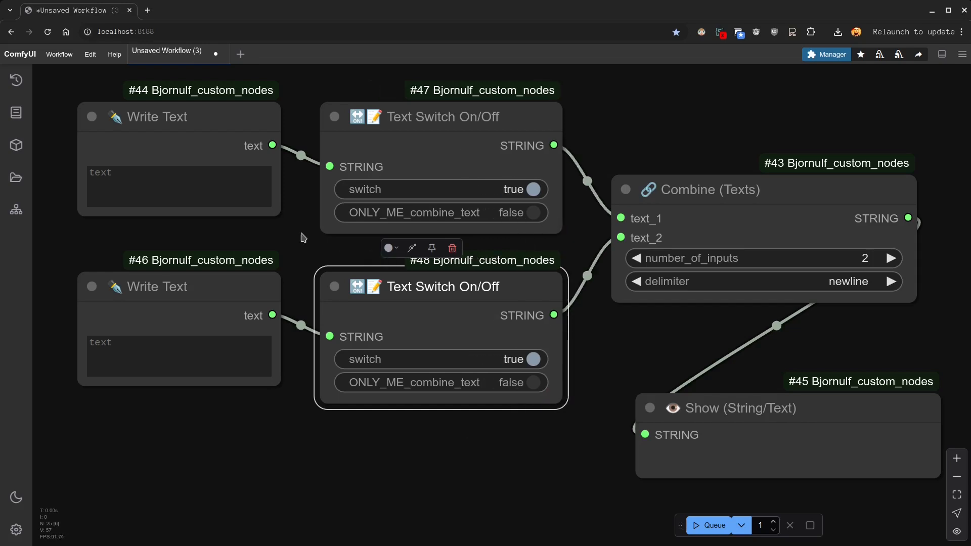
mouse_move(281, 216)
left_mouse_down()
mouse_move(304, 252)
mouse_move(296, 228)
left_mouse_up()
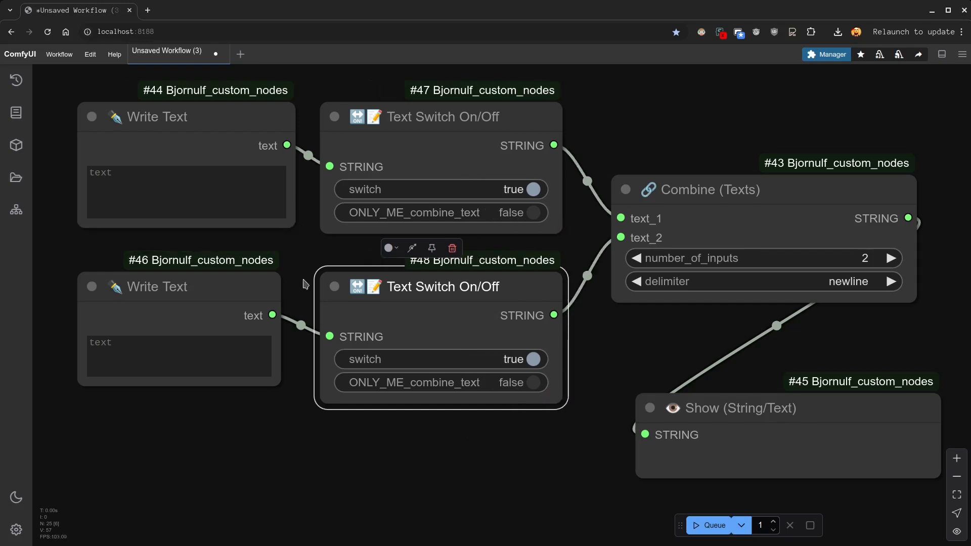
left_click_drag(280, 385, 283, 399)
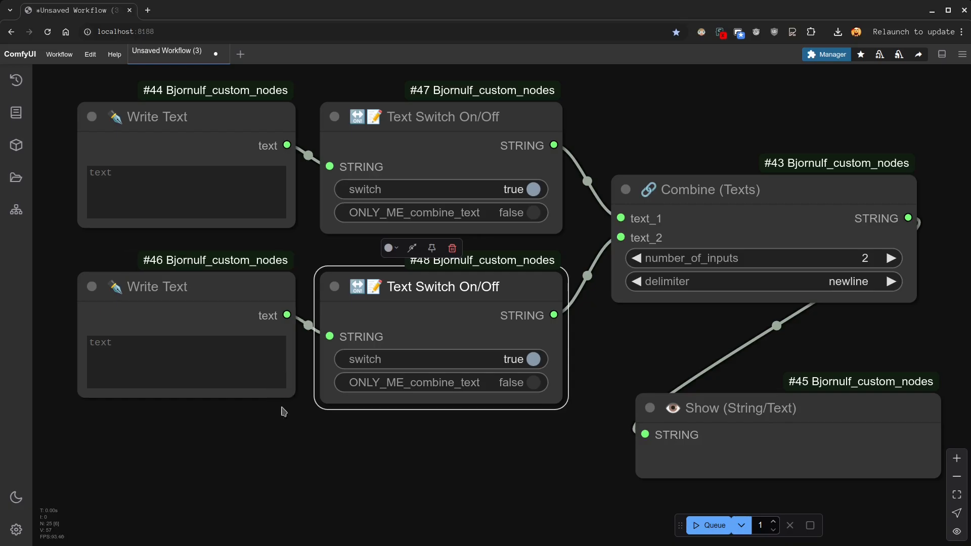
- Enter "background is a forest" in the upper Write Text node and "neon light" in the lower one
left_click(268, 455)
left_click(121, 199)
left_click(122, 202)
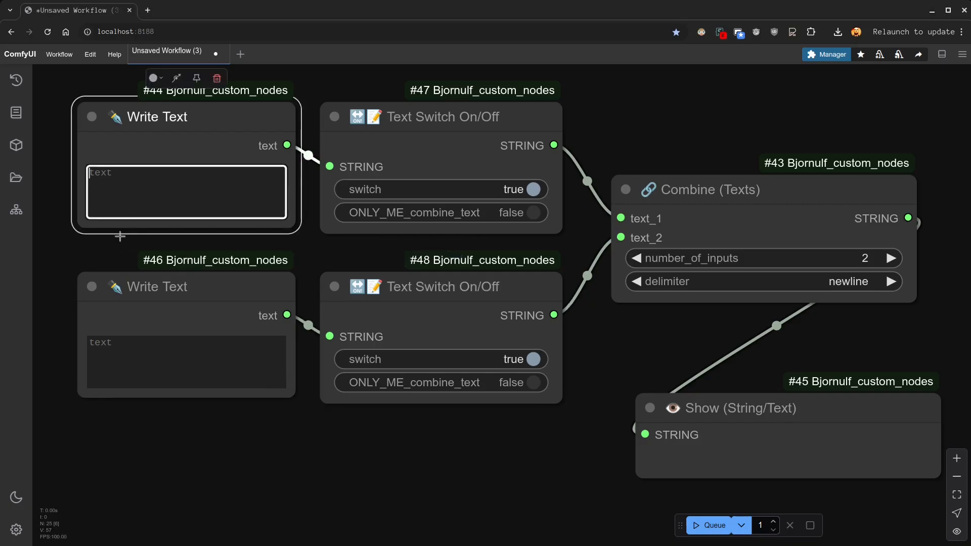
type("background is a forest")
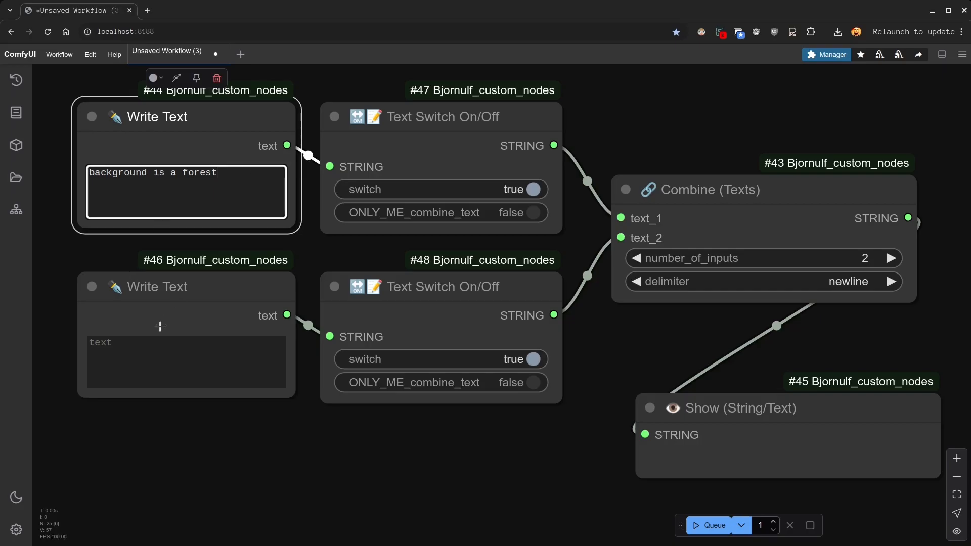
left_click(149, 343)
type("neon light")
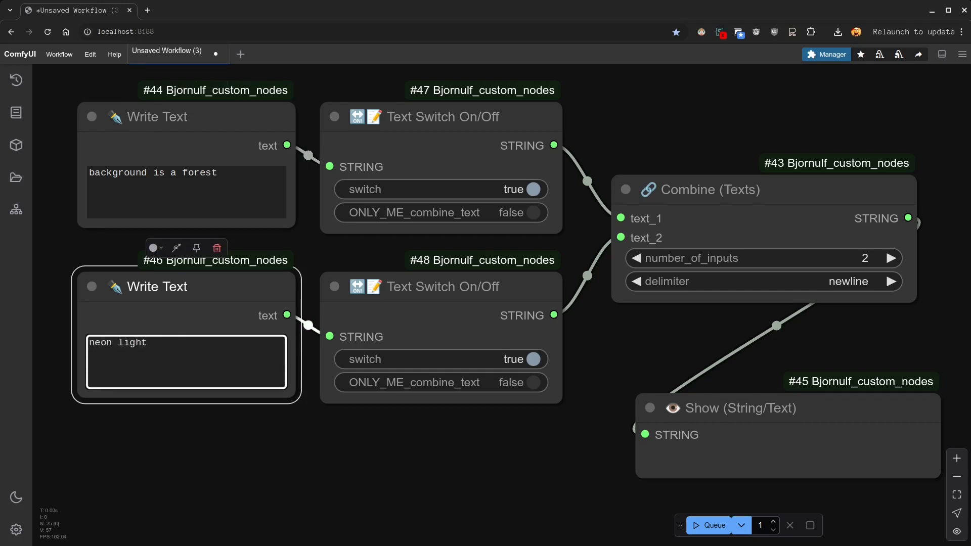
- Run the workflow, tuck the Show (String/Text) node under Combine (Texts), and resize it to fit the output
left_click(709, 526)
left_click_drag(708, 407, 682, 336)
left_click_drag(907, 429, 903, 465)
left_click_drag(808, 326, 806, 350)
left_click(718, 524)
left_click(565, 501)
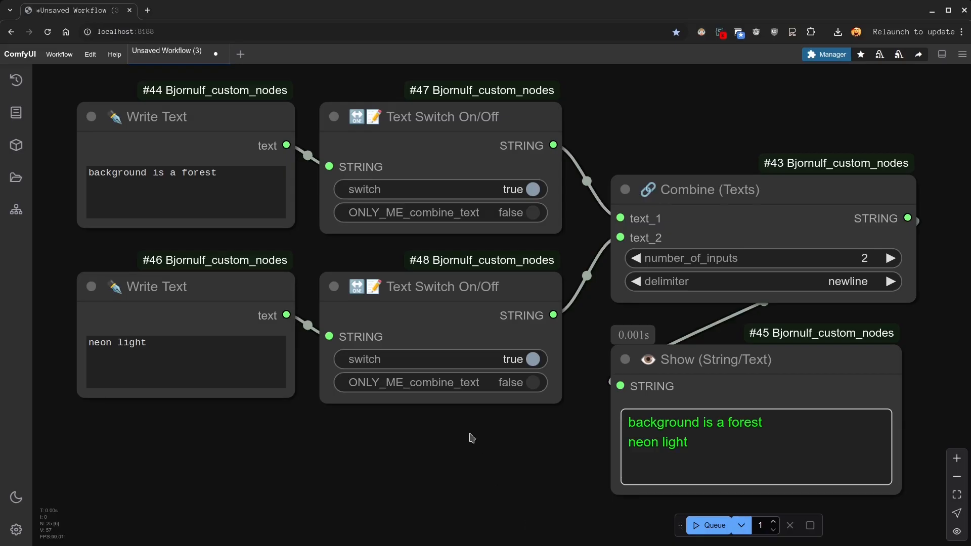
- Run the workflow with only the neon light switch off, with both switches on, and with only the forest switch off
left_click(532, 359)
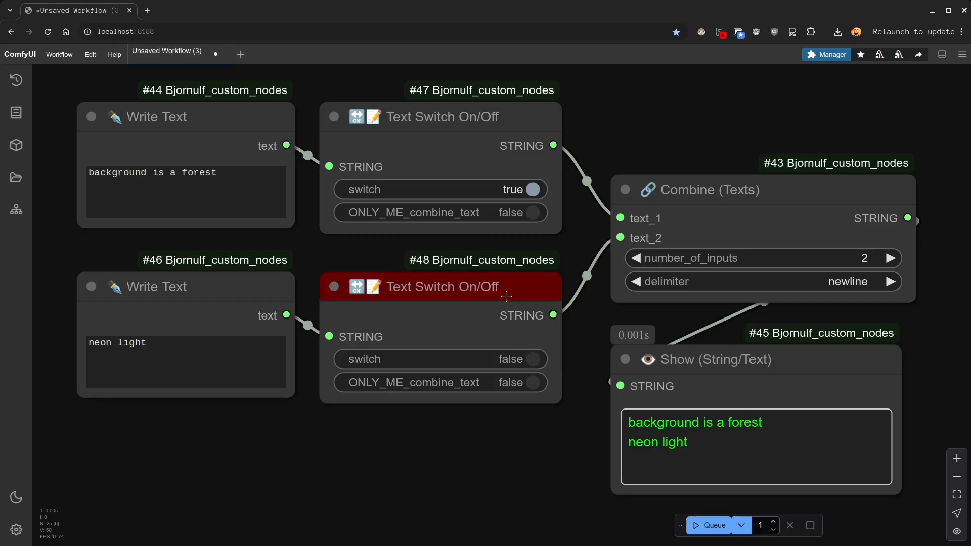
key("ctrl+Return")
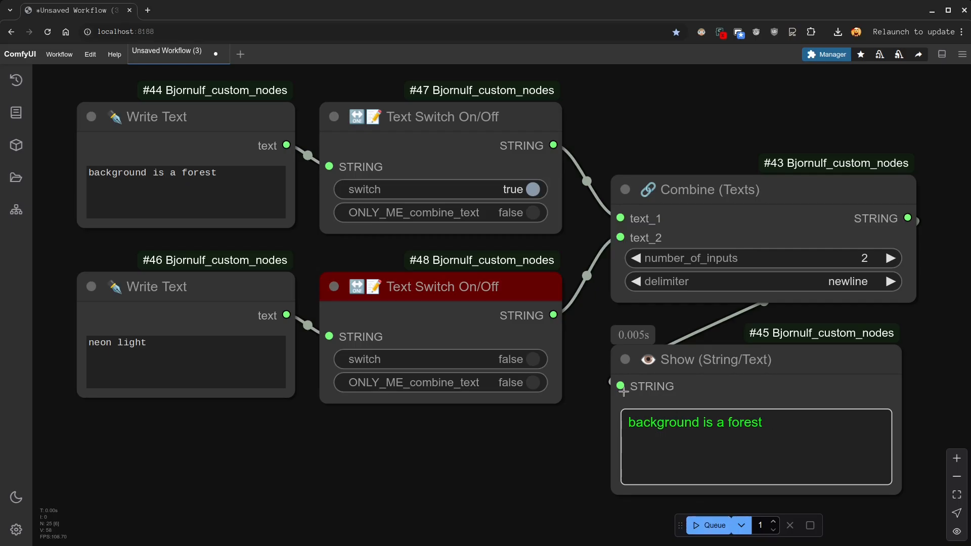
left_click(533, 359)
key("ctrl+Return")
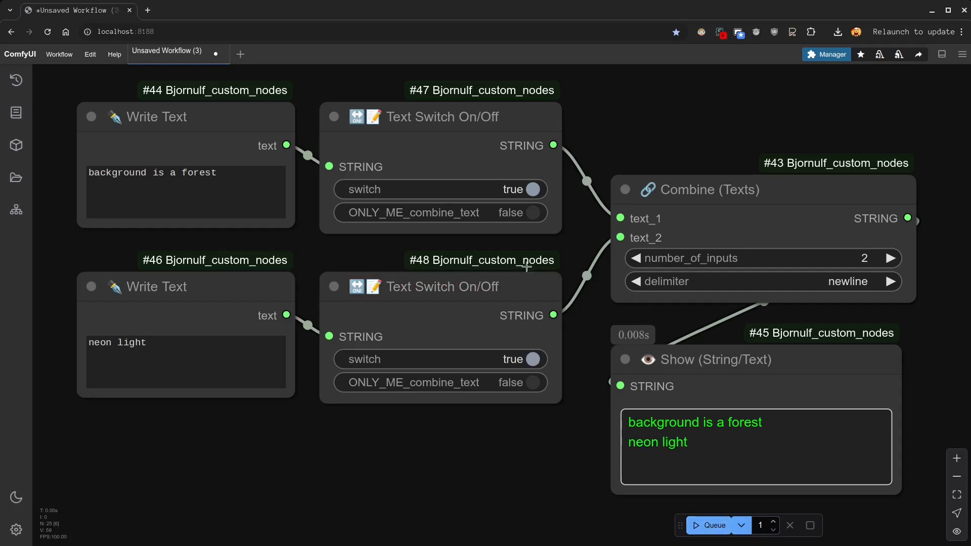
left_click(518, 193)
left_click(709, 525)
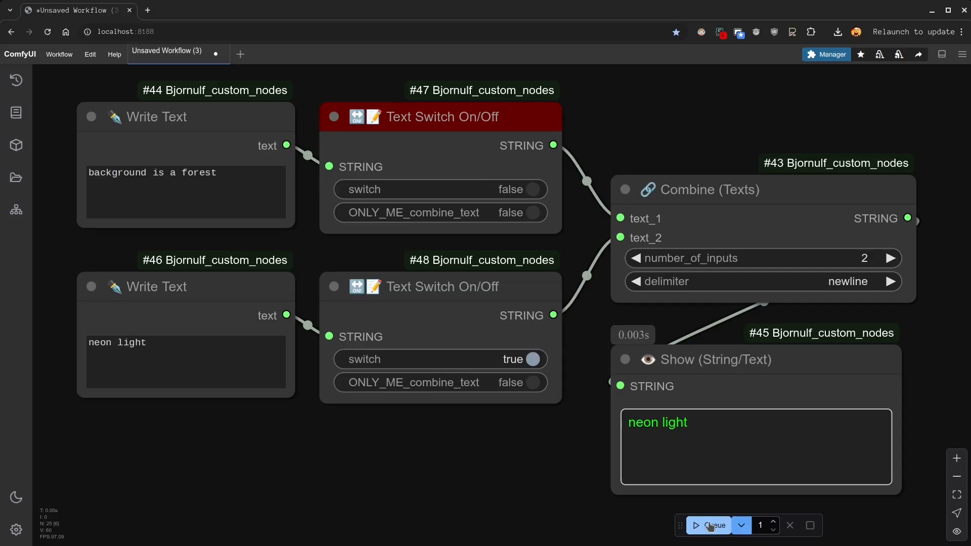
mouse_move(621, 219)
left_mouse_down()
mouse_move(572, 116)
mouse_move(662, 106)
mouse_move(620, 238)
left_mouse_up()
left_click_drag(554, 145, 620, 218)
left_click_drag(553, 314, 610, 206)
left_click_drag(553, 146, 621, 219)
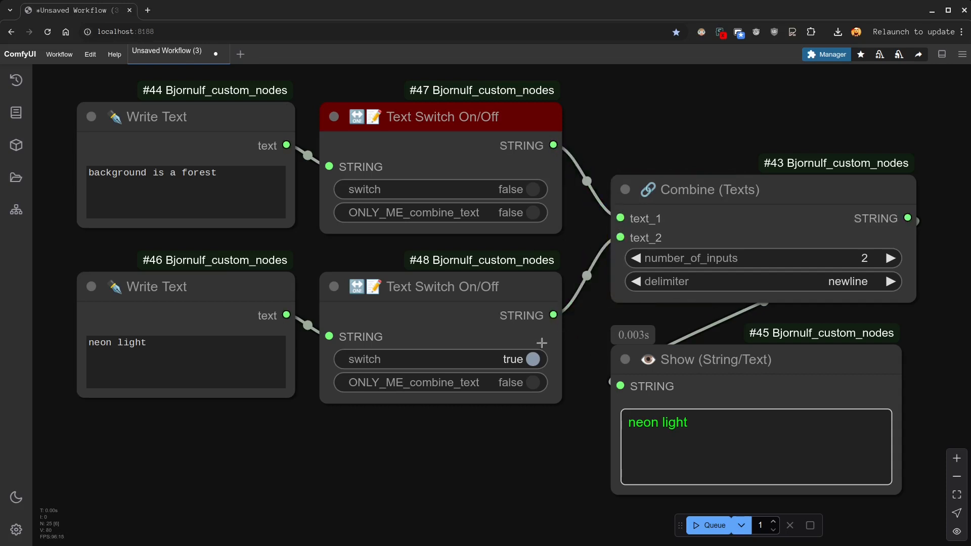
- Turn off the neon light switch as well and run the workflow with both text switches off
left_click(533, 360)
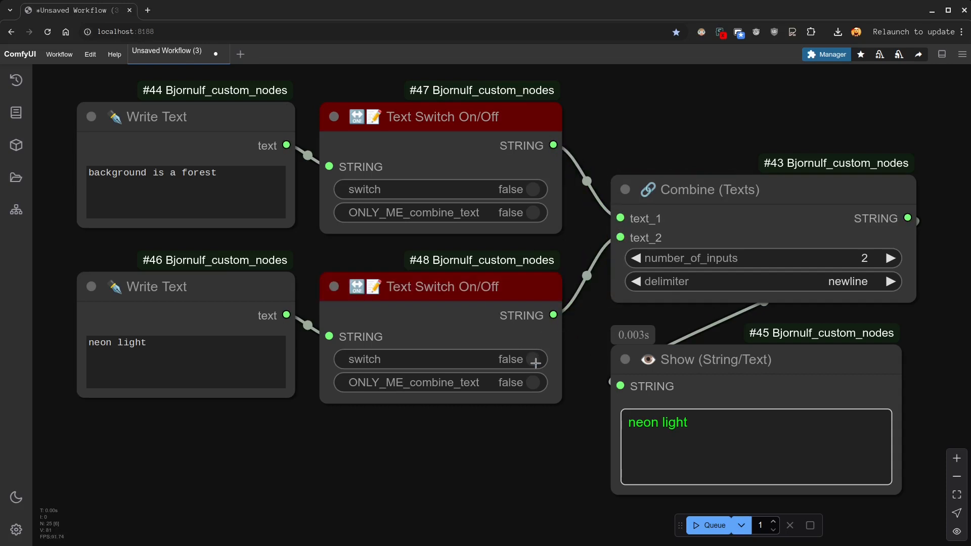
left_click(710, 525)
left_click(660, 424)
- Turn both text switches back on, run the workflow, and highlight the combined output text
left_click(533, 359)
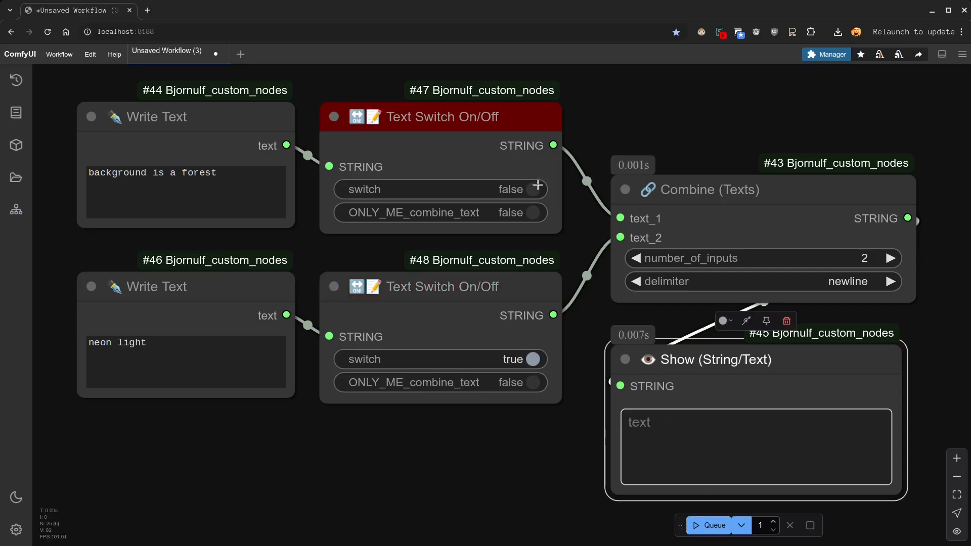
left_click(533, 189)
left_click(693, 525)
left_click_drag(700, 442, 625, 422)
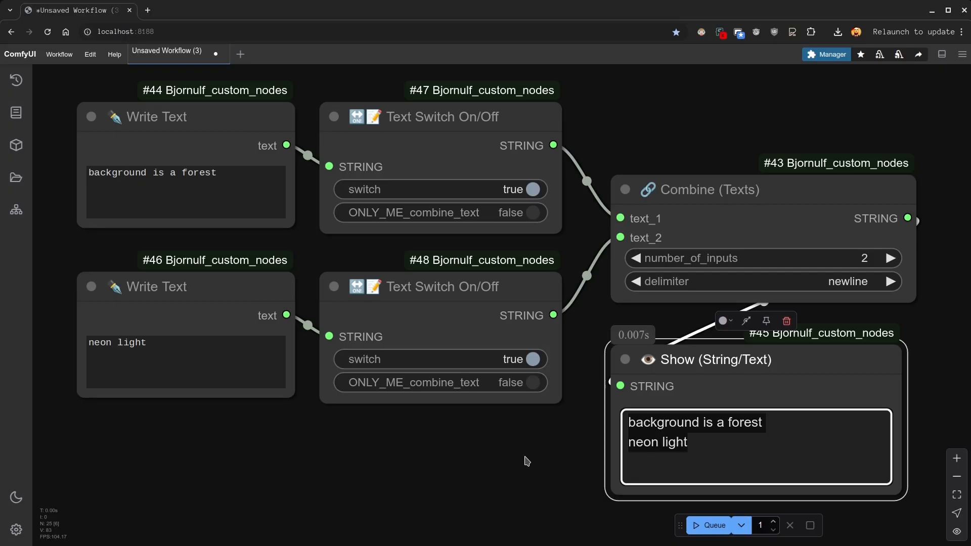
- Set Combine (Texts) number_of_inputs to 3 and place a duplicate of the neon light Write Text and switch pair below
scroll(527, 461, "down", 1)
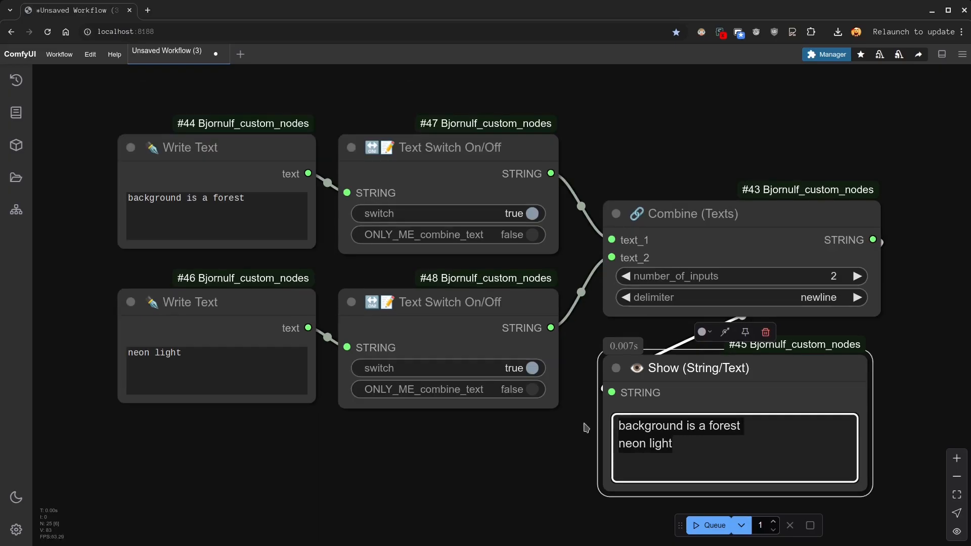
left_click(856, 275)
left_click_drag(472, 436, 213, 356)
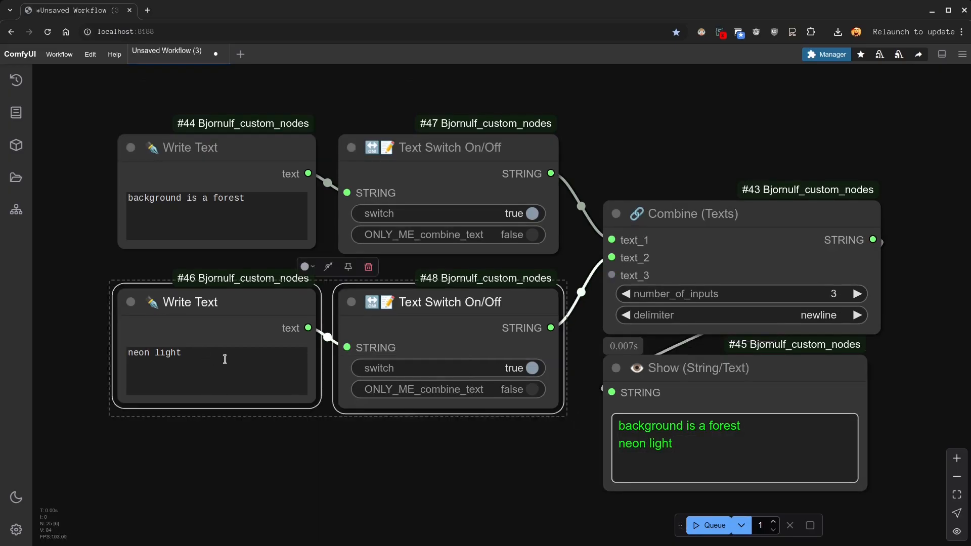
key("ctrl+c")
key("ctrl+v")
left_click_drag(530, 416, 194, 456)
- Set Combine (Texts) number_of_inputs to 4 and move the Show (String/Text) node further down
scroll(571, 443, "down", 1)
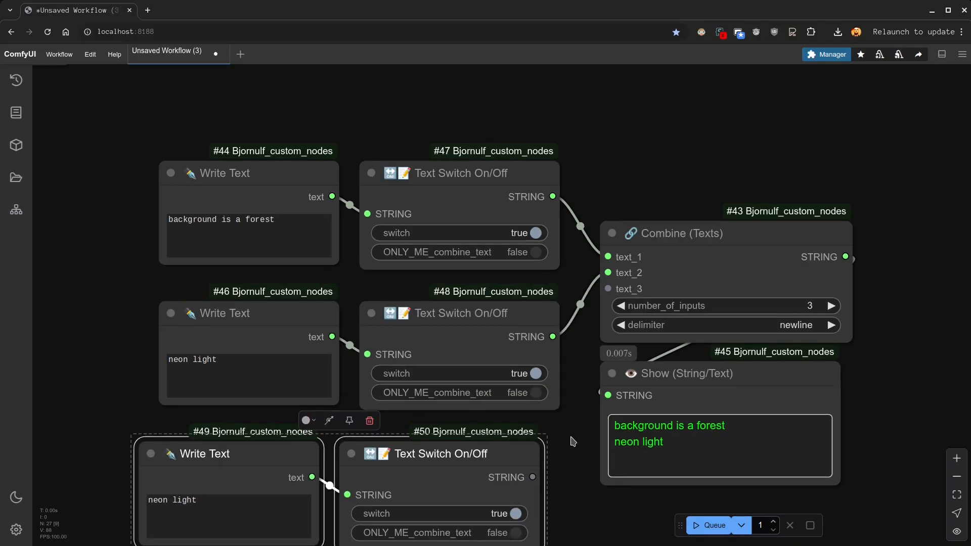
left_click_drag(570, 446, 537, 323)
left_click(799, 178)
left_click_drag(657, 246, 677, 326)
left_click(298, 440)
- Duplicate the third Write Text and switch pair below it and wire the two new switches to text_3 and text_4
left_click_drag(446, 481, 213, 376)
key("ctrl+c")
key("ctrl+v")
left_click_drag(548, 409, 198, 466)
left_click_drag(504, 335, 522, 476)
- Replace the text in the third Write Text node with "this" and in the fourth with "that"
left_click(152, 391)
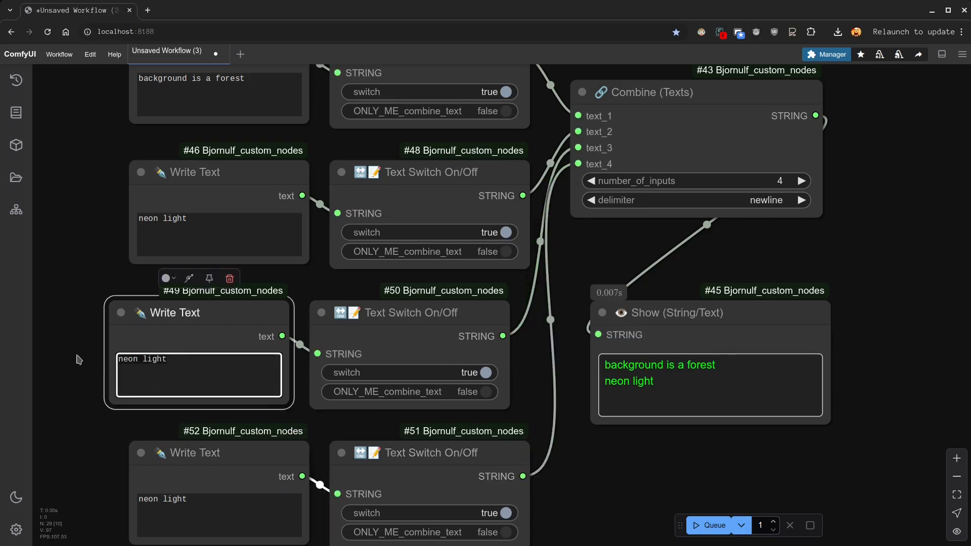
key("ctrl+a")
type("this")
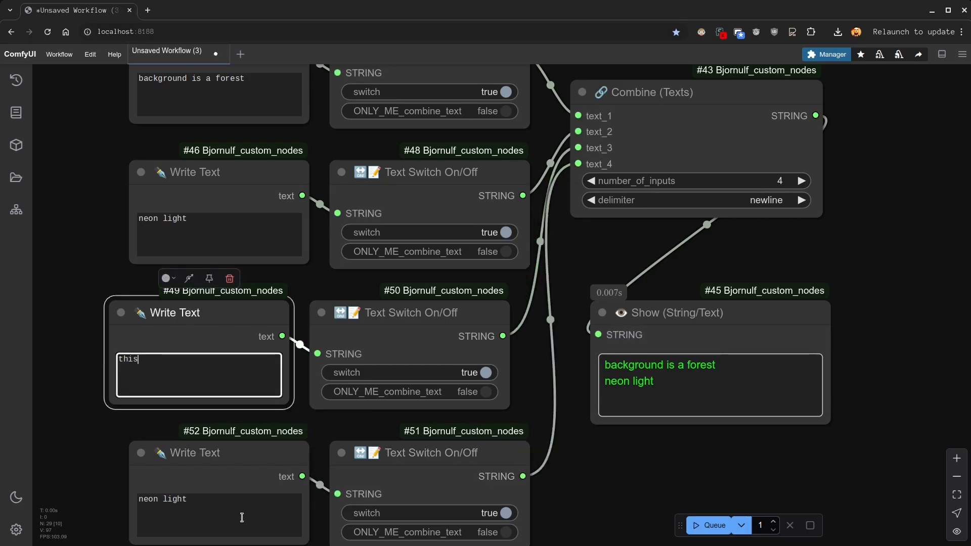
left_click(241, 517)
type("that")
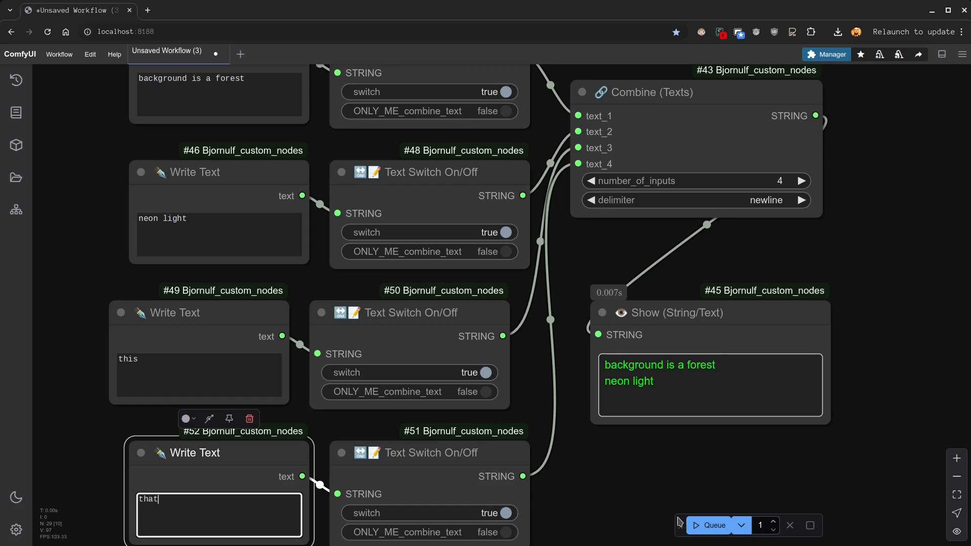
- Run the workflow with all four texts enabled, and again with the "neon light", "this" and "that" switches set to false
left_click(707, 524)
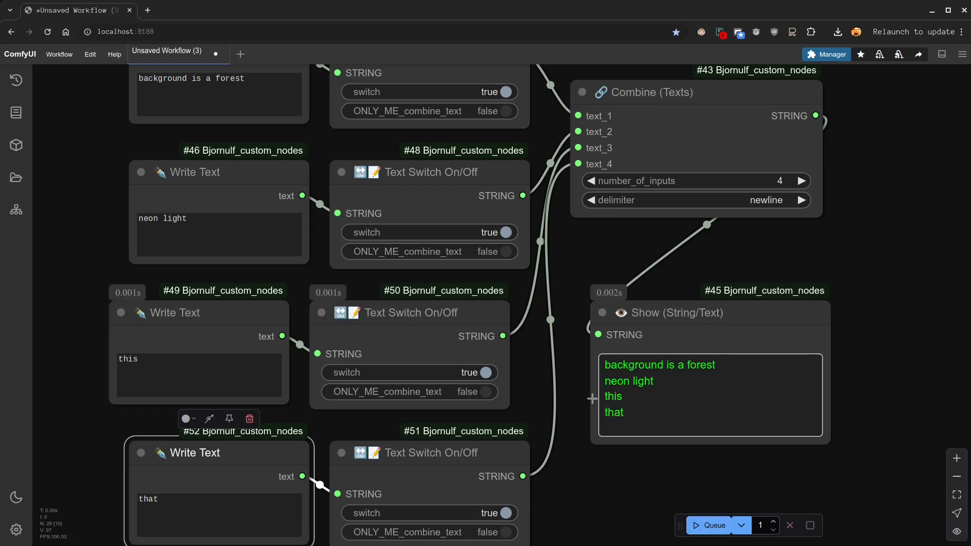
left_click_drag(579, 259, 597, 320)
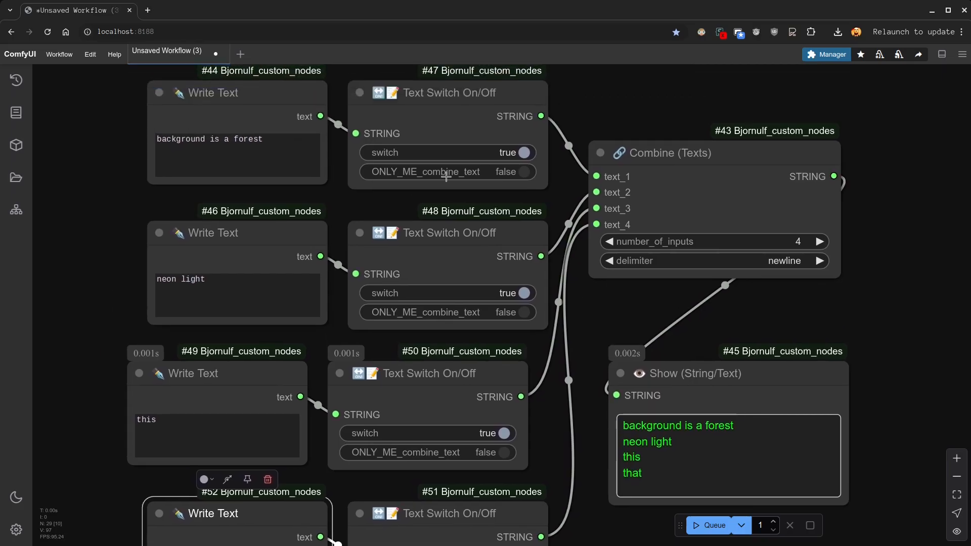
left_click(525, 293)
left_click(505, 434)
left_click_drag(559, 480, 555, 392)
left_click(521, 485)
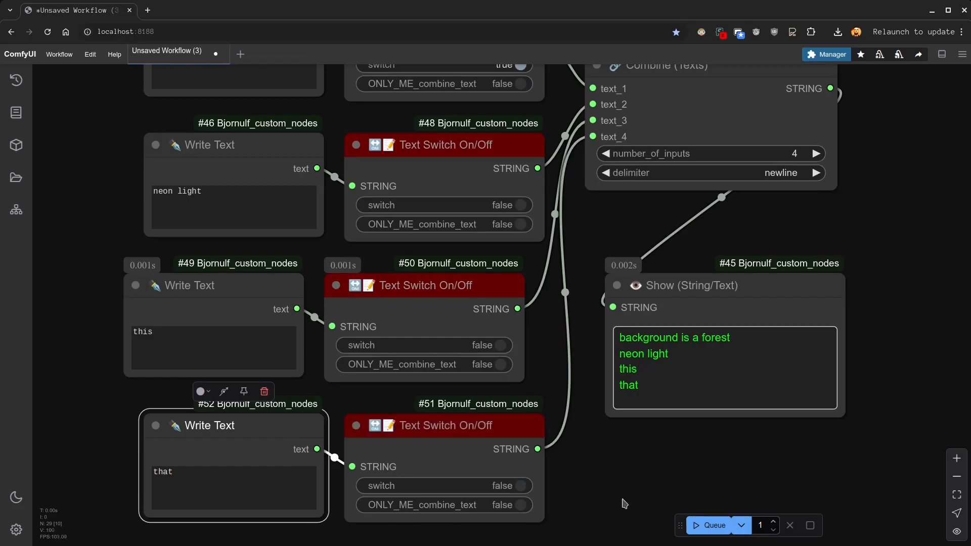
left_click(708, 525)
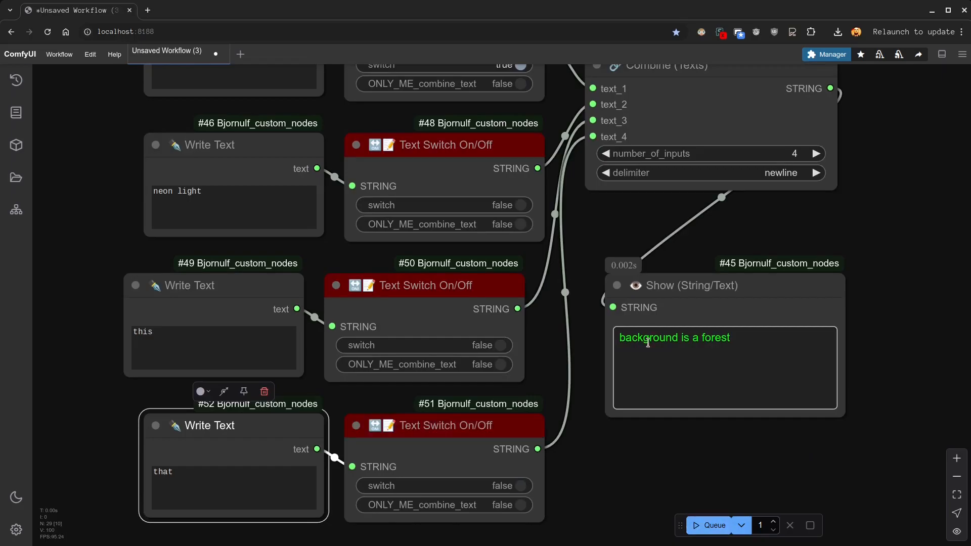
- Set the "neon light", "this" and "that" Text Switch nodes back to true and run the workflow
left_click(521, 486)
left_click(500, 345)
left_click(521, 205)
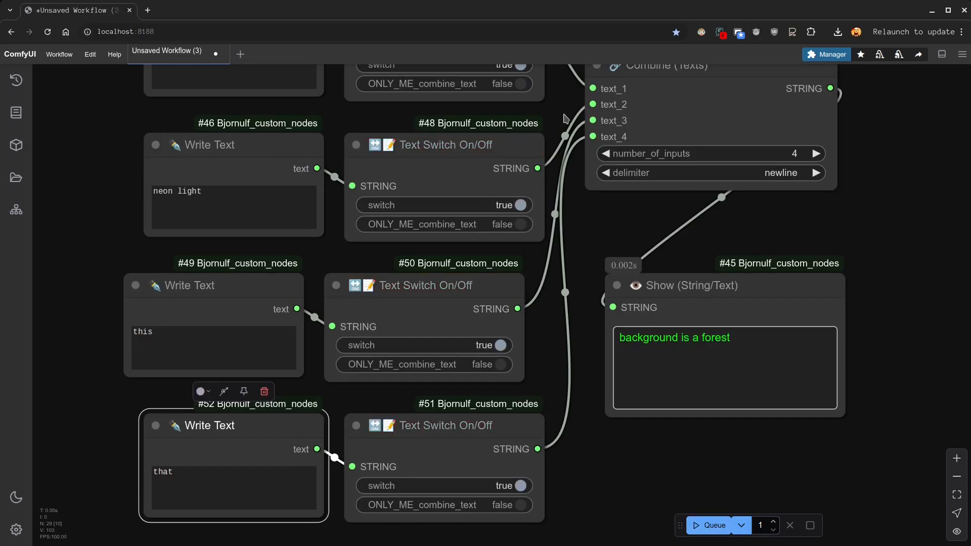
left_click_drag(576, 237, 593, 346)
left_click(707, 526)
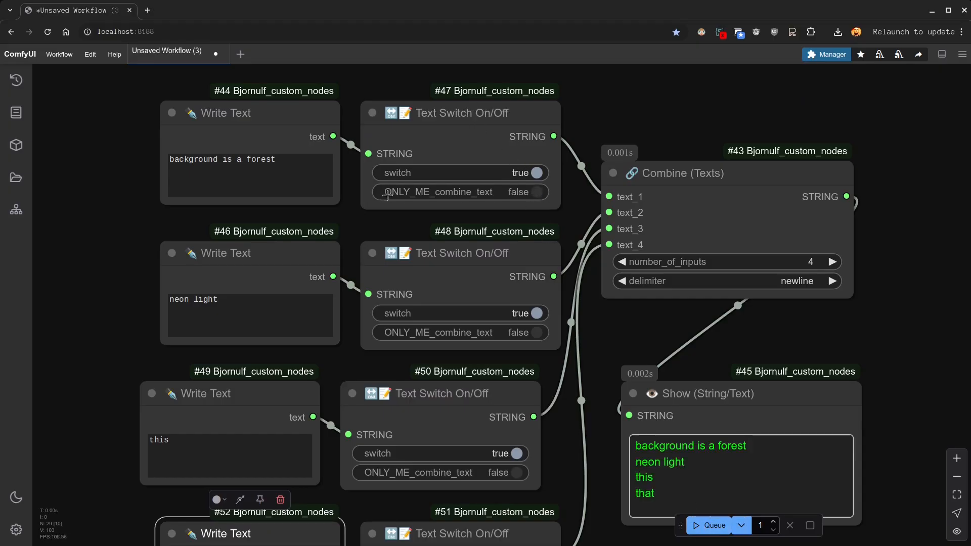
- Set ONLY_ME_combine_text to true on the "background is a forest" switch and run the workflow
left_click(537, 192)
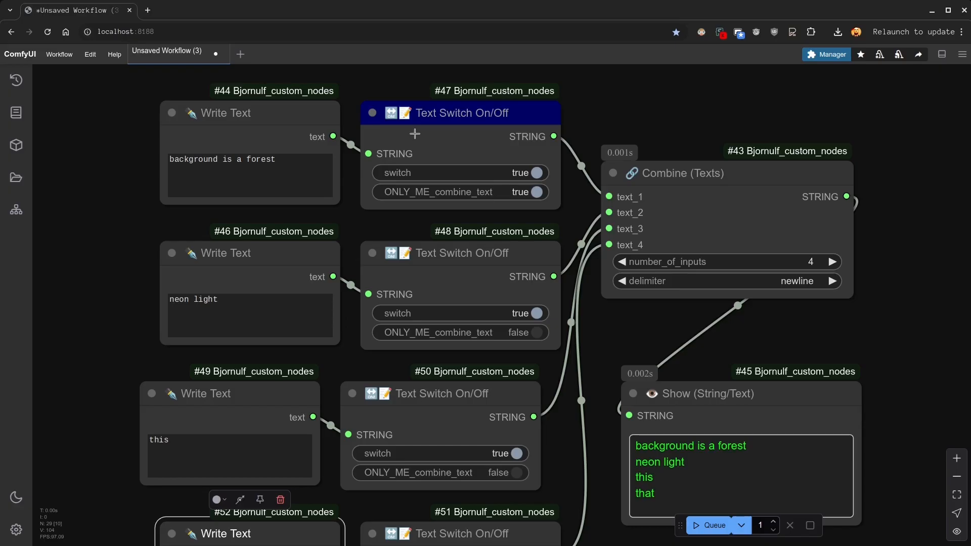
left_click(697, 525)
left_click(752, 446)
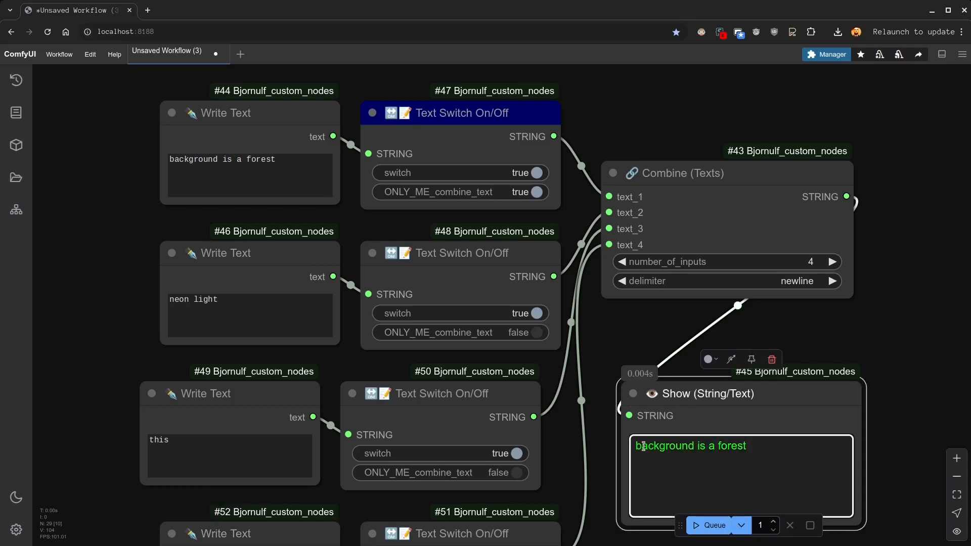
left_click_drag(488, 117, 425, 100)
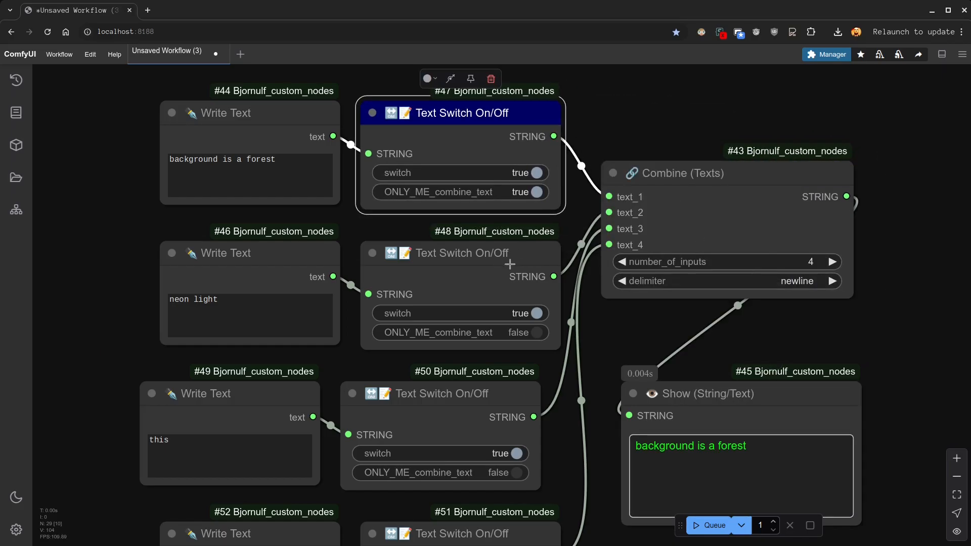
- Run the workflow with ONLY_ME_combine_text true only on the "neon light" switch, and again with it true on the forest switch too
left_click(536, 192)
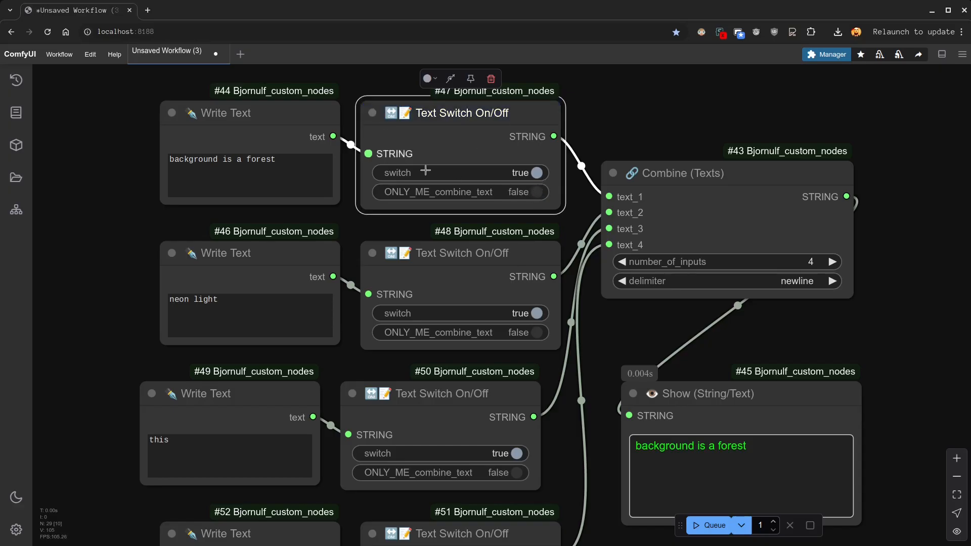
left_click(537, 333)
left_click(709, 525)
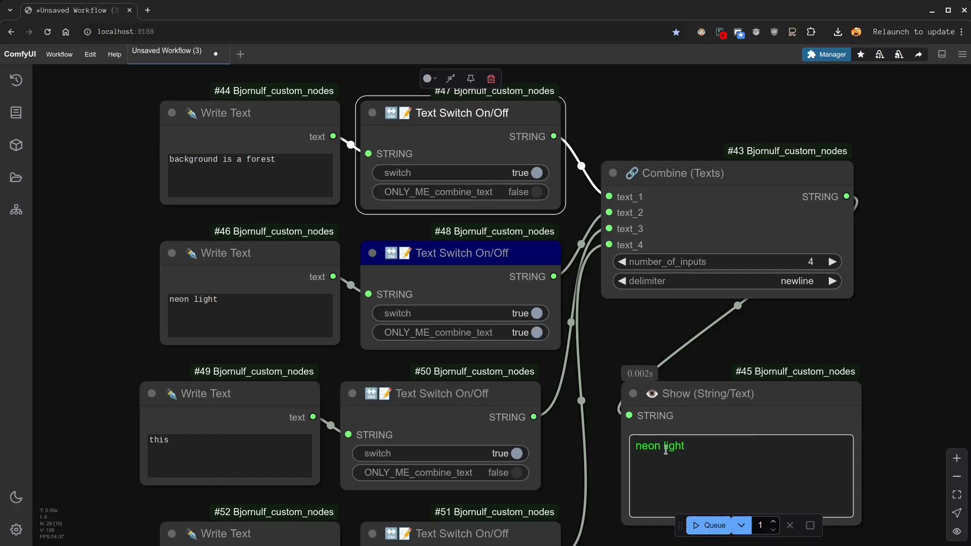
left_click(689, 446)
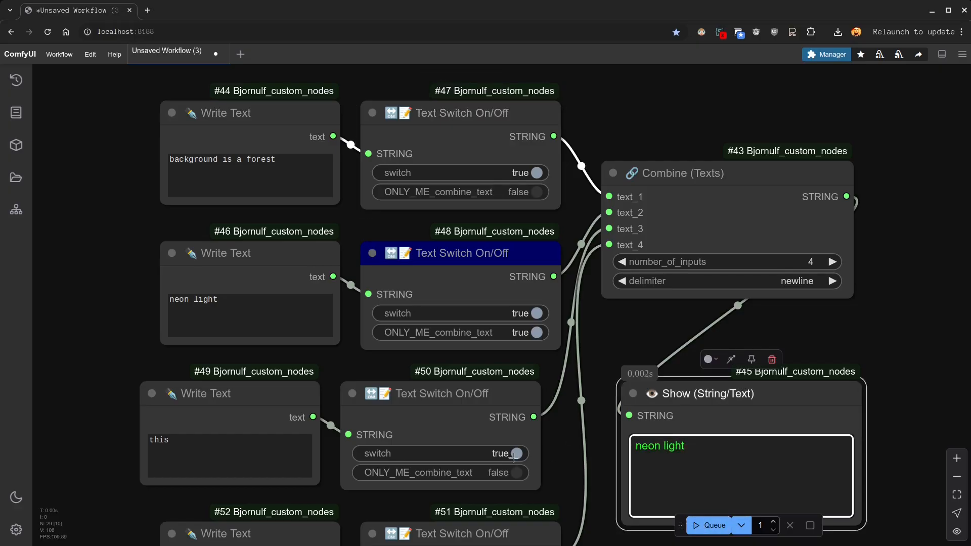
left_click(537, 193)
left_click(718, 525)
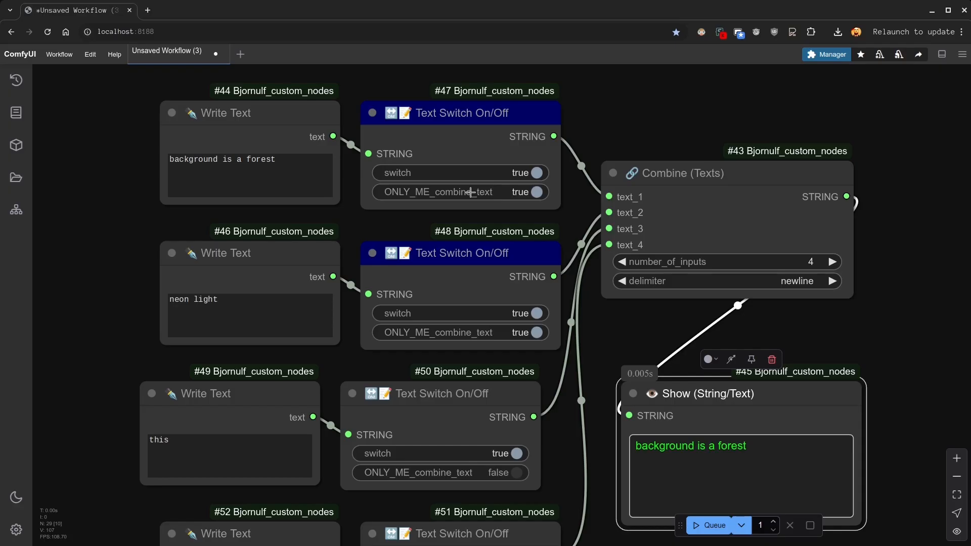
- Set both ONLY_ME_combine_text and switch to false on the forest and "neon light" Text Switch nodes and run the workflow
left_click(537, 192)
left_click(537, 332)
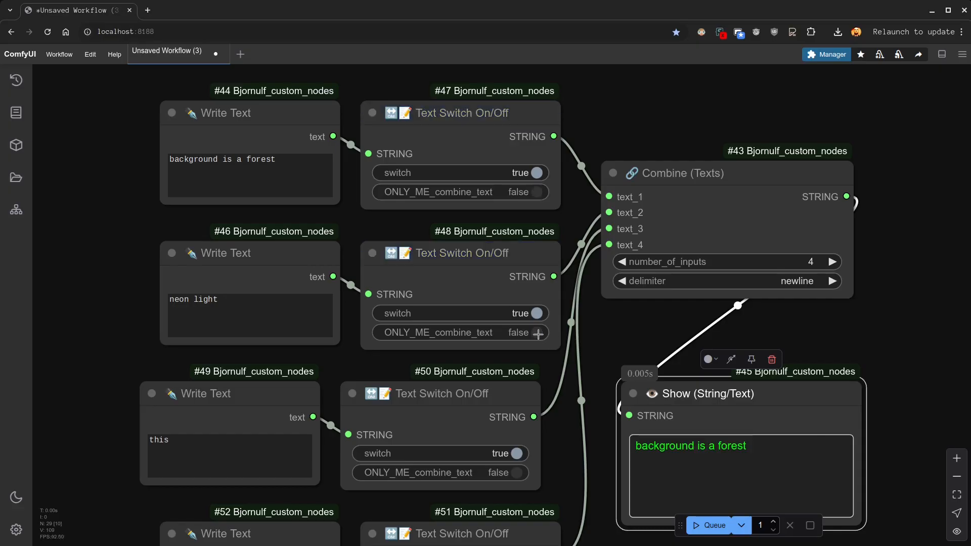
left_click(537, 313)
left_click(537, 172)
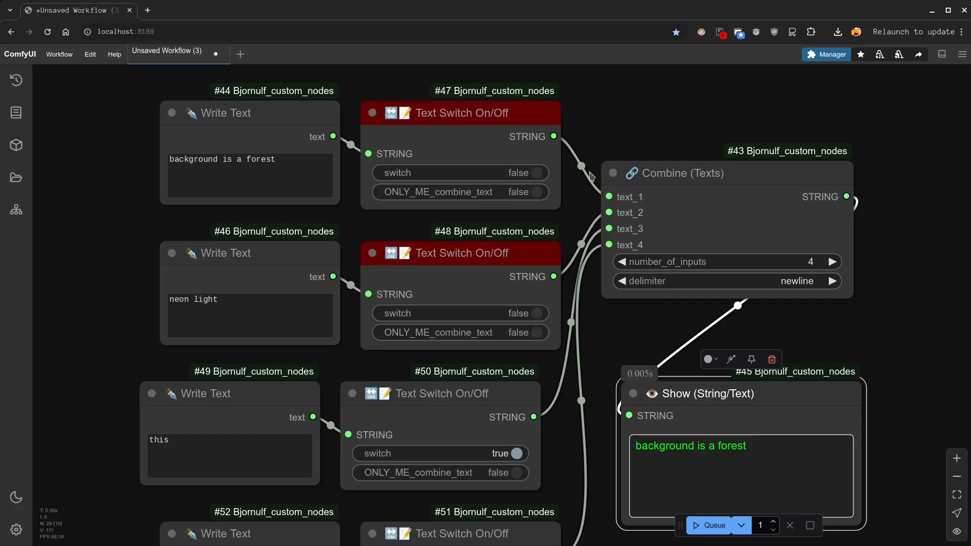
left_click(708, 525)
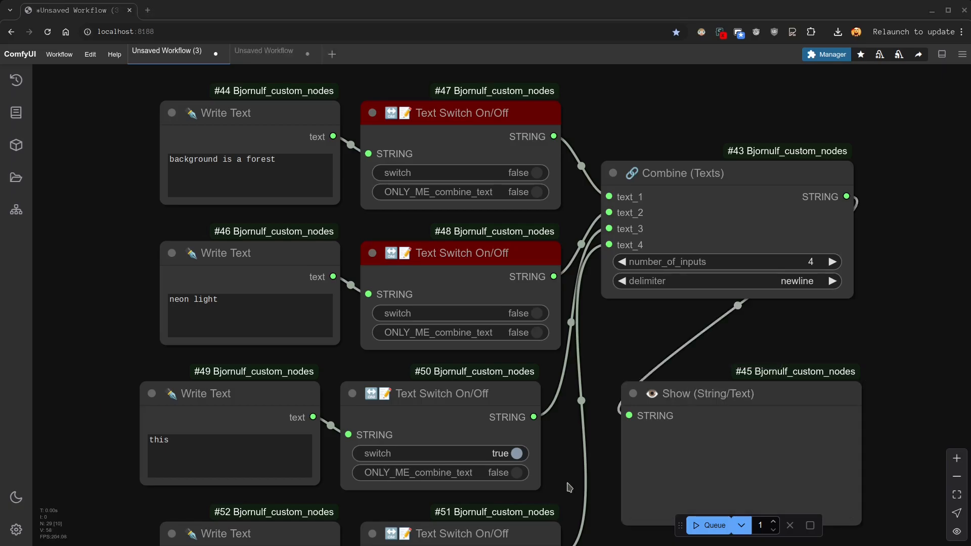
- Delete all four Write Text and Text Switch On/Off pairs feeding the Combine (Texts) node
scroll(571, 442, "down", 1)
left_click_drag(572, 464, 573, 431)
left_click_drag(576, 144, 244, 534)
key("Delete")
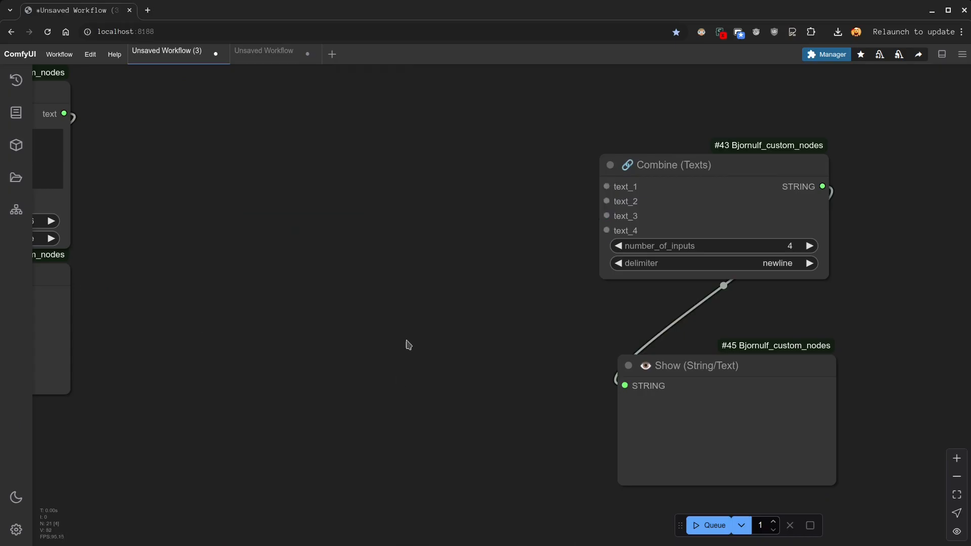
- Paste two Load Image nodes with 00255.png into the cleared area, one above the other
key("ctrl+v")
left_click_drag(639, 370, 241, 31)
key("ctrl+v")
left_click_drag(639, 286, 265, 308)
- Add a Combine Images node beside the Load Image nodes and wire their IMAGE outputs to image_1 and image_2
left_click(519, 301)
double_click(518, 301)
type("combine imag")
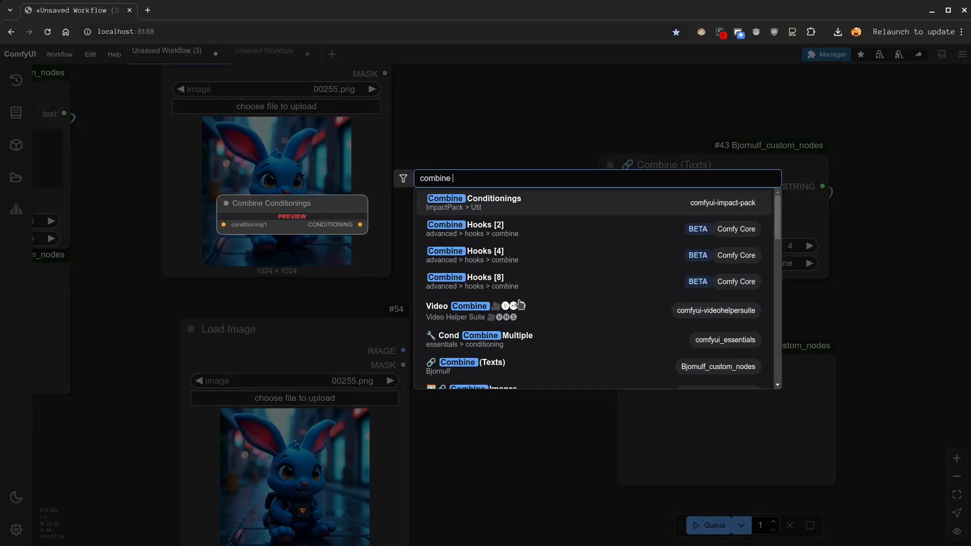
key("Return")
left_click_drag(387, 147, 405, 183)
left_click_drag(403, 95, 403, 350)
left_click_drag(657, 293, 621, 202)
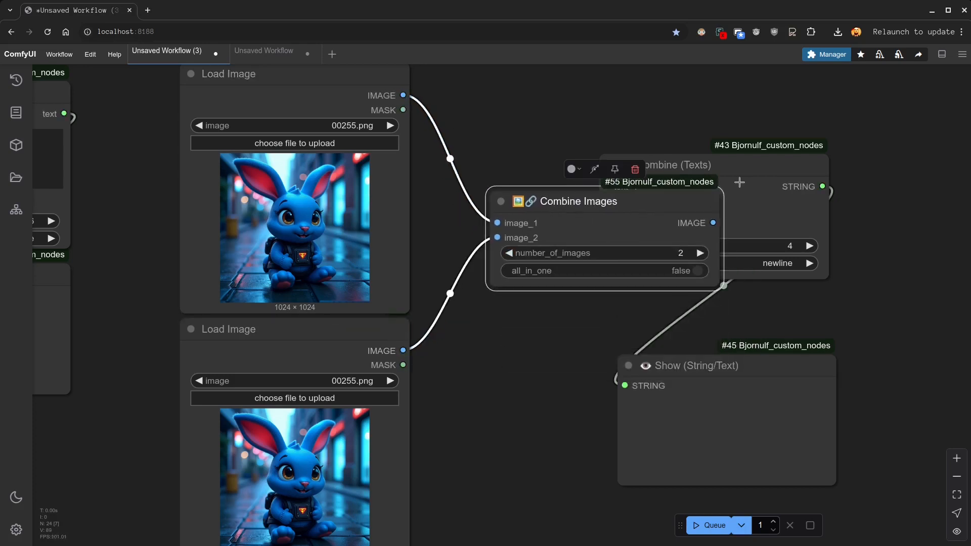
- Delete the leftover Combine (Texts) and Show (String/Text) nodes
left_click_drag(743, 173, 830, 180)
key("Delete")
left_click(740, 362)
key("Delete")
- Attach a Preview Image node to the Combine Images output and run the workflow
left_click_drag(713, 222, 554, 358)
left_click(577, 434)
key("ctrl+Return")
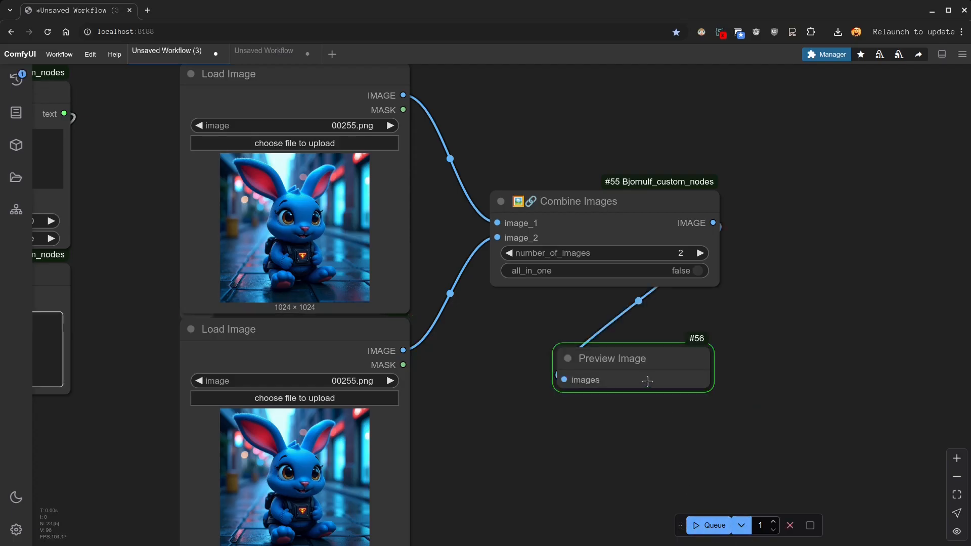
- Widen the Preview Image node so both images are shown larger side by side
left_click(637, 331)
left_click_drag(747, 494, 760, 457)
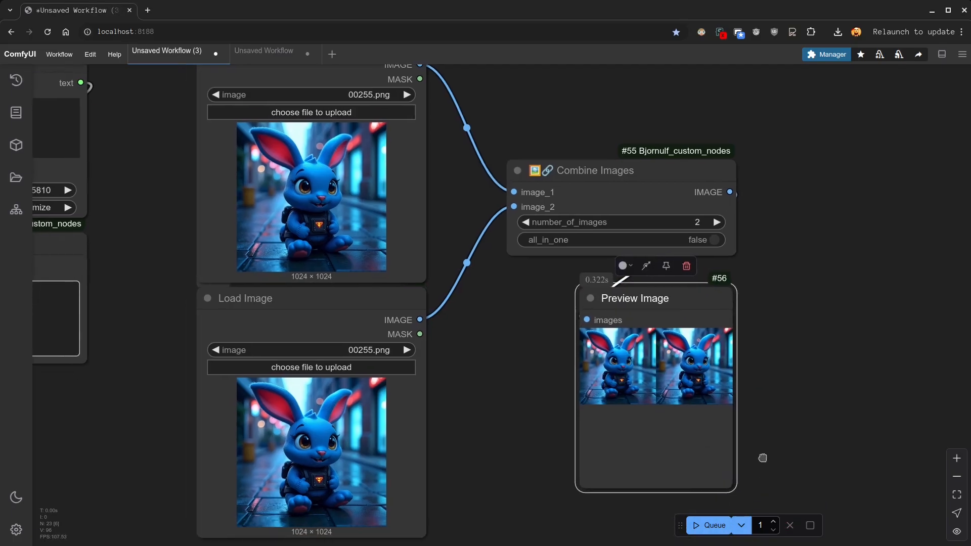
left_click_drag(734, 494, 907, 490)
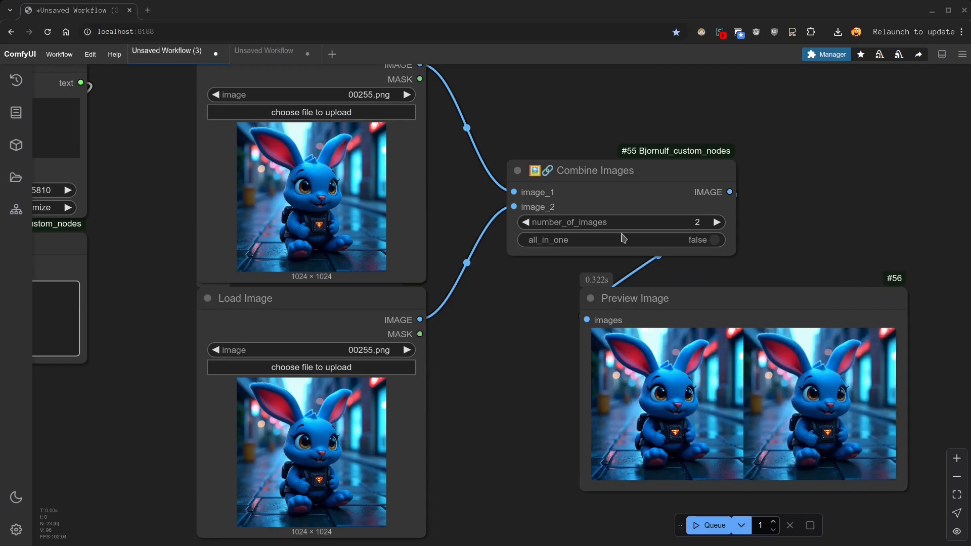
- Add a narrowed Anything Switch On/Off node before Combine Images and feed it the first Load Image's IMAGE output
double_click(533, 127)
type("switch anything")
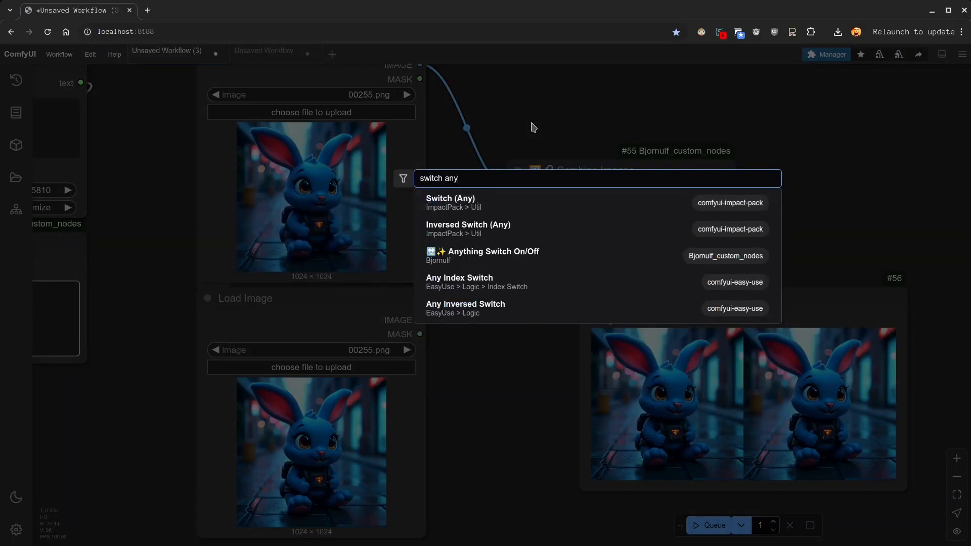
key("Return")
left_click_drag(640, 115, 585, 116)
left_click_drag(694, 179, 912, 142)
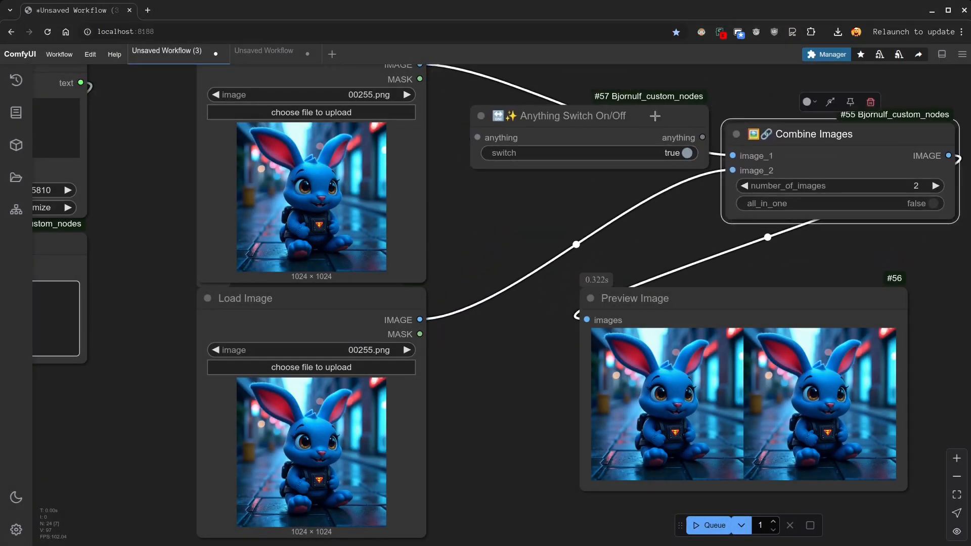
left_click_drag(420, 65, 476, 138)
left_click(584, 127)
left_click_drag(706, 169, 637, 166)
- Duplicate the Anything Switch node for the second Load Image and wire the two switches to image_1 and image_2 of Combine Images
left_click(592, 113)
key("ctrl+c")
key("ctrl+v")
left_click_drag(715, 234, 511, 285)
left_click_drag(687, 303, 760, 285)
left_click_drag(417, 312, 459, 301)
left_click_drag(609, 301, 732, 170)
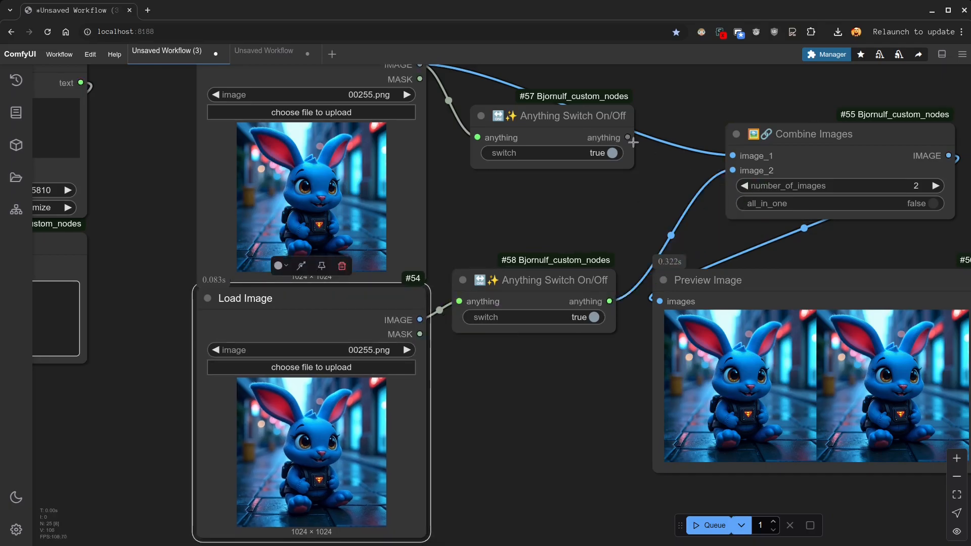
left_click_drag(842, 134, 805, 152)
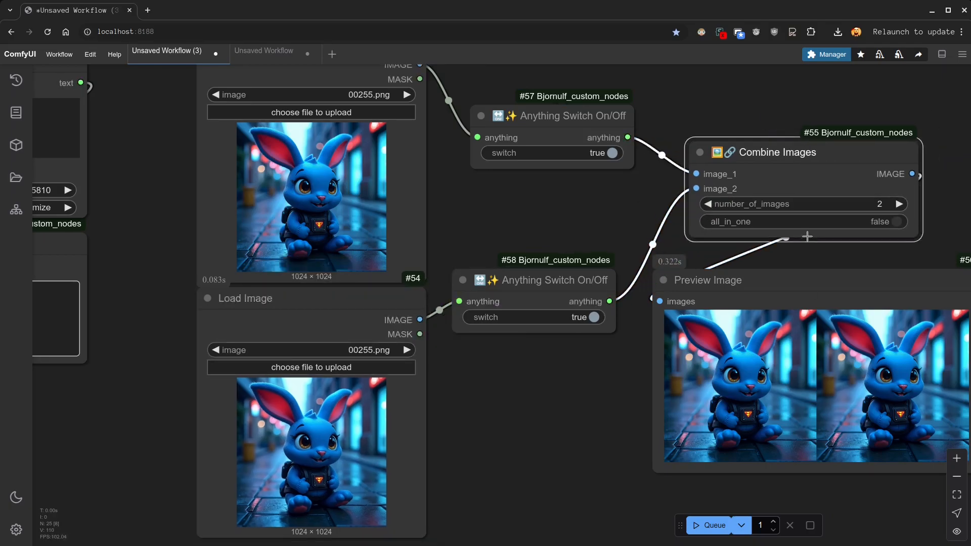
- Run the workflow with both image switches on, and again with the second image's switch turned off
left_click(706, 526)
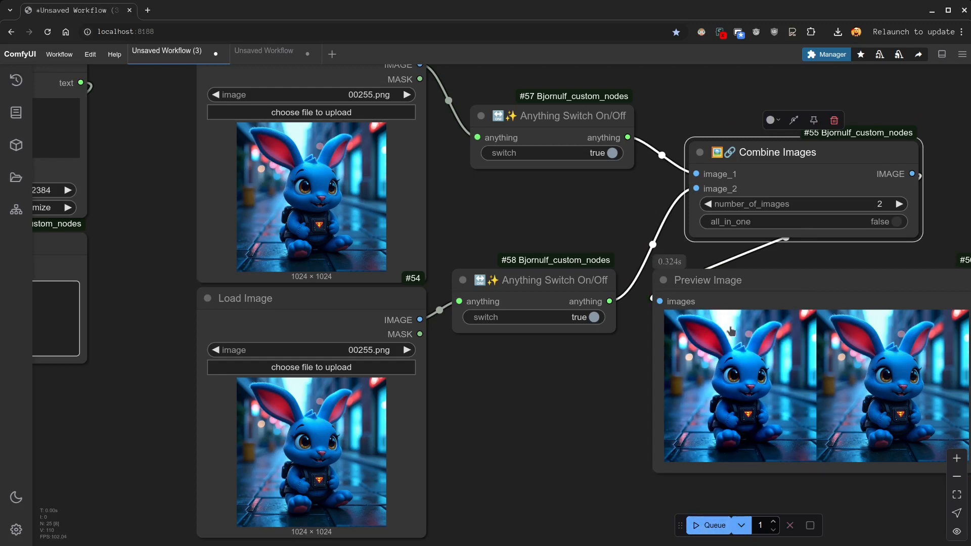
left_click(594, 317)
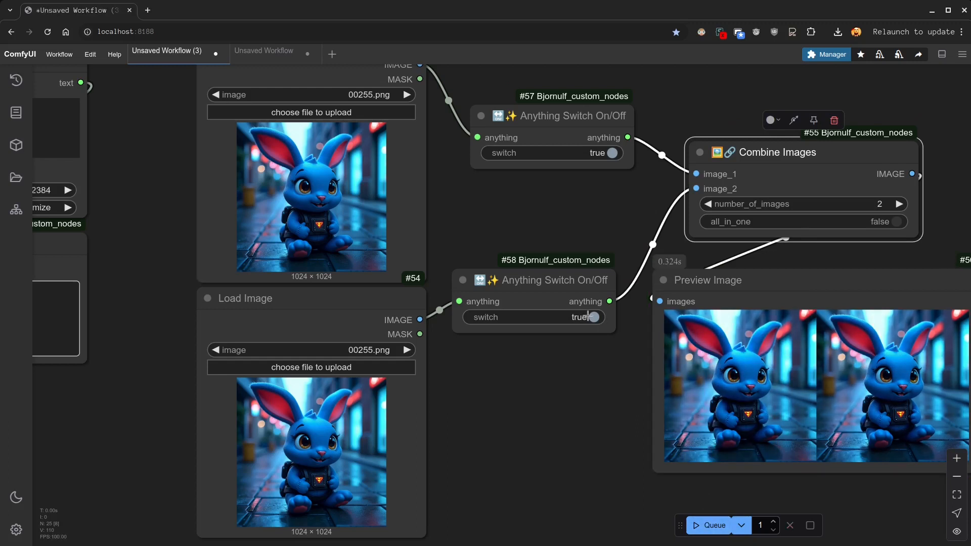
left_click(708, 526)
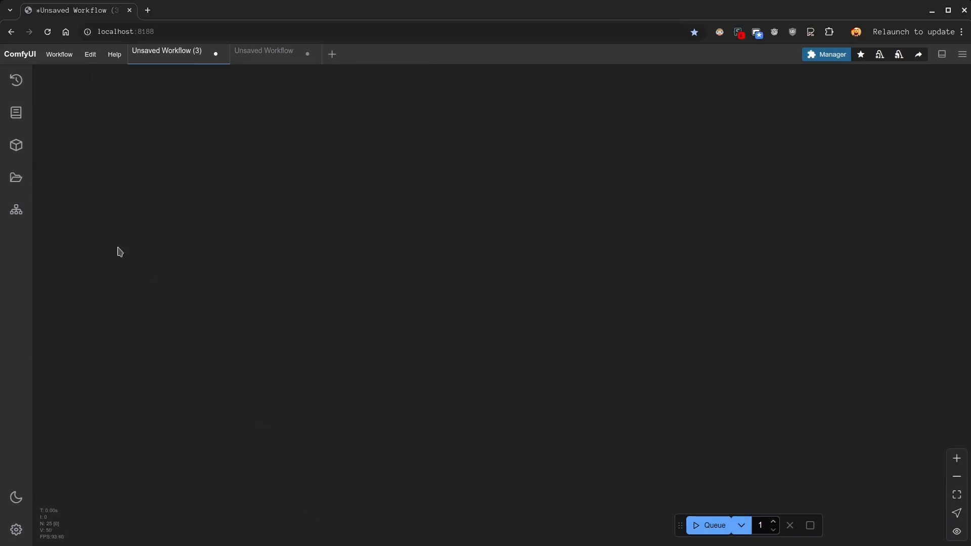
- Open the default workflow, dismiss the missing models notice, and delete the Markdown Note
left_click(59, 55)
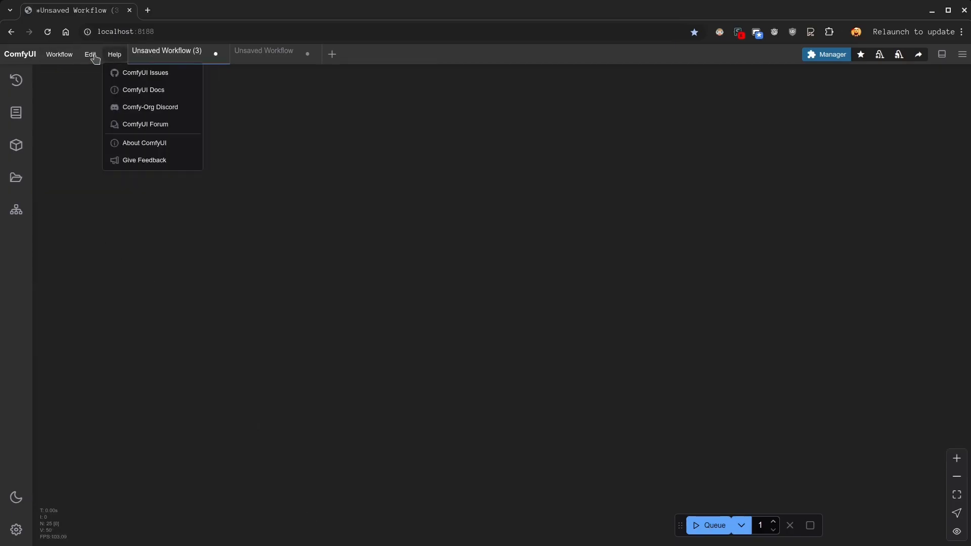
left_click(89, 115)
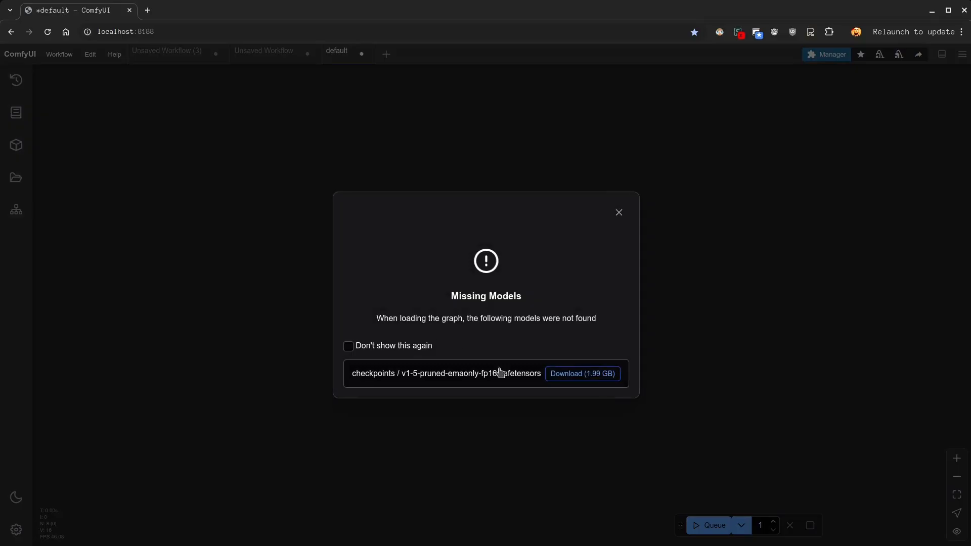
left_click(618, 216)
left_click(957, 495)
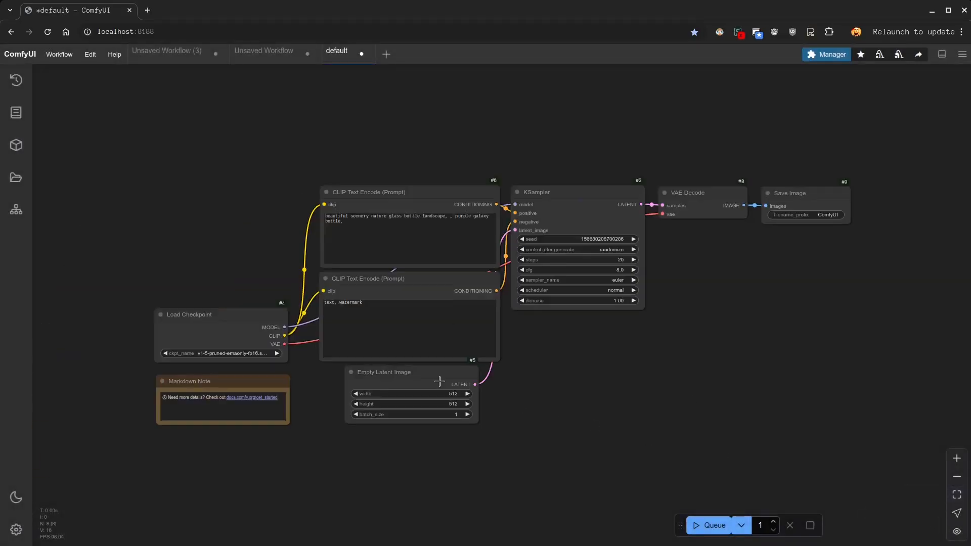
left_click(238, 385)
key("Delete")
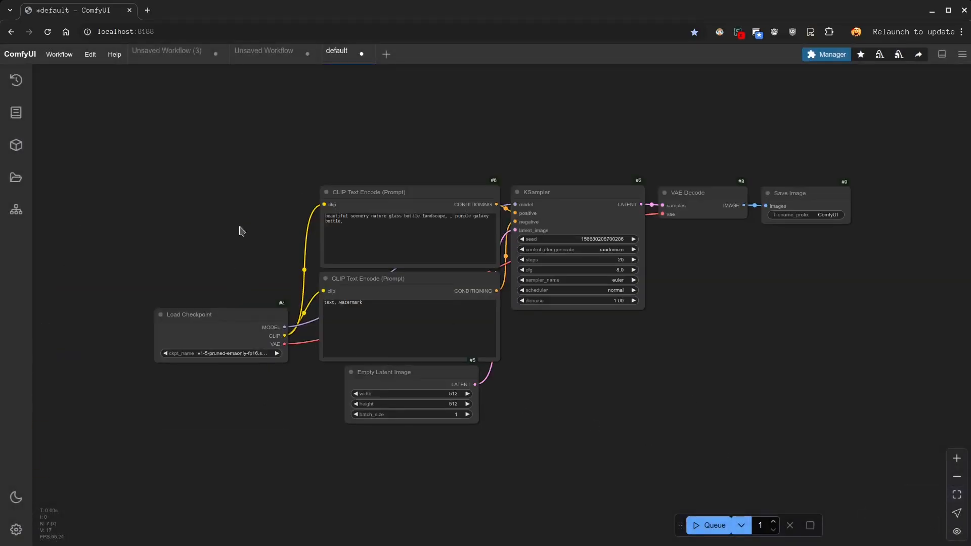
- Add a Load checkpoint SD1.5 (+Download from CivitAi) node above the existing Load Checkpoint node
double_click(238, 209)
type("load chec")
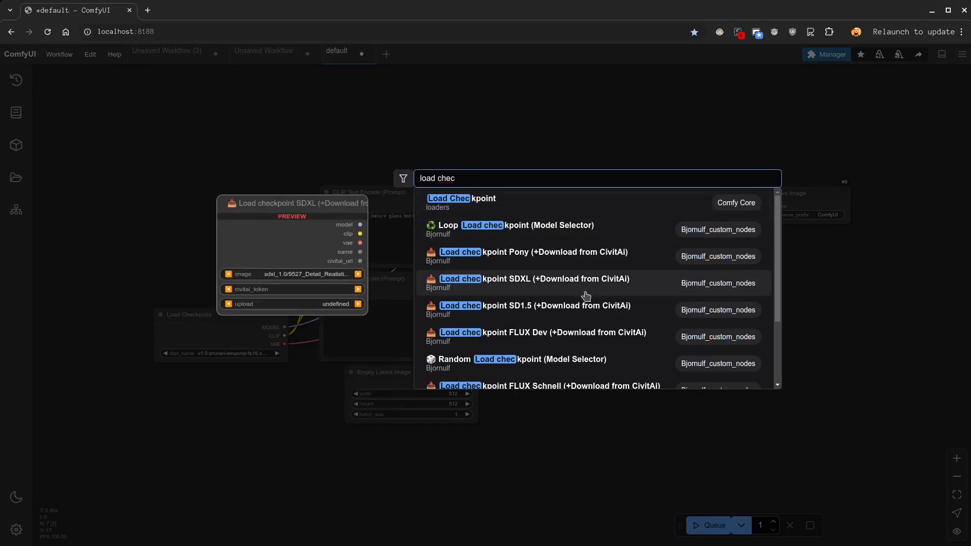
left_click(597, 310)
left_click_drag(209, 143, 212, 141)
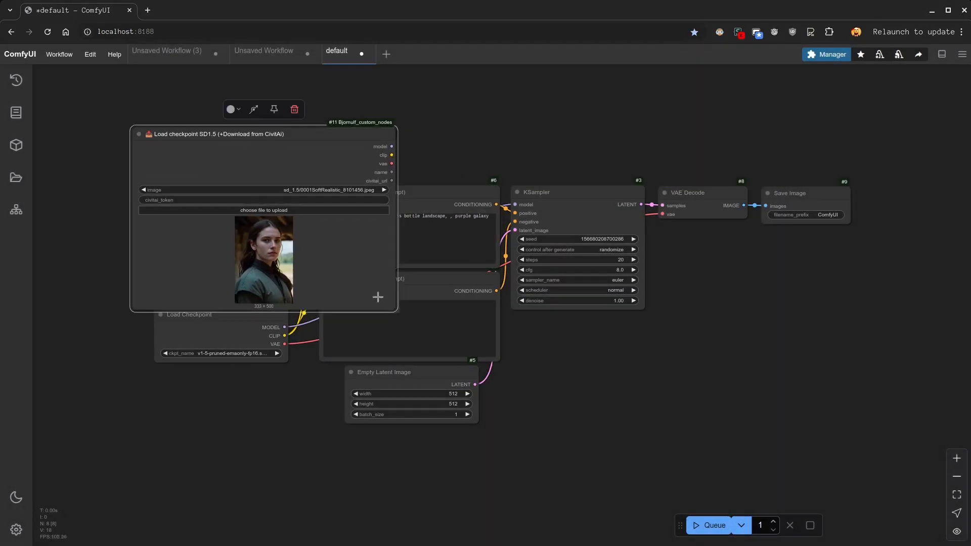
- Replace the Load Checkpoint node with the CivitAi SD1.5 loader, wiring its outputs to KSampler, both CLIP Text Encode nodes and VAE Decode
left_click_drag(393, 307, 269, 453)
left_click_drag(240, 143, 514, 205)
left_click(248, 327)
key("Delete")
left_click_drag(323, 204, 324, 291)
left_click_drag(272, 195, 662, 214)
- Replace the Save Image node with a Preview Image node fed by the VAE Decode image output
left_click_drag(791, 202, 842, 296)
key("Delete")
left_click_drag(753, 207, 845, 197)
left_click_drag(829, 164, 696, 317)
left_click(809, 327)
- Run the workflow, enlarge the Preview Image node, and run the workflow again
left_click(706, 525)
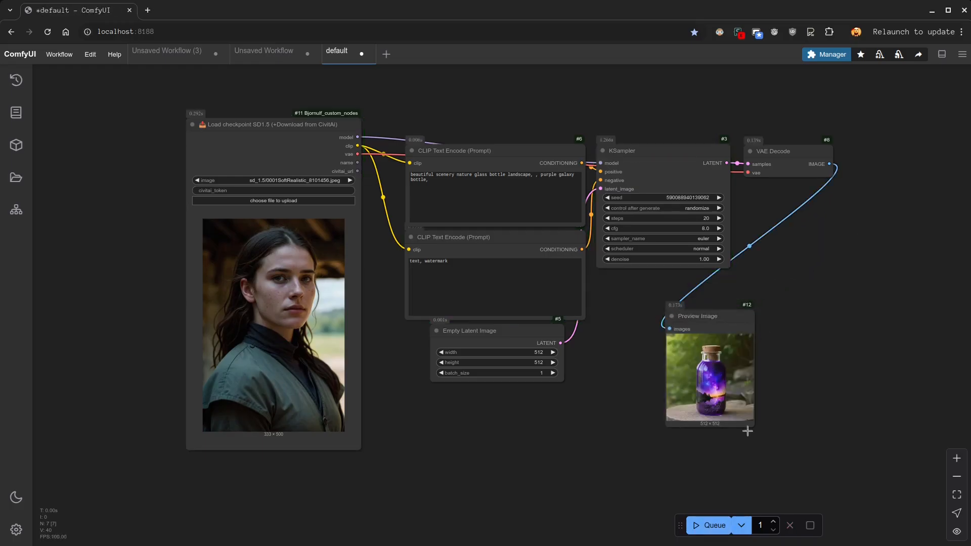
left_click_drag(755, 436, 845, 489)
left_click_drag(806, 252, 836, 268)
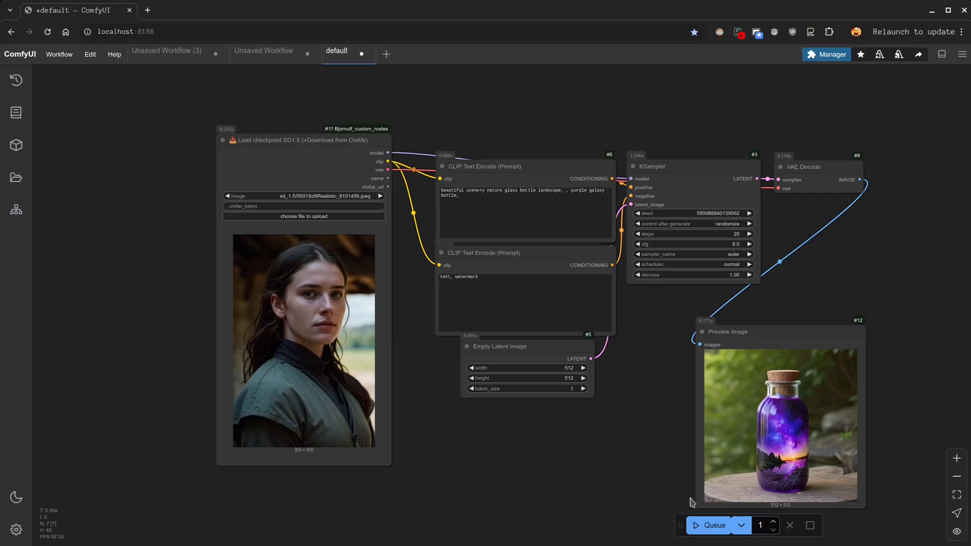
left_click(700, 525)
- Move the latent and prompt nodes down and add a Global Seed Manager node above them
left_click_drag(576, 462, 514, 147)
left_click_drag(524, 168, 517, 311)
double_click(499, 186)
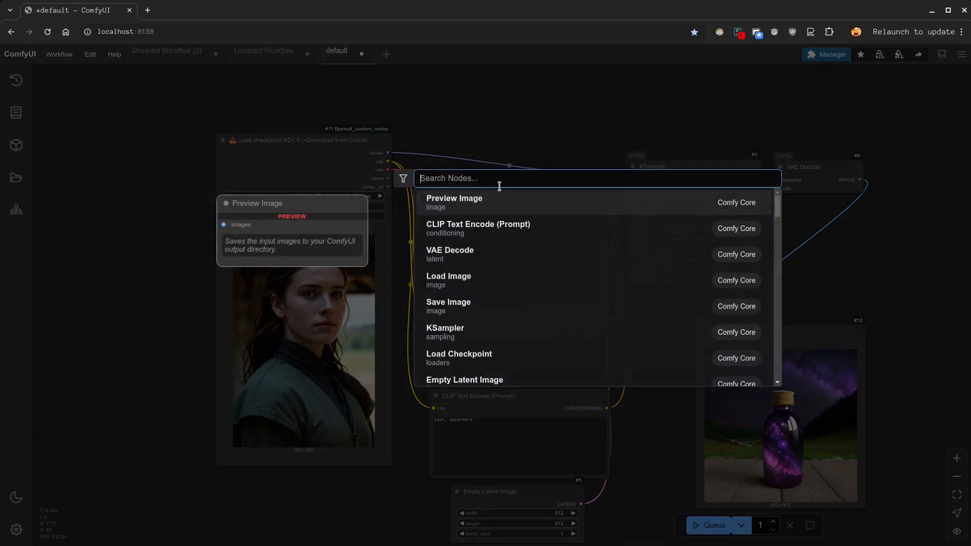
type("seed ma")
key("Return")
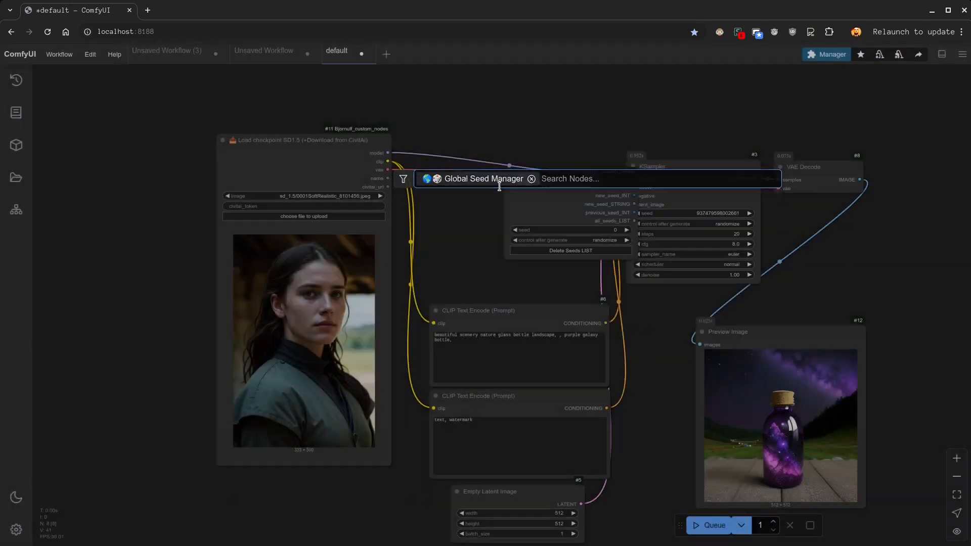
left_click_drag(546, 189, 482, 177)
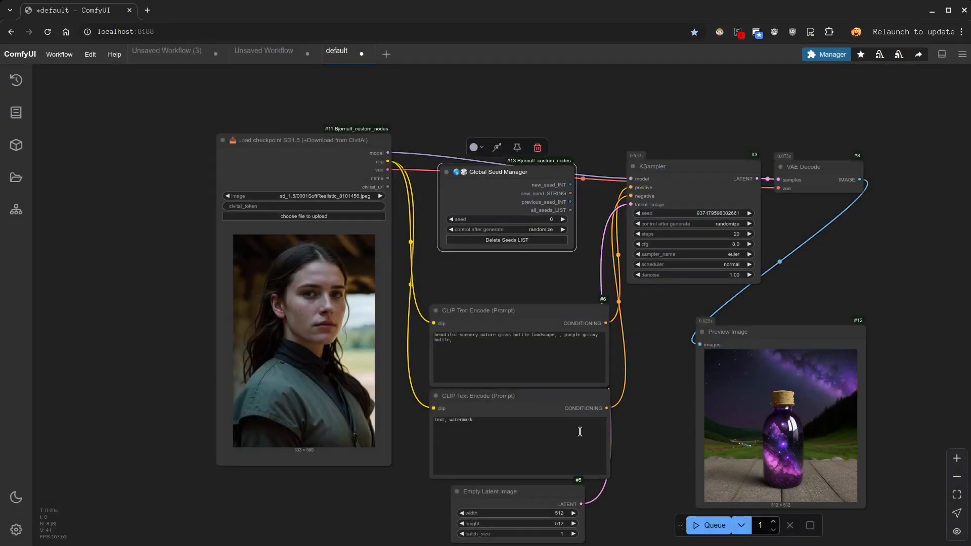
- Tidy the nodes below the Global Seed Manager and delete its stored seeds list
left_click_drag(588, 524, 484, 348)
left_click_drag(505, 309, 494, 288)
left_click(579, 231)
left_click(515, 240)
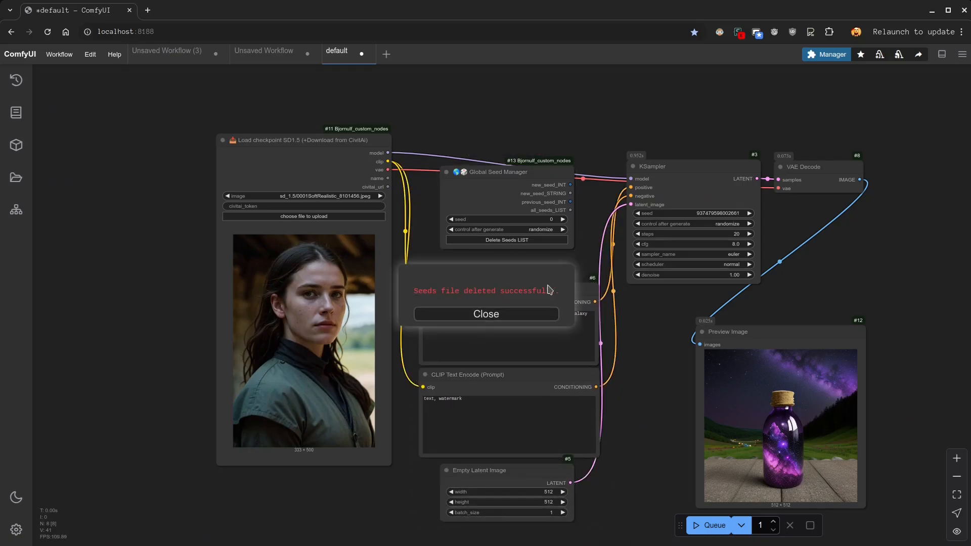
left_click(488, 317)
- Connect new_seed_INT to a new Show (Int) node and to the KSampler seed, moving Preview Image clear
left_click_drag(570, 185, 631, 323)
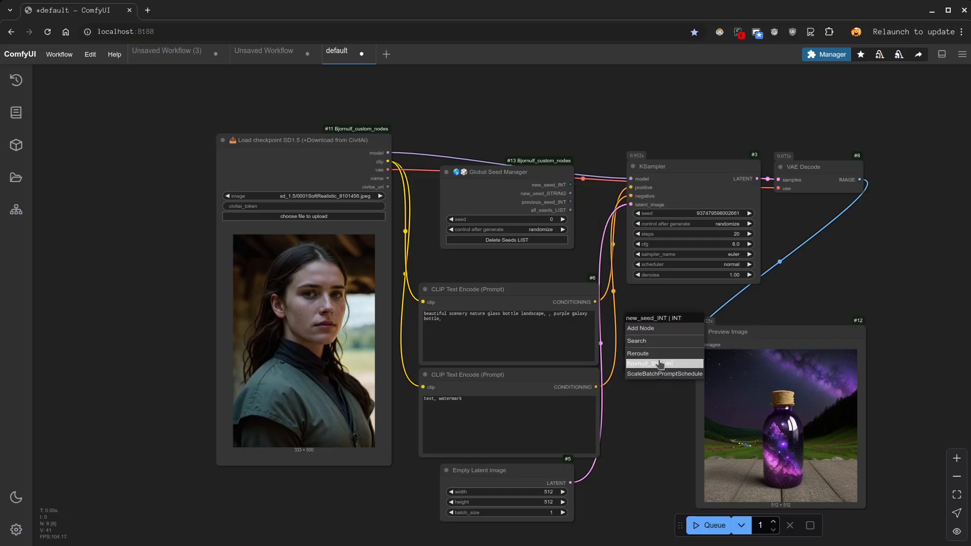
left_click(657, 365)
left_click_drag(795, 338, 881, 217)
left_click_drag(730, 317, 731, 326)
left_click_drag(570, 184, 652, 213)
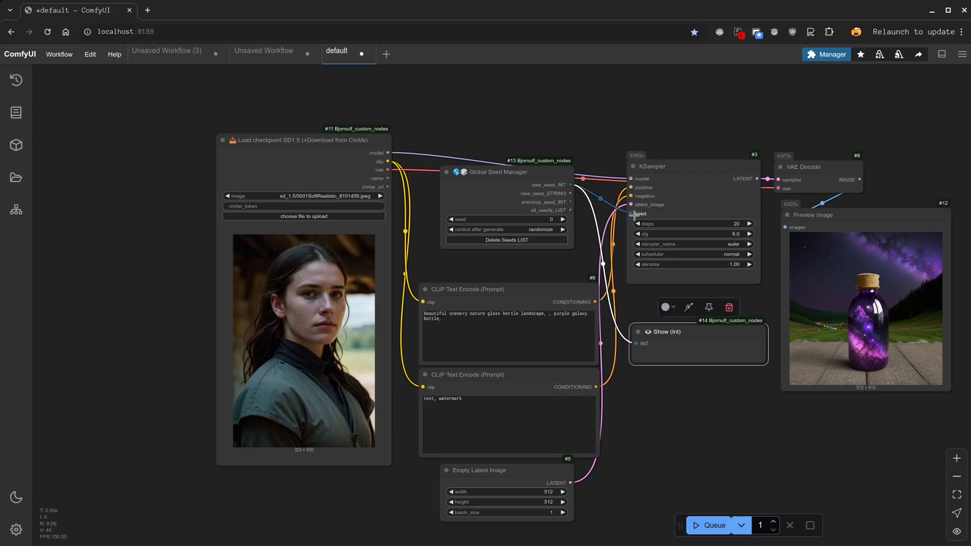
- Run the workflow three times, comparing the Global Seed Manager's seed with the value in Show (Int)
left_click(707, 525)
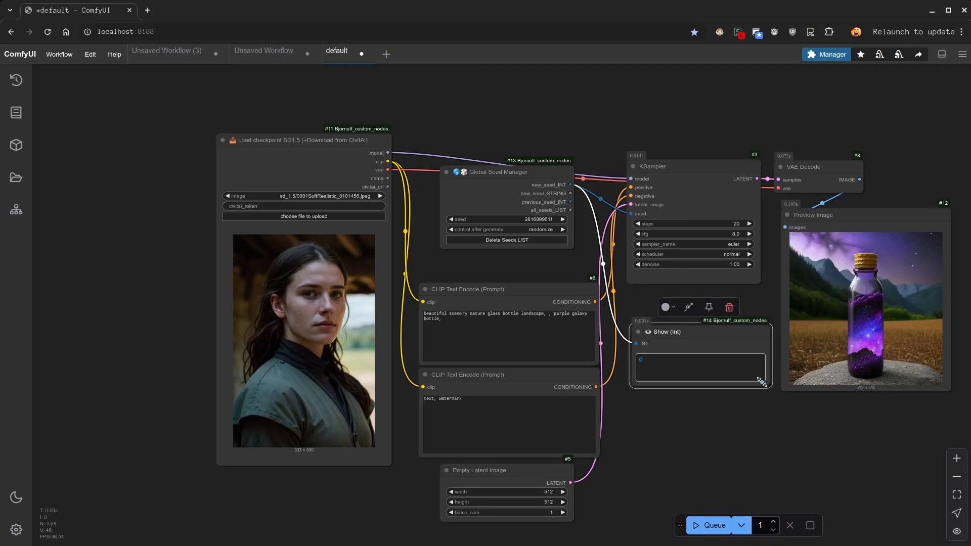
left_click(710, 525)
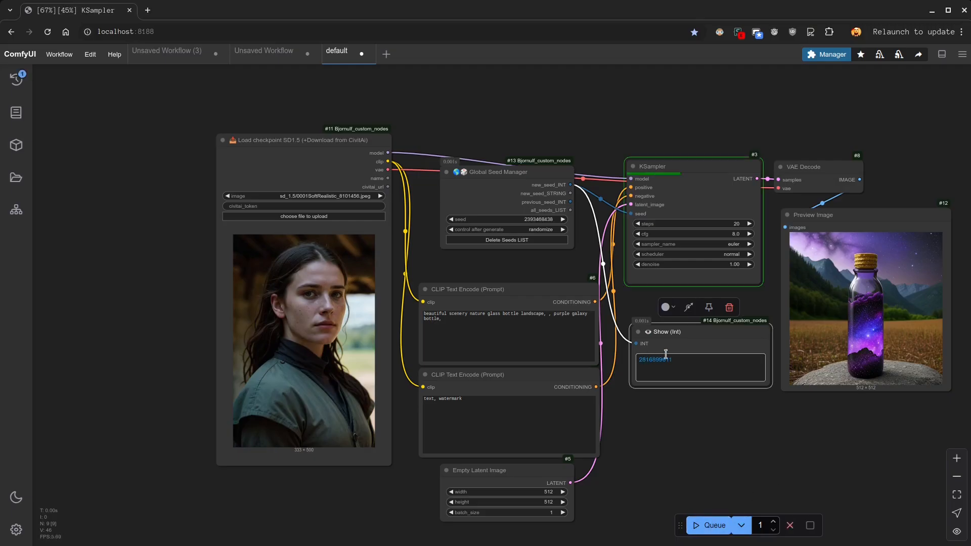
left_click(550, 218)
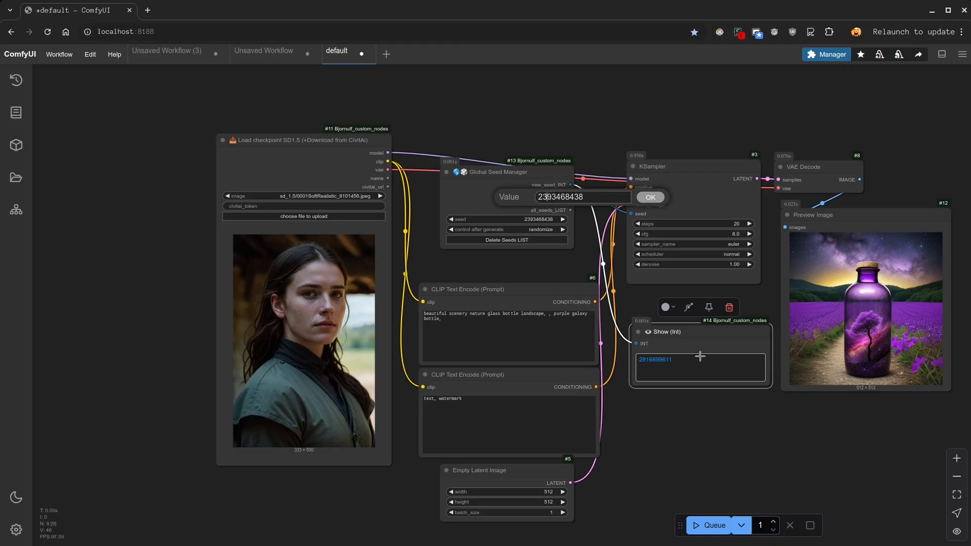
key("Return")
key("ctrl+Return")
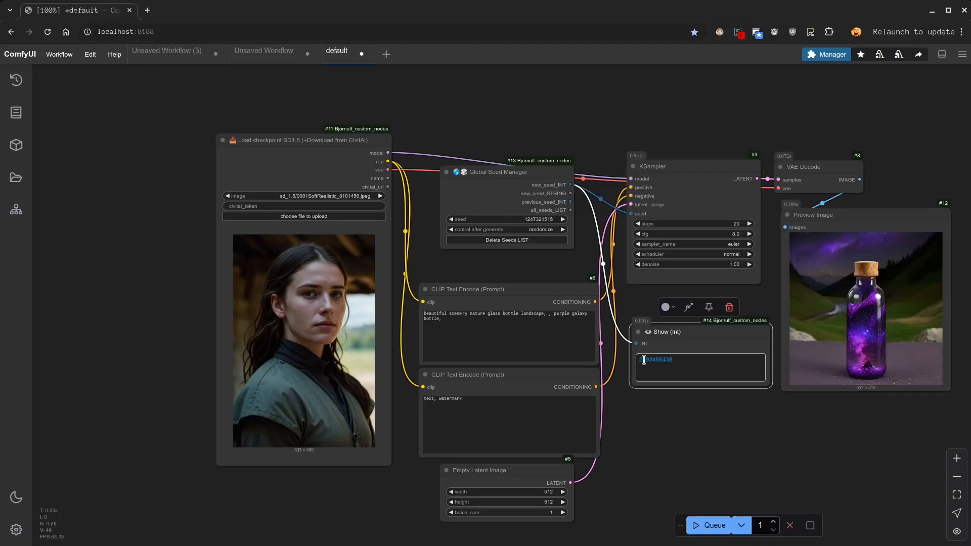
- Duplicate the Preview Image node, place the copy below the original, and feed it from VAE Decode
left_click(846, 218)
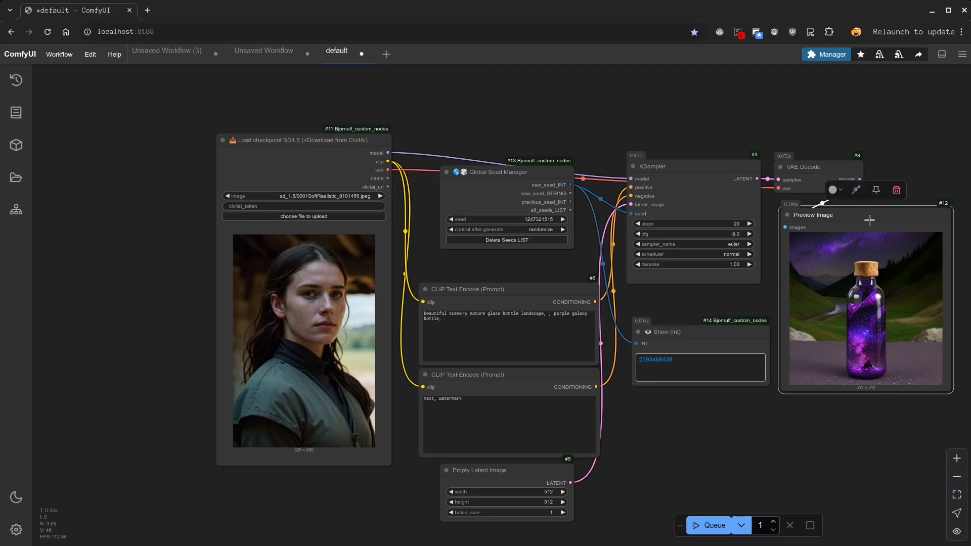
key("ctrl+c")
key("ctrl+v")
left_click_drag(951, 308, 803, 422)
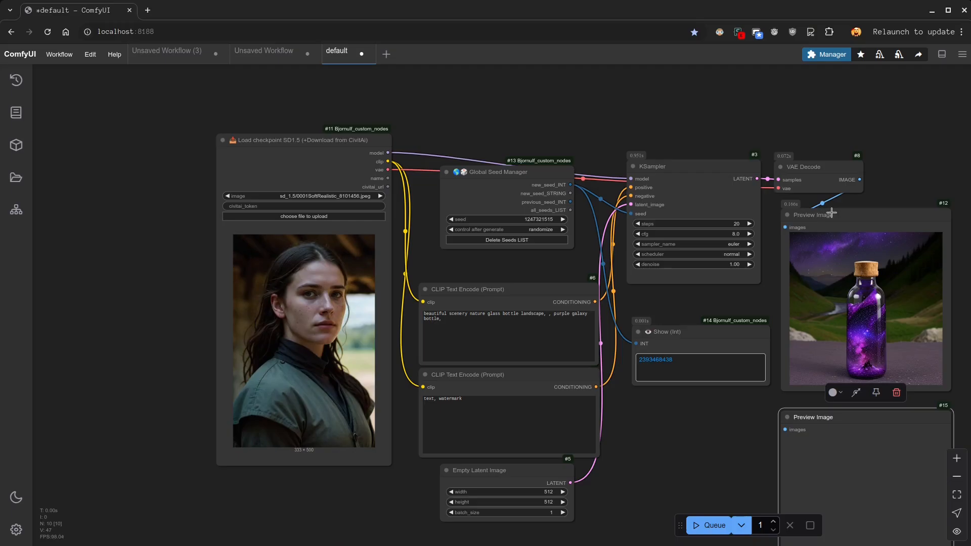
left_click_drag(858, 180, 779, 422)
left_click(660, 360)
left_click(547, 220)
key("ctrl+v")
left_click(649, 194)
left_click(544, 230)
left_click(557, 232)
left_click(706, 525)
mouse_move(835, 429)
left_mouse_down()
mouse_move(890, 389)
mouse_move(966, 222)
mouse_move(880, 225)
mouse_move(831, 395)
mouse_move(849, 414)
left_mouse_up()
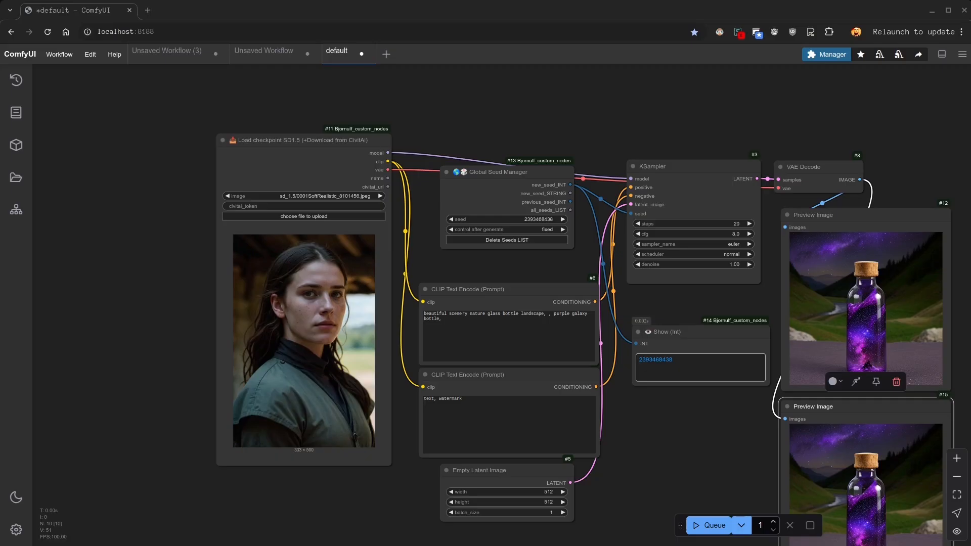
- Delete the original Preview Image node and move the copy into its place
left_click(864, 221)
key("Delete")
left_click_drag(855, 407, 865, 225)
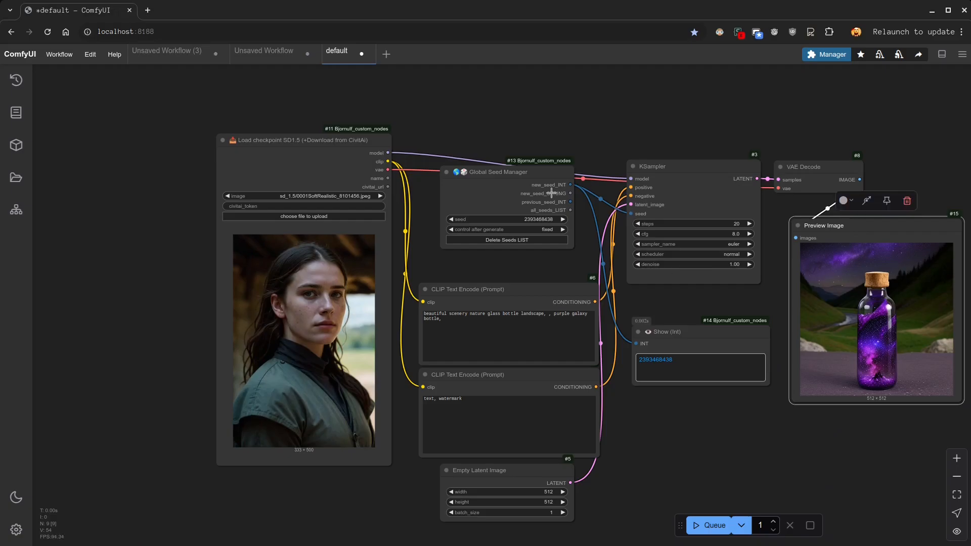
- Connect all_seeds_LIST to a new Show (String/Text) node and run the workflow
left_click_drag(570, 210, 651, 490)
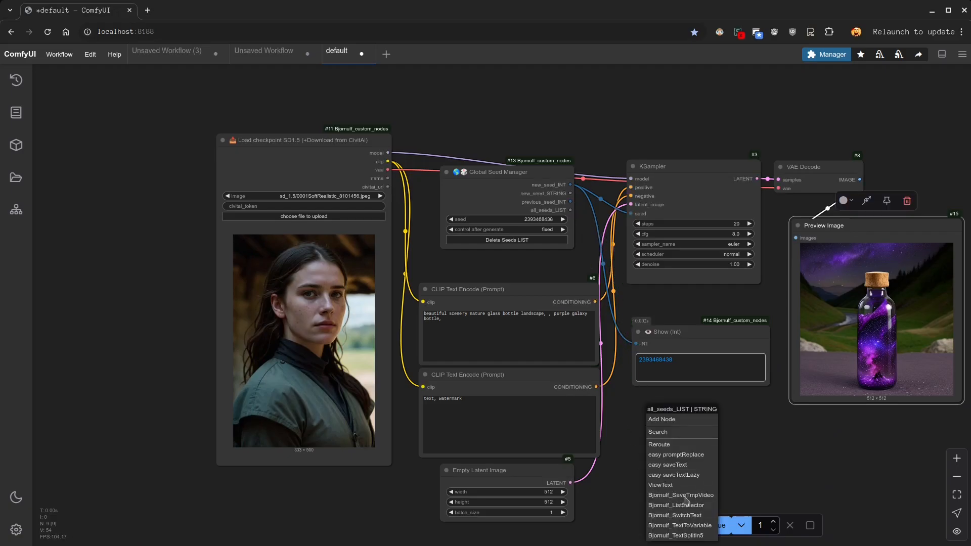
left_click(670, 432)
type("show str")
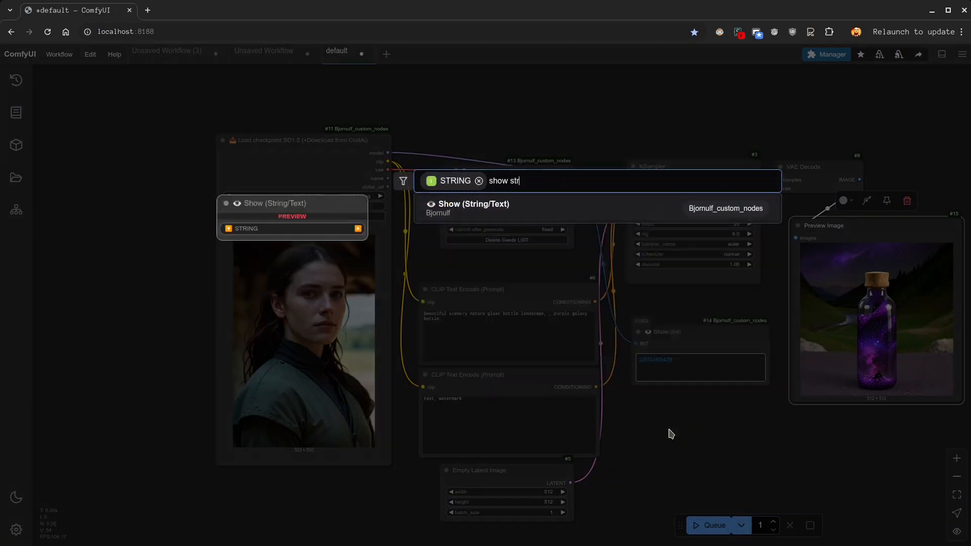
key("Return")
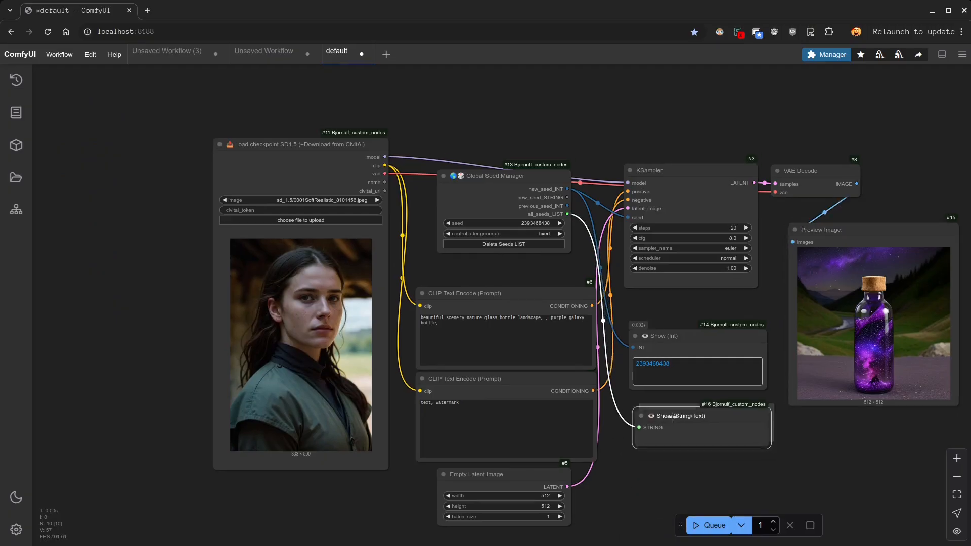
left_click_drag(672, 416, 676, 411)
left_click(708, 525)
- Set the Global Seed Manager's control after generate to randomize, and reposition and enlarge the Show (String/Text) node
left_click(544, 233)
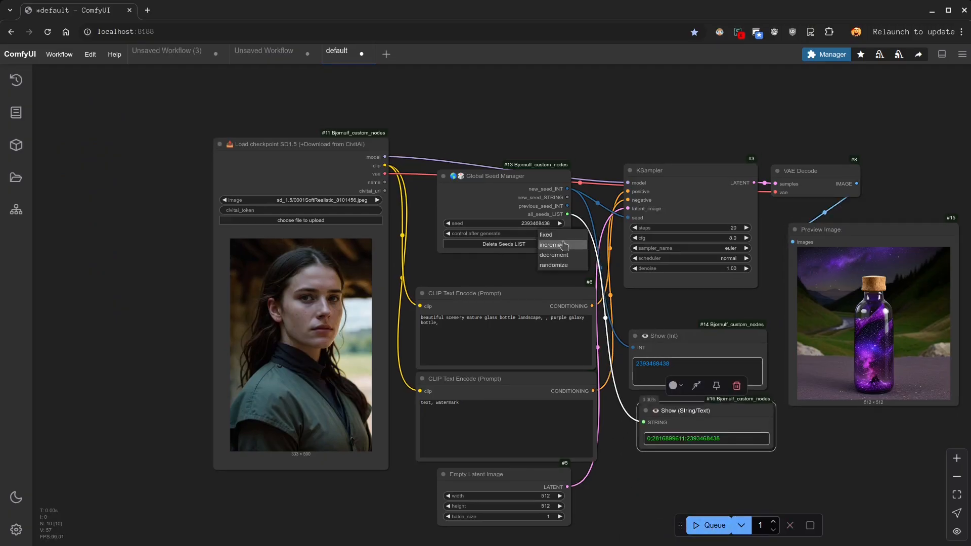
left_click(559, 266)
left_click_drag(688, 410, 666, 410)
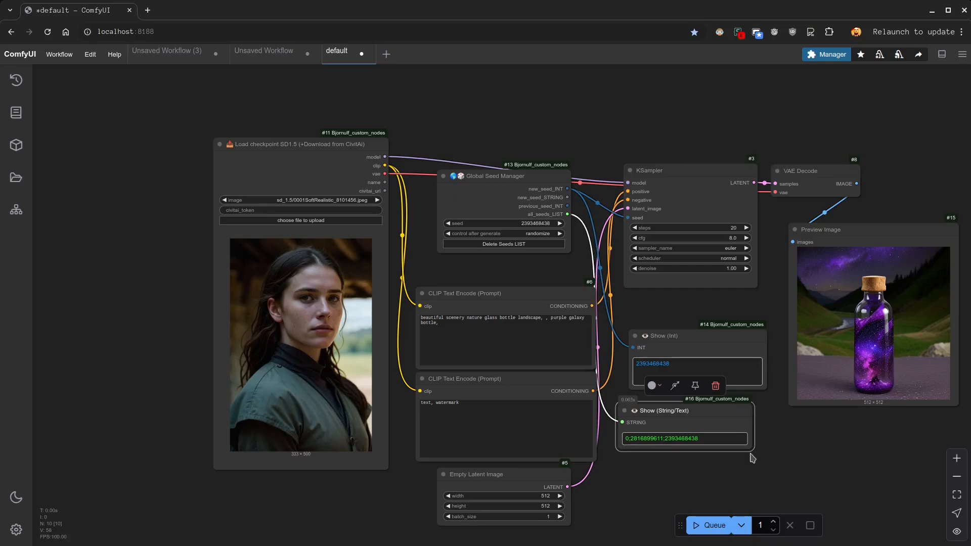
left_click_drag(752, 450, 779, 502)
- Run the workflow several times to add more random seeds to the seed list
left_click(720, 529)
left_click(707, 525)
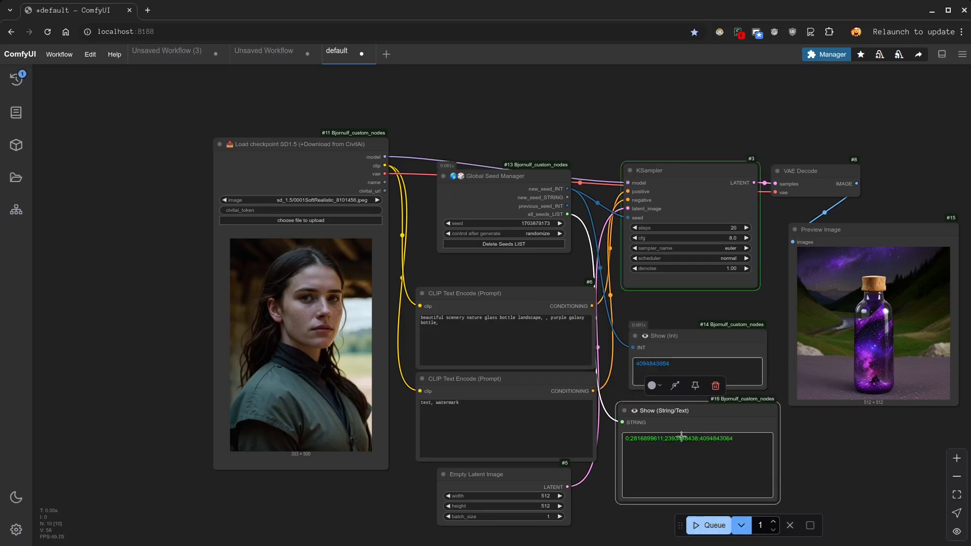
left_click(713, 524)
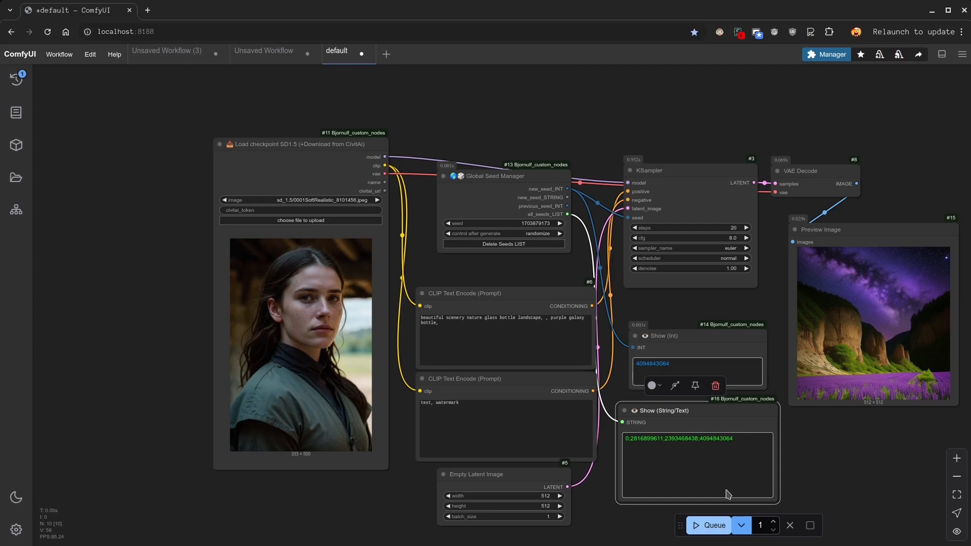
key("ctrl+Return")
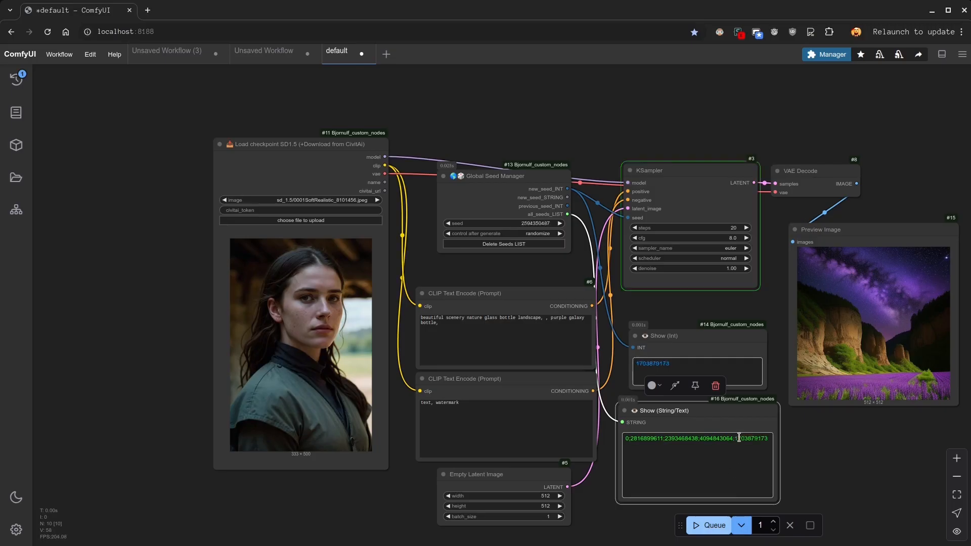
key("ctrl+Return")
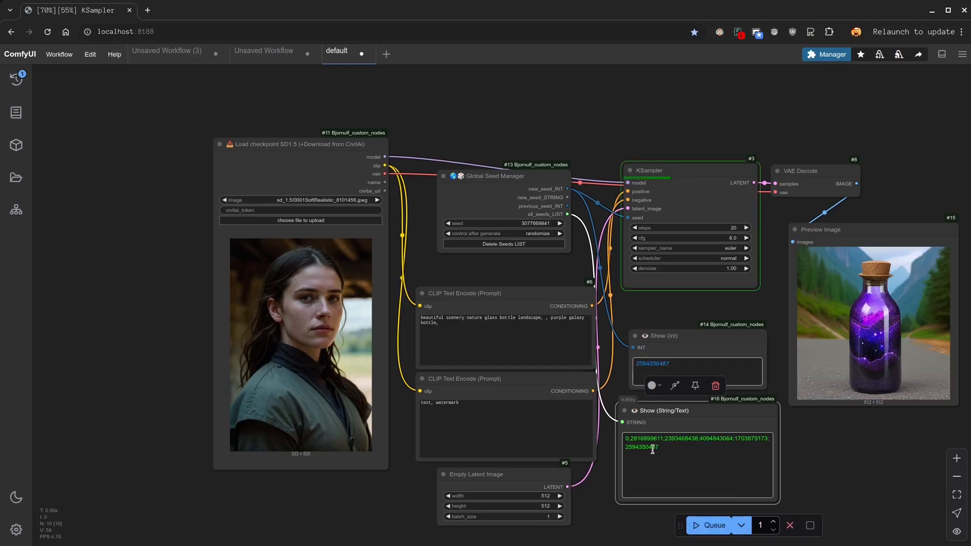
- Add a Select from List node fed by all_seeds_LIST and wire its selected_element_INT to the KSampler seed
left_click_drag(671, 414, 842, 435)
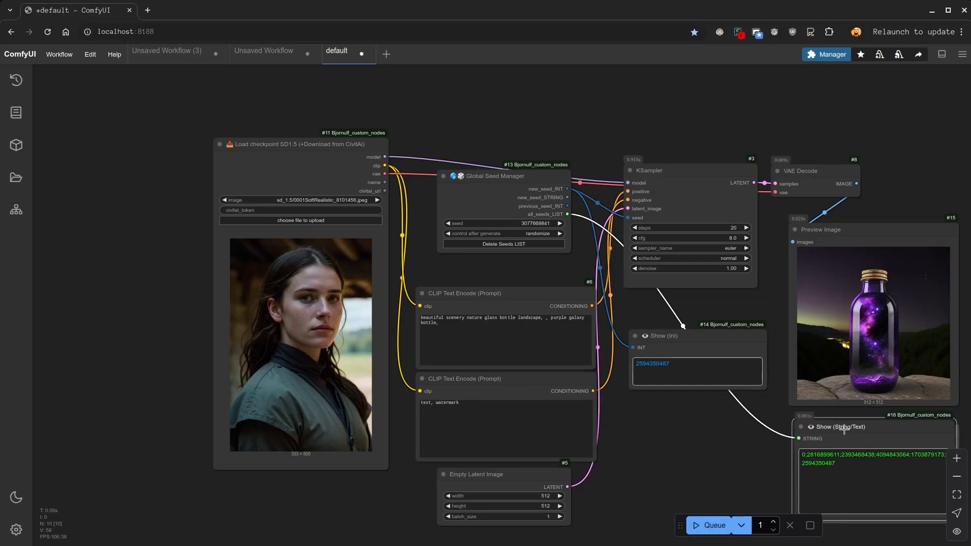
left_click_drag(568, 214, 625, 406)
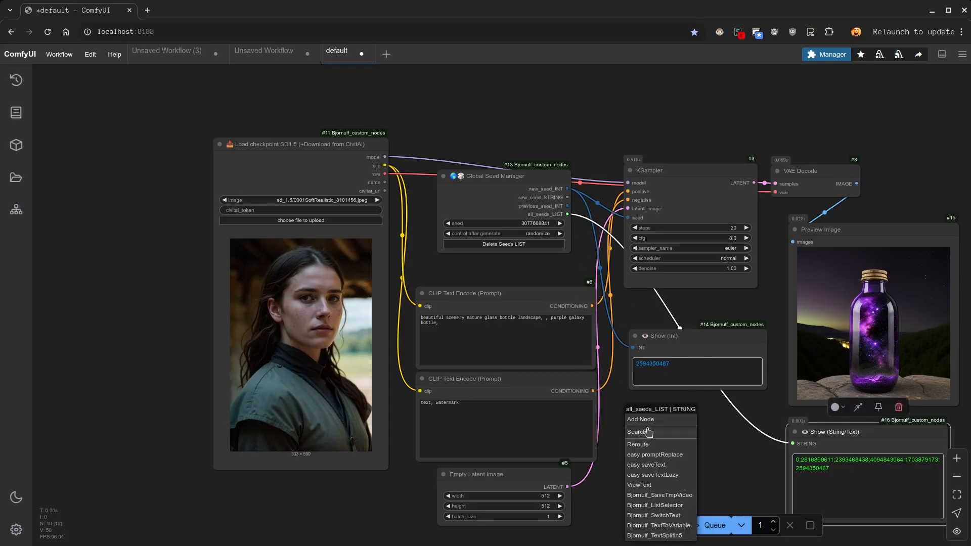
left_click_drag(567, 214, 634, 426)
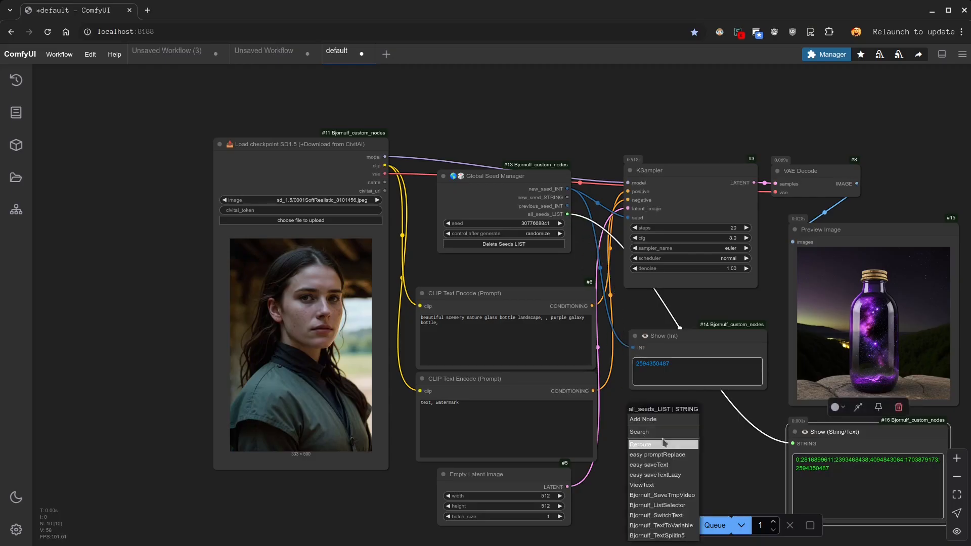
left_click(661, 431)
type("select")
type("li")
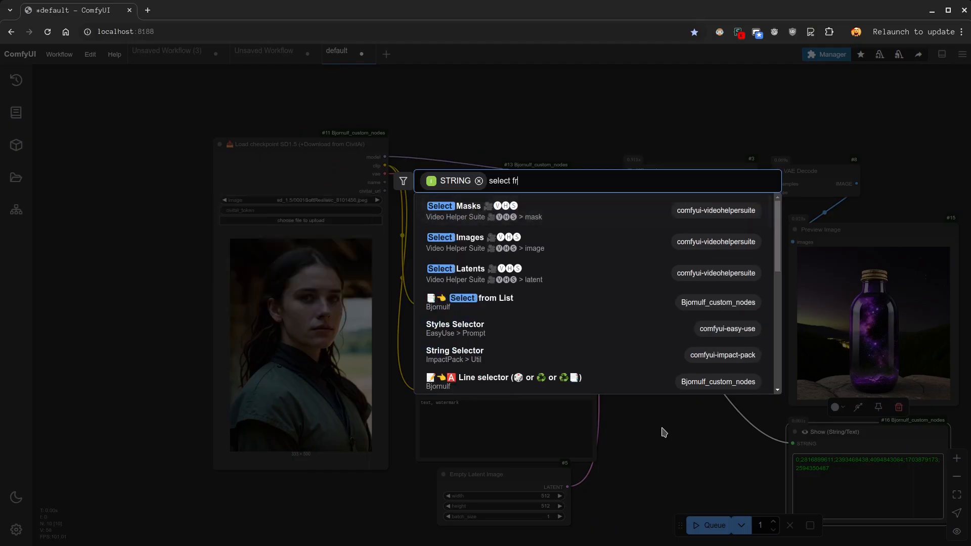
key("Return")
left_click_drag(726, 410, 630, 218)
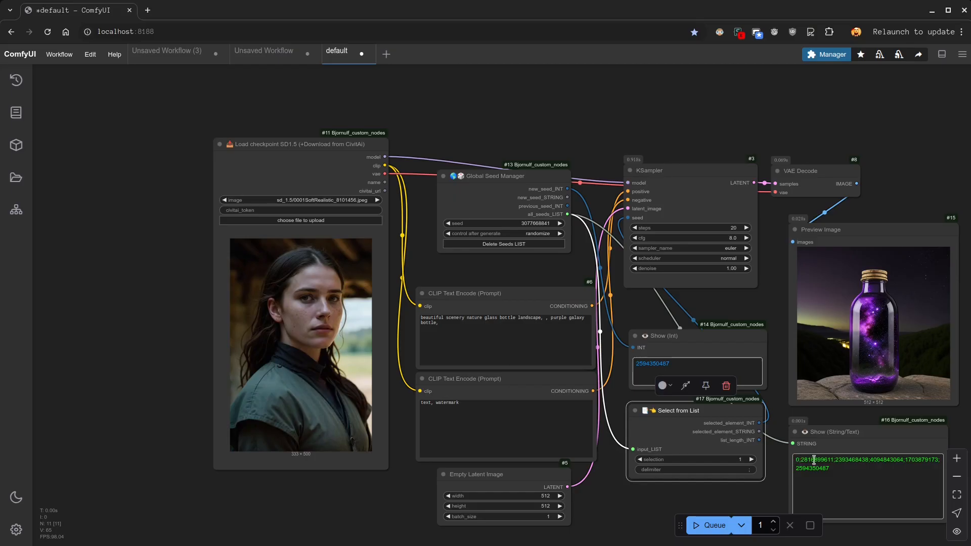
- Set the Select from List selection to 3 and run the workflow
left_click(842, 456)
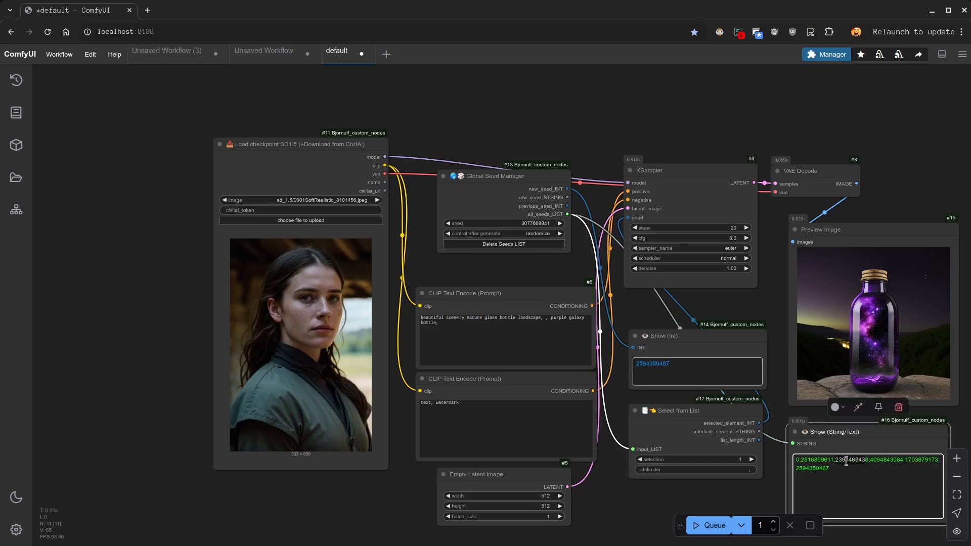
left_click(865, 462)
left_click(753, 458)
left_click(750, 459)
left_click(711, 525)
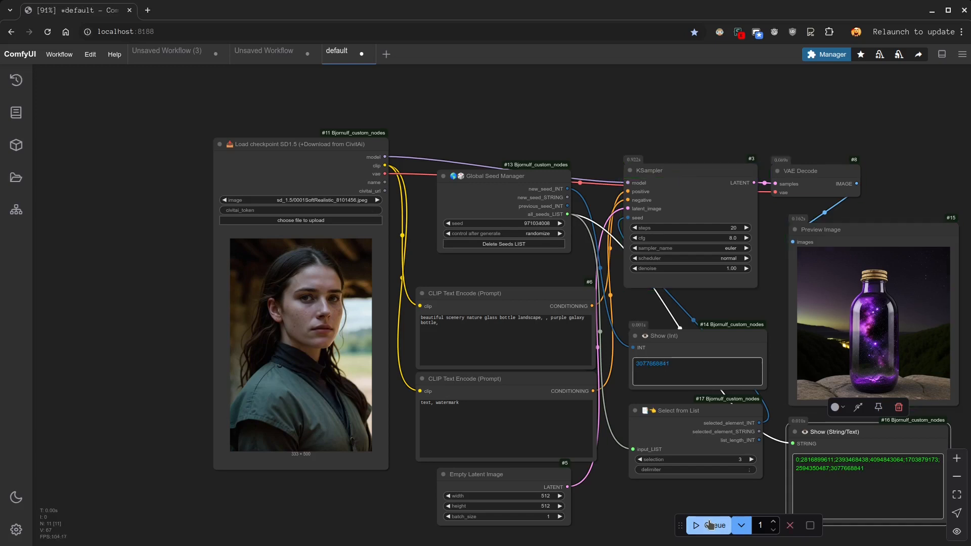
- Set the Select from List selection to 4 and run the workflow, repeating the run once
left_click(751, 458)
left_click(713, 525)
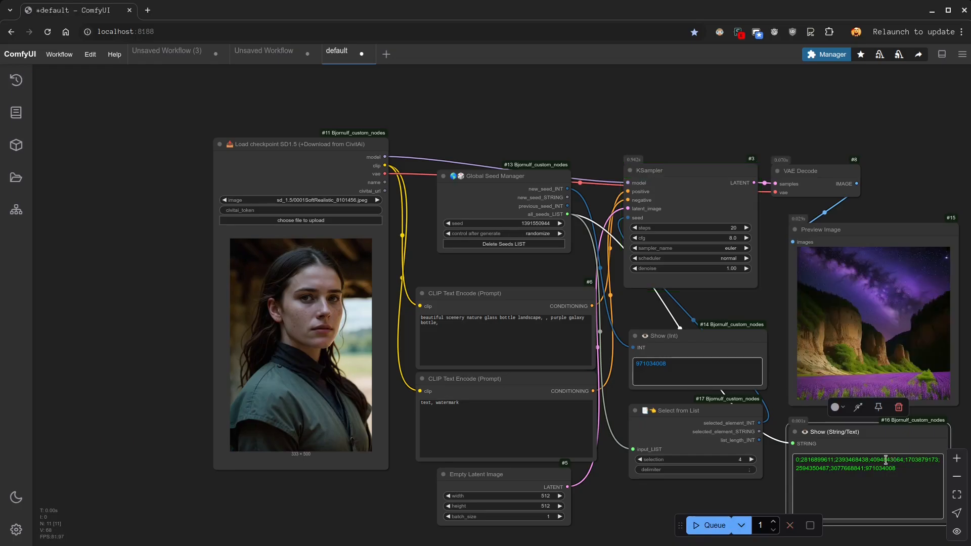
mouse_move(885, 309)
left_mouse_down()
mouse_move(866, 299)
mouse_move(874, 299)
left_mouse_up()
left_click(707, 526)
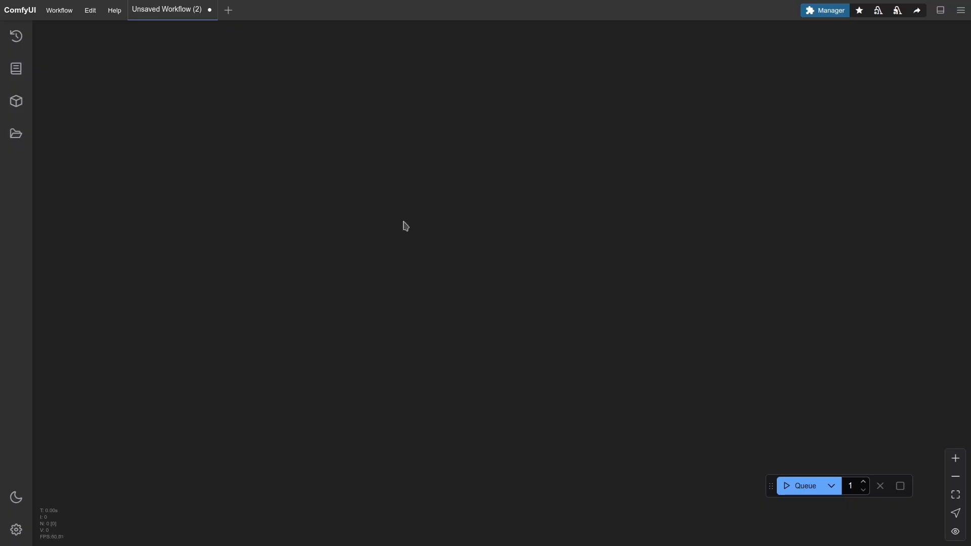
- Add a Remote Execute Workflow node to the empty workflow
double_click(375, 134)
type("exec")
key("Return")
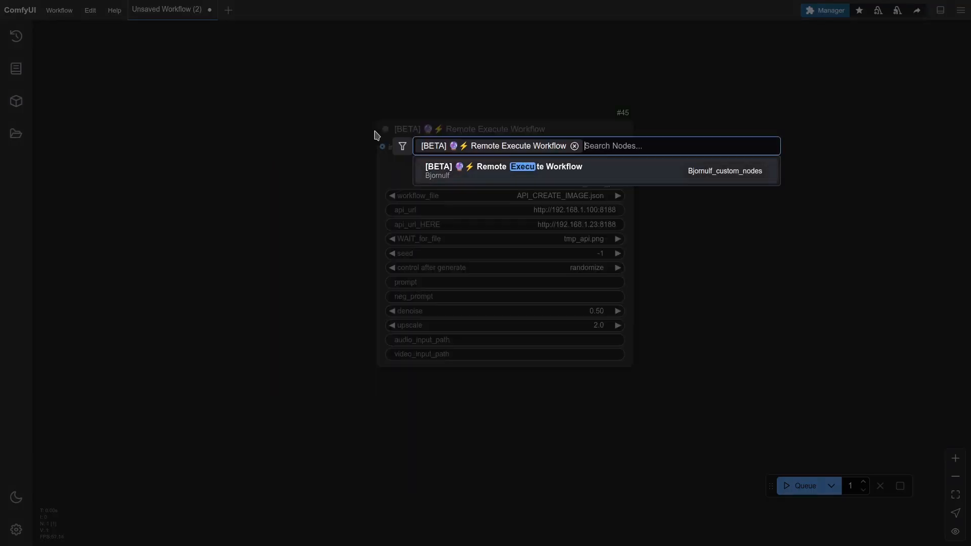
- Reposition the Remote Execute Workflow node and add a narrowed Write Text node to its left
left_click_drag(461, 130, 352, 70)
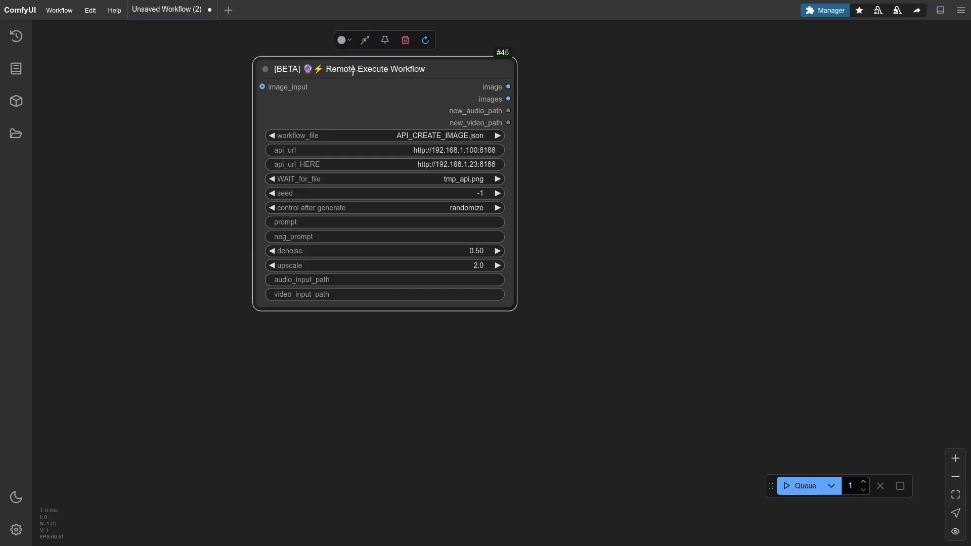
double_click(115, 114)
type("write")
key("Return")
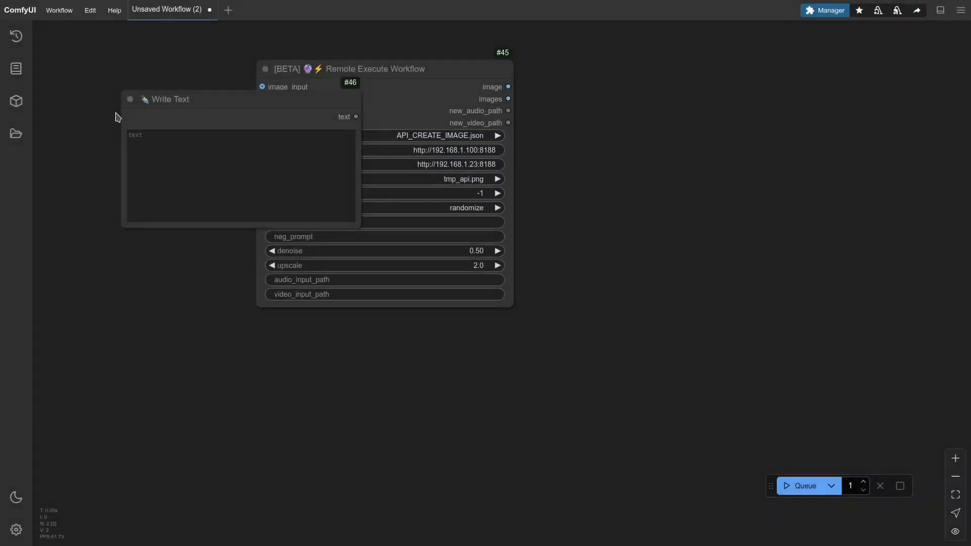
left_click_drag(165, 98, 90, 67)
left_click_drag(283, 191, 223, 194)
- Enter "two vikings looking at the camera" in the Write Text node and wire its text to the Remote Execute Workflow prompt
left_click(80, 102)
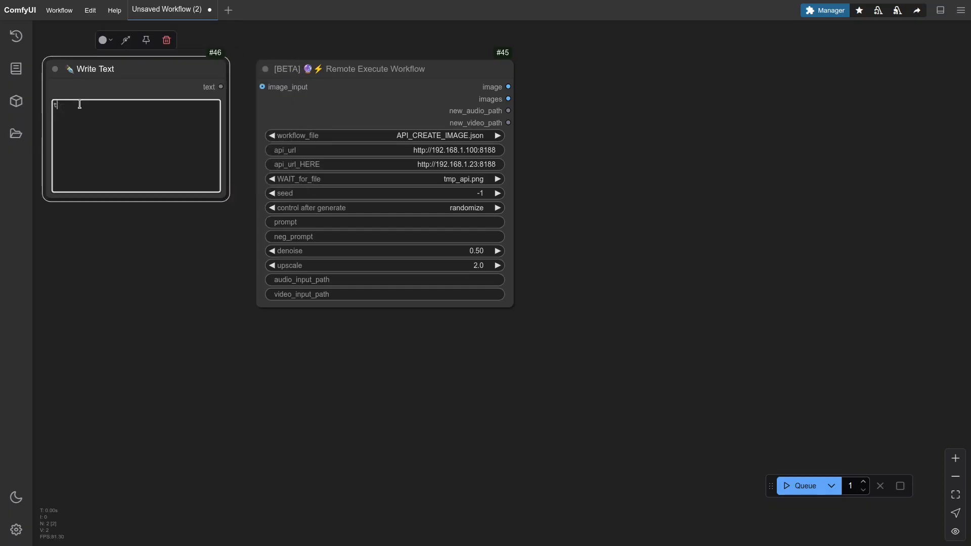
type("two vikings")
left_click_drag(221, 87, 263, 223)
- Set the remote node's workflow_file to tmp_api.png_API_create_image.json, with seed 666 and control after generate fixed
left_click(444, 136)
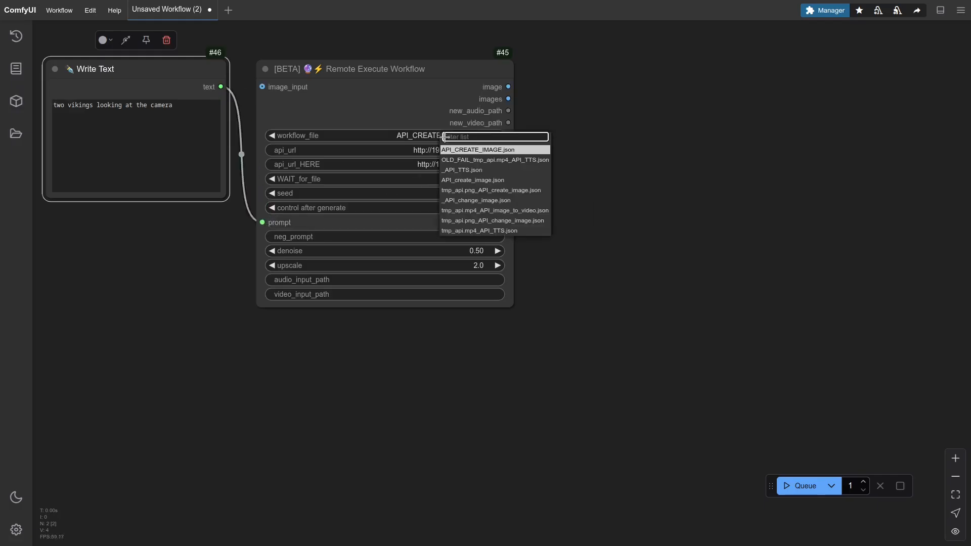
left_click(474, 192)
left_click(479, 192)
type("6")
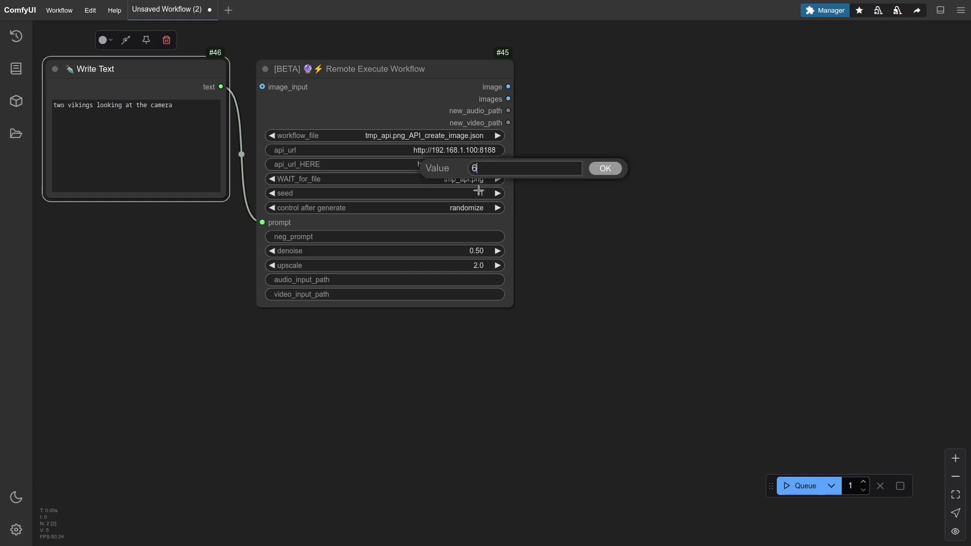
type("66.")
key("Return")
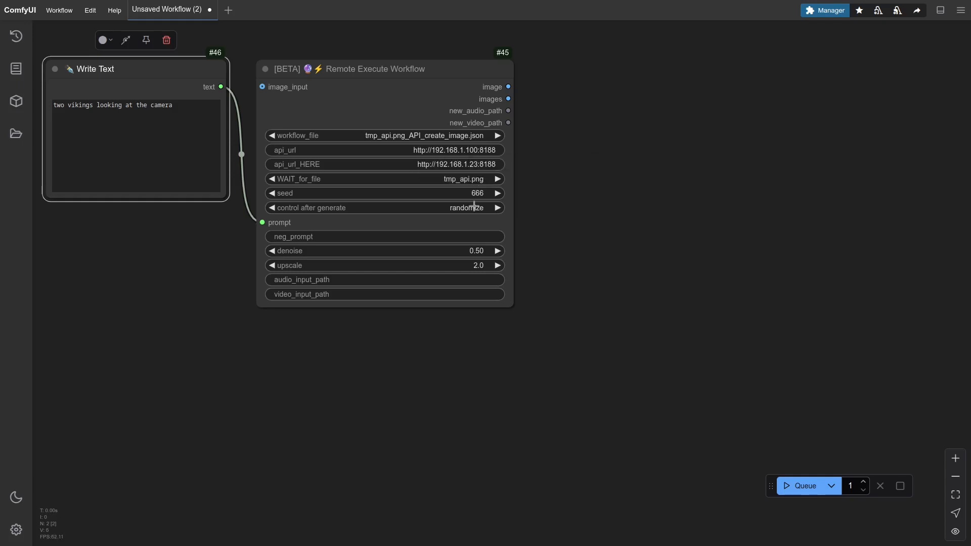
left_click(474, 205)
left_click(477, 210)
- Add a Preview Image node on the remote node's image output, run the workflow and enlarge the preview
left_click_drag(512, 91, 541, 89)
left_click(567, 151)
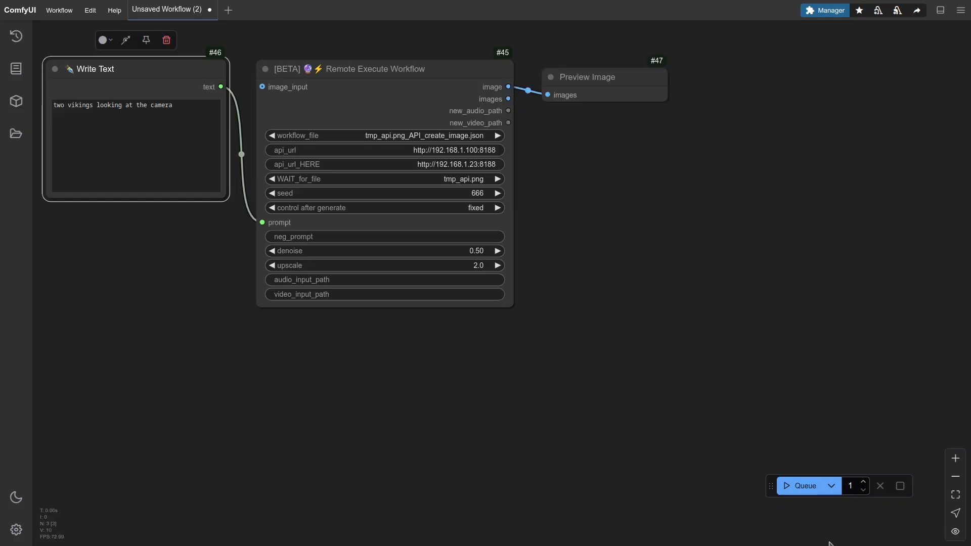
left_click(802, 486)
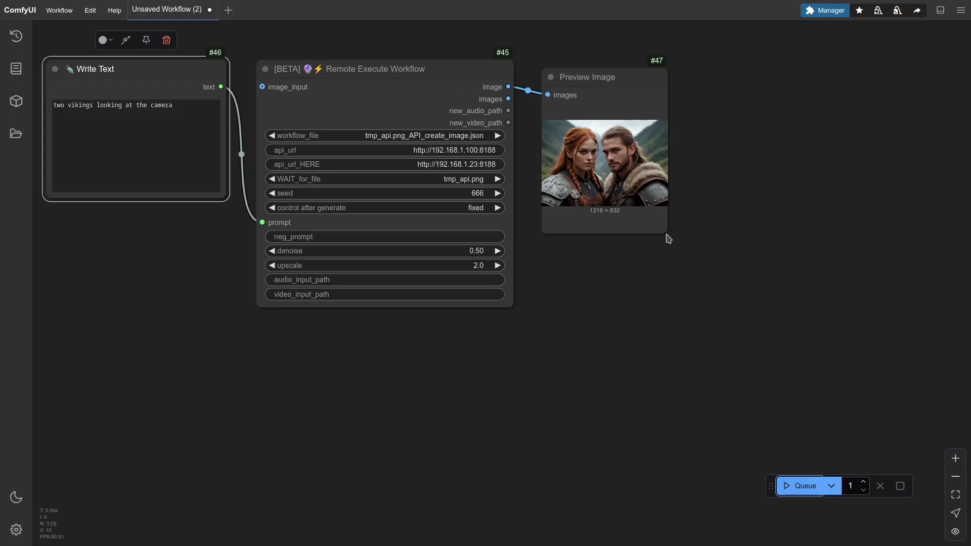
left_click_drag(668, 239, 766, 308)
- Duplicate the Remote Execute Workflow node and place the copy directly below the original
left_click(473, 76)
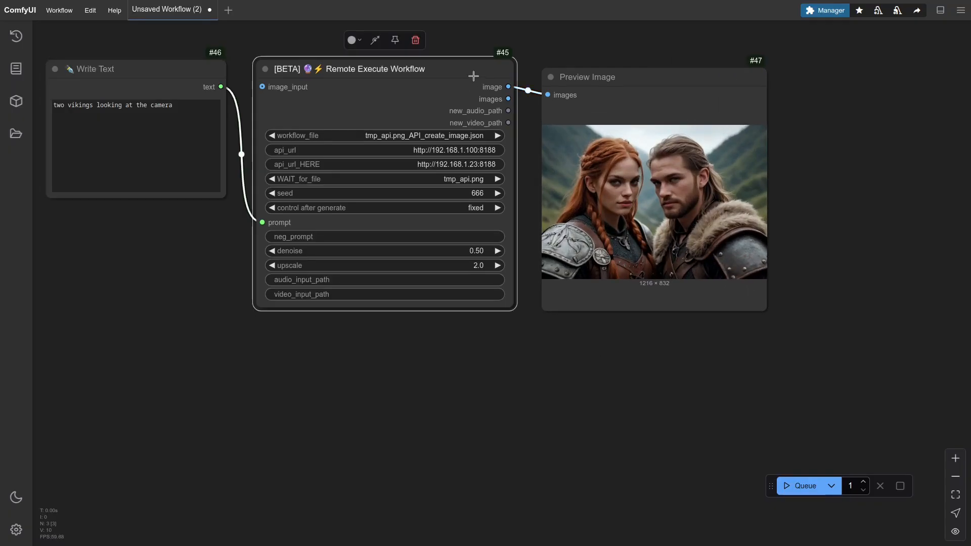
key("ctrl+c")
key("ctrl+v")
left_click_drag(622, 122, 340, 348)
left_click_drag(574, 368, 606, 335)
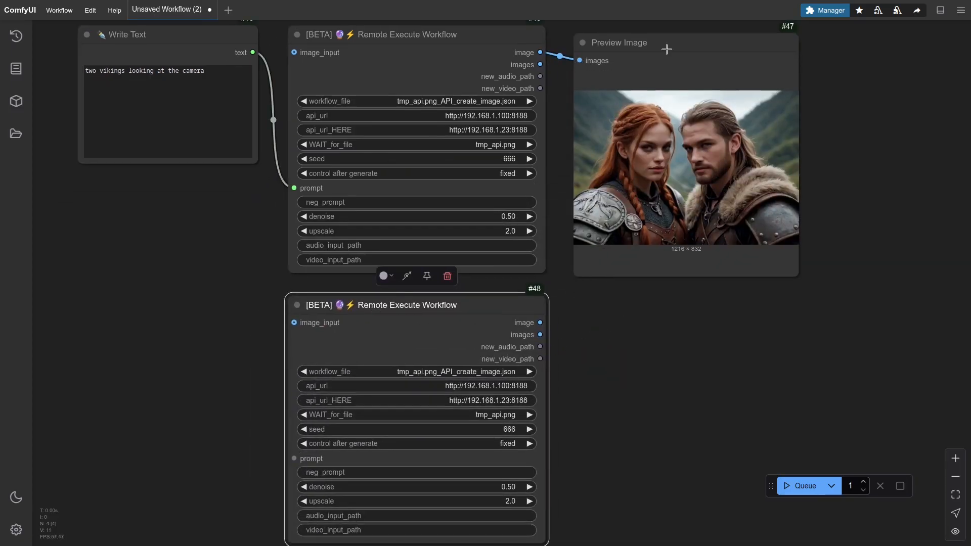
- Add a Preview 1-4 images (compare) node beside the duplicated Remote Execute Workflow node
double_click(617, 327)
type("preview fou")
key("BackSpace")
key("BackSpace")
key("BackSpace")
key("BackSpace")
key("Down")
key("Down")
key("Down")
key("Return")
left_click_drag(680, 319, 635, 304)
- Wire the first remote node's image to image_1 and the second node's image_input, and the second's image to image_2
left_click_drag(540, 53, 580, 334)
left_click_drag(540, 53, 294, 324)
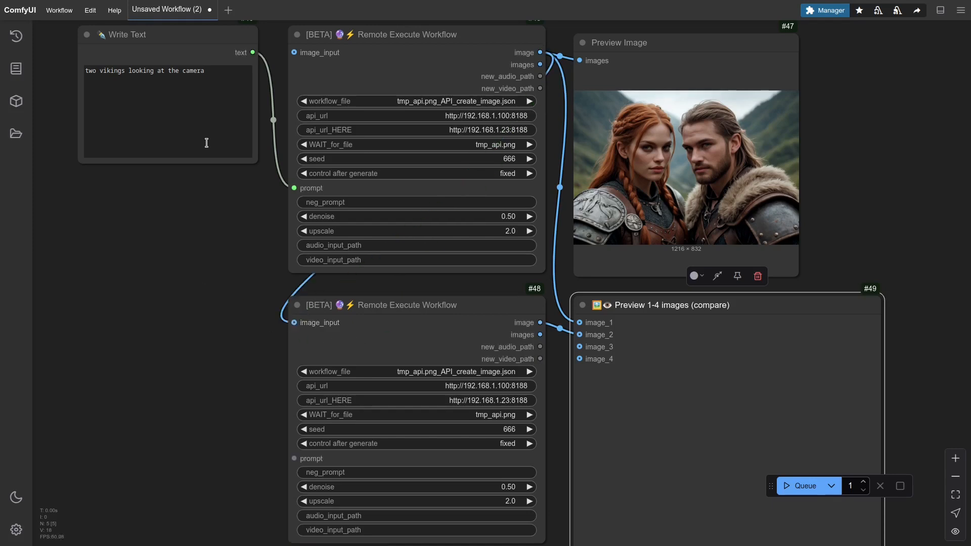
- Duplicate the Write Text node below, change its text to "two old vikings looking at the camera" and wire it to the second remote node's prompt
left_click(196, 39)
key("ctrl+c")
key("ctrl+v")
left_click_drag(316, 52, 187, 307)
left_click(104, 340)
type("old")
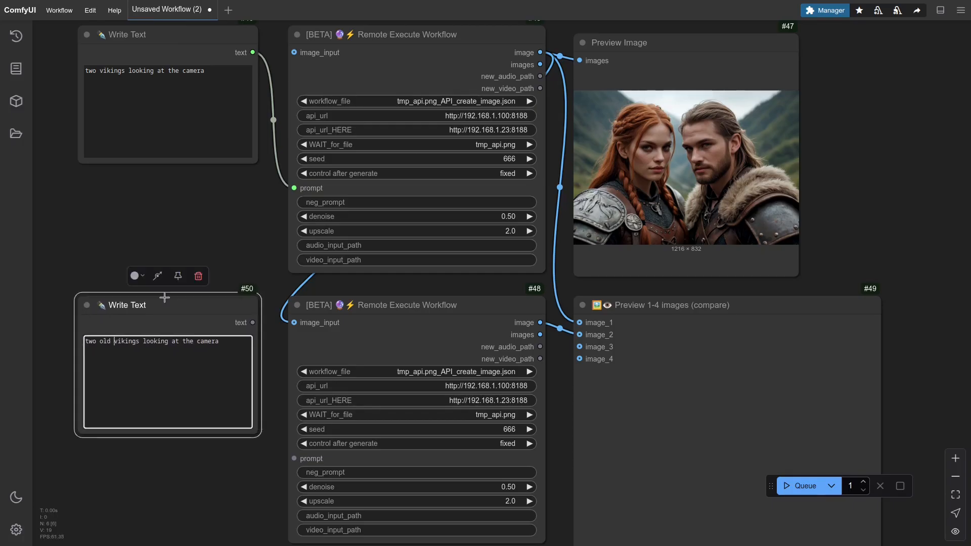
left_click_drag(249, 321, 294, 458)
- Set the second remote node's workflow_file to tmp_api.png_API_change_image.json and its upscale to 1
left_click(496, 376)
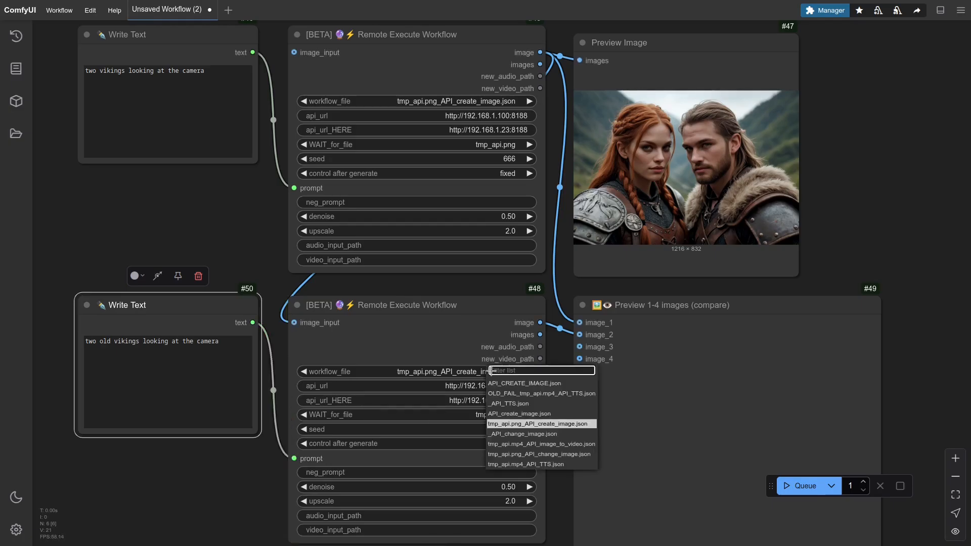
left_click(533, 450)
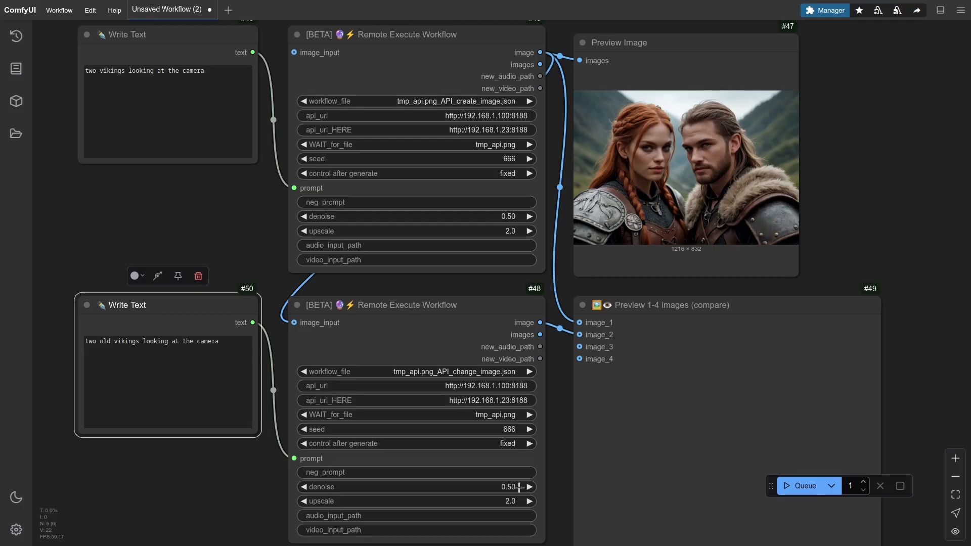
left_click(510, 500)
type("1")
key("Return")
- Run the workflow and inspect the two viking images up close in the compare node
left_click_drag(565, 448, 548, 385)
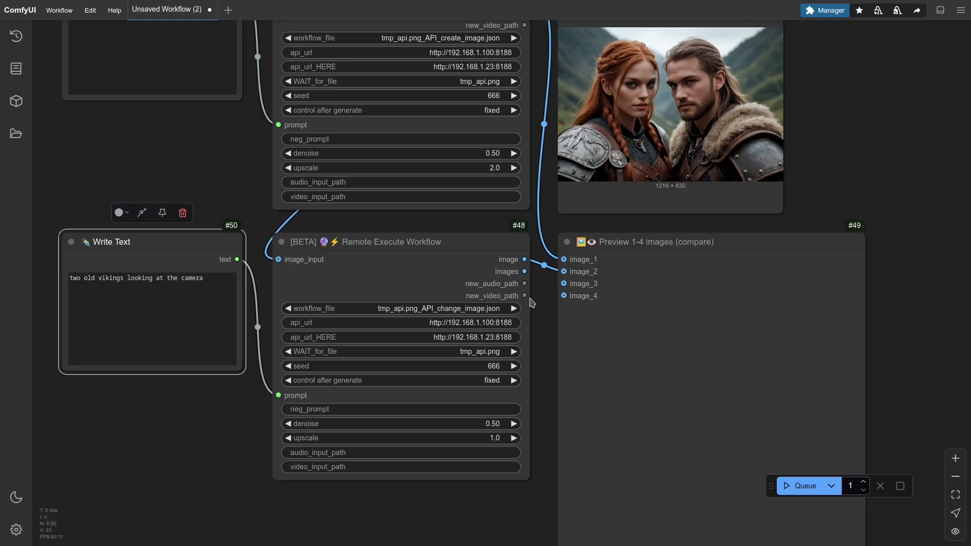
left_click(805, 485)
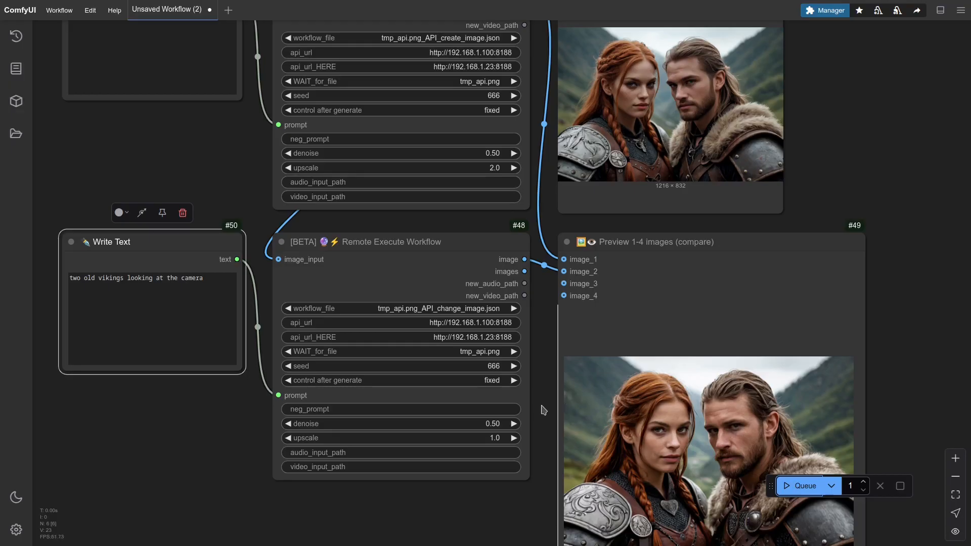
left_click_drag(540, 406, 475, 308)
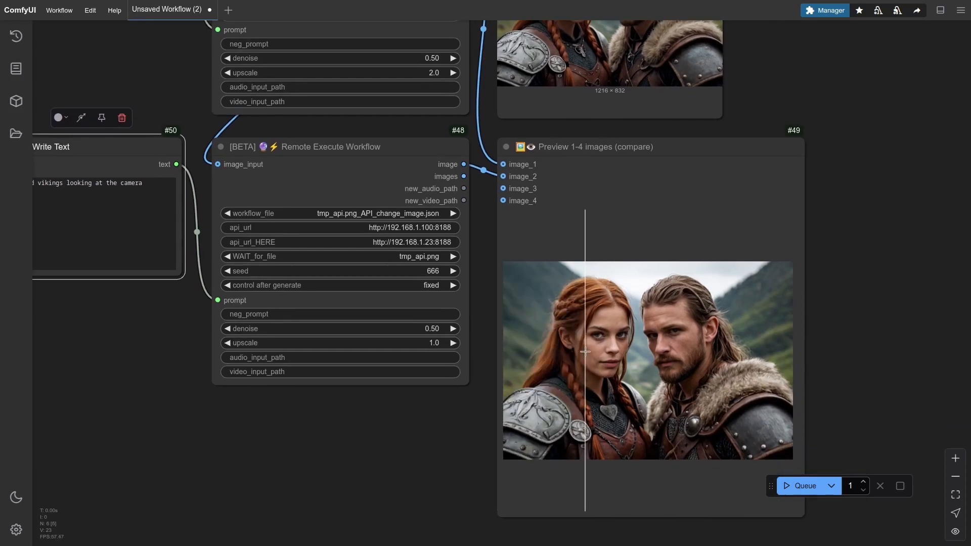
left_click(647, 349)
scroll(586, 354, "up", 10)
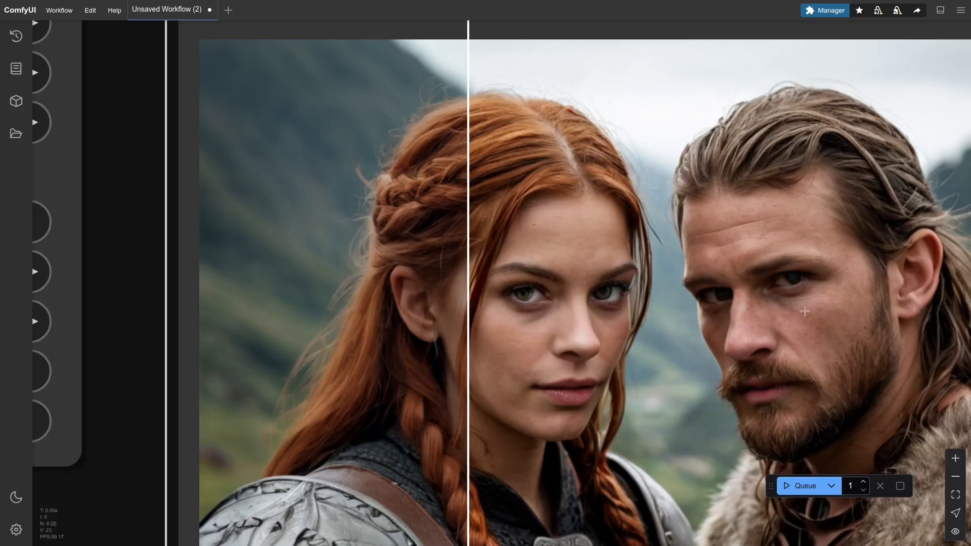
scroll(678, 350, "down", 15)
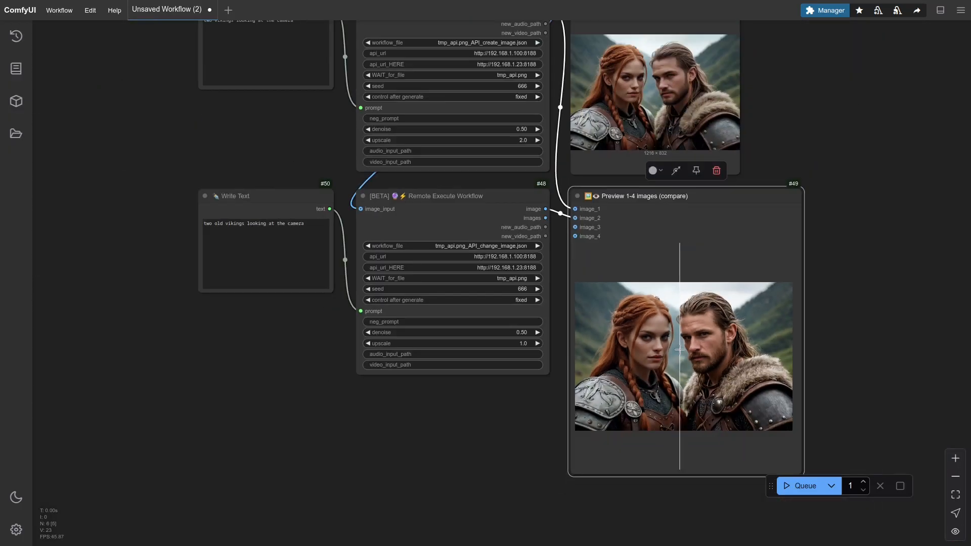
- Shrink the compare node and place a copy of the second Remote Execute Workflow node below it as a third node
left_click_drag(816, 447, 774, 347)
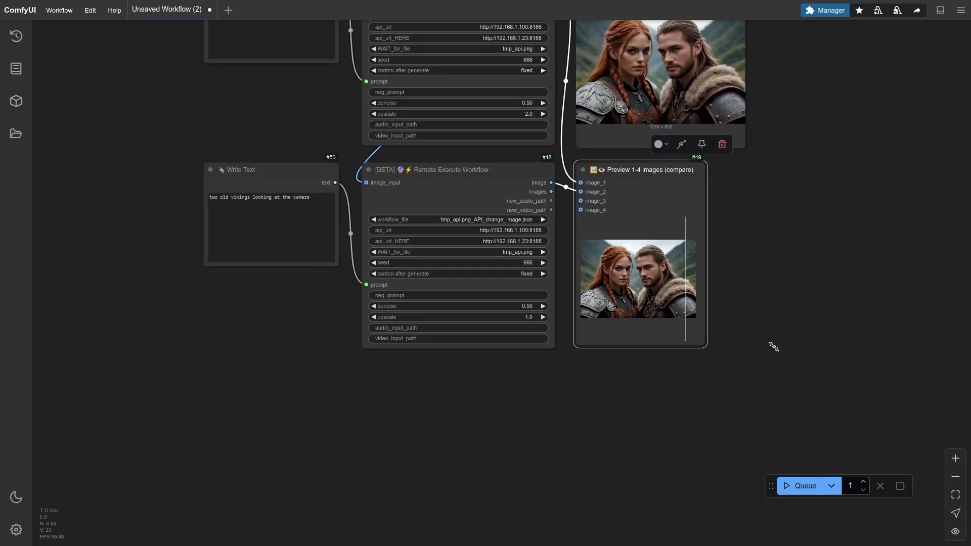
left_click(602, 417)
left_click(446, 170)
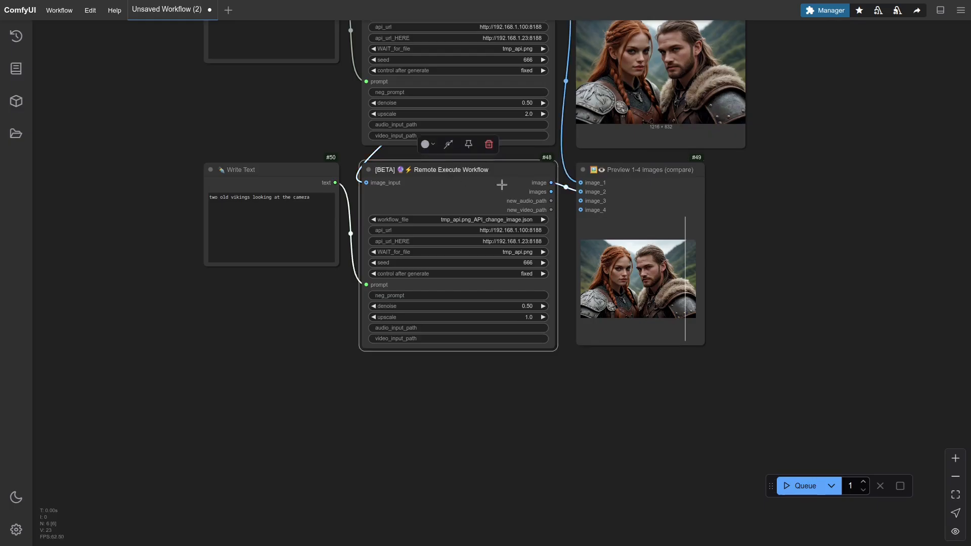
key("ctrl+v")
scroll(565, 187, "up", 2)
left_click_drag(565, 187, 382, 420)
left_click_drag(580, 409, 572, 316)
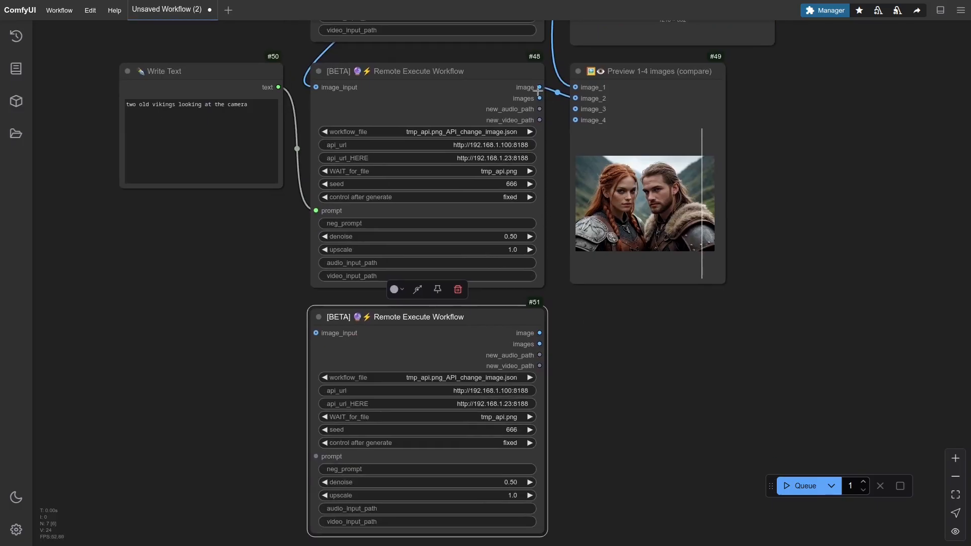
- Feed the third node the second node's image and prompt text, using workflow_file tmp_api.mp4_API_image_to_video.json and WAIT_for_file tmp_api.mp4
left_click_drag(539, 87, 329, 329)
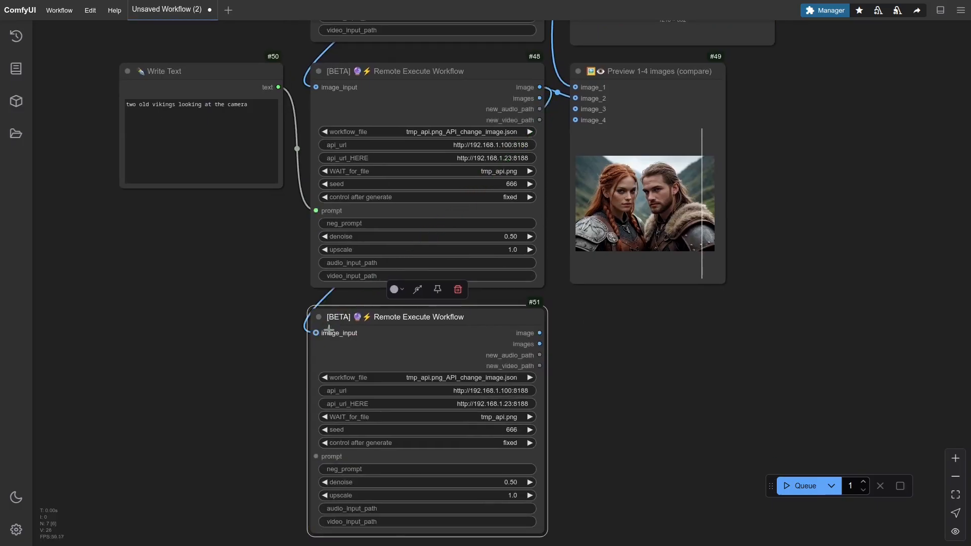
left_click(490, 378)
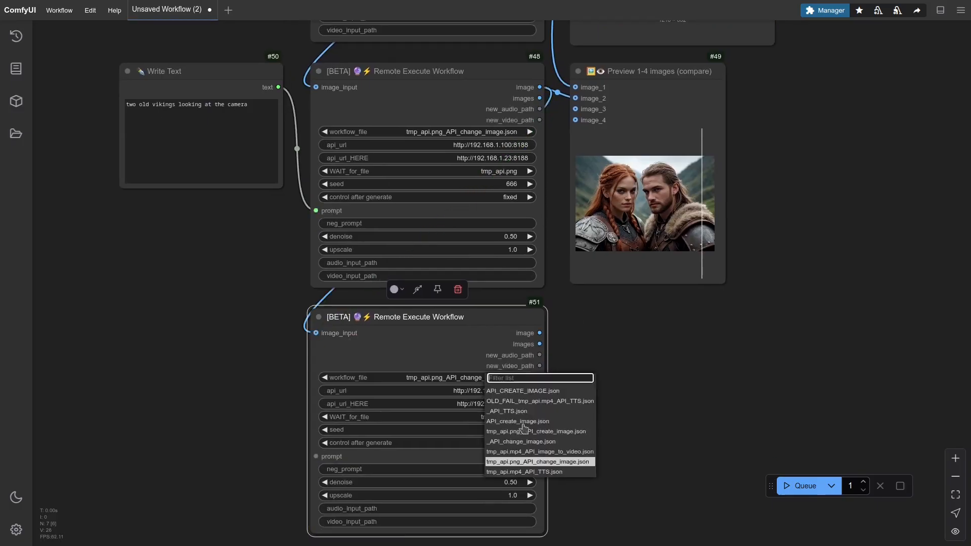
left_click(532, 452)
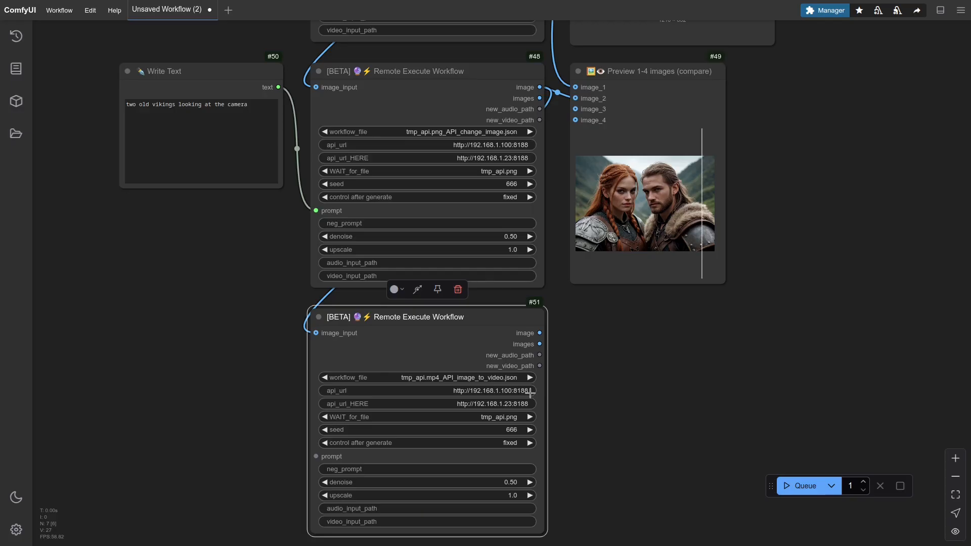
left_click(500, 417)
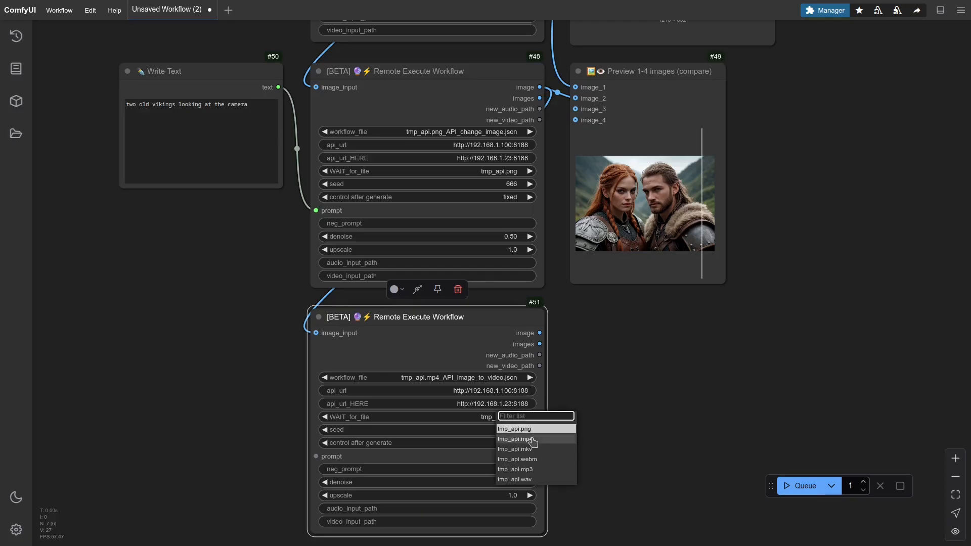
left_click(531, 438)
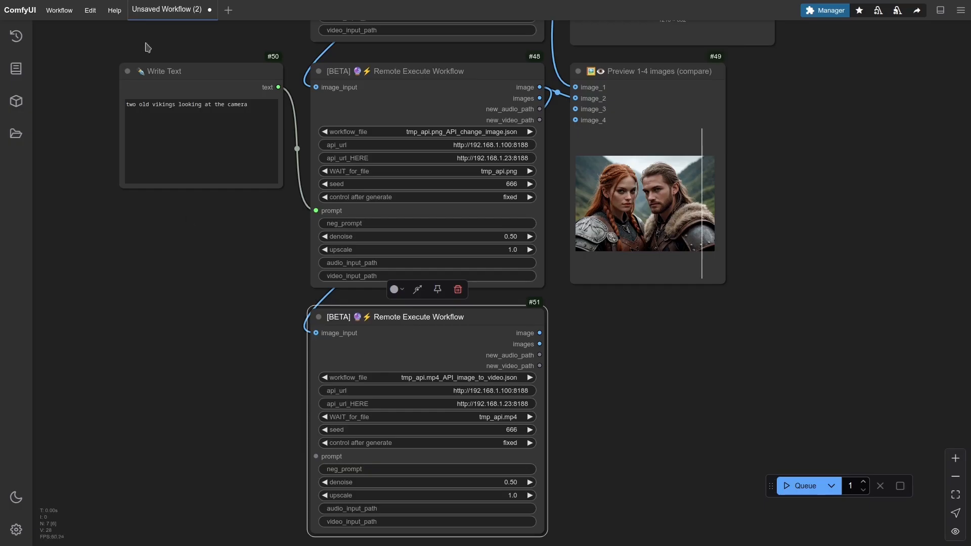
left_click_drag(277, 87, 318, 459)
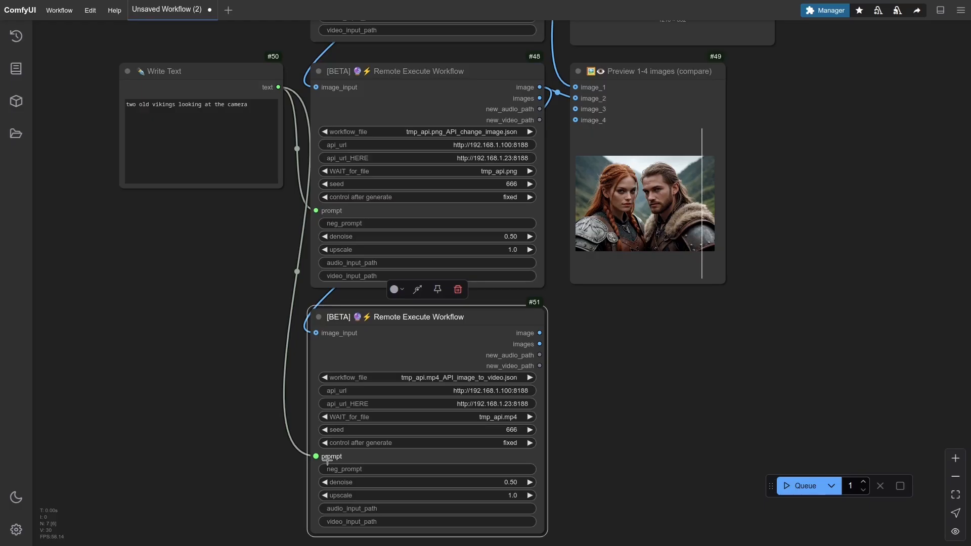
- Add a Preview Image node on the third remote node's image output and move it farther right
left_click_drag(539, 333, 612, 317)
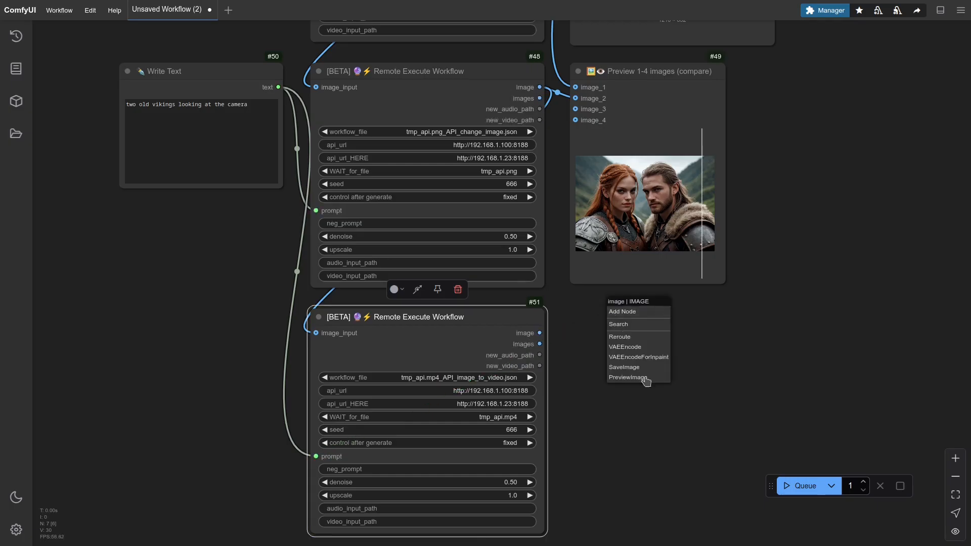
left_click(646, 379)
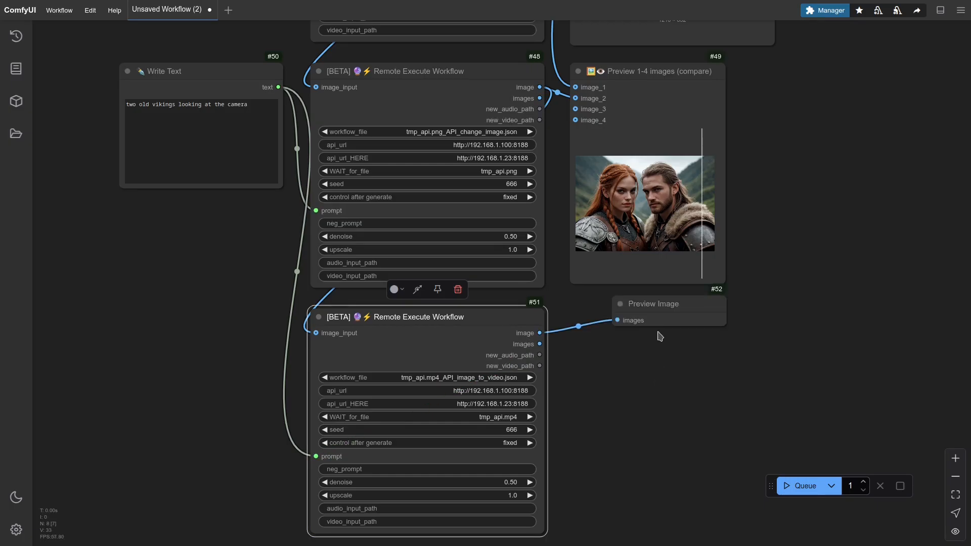
left_click_drag(653, 304, 800, 316)
left_click(591, 364)
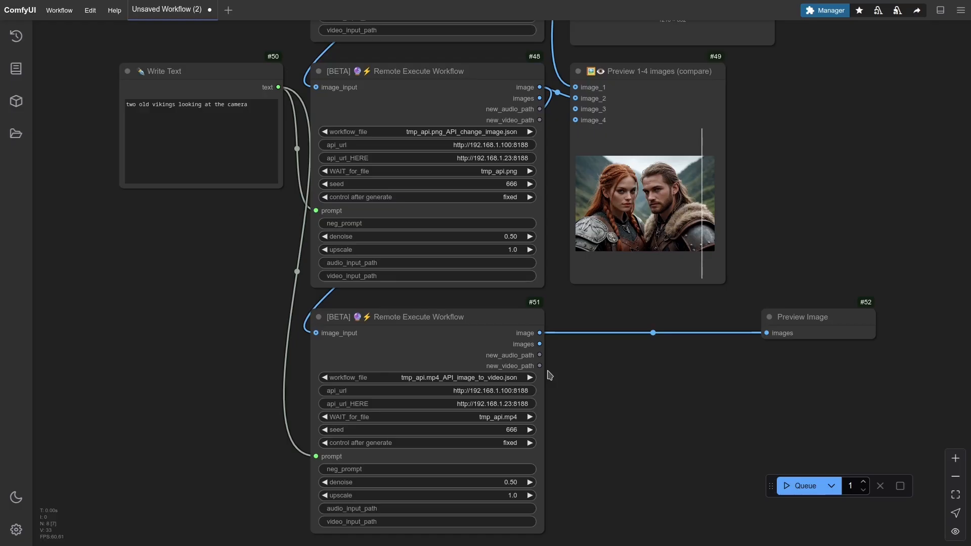
- Add a Video Preview node fed by the third remote node's new_video_path and run the workflow
left_click_drag(540, 365, 559, 343)
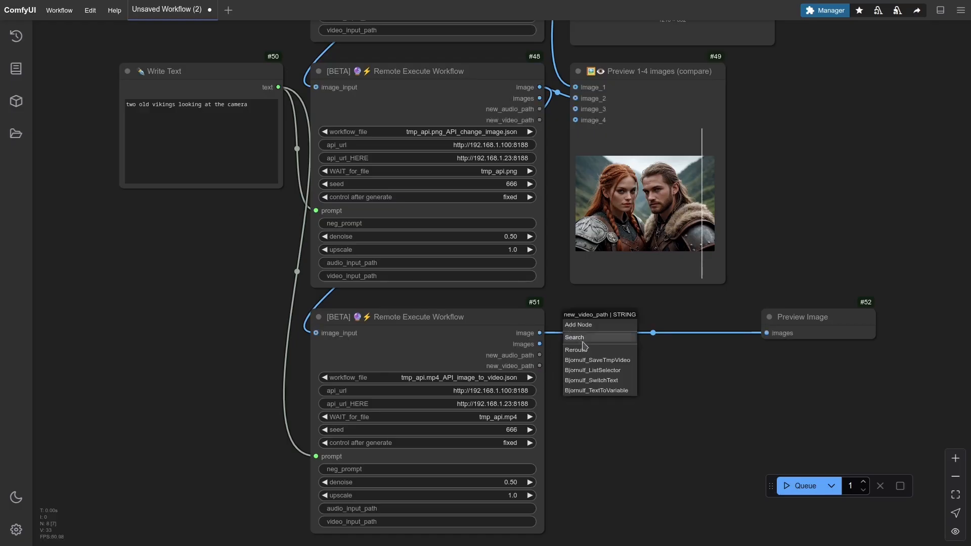
left_click(585, 342)
type("video previ")
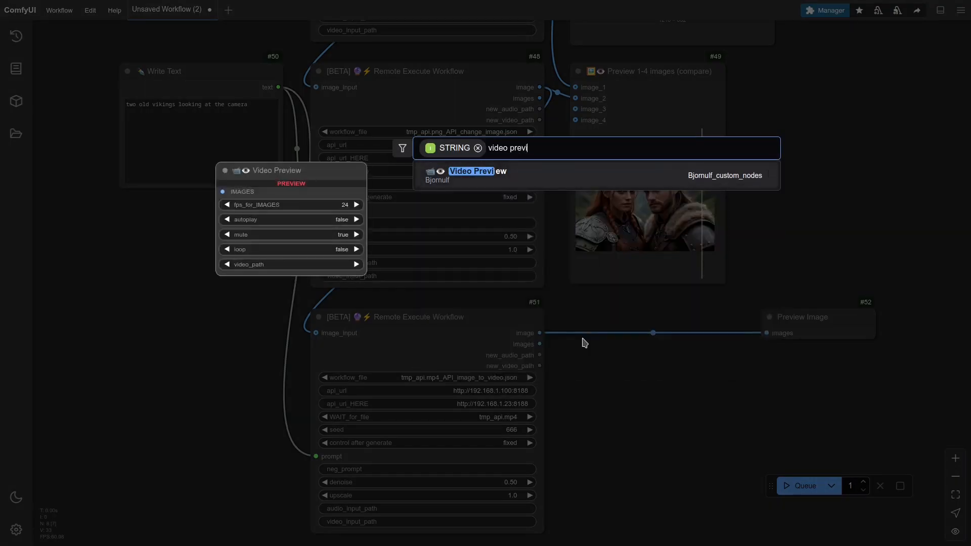
key("Return")
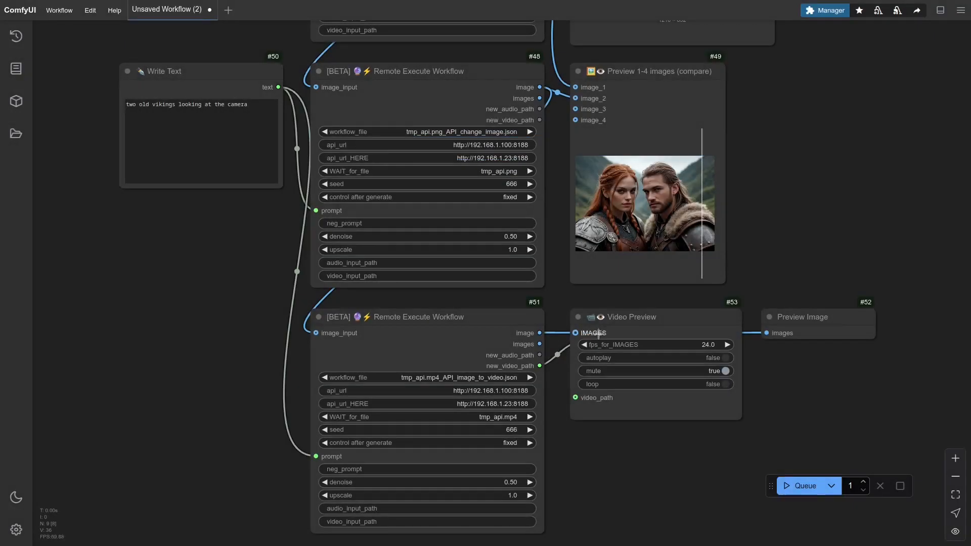
left_click(797, 486)
left_click_drag(737, 460, 661, 354)
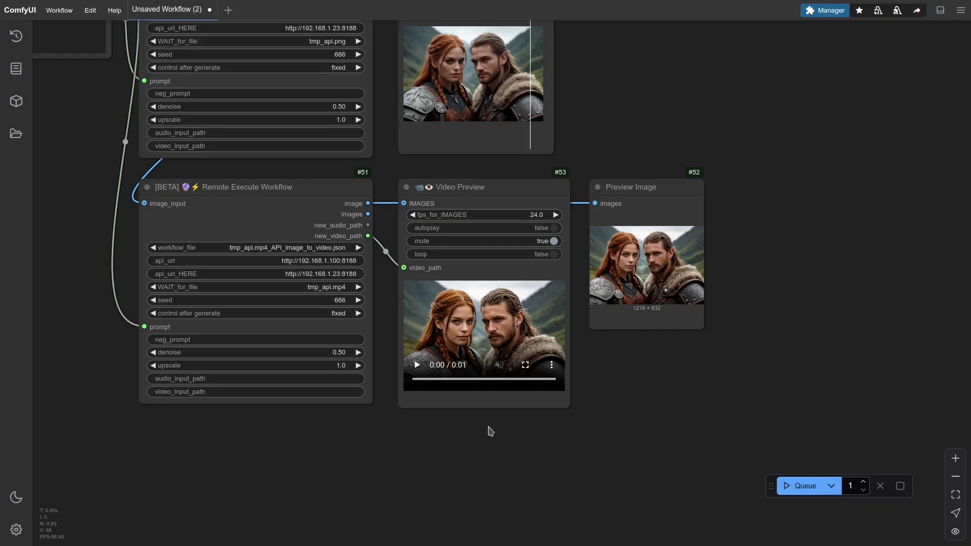
- Play the generated video in the third remote node's Video Preview
scroll(489, 429, "up", 5)
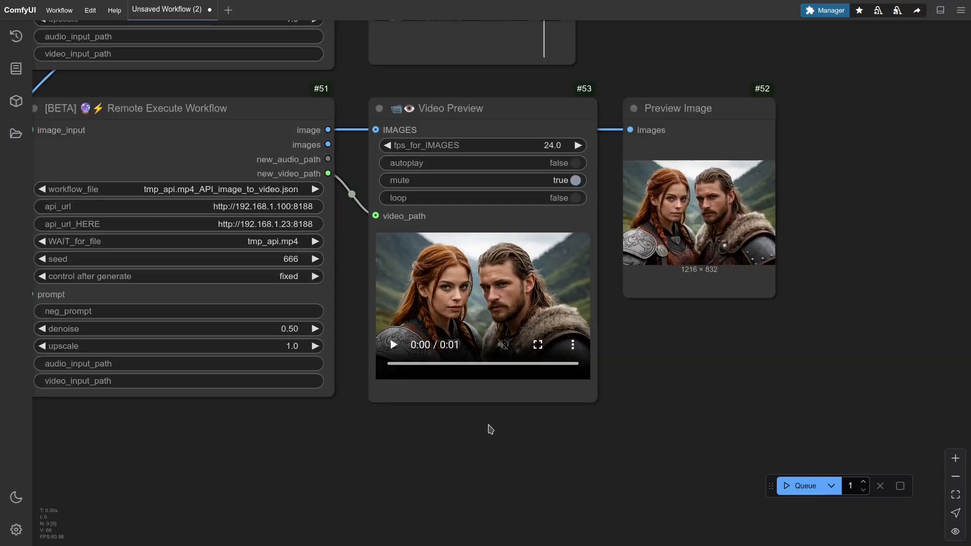
scroll(488, 425, "up", 2)
left_click_drag(483, 439, 481, 529)
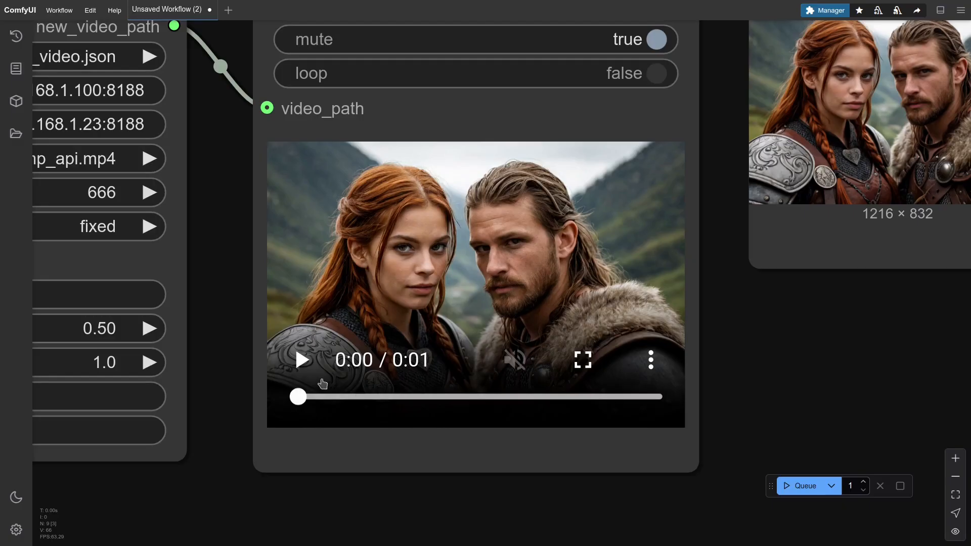
left_click(305, 364)
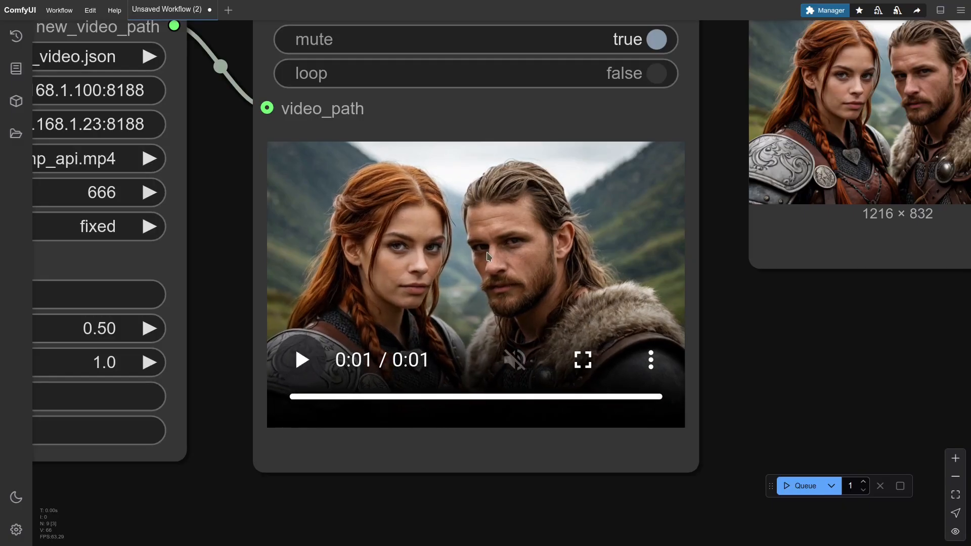
- Add a video PingPong node below the third remote node and feed its video_path from new_video_path
scroll(756, 344, "down", 5)
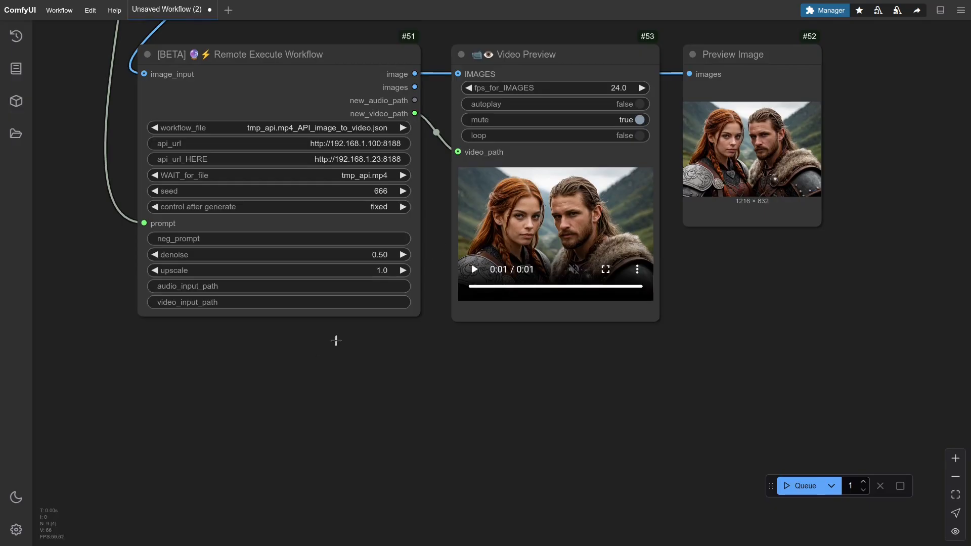
double_click(297, 391)
type("ping")
key("Return")
left_click_drag(322, 382, 212, 350)
left_click_drag(415, 113, 261, 374)
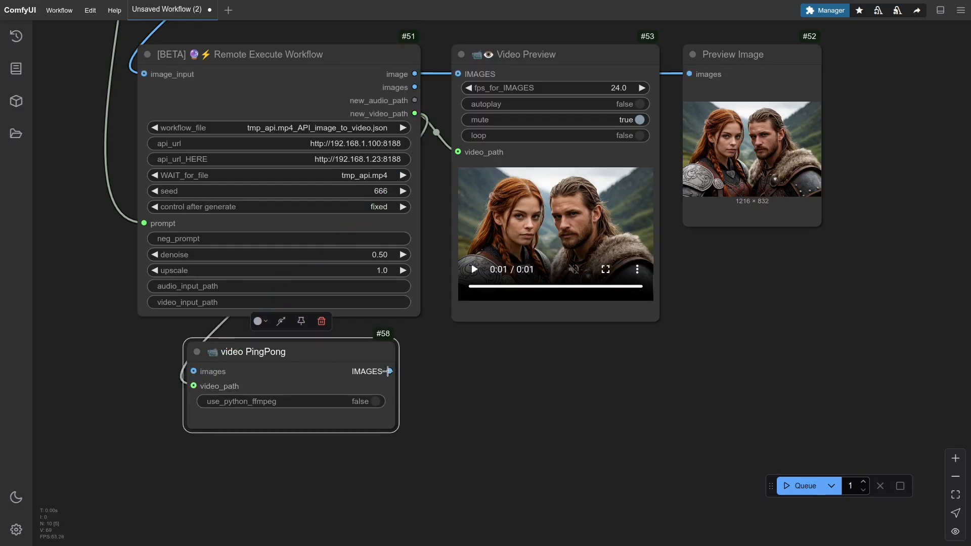
- Add a Video Preview node fed by the video PingPong node's IMAGES output
left_click_drag(387, 371, 465, 371)
left_click(485, 404)
type("video pre")
key("Return")
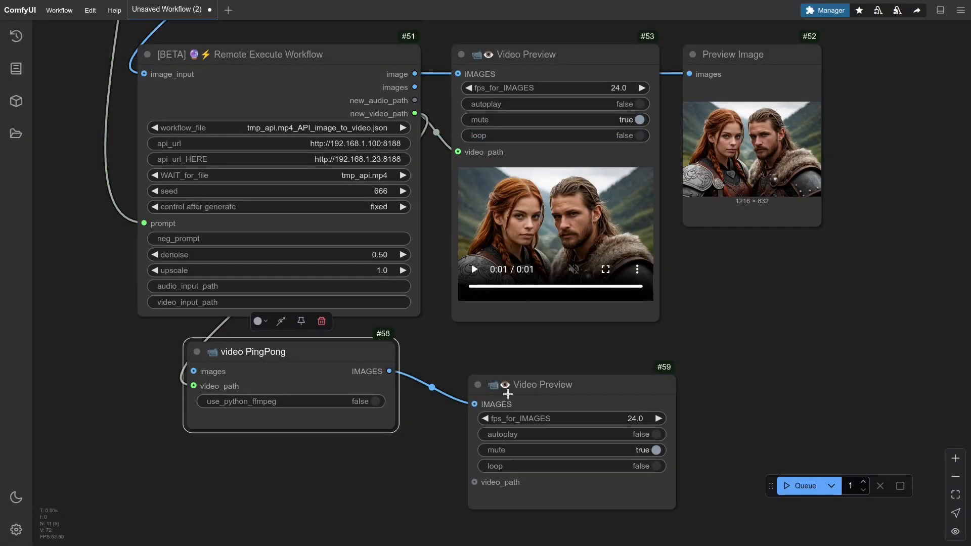
left_click_drag(507, 394, 475, 410)
- Add an images to video (FFMPEG Save Video) node fed by the PingPong node's IMAGES output and shrink it
left_click_drag(389, 371, 744, 351)
left_click(748, 360)
type("save video")
key("Return")
left_click_drag(716, 352, 578, 252)
left_click_drag(682, 248, 631, 198)
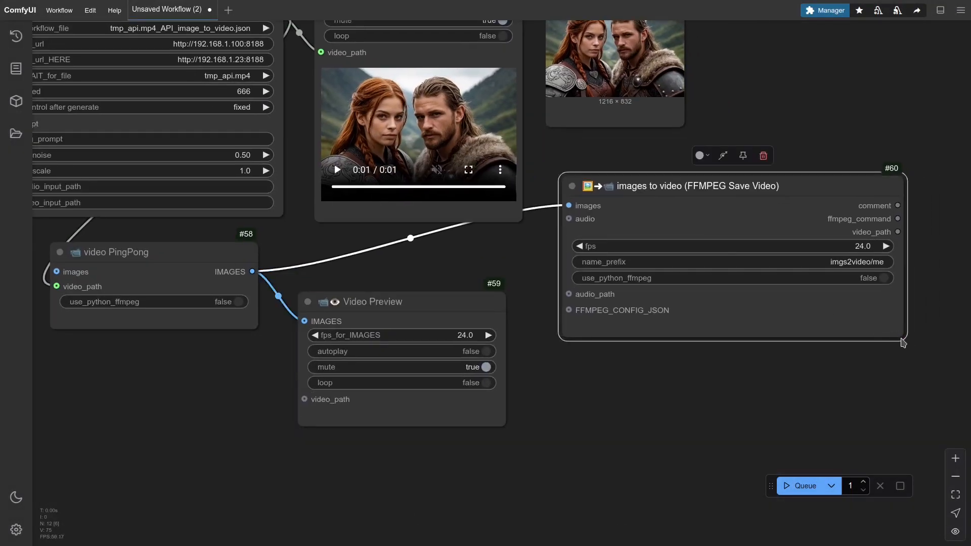
left_click_drag(899, 335, 802, 316)
left_click(664, 393)
left_click_drag(664, 392, 639, 340)
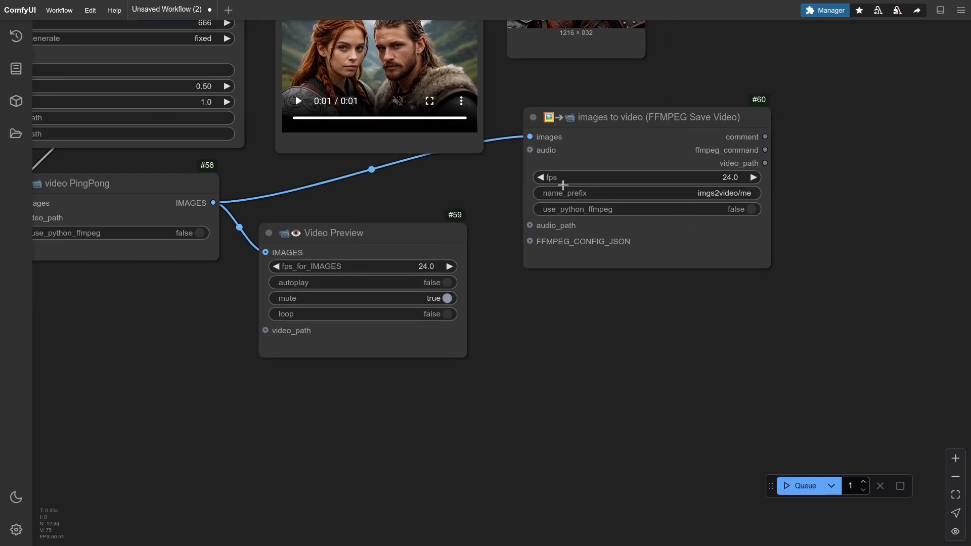
- Add an FFmpeg Configuration node to the save node's FFMPEG_CONFIG_JSON input and place it directly below that node
left_click_drag(529, 241, 525, 317)
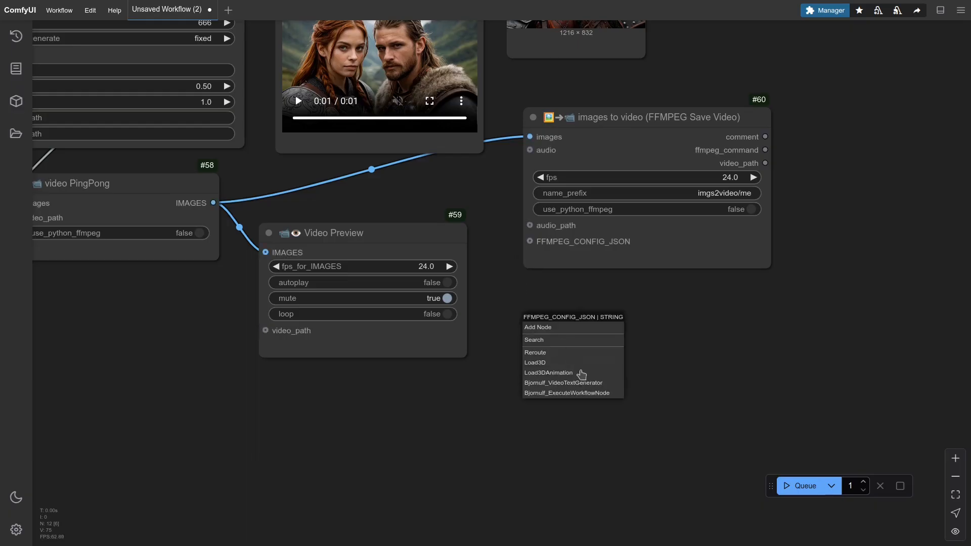
left_click(560, 340)
type("confi")
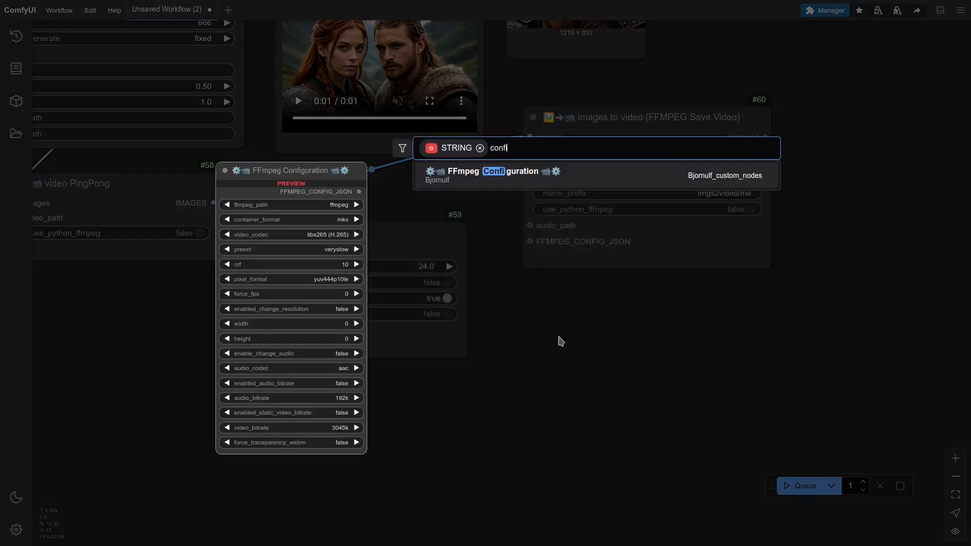
key("Return")
left_click_drag(594, 321, 597, 307)
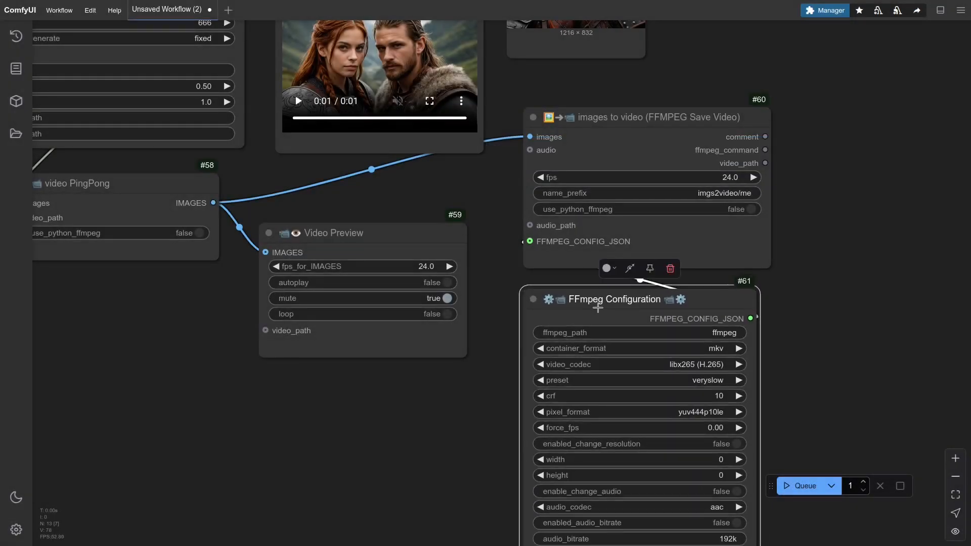
- Set the FFmpeg Configuration node's container_format to mp4 and its crf to 15
left_click(717, 348)
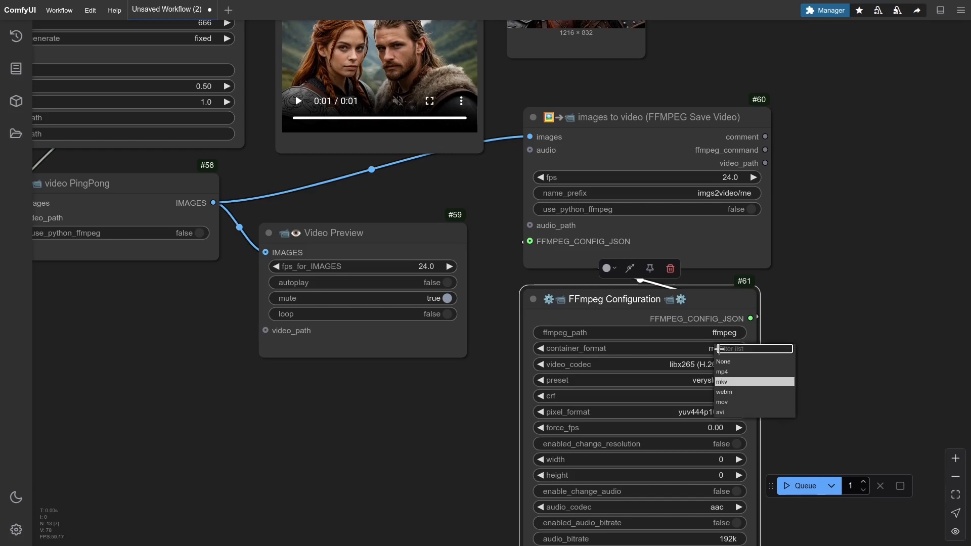
left_click(728, 373)
left_click(713, 396)
type("15")
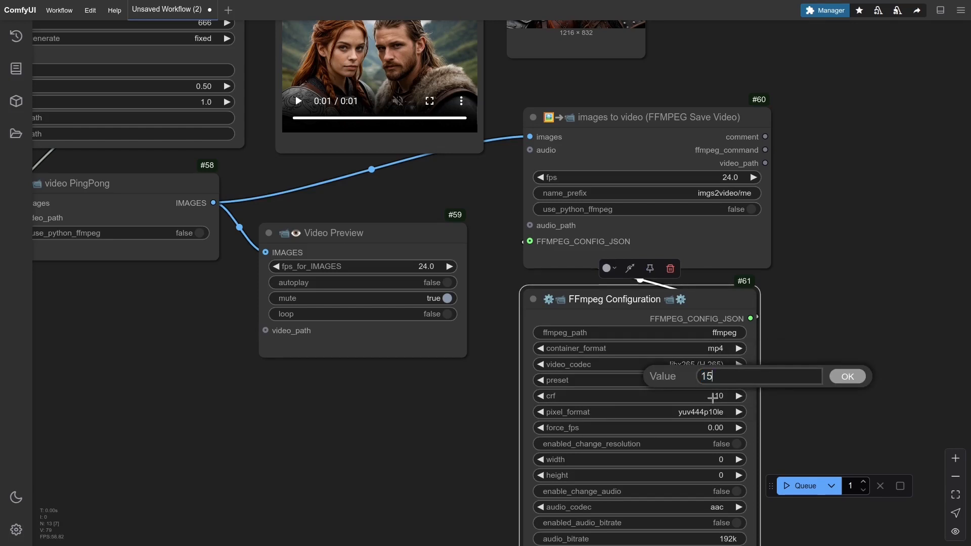
key("Return")
- Run the workflow and align the video PingPong node and its Video Preview node in one row
scroll(834, 417, "down", 2)
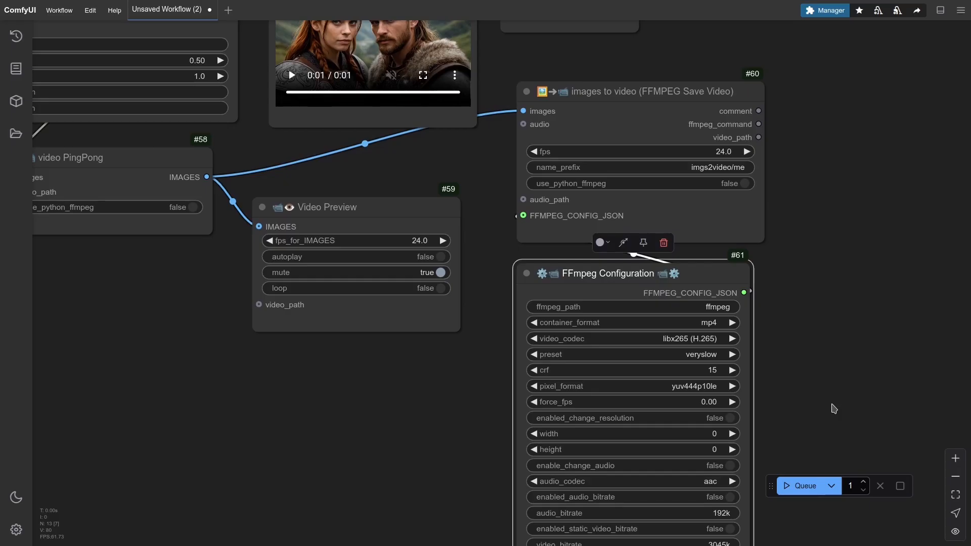
left_click(804, 485)
left_click_drag(186, 297, 325, 329)
left_click_drag(246, 194, 214, 210)
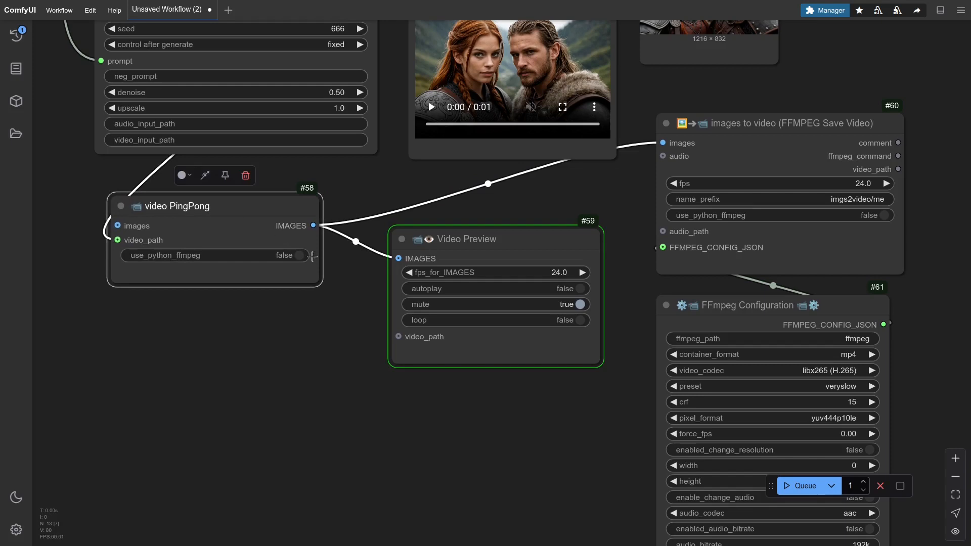
left_click_drag(462, 241, 478, 209)
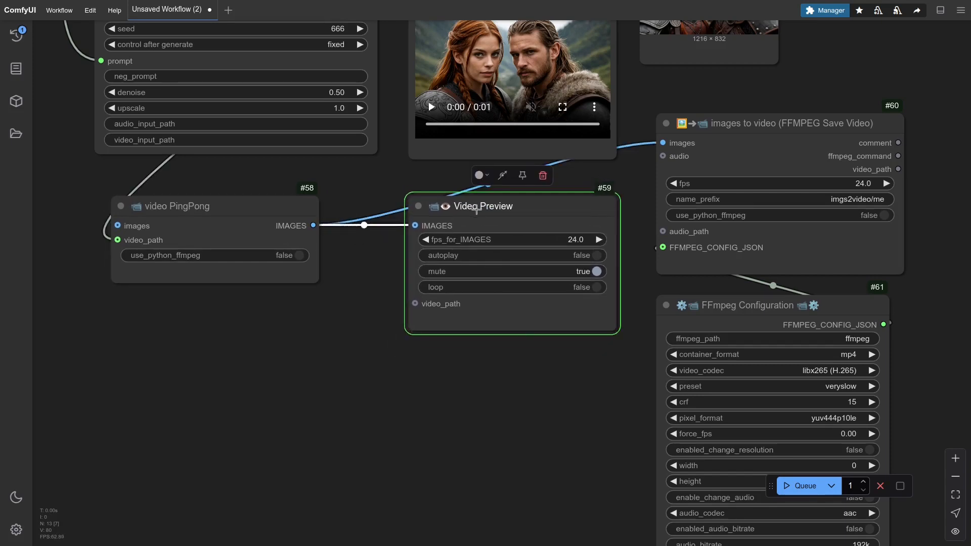
- Play the ping-pong video in the new Video Preview node and check how it loops back
scroll(572, 494, "up", 8)
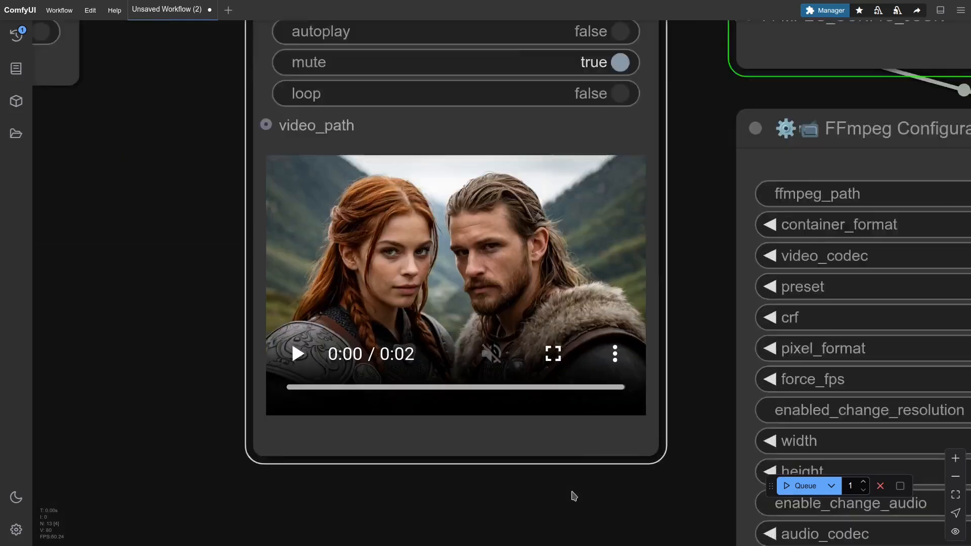
left_click_drag(172, 201, 148, 269)
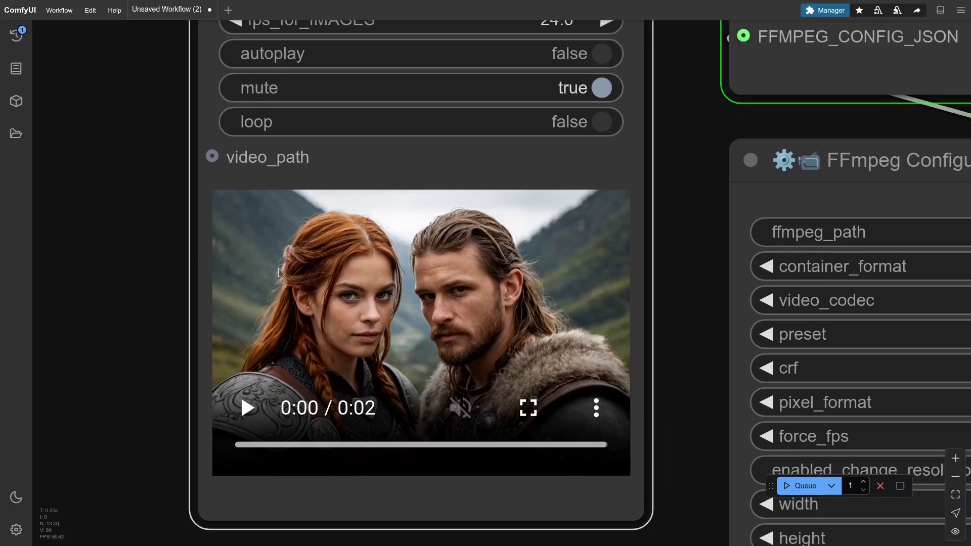
right_click(352, 274)
left_click(367, 282)
left_click(247, 407)
left_click(159, 320)
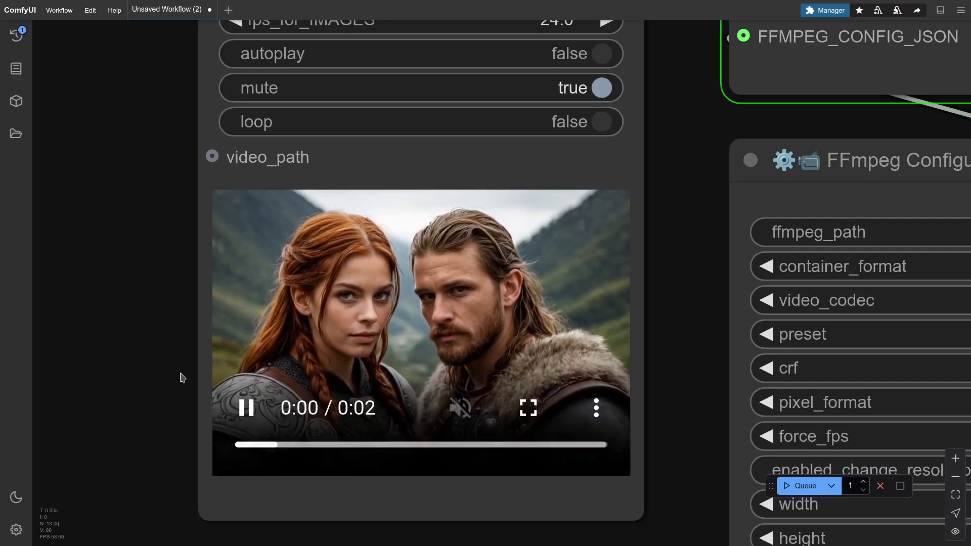
scroll(160, 341, "down", 2)
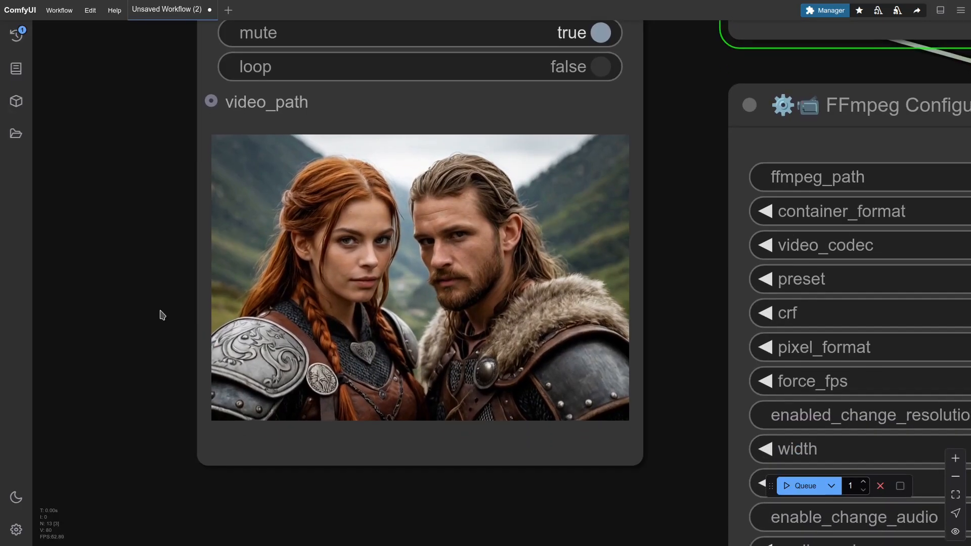
scroll(161, 315, "down", 5)
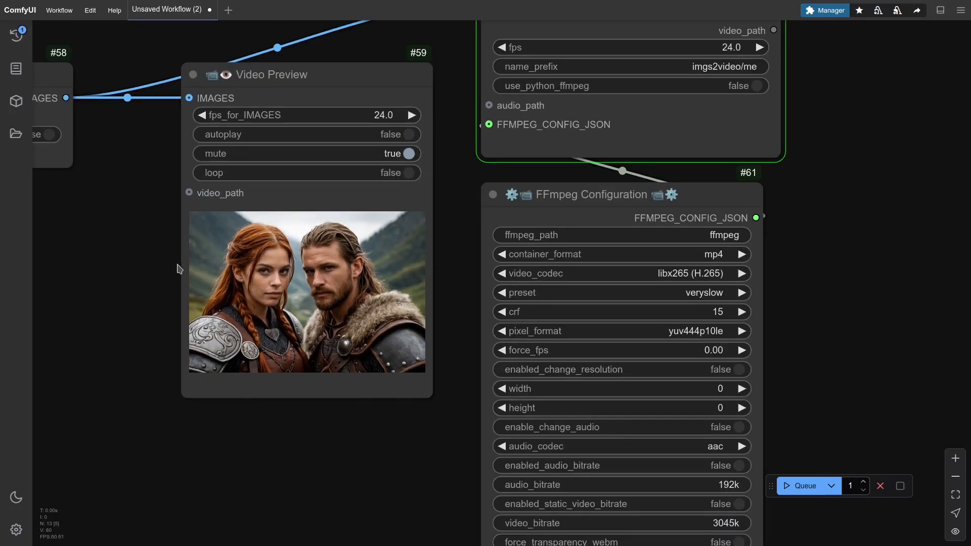
left_click_drag(177, 268, 143, 301)
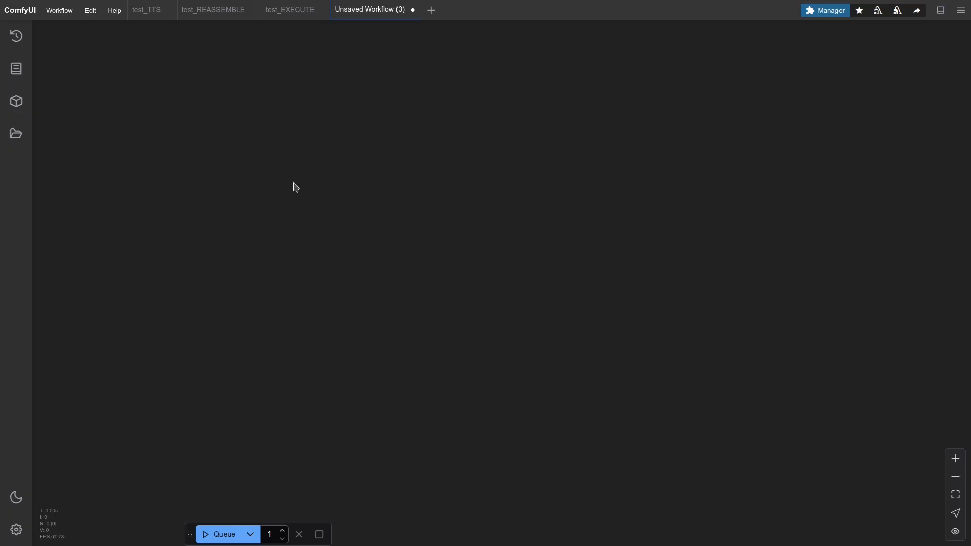
- Add a compact Write Text node to the empty workflow containing the full path of ComfyUI/output/imgs2video/me_0024.mp4
double_click(277, 171)
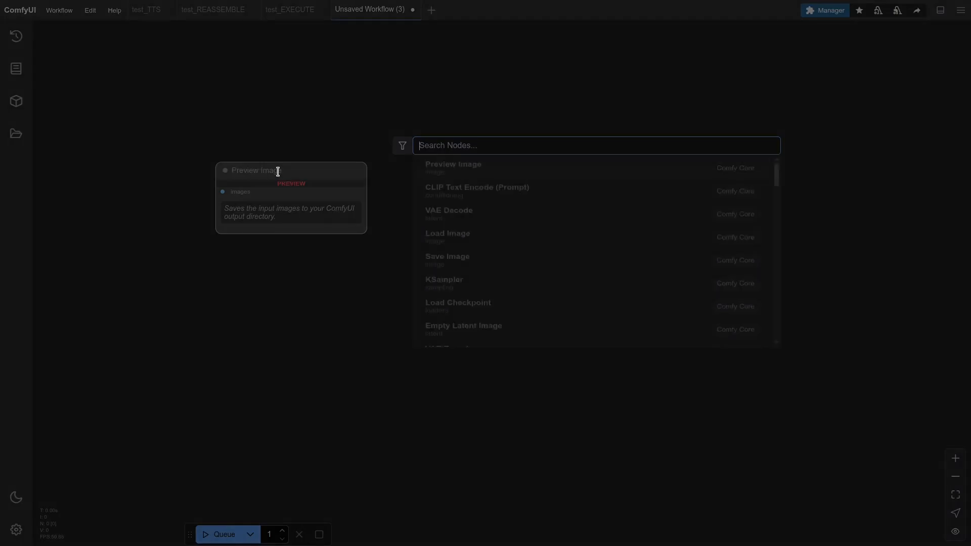
type("write")
key("Return")
left_click(331, 210)
type("/home/umen/Tools/ComfyUI/output/imgs2video/me_0024.mp4")
left_click_drag(347, 167, 221, 117)
left_click_drag(411, 258, 375, 180)
- Add a Remote Execute Workflow node below the Write Text node and connect the path text to its video_input_path
double_click(511, 195)
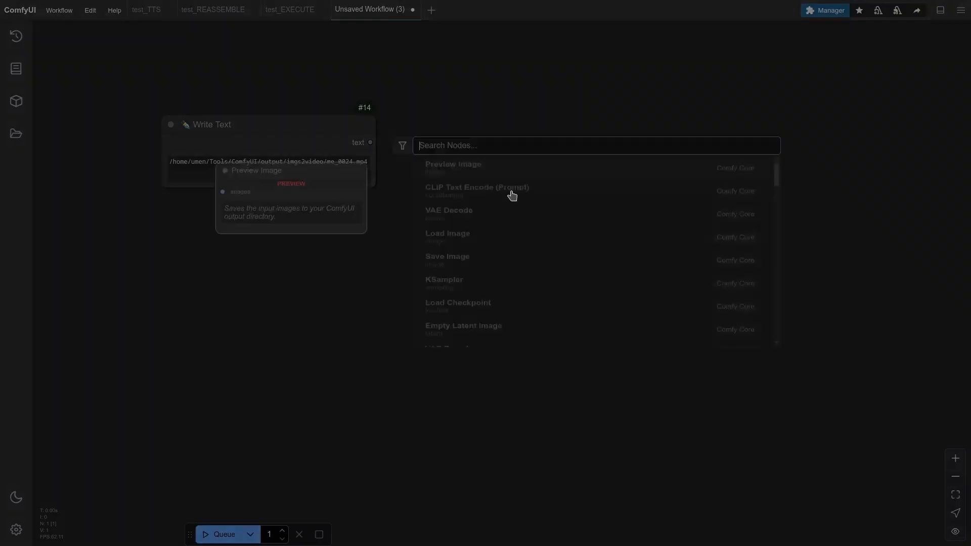
type("execute")
key("Return")
left_click_drag(592, 182, 238, 213)
left_click_drag(368, 143, 191, 440)
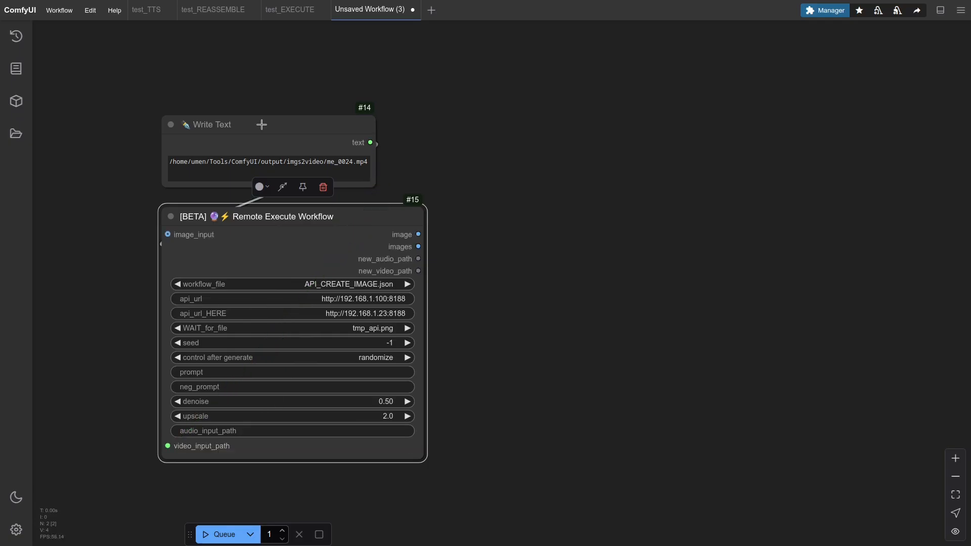
- Add a second Write Text node, shrink it and place it above the video path node
double_click(204, 72)
type("write")
key("Return")
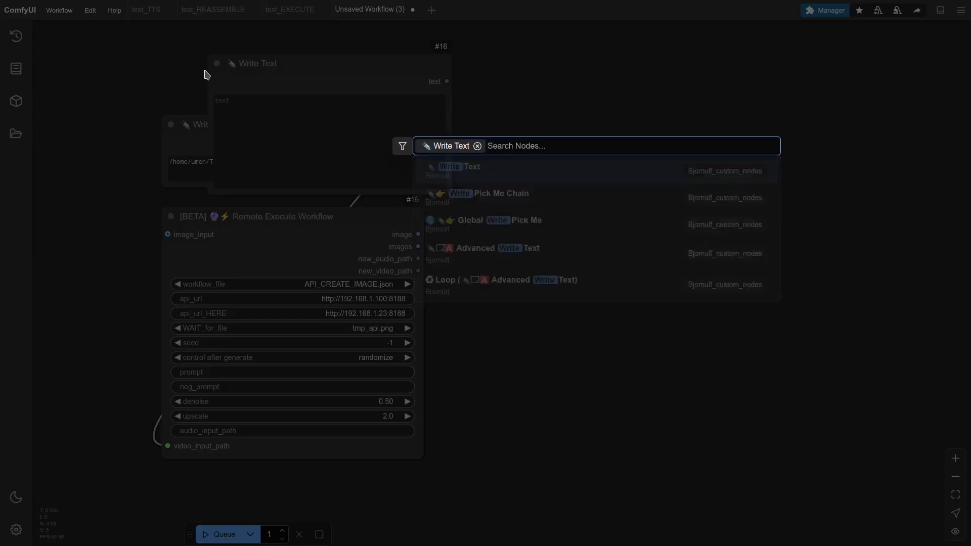
left_click_drag(447, 191, 412, 114)
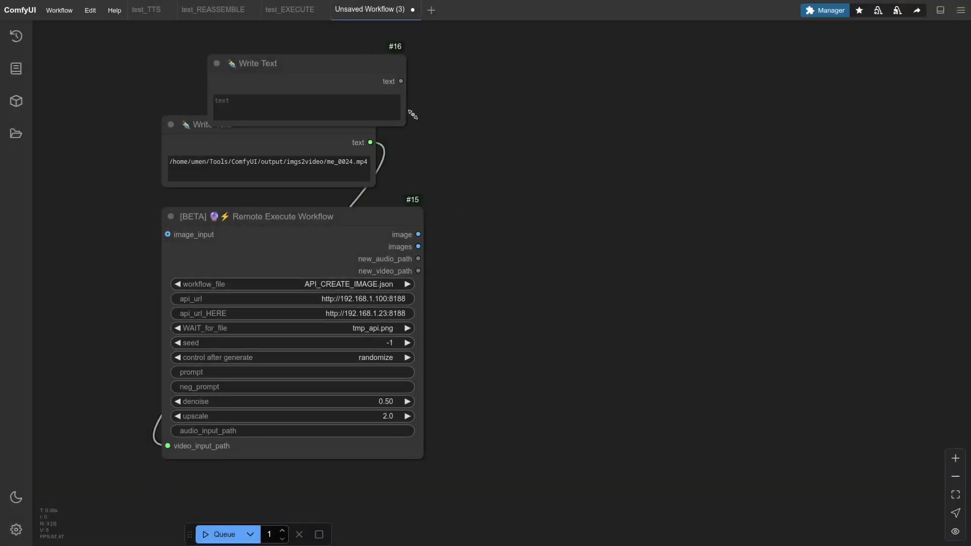
left_click_drag(338, 60, 297, 42)
- Enter "normal: Hello, how are you ?" in the upper Write Text node and connect it to the remote node's prompt
left_click(220, 82)
type("normal")
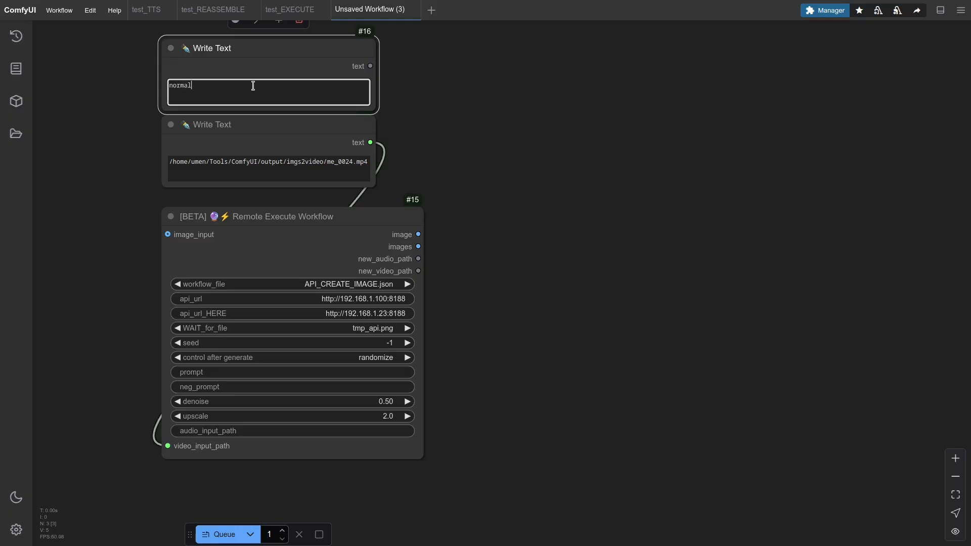
type(": Hello, how are you ?")
left_click(405, 75)
left_click_drag(371, 66, 166, 371)
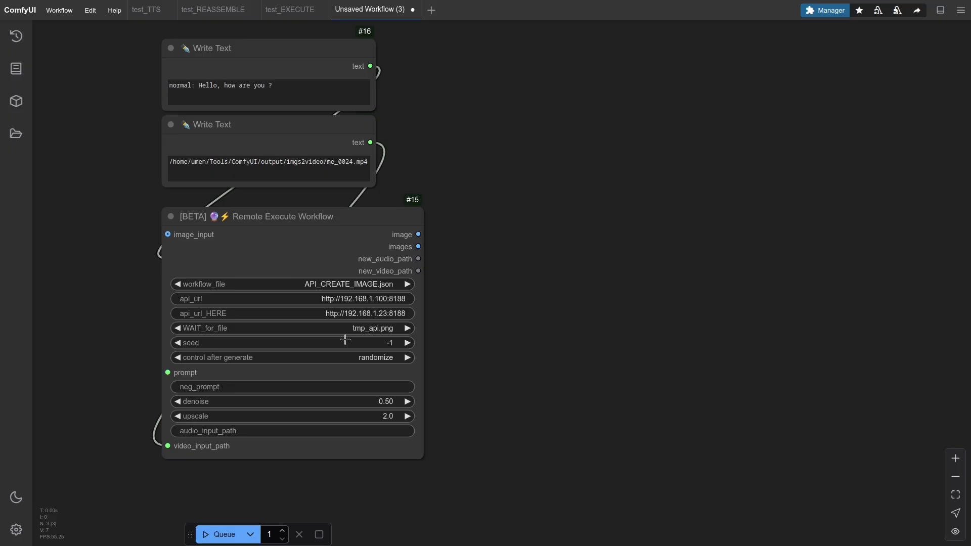
- Set the remote node's workflow_file to tmp_api.mp4_API_TTS.json and WAIT_for_file to tmp_api.mp4
left_click(361, 285)
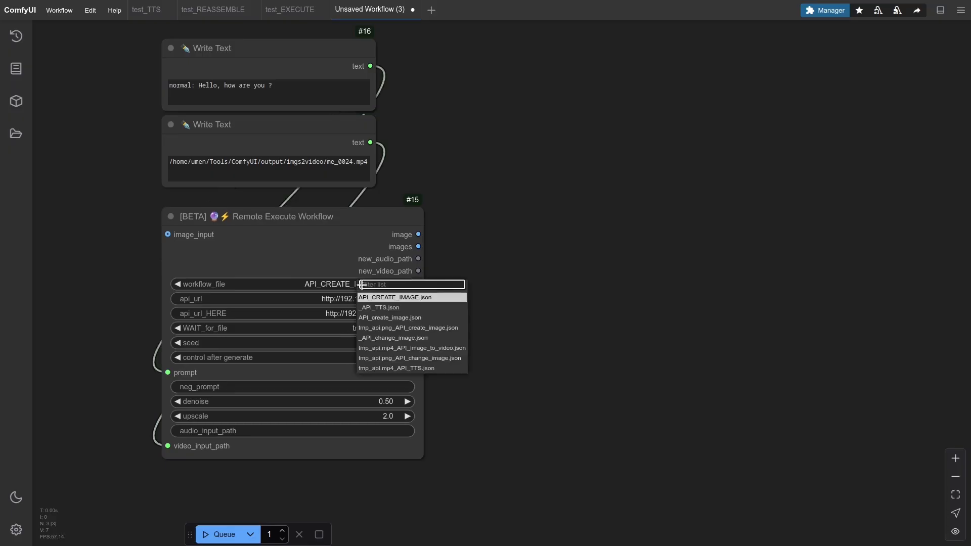
left_click(404, 368)
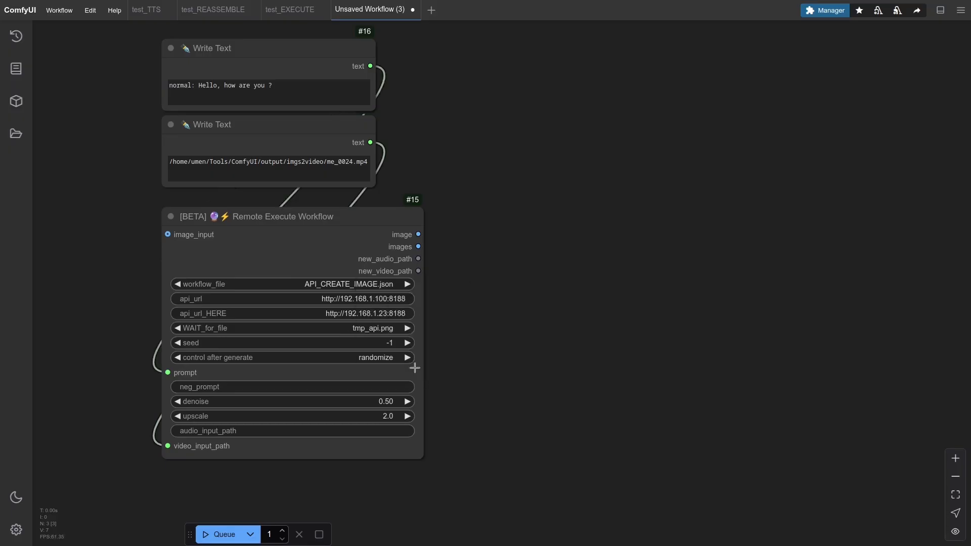
left_click(380, 330)
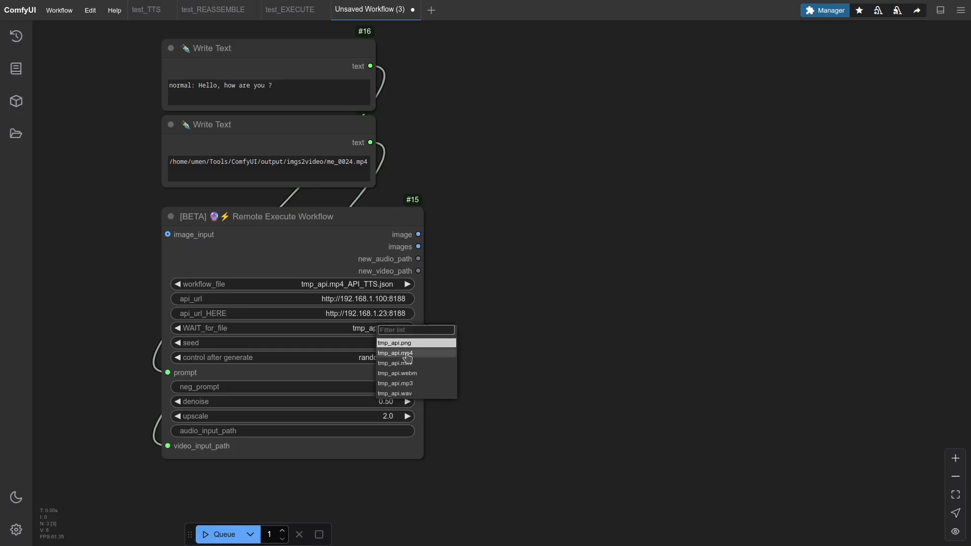
left_click(408, 358)
- Set the remote node's seed to 666 and its control after generate to fixed
left_click(387, 343)
type("666")
key("Return")
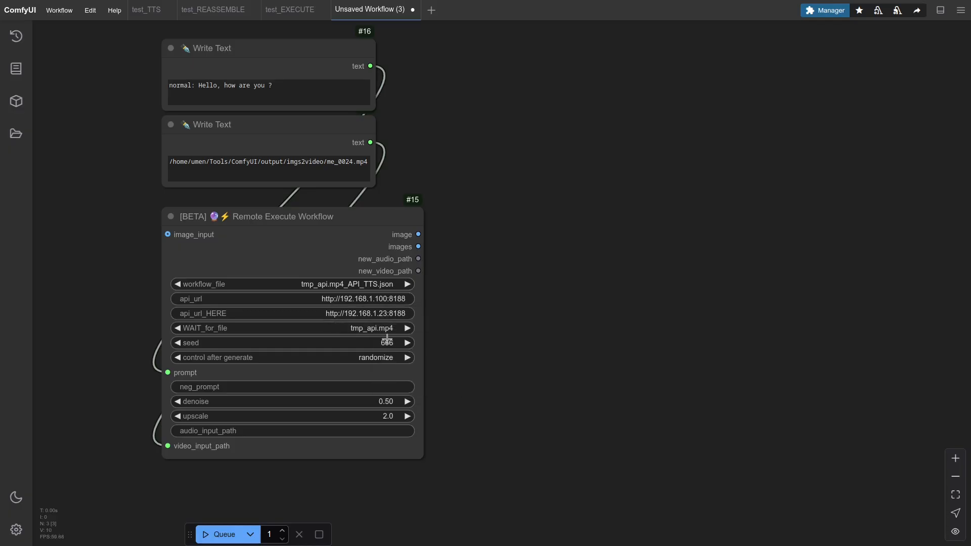
left_click(384, 357)
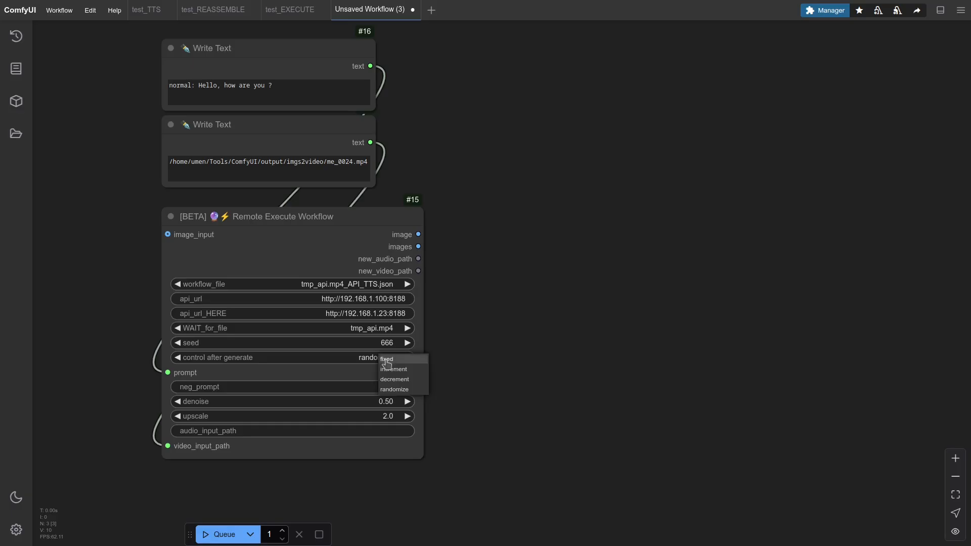
left_click(387, 359)
- Add a Video Preview node fed by the remote TTS node's new_video_path output
left_click_drag(422, 271, 475, 188)
left_click(497, 218)
type("video preview")
key("Return")
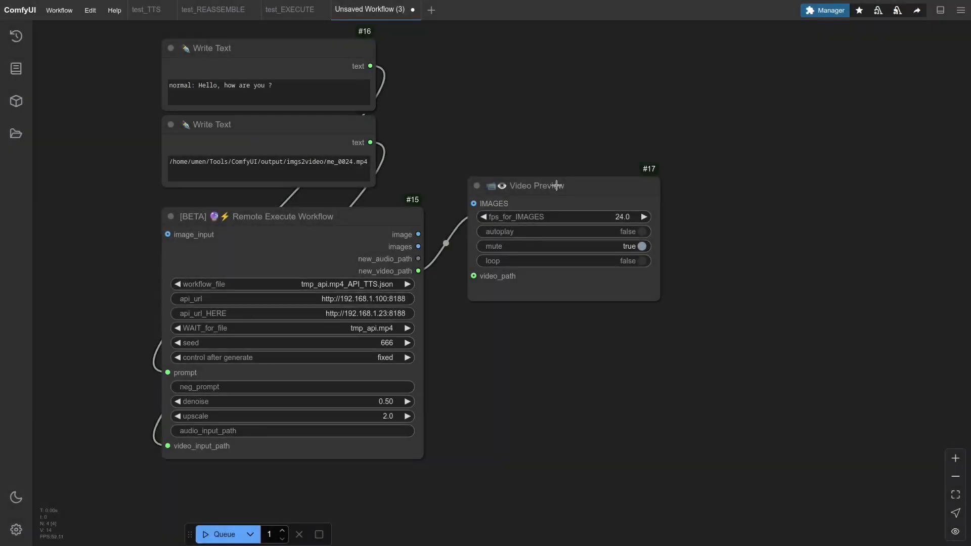
- Place the Video Preview node beside the remote node, run the remote TTS workflow and play the returned video
left_click_drag(556, 185, 541, 216)
left_click(489, 132)
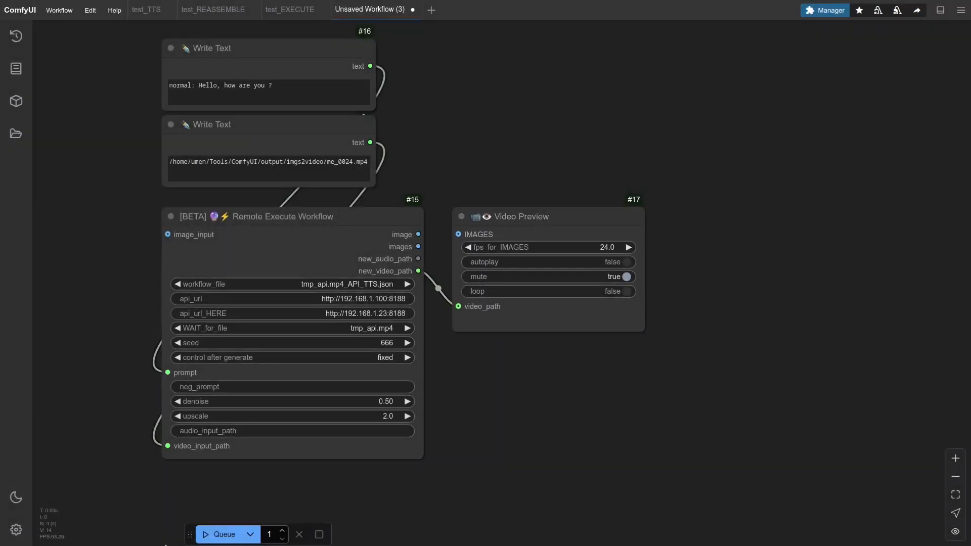
left_click(218, 534)
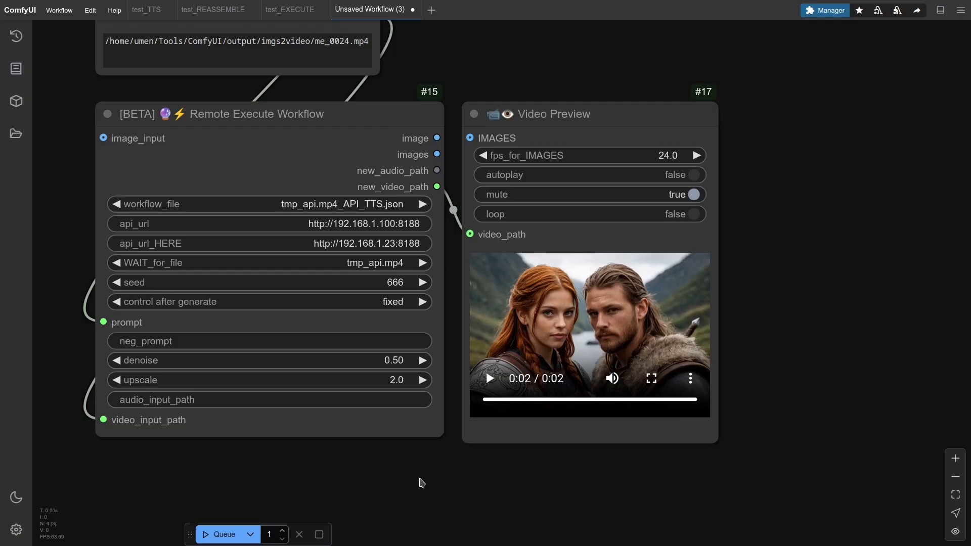
left_click(489, 378)
- Set the remote node's upscale to 1, rerun the workflow and play the new video
type("1")
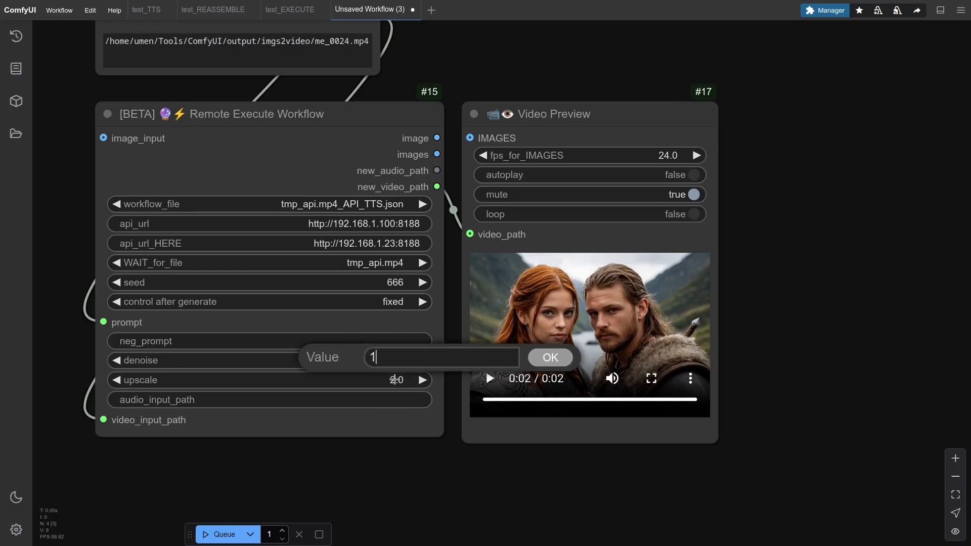
key("Return")
left_click(227, 534)
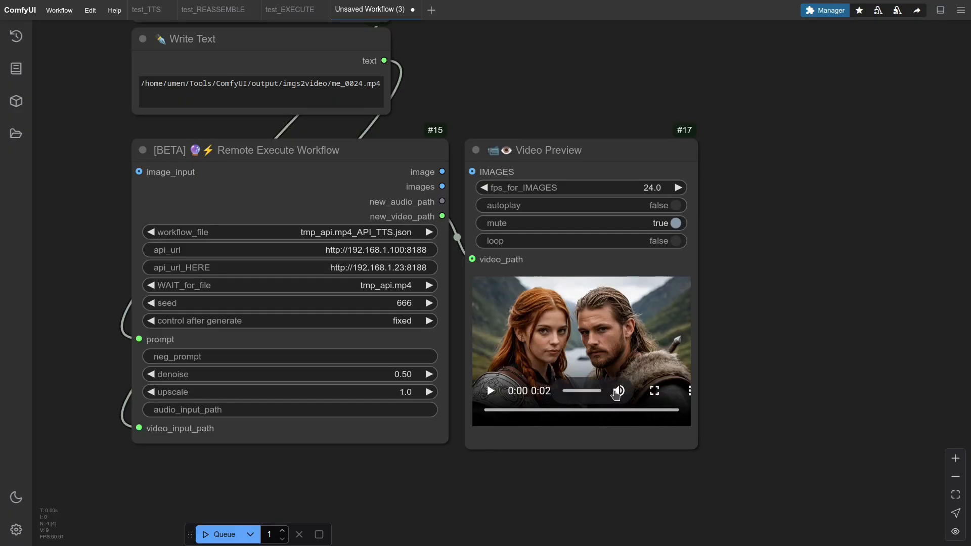
left_click(490, 391)
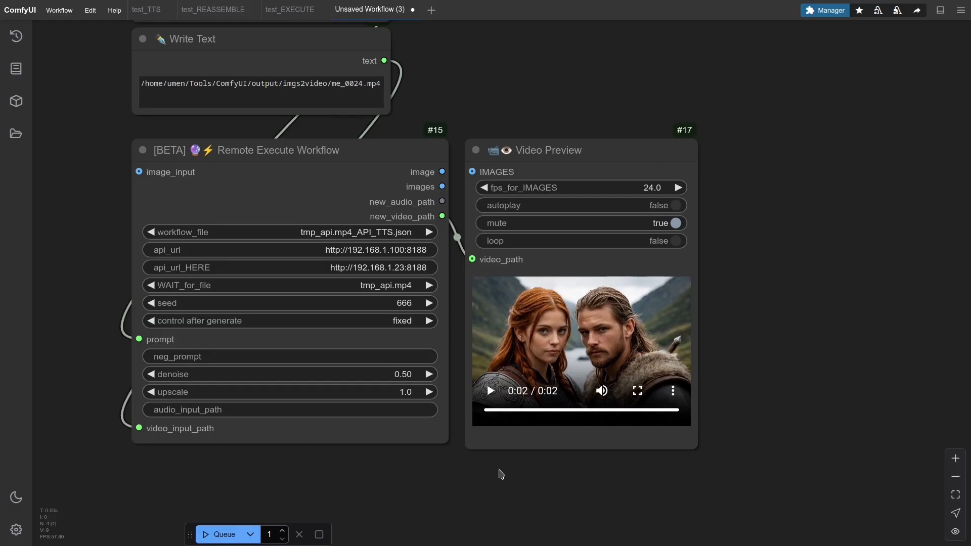
- Start a new workflow containing a pasted copy of the Write Text node with the me_0024.mp4 path
key("alt+n")
key("ctrl+v")
left_click_drag(223, 128, 169, 115)
- Add a Video Path to Images (Load video) node fed by the Write Text output and arrange both nodes side by side
left_click_drag(347, 135, 414, 137)
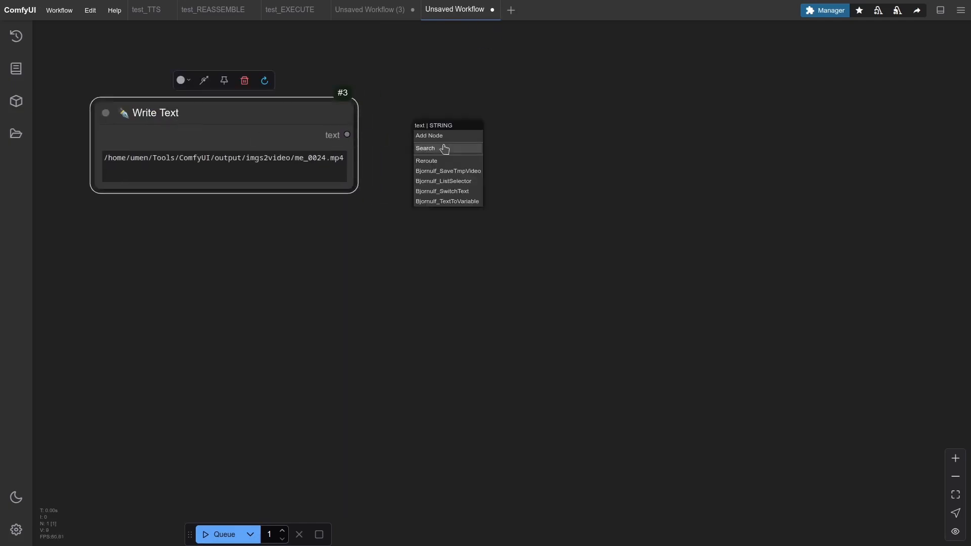
left_click(444, 148)
type("to images")
key("Return")
left_click_drag(529, 133, 484, 111)
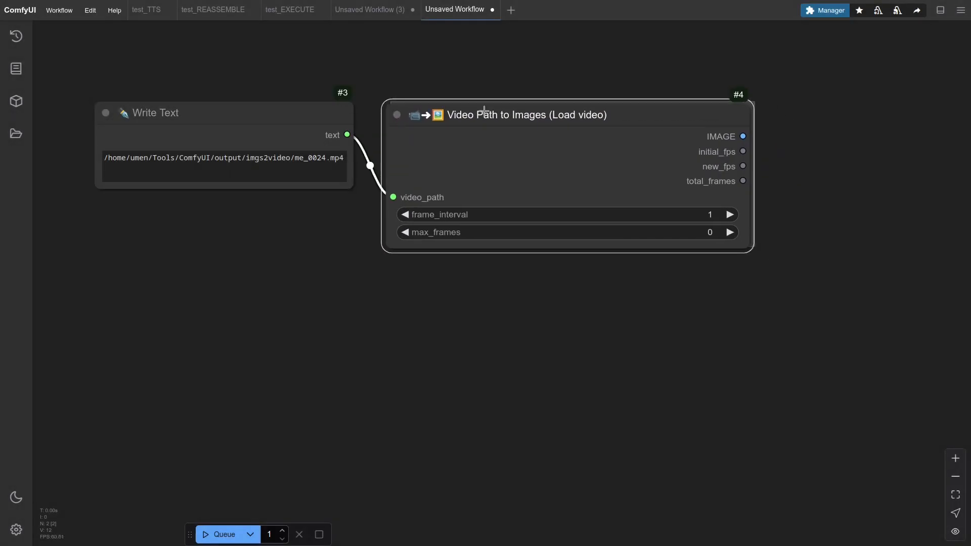
left_click_drag(252, 122, 209, 64)
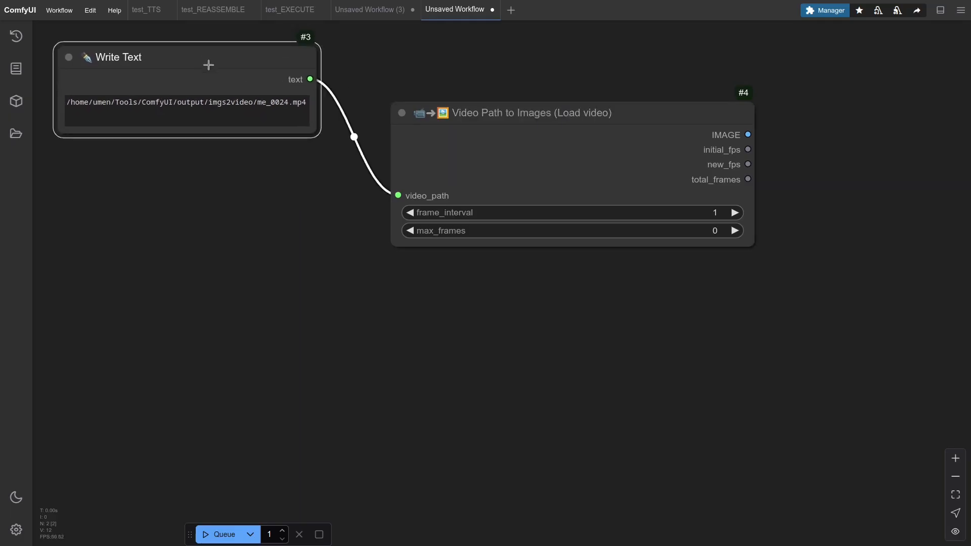
left_click_drag(477, 107, 423, 61)
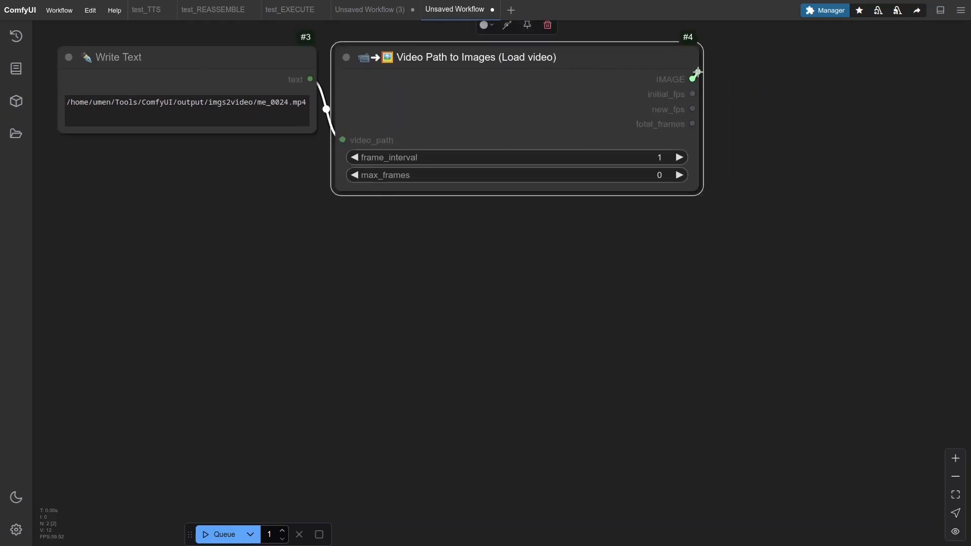
- Preview the Video Path to Images output in a Preview Image node, running the workflow with max_frames set to 1
left_click_drag(697, 73, 747, 76)
left_click(771, 140)
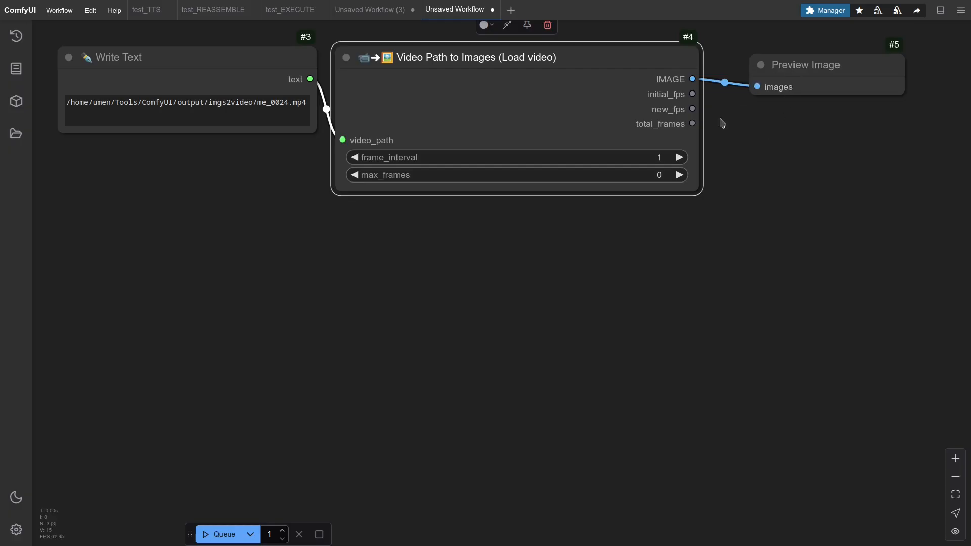
left_click(222, 533)
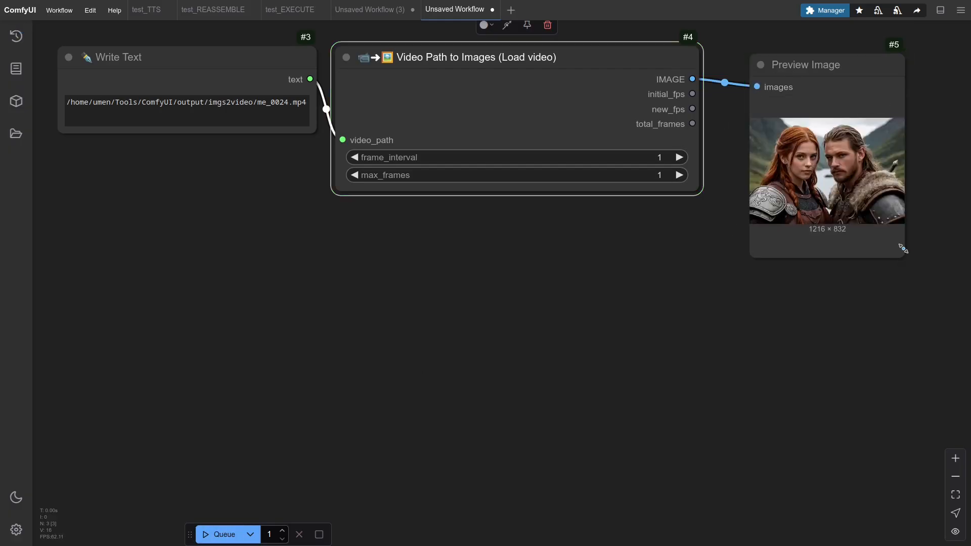
left_click_drag(904, 250, 933, 211)
left_click_drag(806, 62, 779, 54)
- Add a Split Image/Video Grid node below the Write Text node
double_click(200, 270)
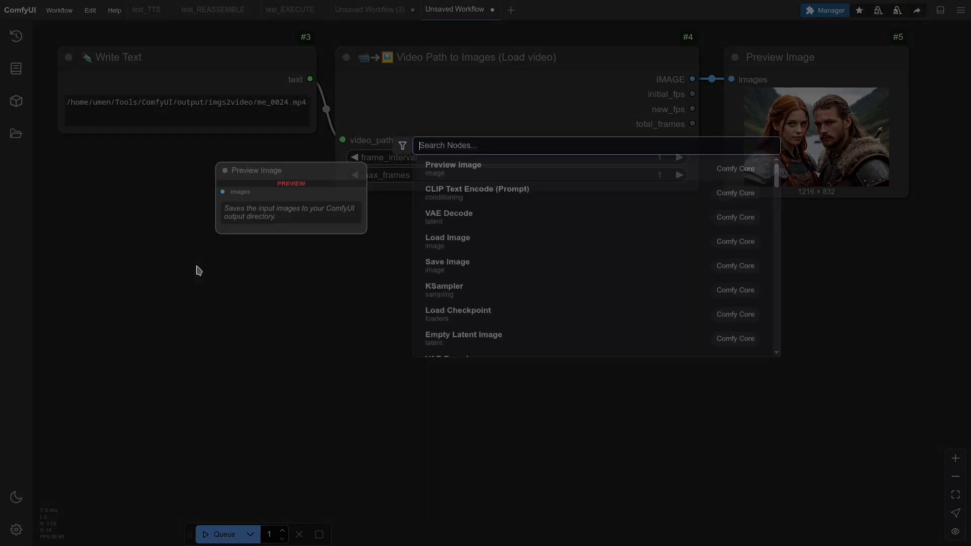
type("split grid")
key("Return")
left_click_drag(269, 262, 171, 229)
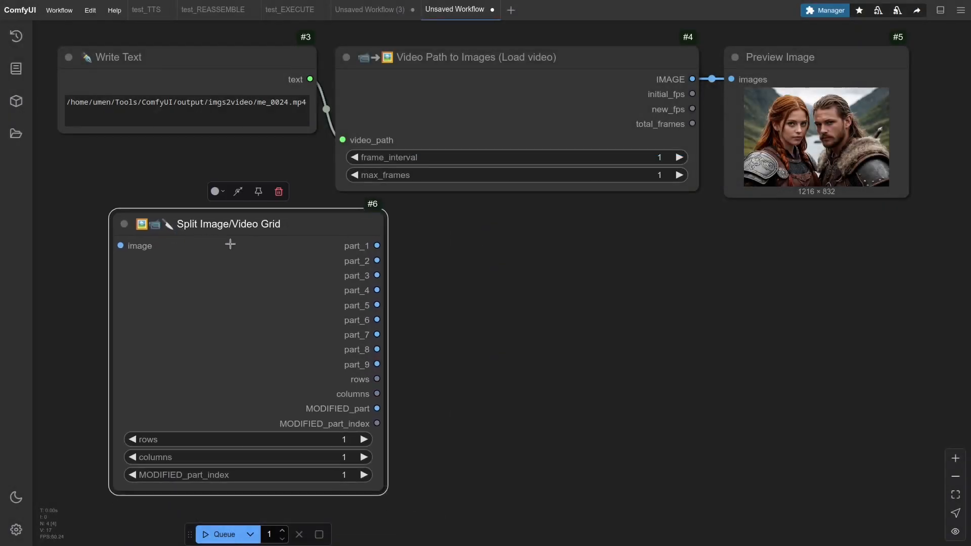
- Add a Reassemble Image/Video Grid node beside the Split Image/Video Grid node and bypass it
left_click(536, 293)
double_click(537, 295)
type("reass")
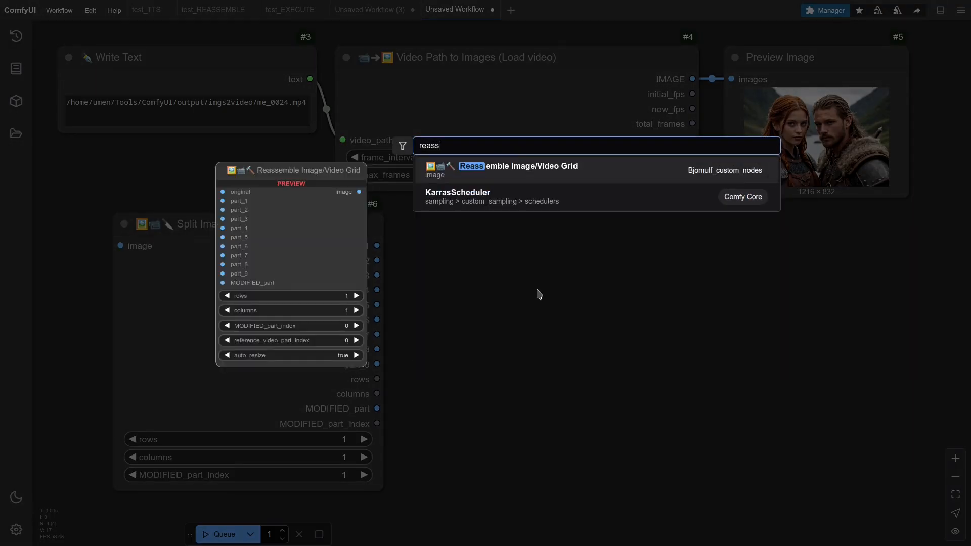
key("Return")
left_click_drag(644, 286, 603, 218)
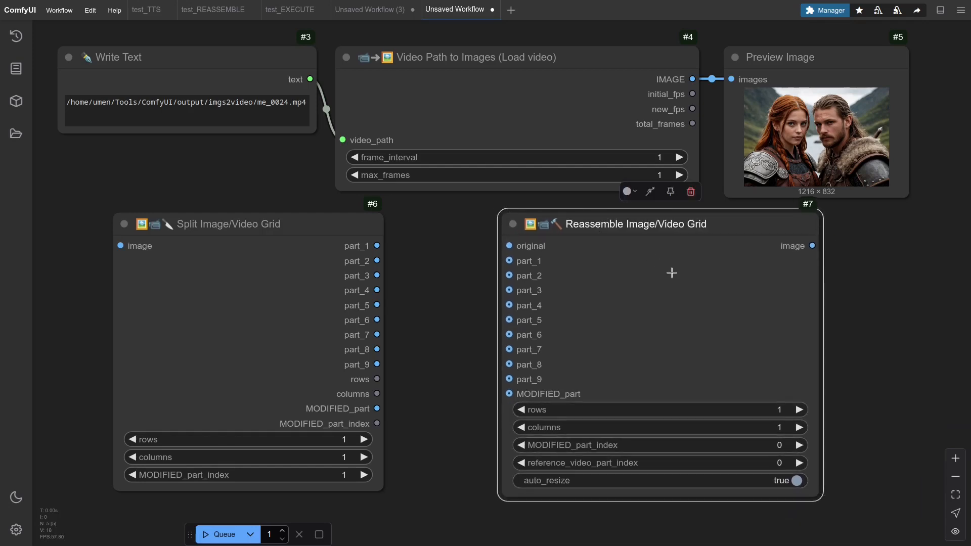
key("ctrl+b")
left_click(480, 263)
- Connect the Video Path to Images IMAGE output to the Split node's image input and spread the two grid nodes apart
left_click_drag(692, 79, 120, 245)
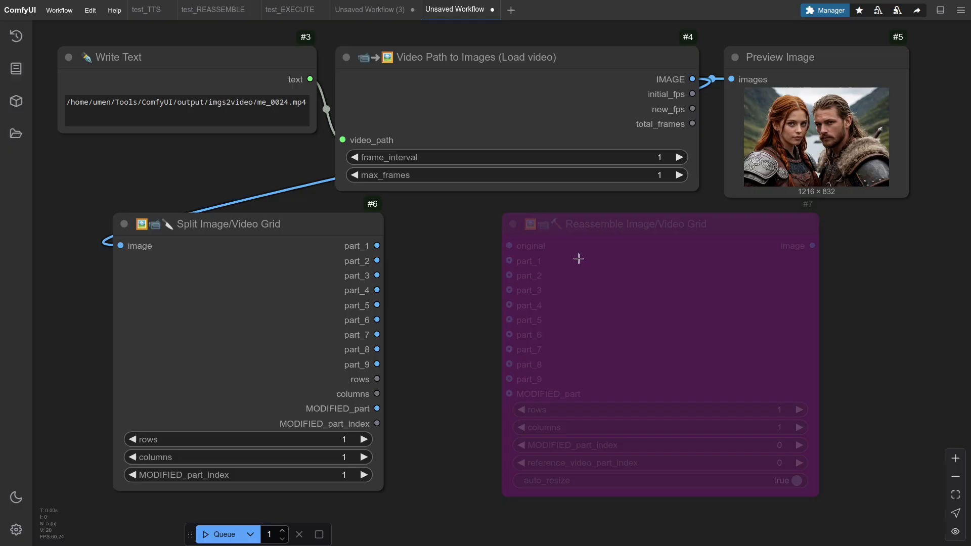
left_click_drag(576, 229, 761, 243)
left_click_drag(363, 252, 303, 253)
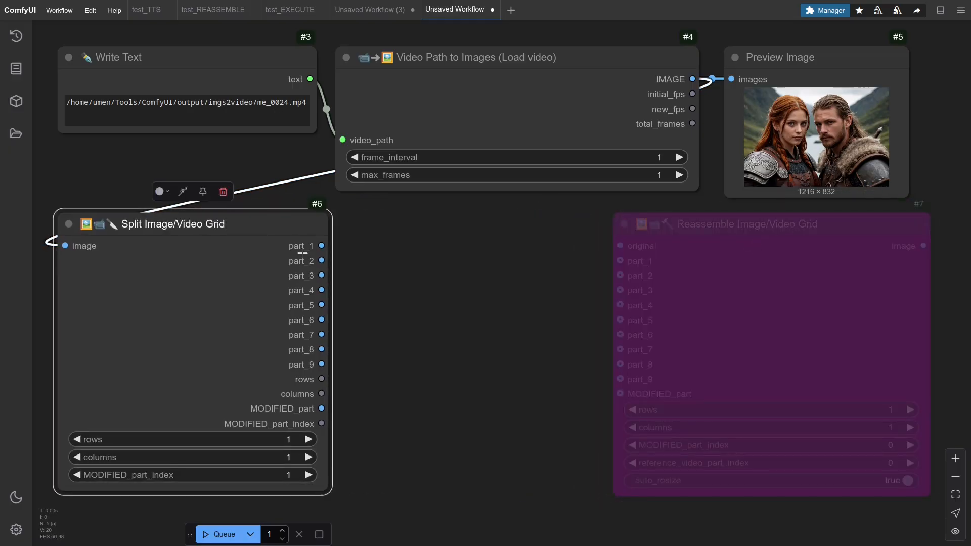
- Attach one Preview Image node to the Split node's part_1 output and a duplicate of it to part_2
left_click_drag(302, 253, 366, 219)
left_click(393, 297)
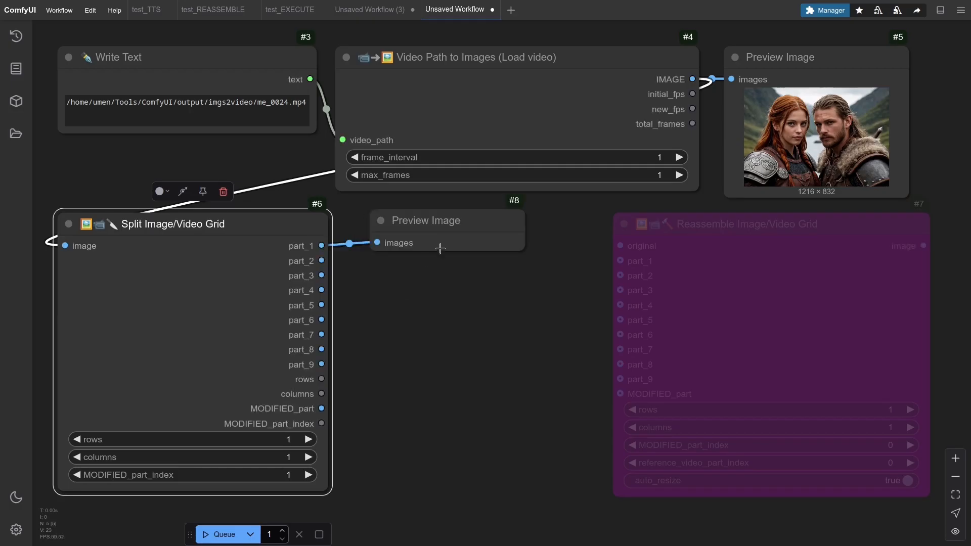
left_click(439, 249)
key("ctrl+c")
key("ctrl+v")
left_click_drag(514, 228, 445, 380)
left_click_drag(379, 393, 322, 261)
- Run the split with rows set to 2 and line up the two part previews, moving the Reassemble node out of the way
left_click(307, 439)
left_click(222, 534)
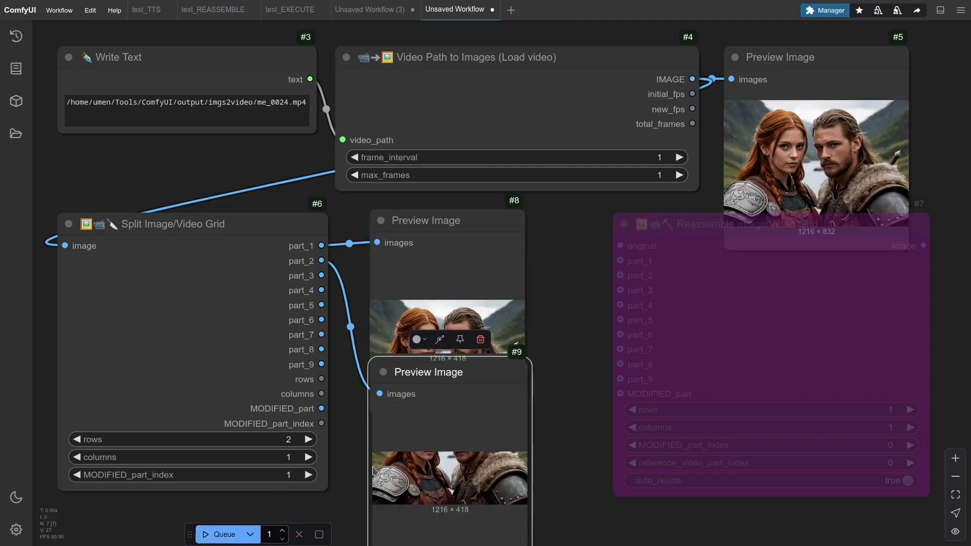
left_click_drag(454, 363, 620, 215)
left_click_drag(708, 219, 800, 496)
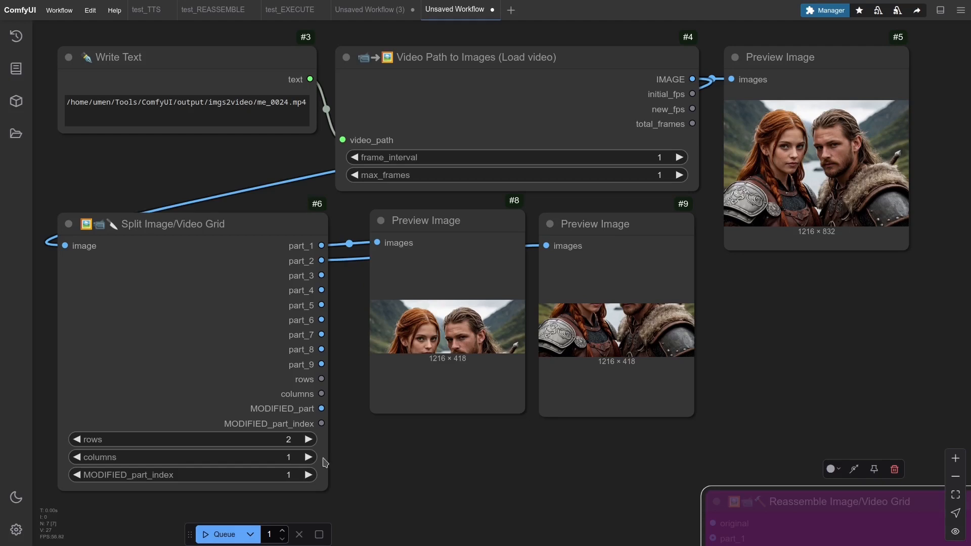
- Set the Split node to 1 row and 2 columns, run the workflow and align the two part previews
left_click(77, 440)
left_click(308, 456)
left_click(223, 534)
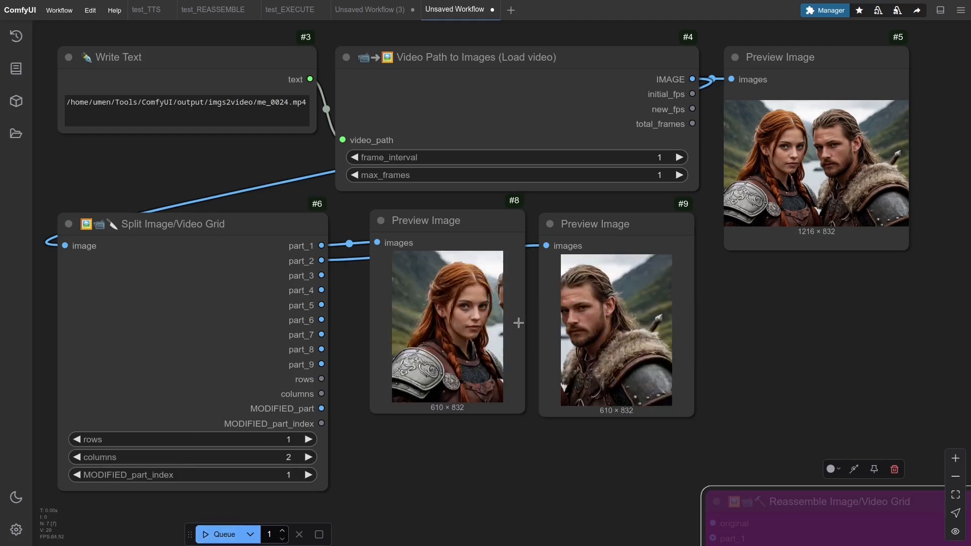
mouse_move(473, 226)
left_mouse_down()
mouse_move(472, 293)
mouse_move(475, 230)
left_mouse_up()
mouse_move(591, 236)
left_mouse_down()
mouse_move(572, 354)
mouse_move(592, 236)
left_mouse_up()
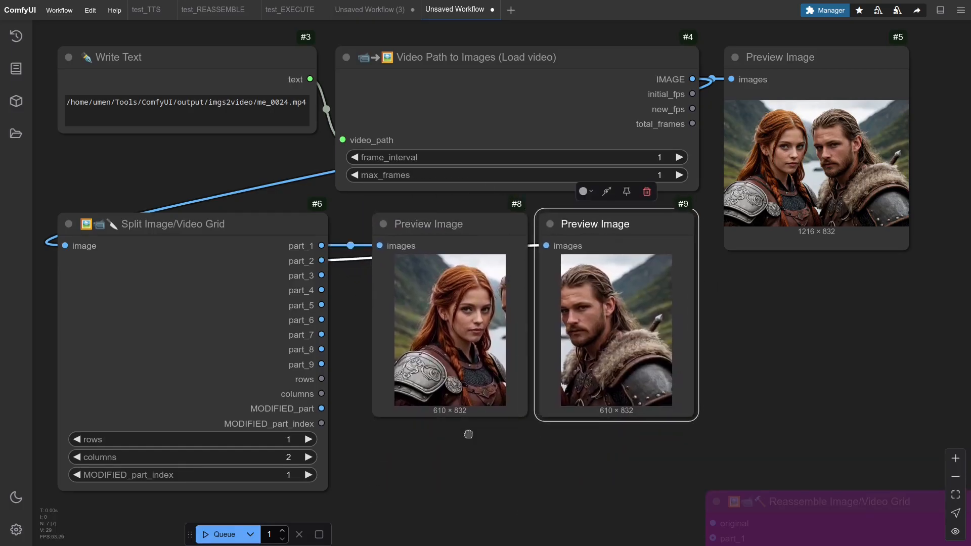
left_click(483, 429)
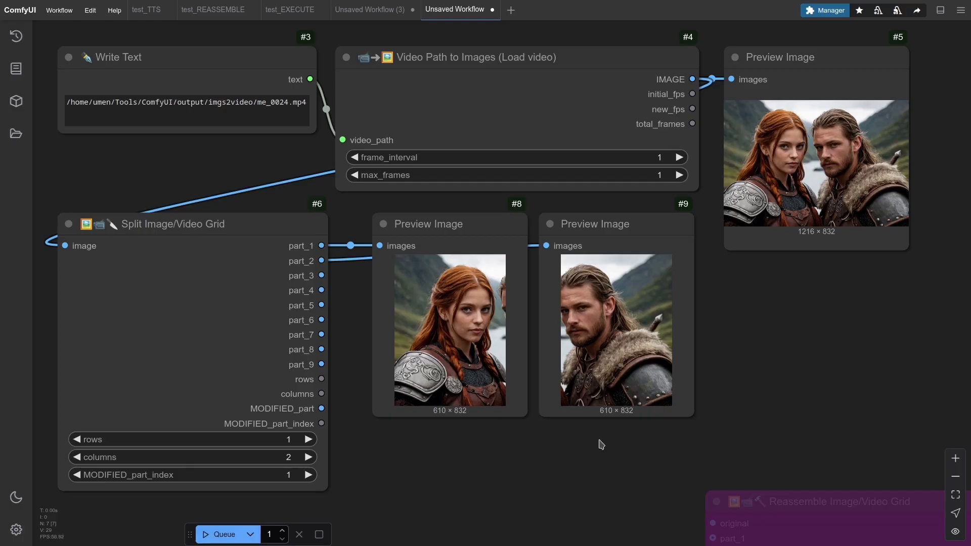
- Delete the two part previews and move the Reassemble node next to the Split node
left_click_drag(601, 445, 498, 385)
key("Delete")
left_click_drag(762, 503, 429, 227)
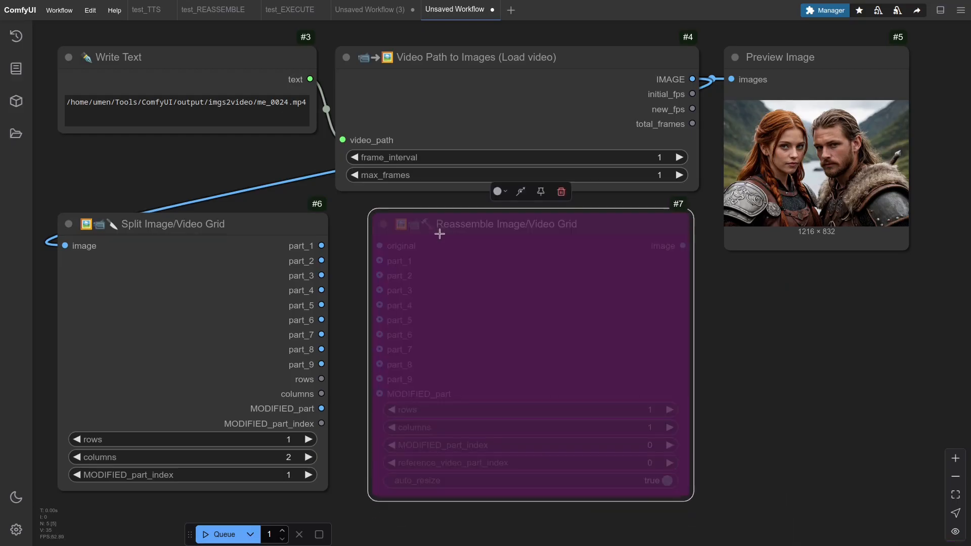
- Re-enable the Reassemble node and connect its rows and columns to the Split node and its original input to the video's IMAGE output
left_click(355, 287)
left_click_drag(321, 379, 377, 427)
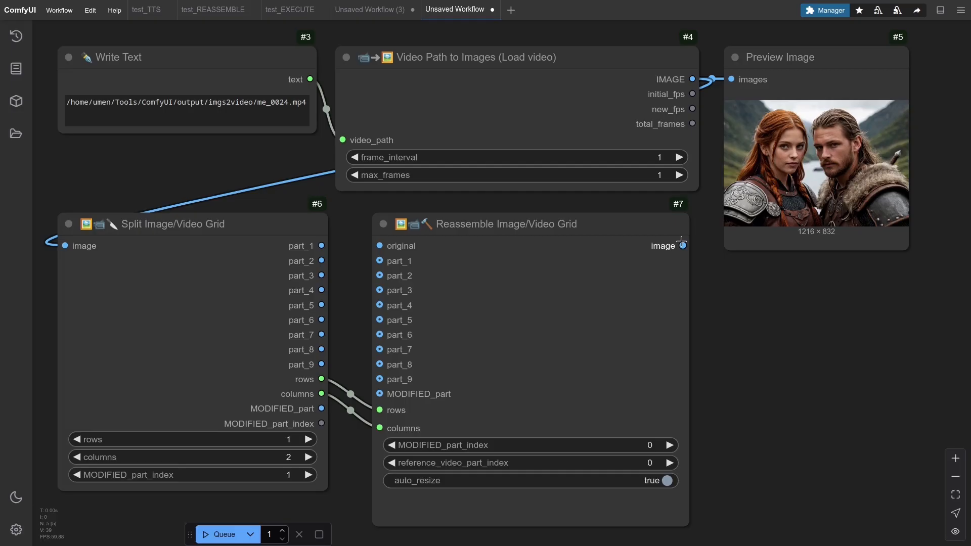
left_click_drag(380, 245, 669, 110)
- Add a Preview Image node to the Reassemble output, run the workflow and enlarge the preview below the original one
left_click_drag(683, 246, 728, 317)
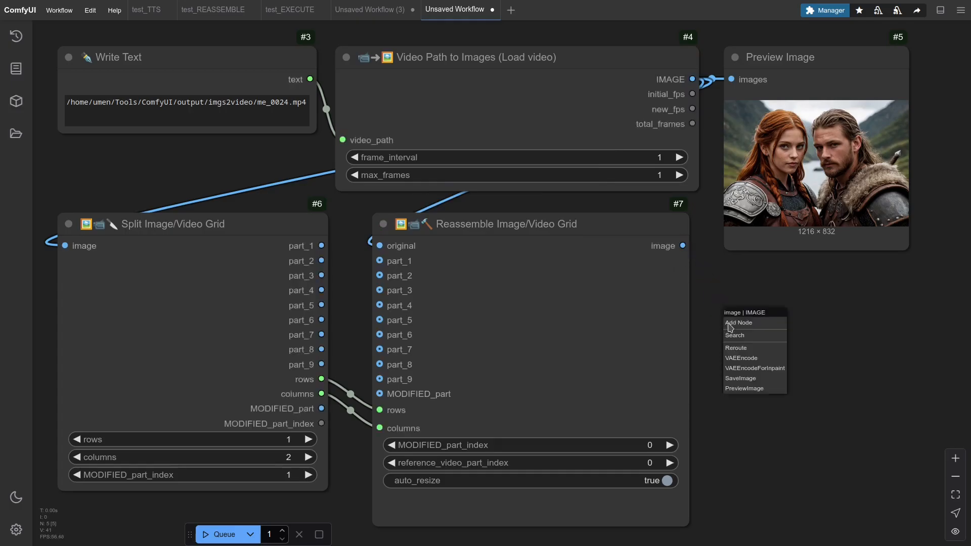
left_click(759, 390)
left_click(203, 539)
left_click_drag(762, 305, 739, 290)
left_click_drag(864, 489, 926, 478)
left_click(803, 523)
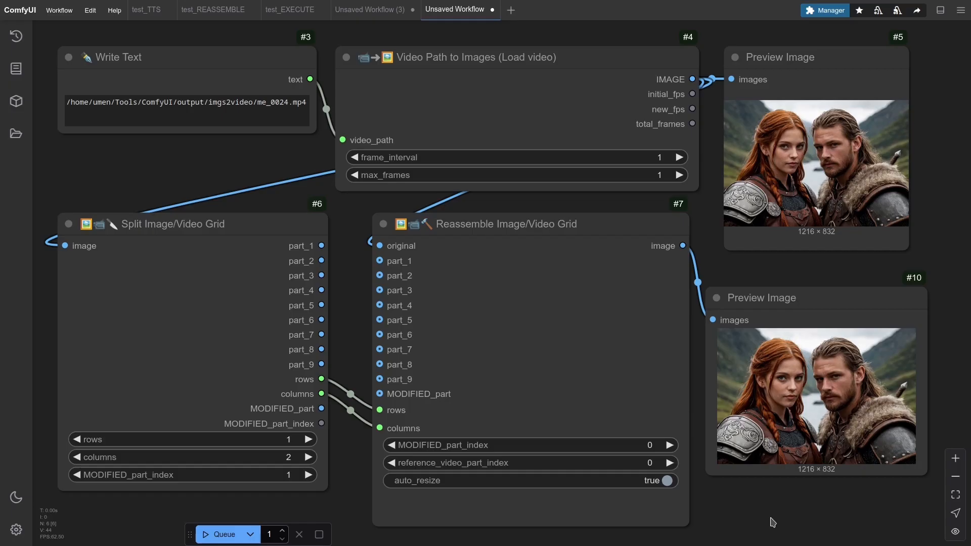
- Narrow the Split and Reassemble nodes and move the Reassemble node away to leave space between them
left_click_drag(324, 488, 188, 479)
left_click_drag(687, 525, 561, 481)
left_click_drag(429, 224, 532, 220)
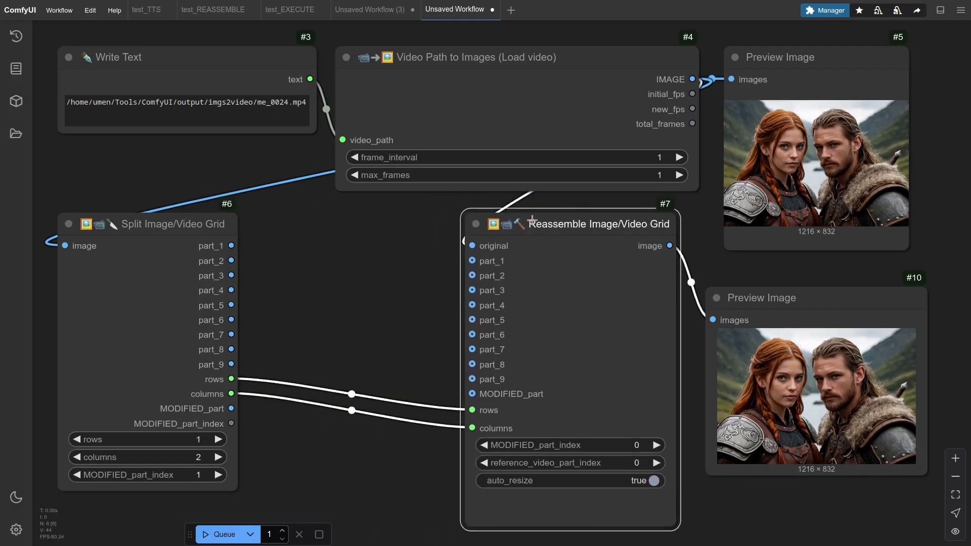
- Set max_frames to 2, run the workflow and resize the reassembled preview so its frames stack vertically
left_click(680, 175)
left_click(217, 534)
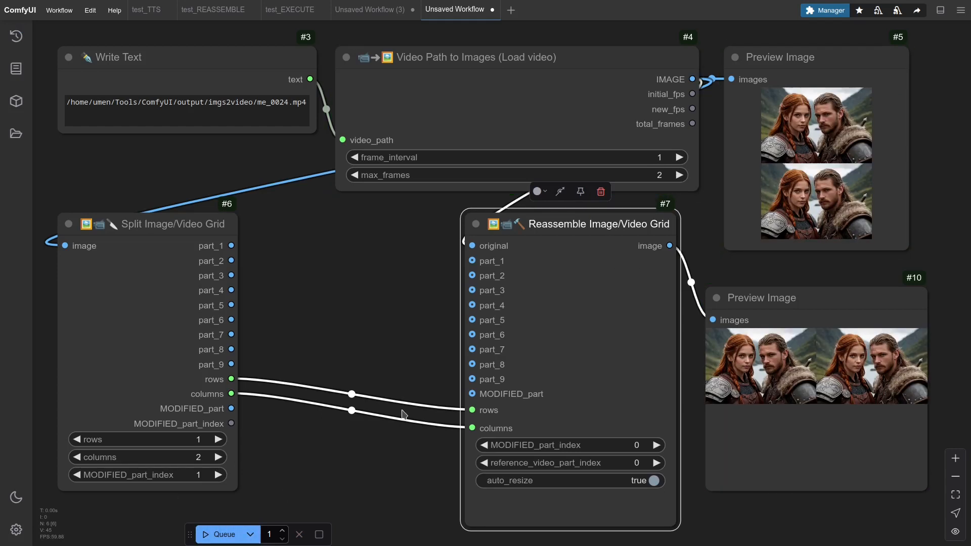
left_click_drag(918, 483, 900, 486)
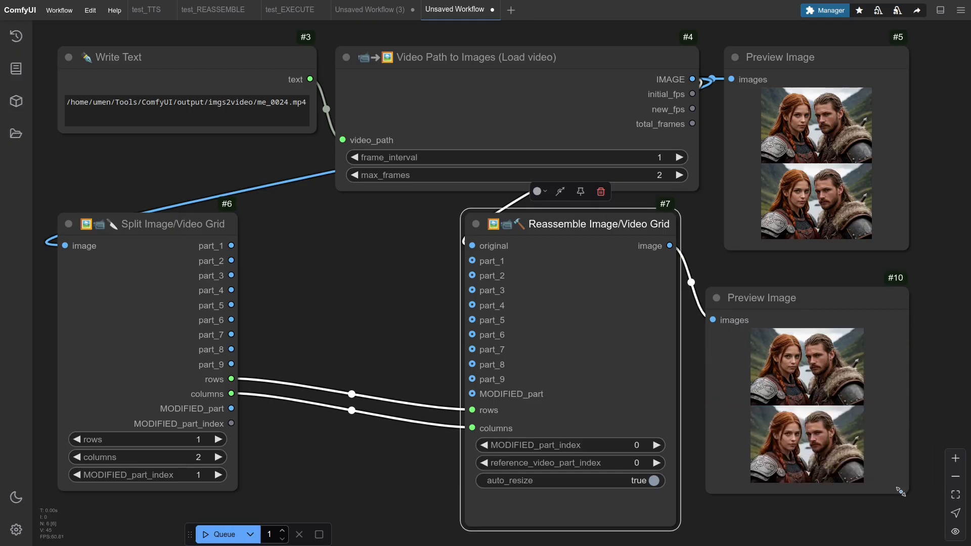
- Set the Video Path to Images node's max_frames to 0
left_click(659, 174)
type("0")
key("Return")
- Replace the Reassemble node's Preview Image with a Video Preview node on its image output
left_click_drag(802, 296, 800, 312)
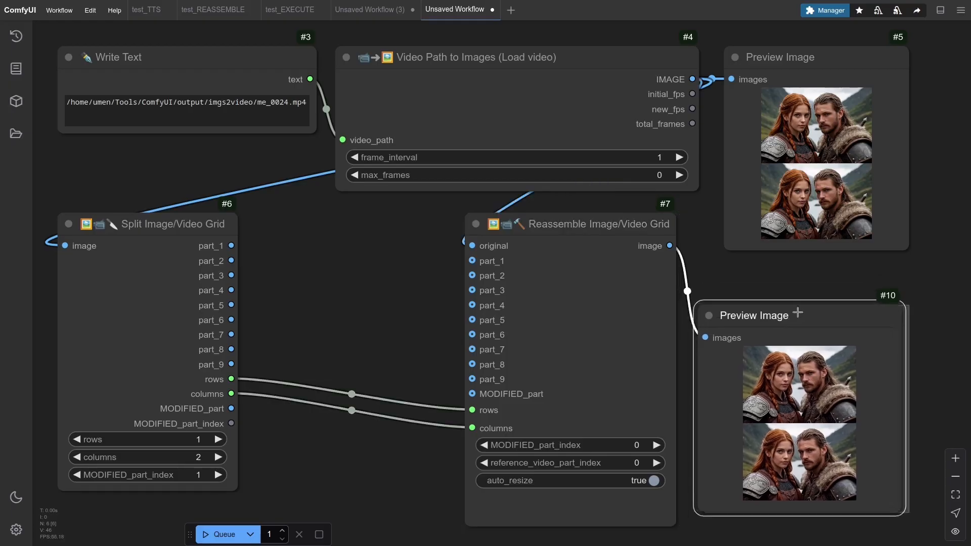
key("Delete")
left_click_drag(670, 247, 715, 283)
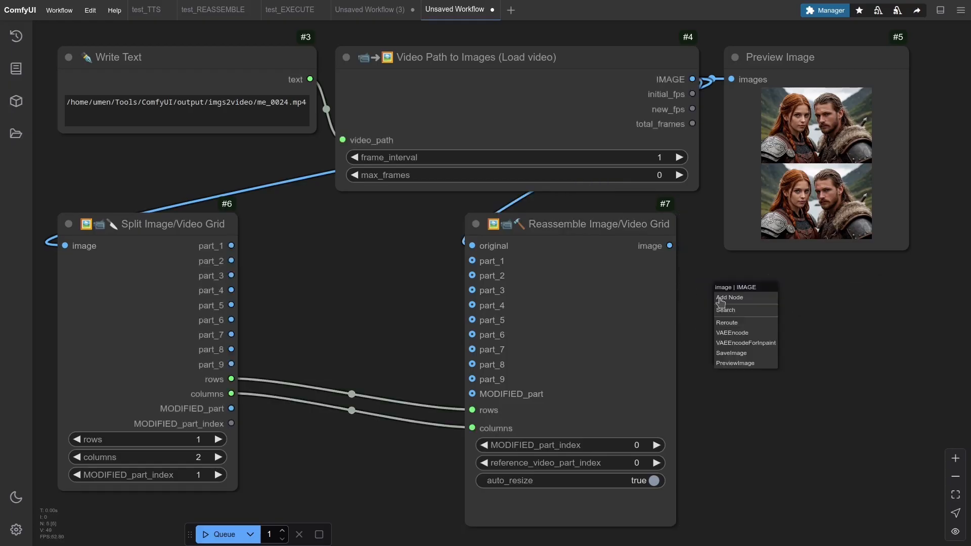
left_click(737, 308)
type("videop")
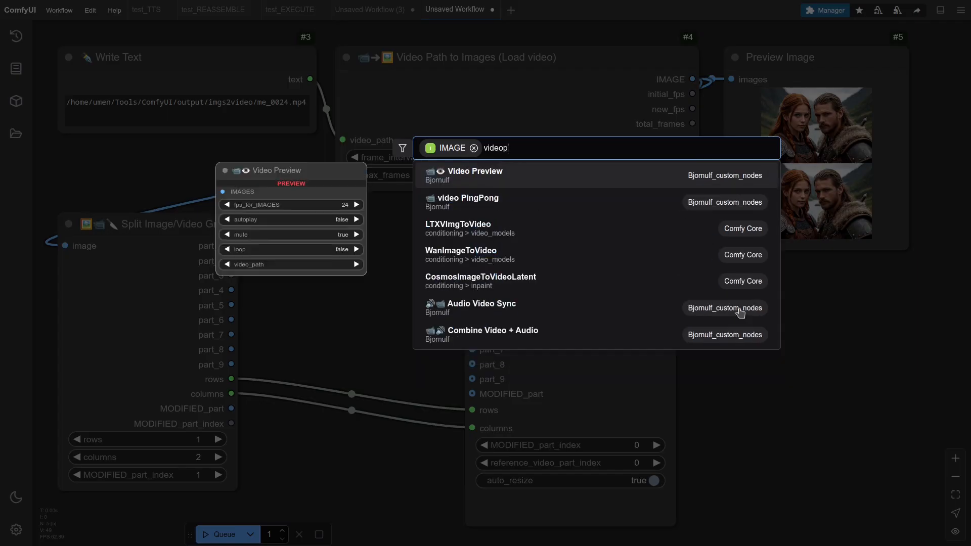
key("Return")
- Duplicate the Video Preview between the grid nodes, feed it from the Split node's part_1 output and run the workflow
mouse_move(792, 289)
left_mouse_down()
mouse_move(772, 289)
mouse_move(829, 276)
mouse_move(611, 295)
mouse_move(331, 254)
mouse_move(291, 238)
left_mouse_up()
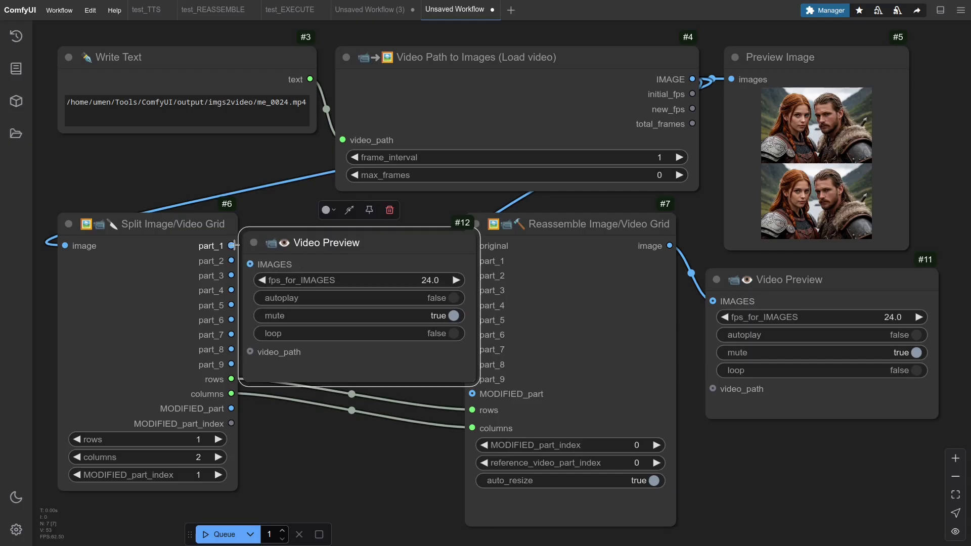
left_click_drag(231, 246, 250, 263)
left_click(220, 534)
left_click_drag(126, 227, 107, 227)
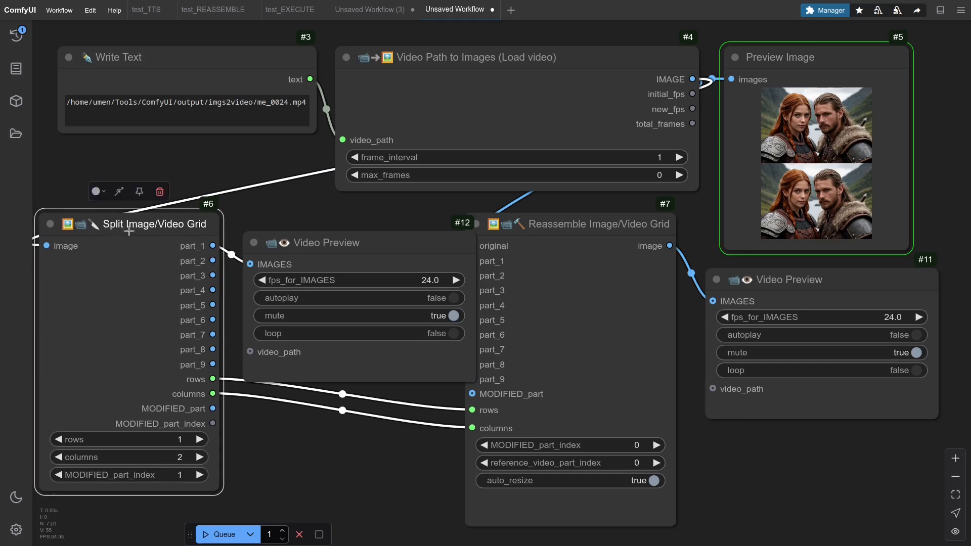
- Fit the part_1 Video Preview between the Split and Reassemble grid nodes and play its clip
left_click_drag(353, 249, 335, 231)
left_click_drag(453, 354, 418, 353)
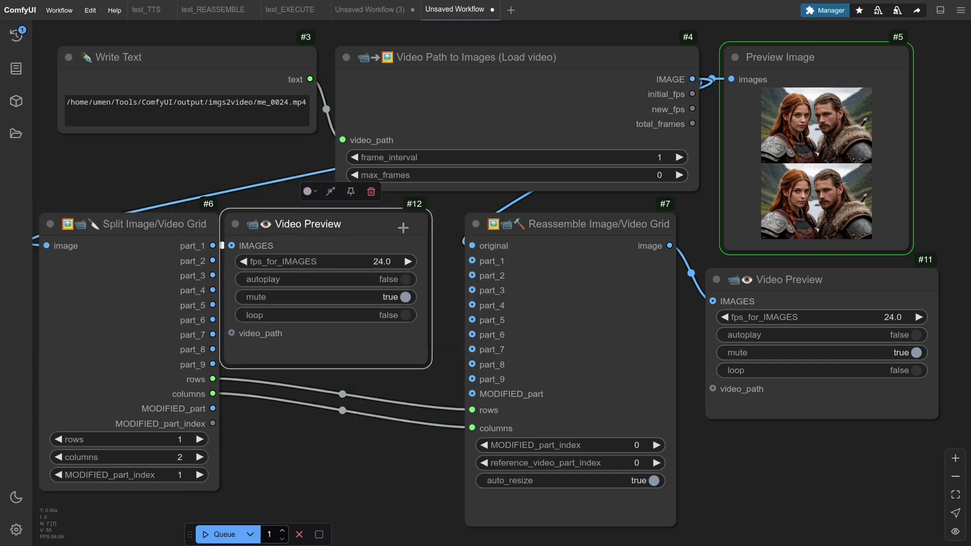
left_click_drag(313, 229, 331, 229)
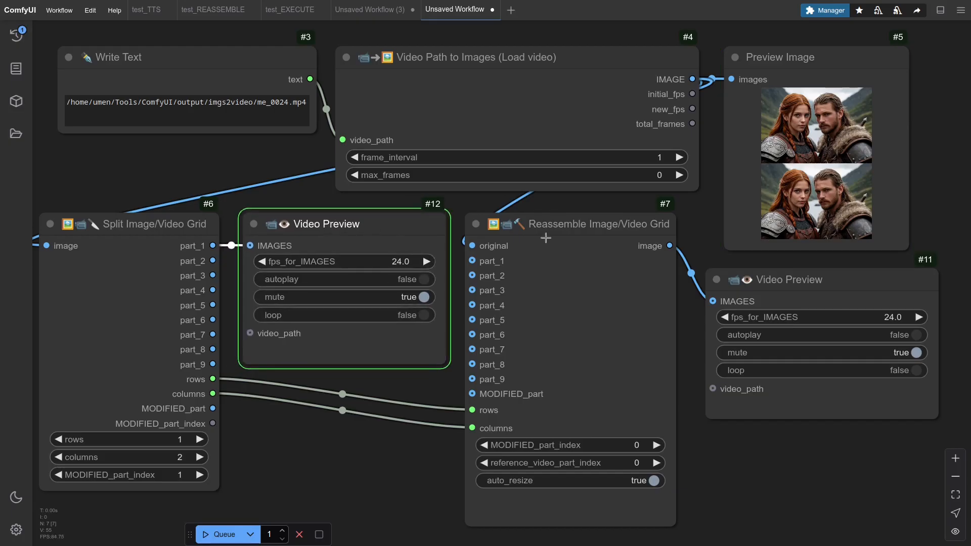
left_click(758, 283)
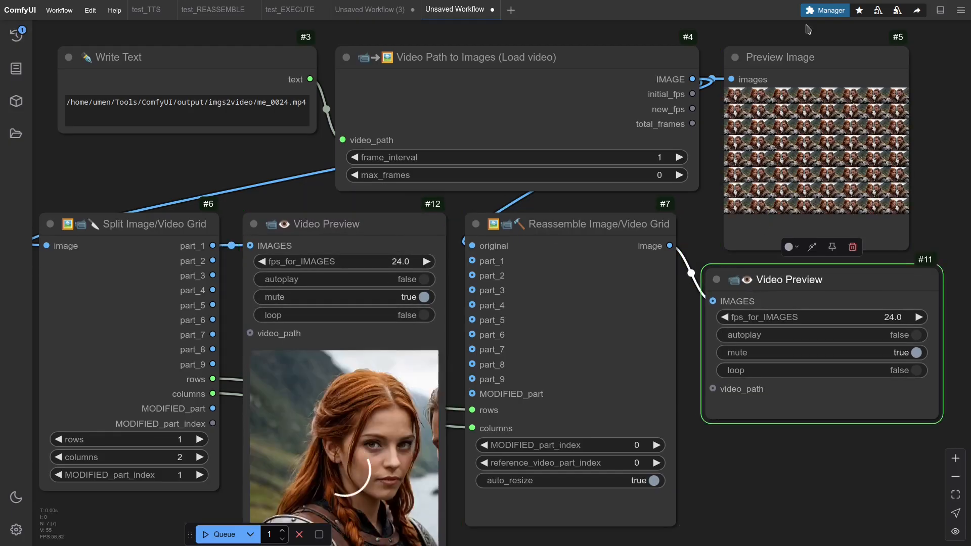
left_click_drag(693, 448, 689, 363)
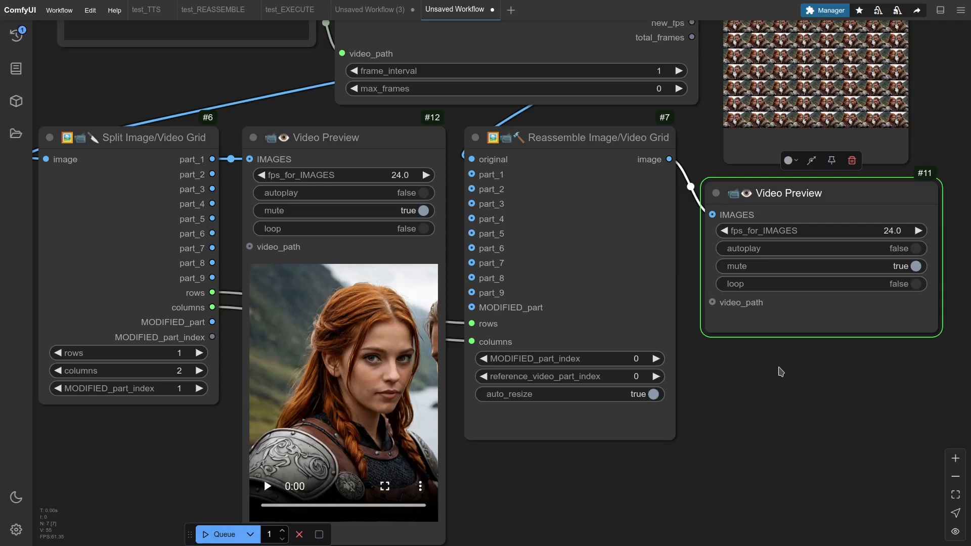
left_click(777, 373)
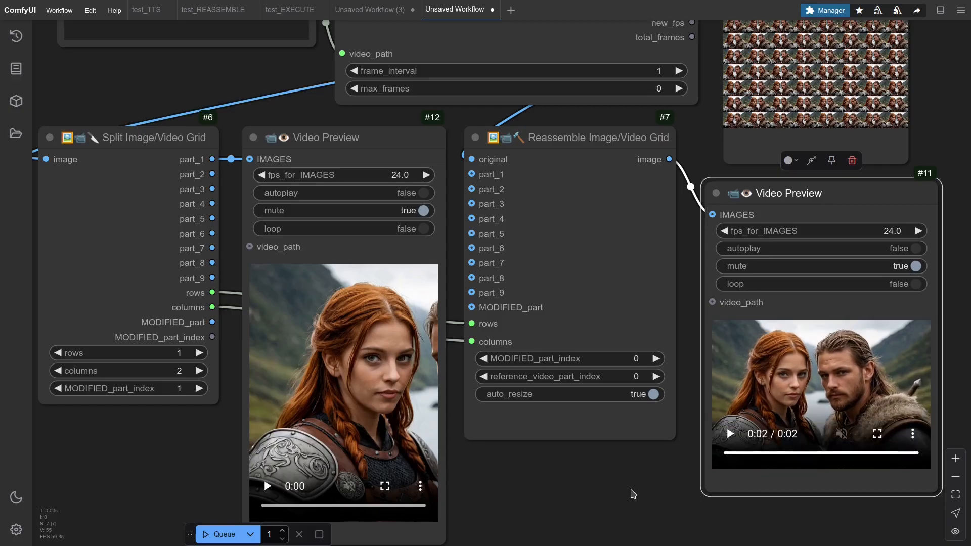
left_click(267, 486)
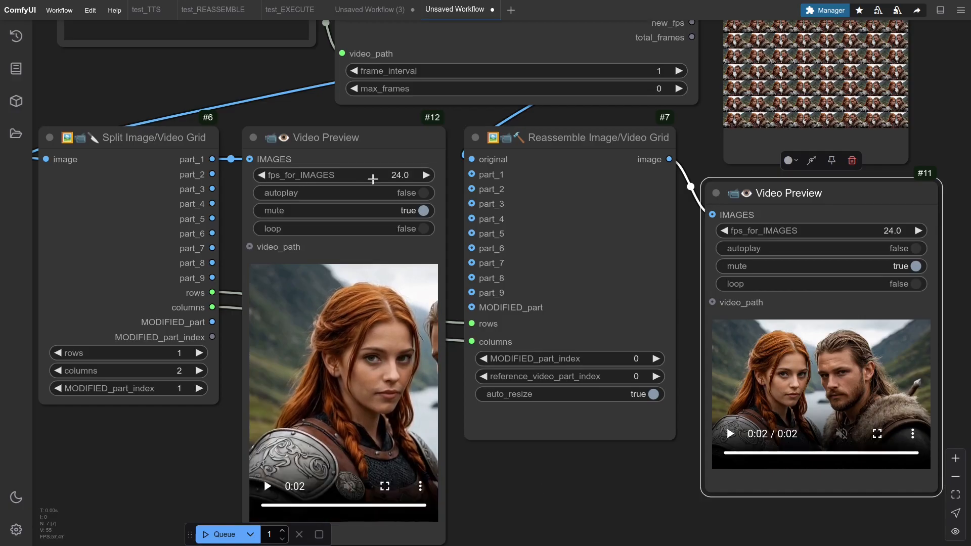
- Delete the Video Preview between the grid nodes and cross-connect Split's part_1 to Reassemble's part_2 and part_2 to part_1
left_click(348, 145)
key("Delete")
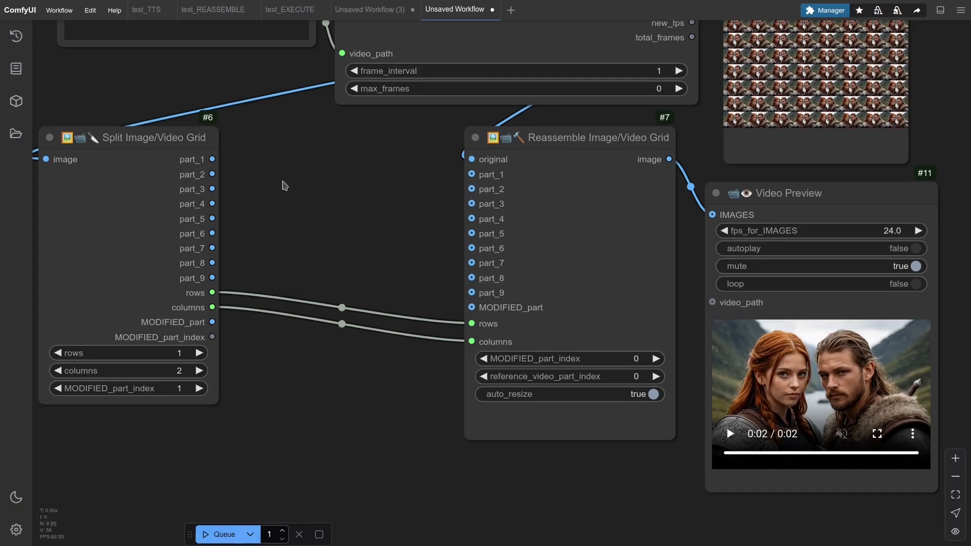
left_click_drag(212, 160, 470, 188)
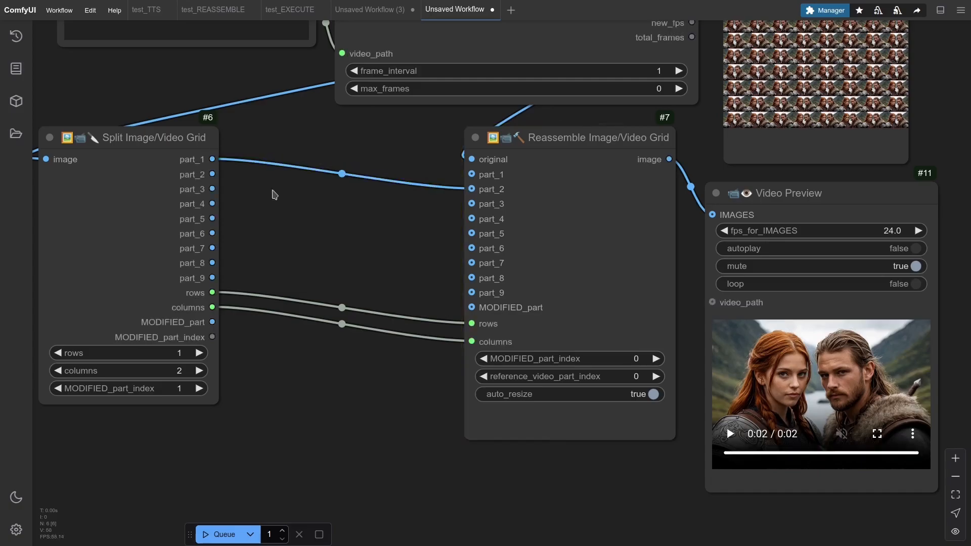
left_click_drag(213, 174, 476, 176)
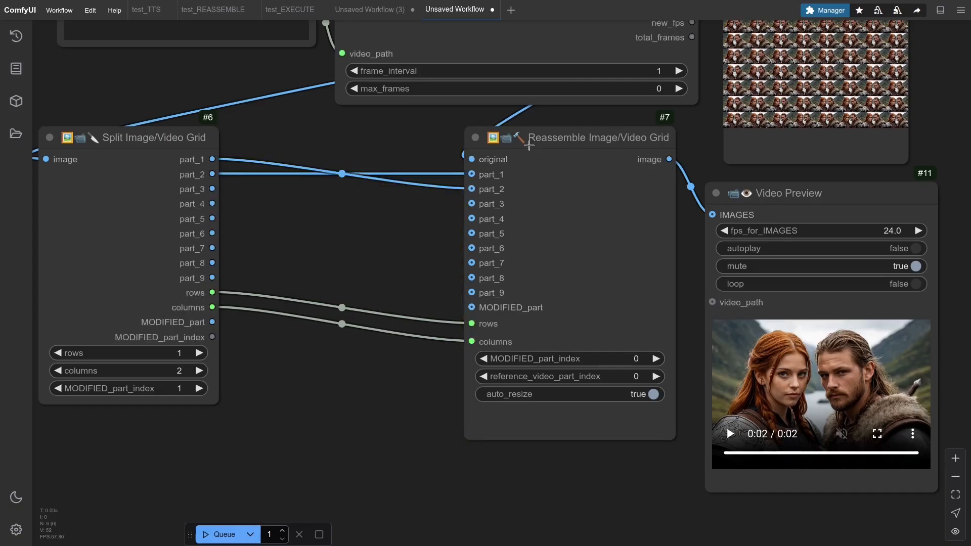
- Move the Reassemble node and its Video Preview closer to the Split node, run the workflow and play the reassembled video
left_click_drag(581, 137, 394, 138)
left_click_drag(712, 194, 583, 195)
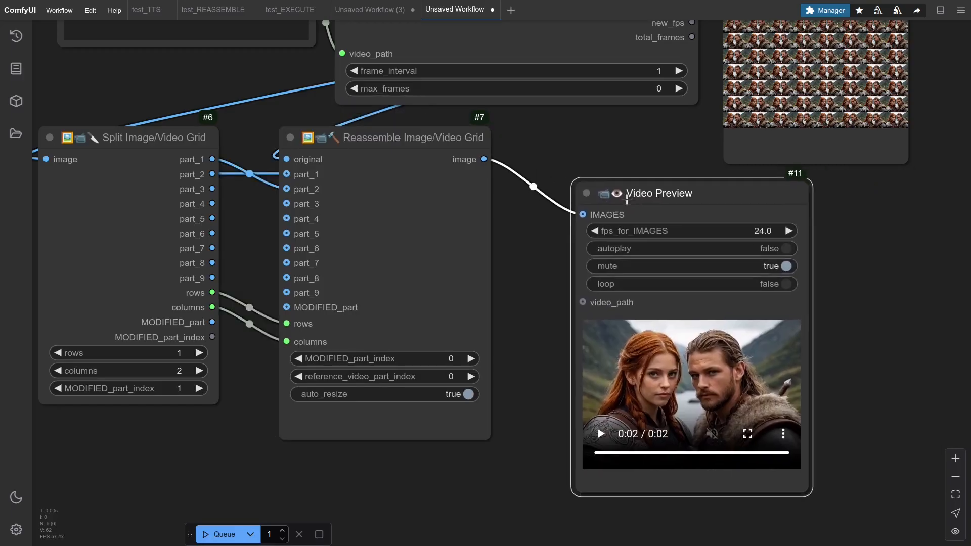
left_click(218, 534)
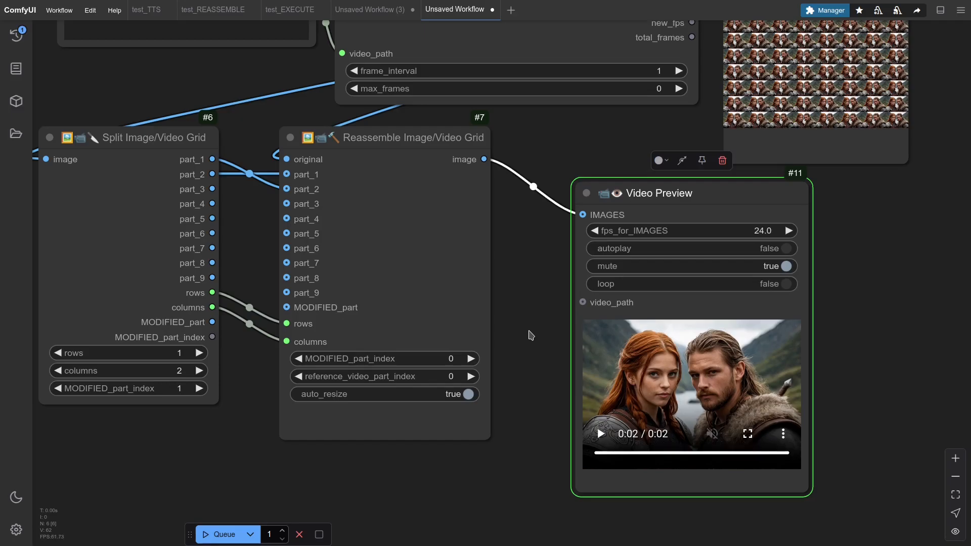
left_click(595, 431)
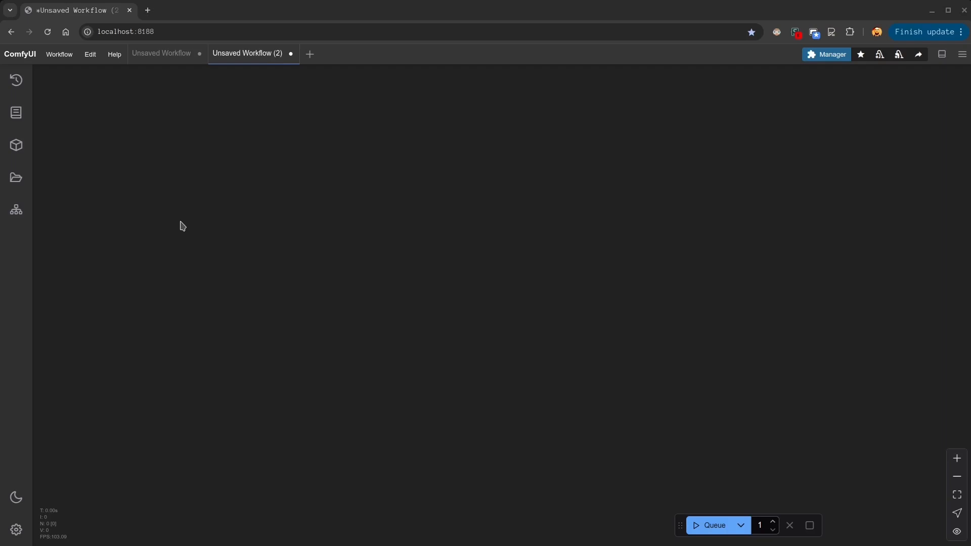
- Add a Load checkpoint SD1.5 (+Download from CivitAi) node to the empty workflow and place it near the canvas's upper-left corner
double_click(183, 226)
type("load")
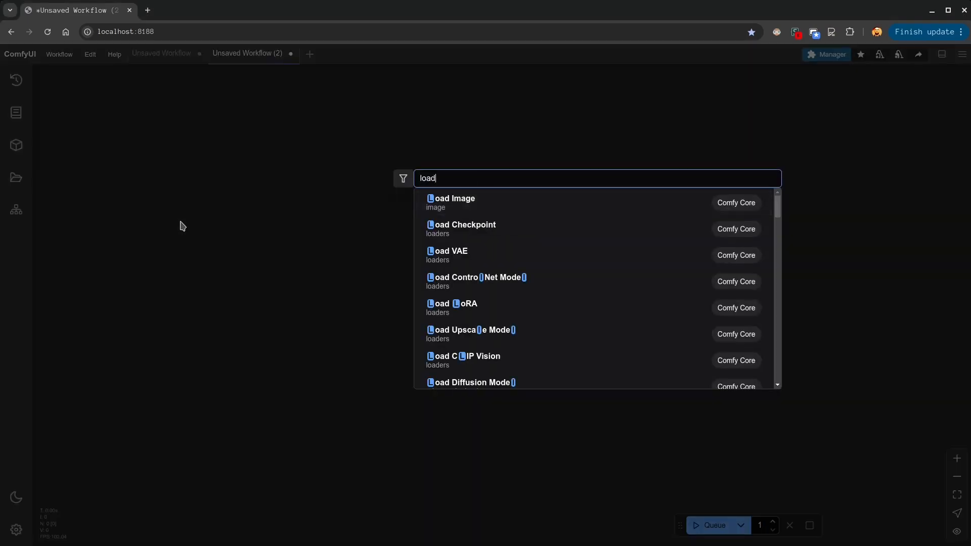
type(" checkpoint")
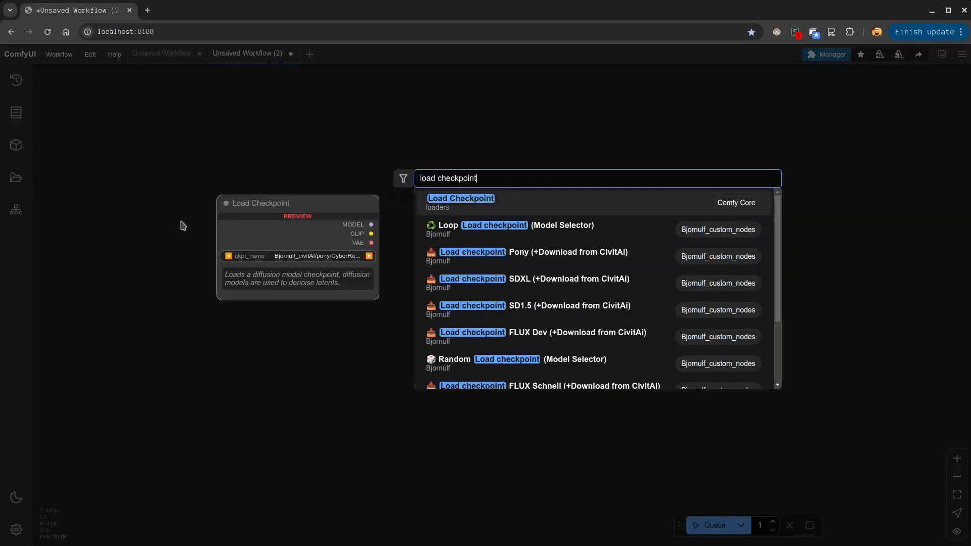
left_click(563, 307)
left_click_drag(336, 217, 230, 115)
- Paste the Load Image node holding tmp_api.png and arrange it beside the checkpoint node
key("ctrl+v")
left_click_drag(712, 265, 587, 185)
left_click_drag(435, 355, 245, 511)
left_click_drag(534, 202, 392, 314)
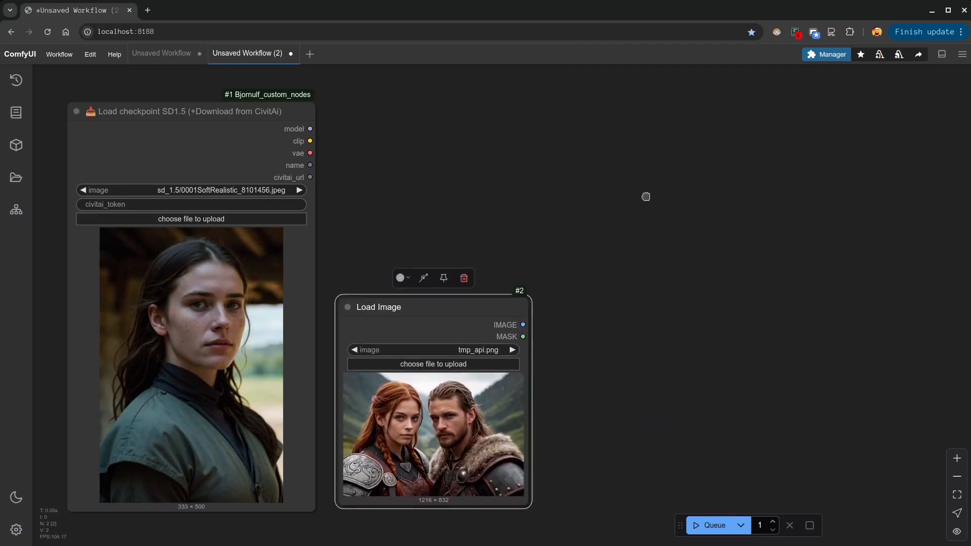
- Add a Fix Face node and place it to the right of the Load Image node
double_click(645, 197)
type("fix face")
key("Return")
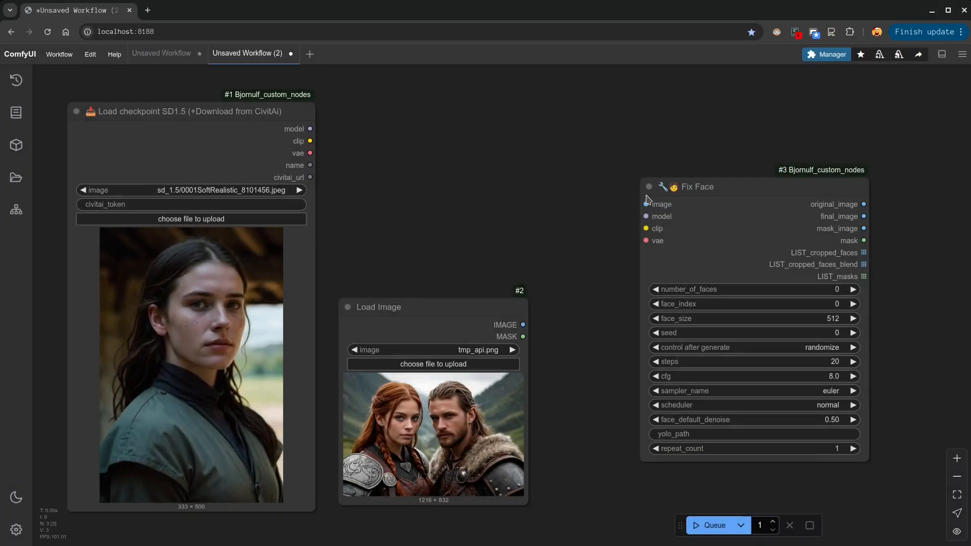
left_click_drag(678, 187, 598, 112)
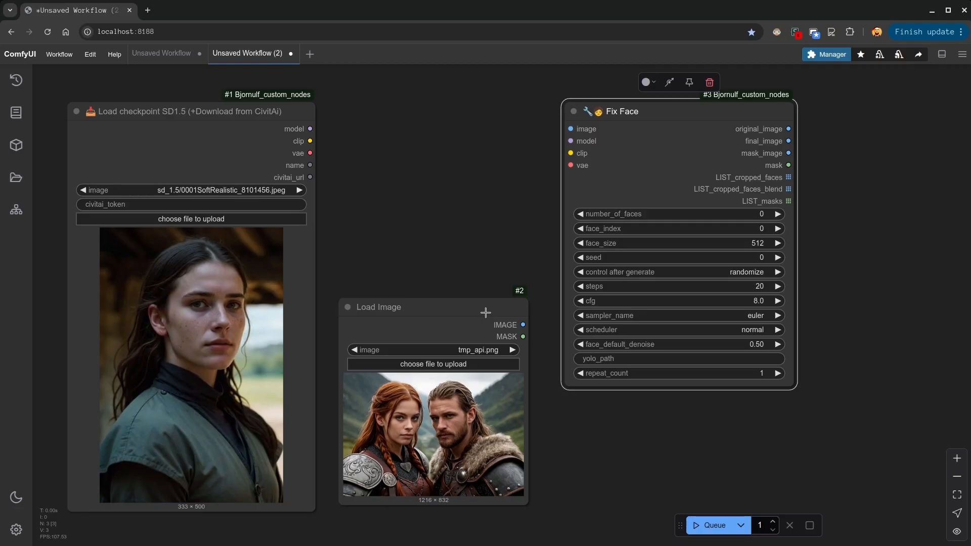
- Connect Load Image's IMAGE and the checkpoint's model, clip and vae to Fix Face, and align Load Image between them
left_click_drag(522, 324, 312, 130)
mouse_move(310, 141)
left_mouse_down()
mouse_move(570, 154)
mouse_move(503, 167)
mouse_move(300, 157)
left_mouse_up()
left_click_drag(473, 324, 468, 113)
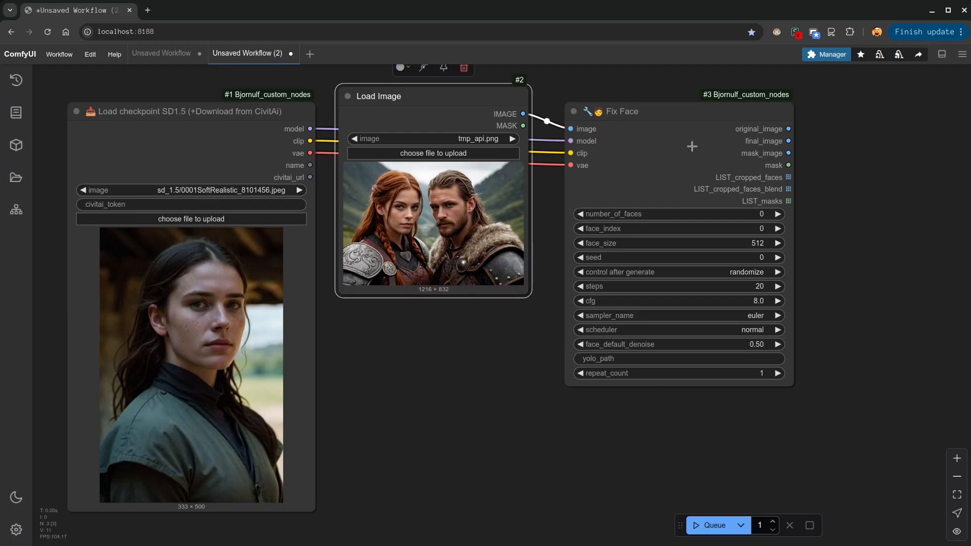
- Set Fix Face's number_of_faces to 2 and attach a Face Settings node to FACE_SETTINGS_1, placed below Load Image
left_click(776, 214)
left_click(776, 214)
left_click_drag(690, 106, 675, 91)
left_click_drag(555, 162, 425, 354)
left_click(453, 399)
left_click_drag(510, 354, 413, 323)
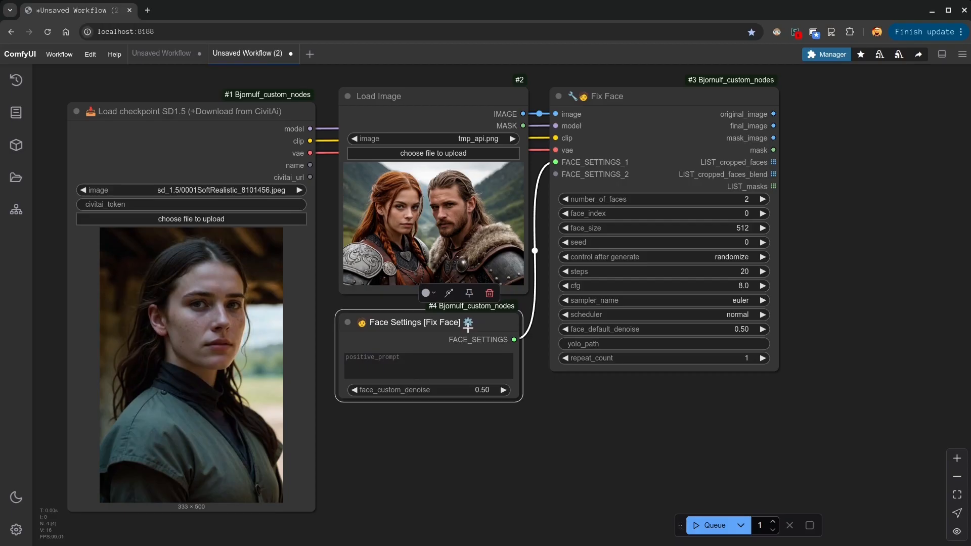
- Duplicate the Face Settings node, place the copy below the first and connect it to Fix Face's FACE_SETTINGS_2
left_click(468, 327)
key("ctrl+c")
key("ctrl+v")
left_click_drag(648, 394, 392, 426)
mouse_move(455, 426)
left_mouse_down()
mouse_move(433, 432)
mouse_move(441, 427)
left_mouse_up()
left_click_drag(513, 446, 556, 174)
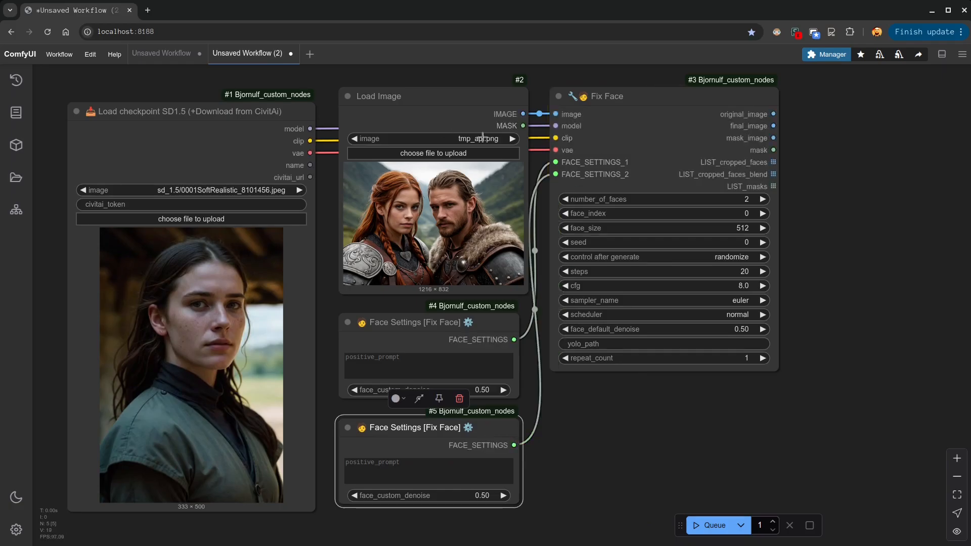
- Enter "african woman" as the first Face Settings node's positive prompt and "chinese man" as the second's
left_click(422, 373)
type("african woman")
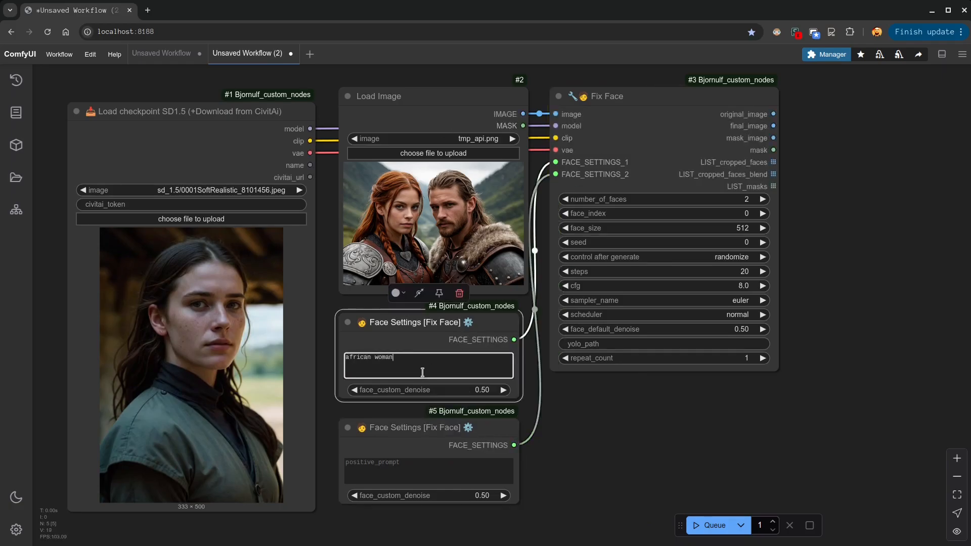
key("Tab")
type("c")
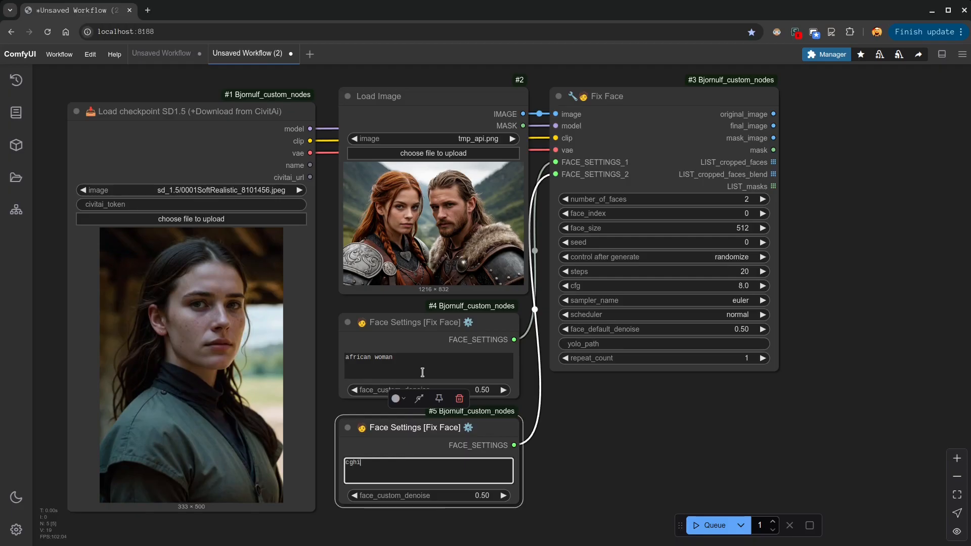
type("hinese man")
left_click(590, 438)
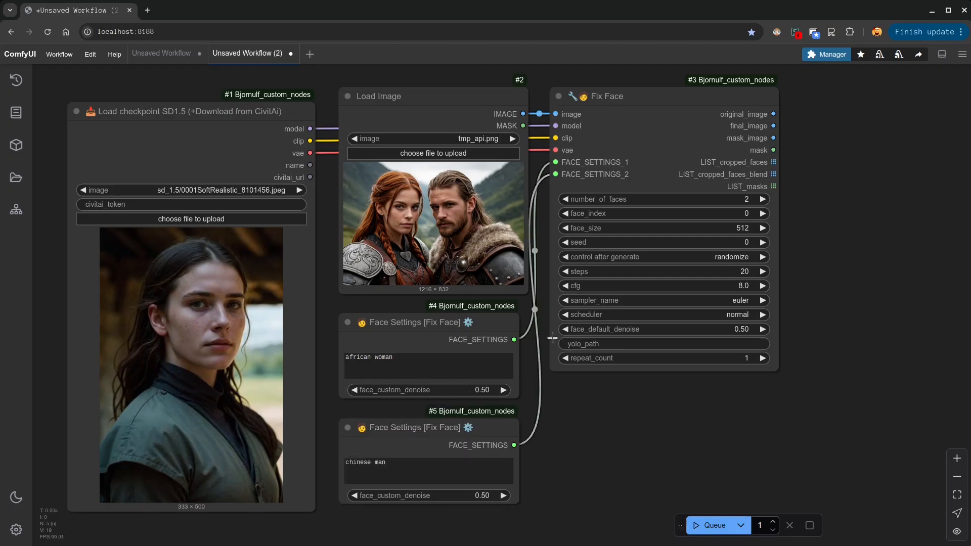
- Set face_custom_denoise to 0.7 in both Face Settings nodes
left_click(481, 390)
type("0.7")
key("Return")
left_click(483, 495)
type("0.7")
key("Return")
left_click(739, 211)
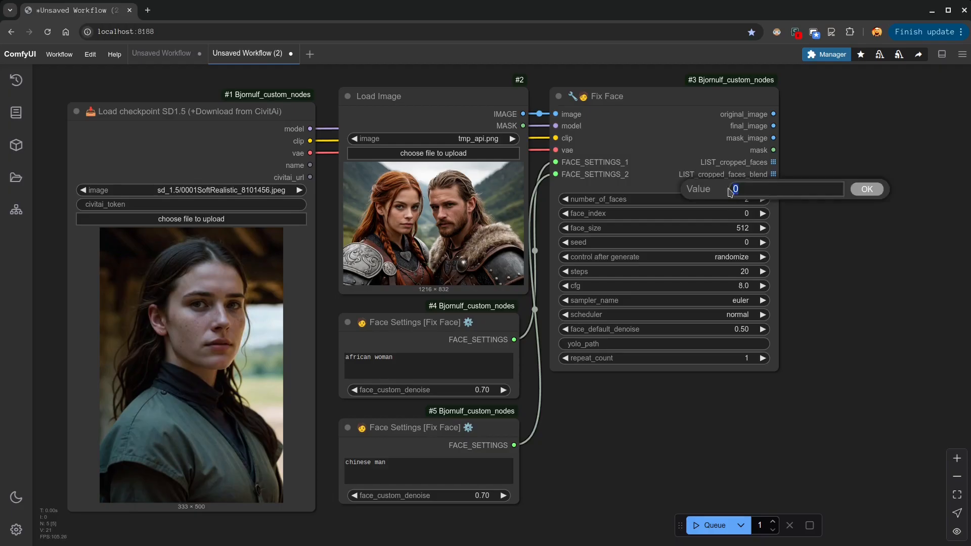
type("2")
key("Return")
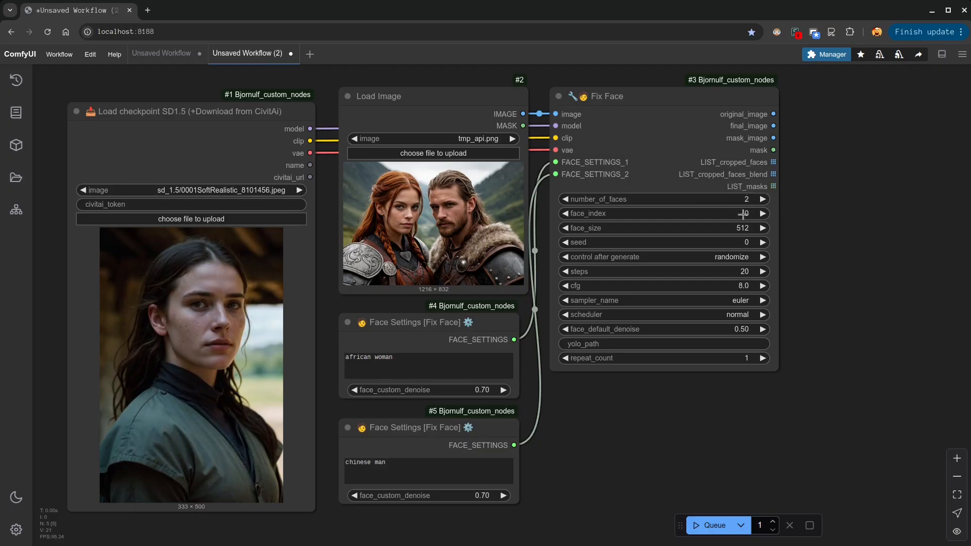
double_click(567, 214)
- Add a Preview 1-4 images (compare) node and feed image_1 to image_3 from Fix Face's original_image, final_image and mask_image
left_click_drag(773, 114, 813, 116)
left_click(829, 138)
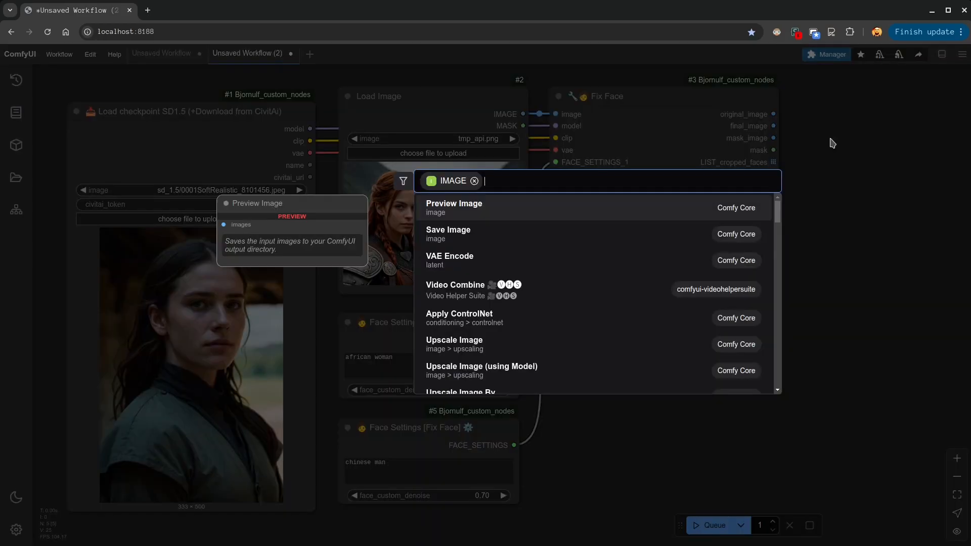
type("preview")
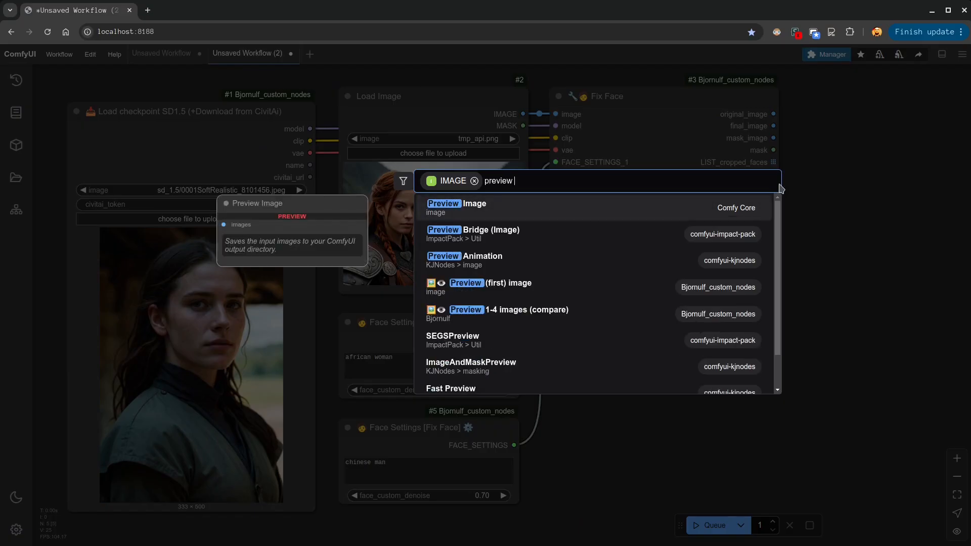
left_click(560, 309)
left_click_drag(737, 425, 546, 435)
left_click_drag(662, 132, 650, 122)
left_click_drag(581, 136, 605, 137)
left_click_drag(581, 148, 604, 148)
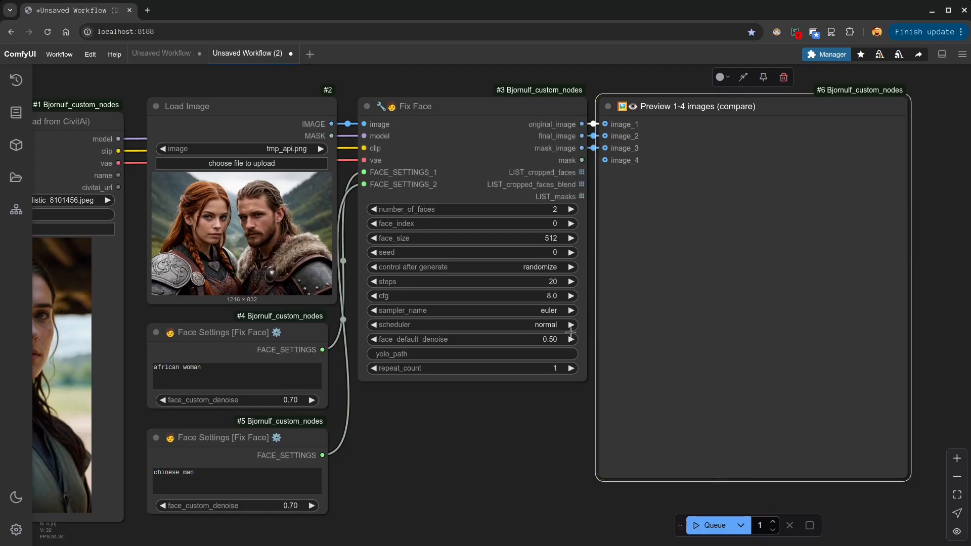
- Try to run the face-fixing workflow with yolo_path left empty
left_click(524, 441)
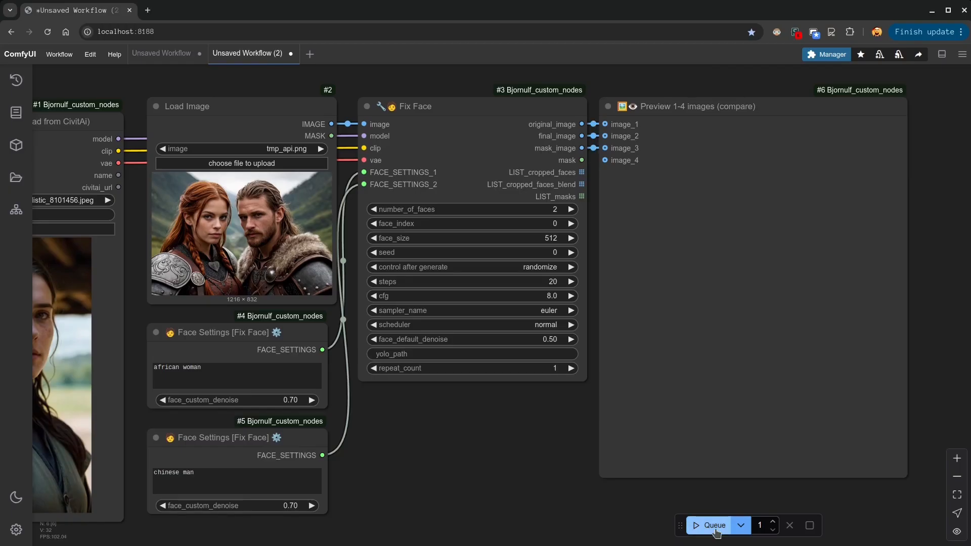
left_click(711, 525)
triple_click(453, 310)
left_click(552, 205)
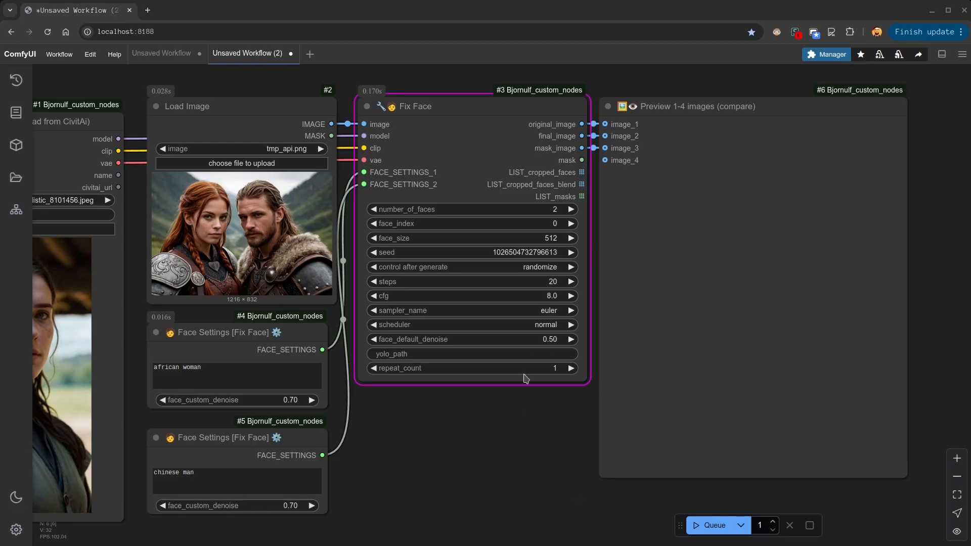
- Set Fix Face's yolo_path to /home/umen/face_yolov8m.pt, run the workflow and compare the output images
left_click(540, 353)
key("ctrl+v")
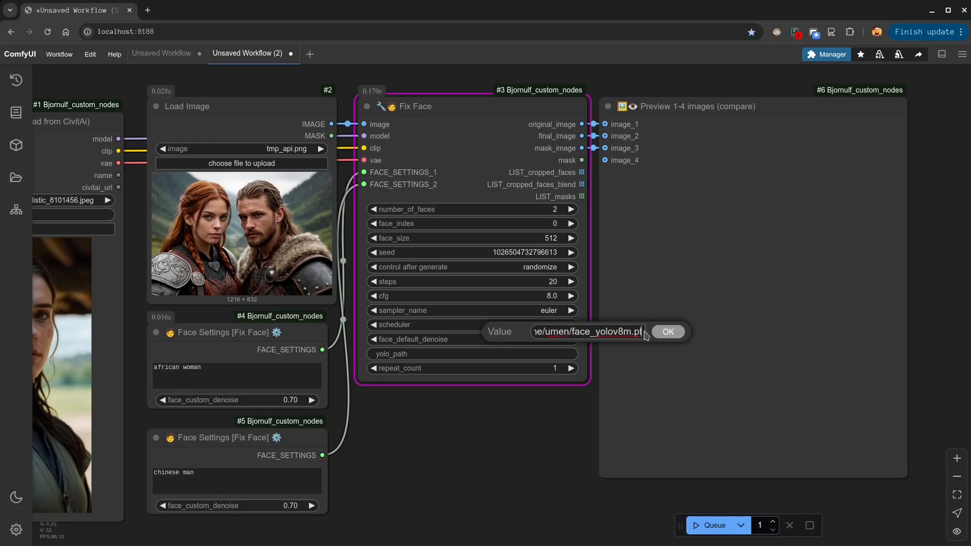
double_click(605, 331)
left_click(665, 332)
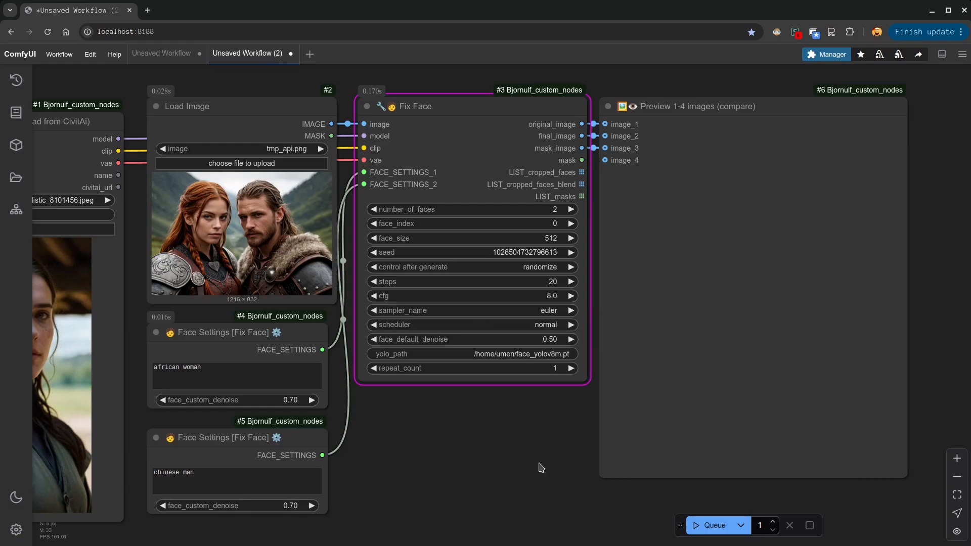
left_click(713, 524)
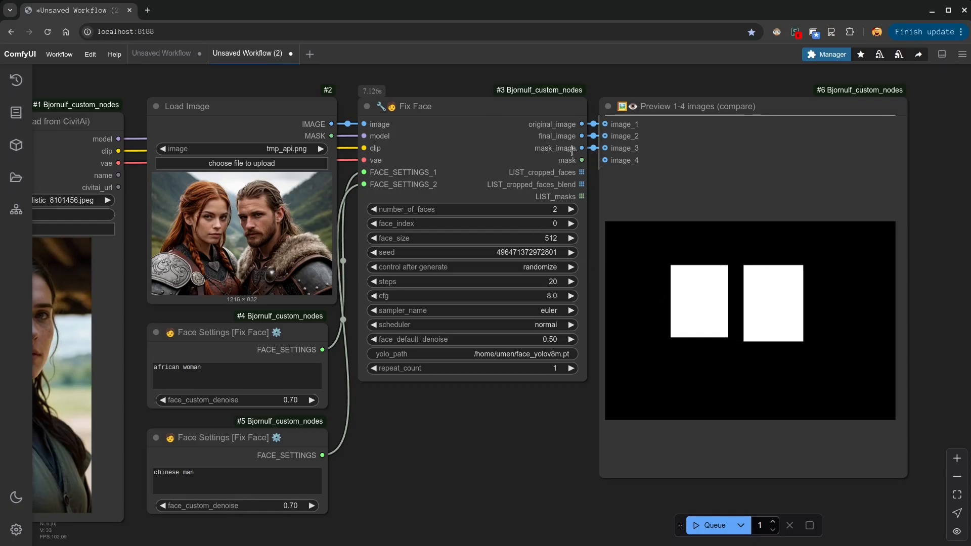
left_click(695, 238)
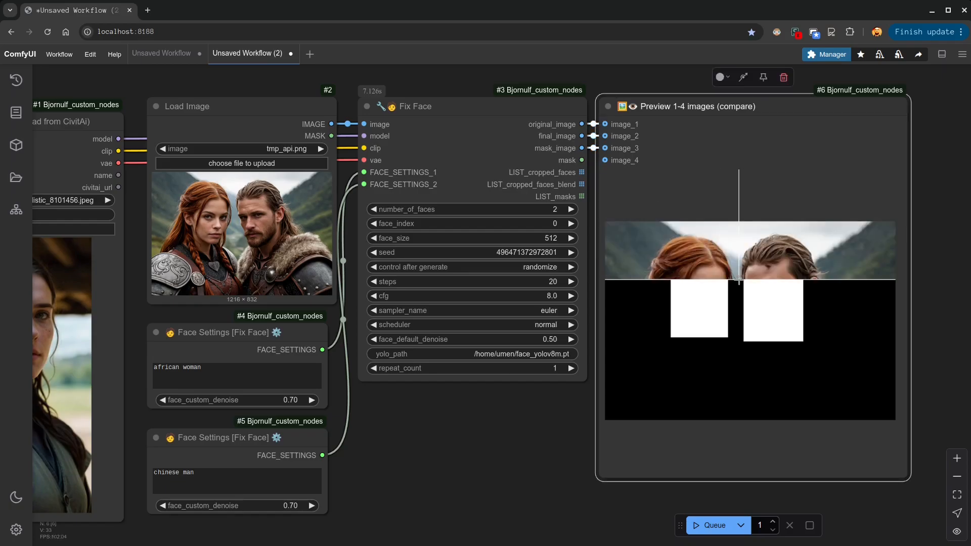